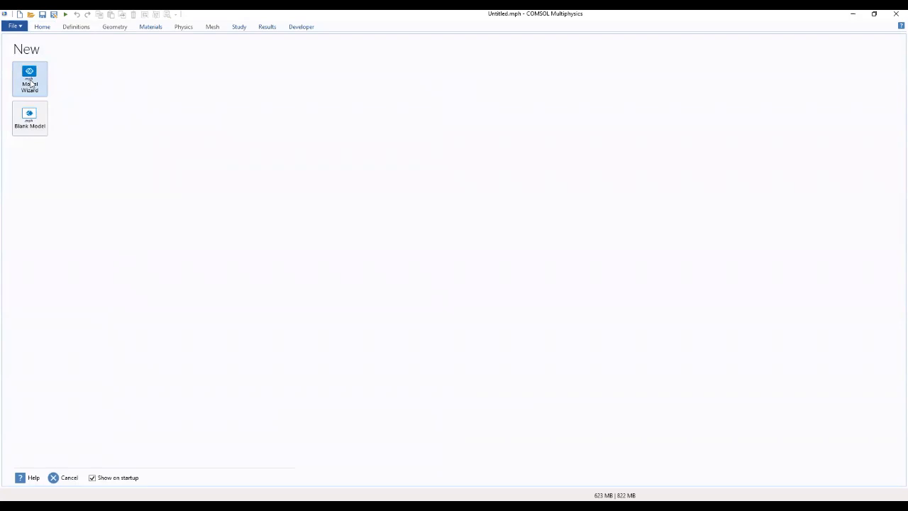
- Start a 1D model with the Model Wizard and add the Lithium-Ion Battery (liion) physics interface
click(30, 83)
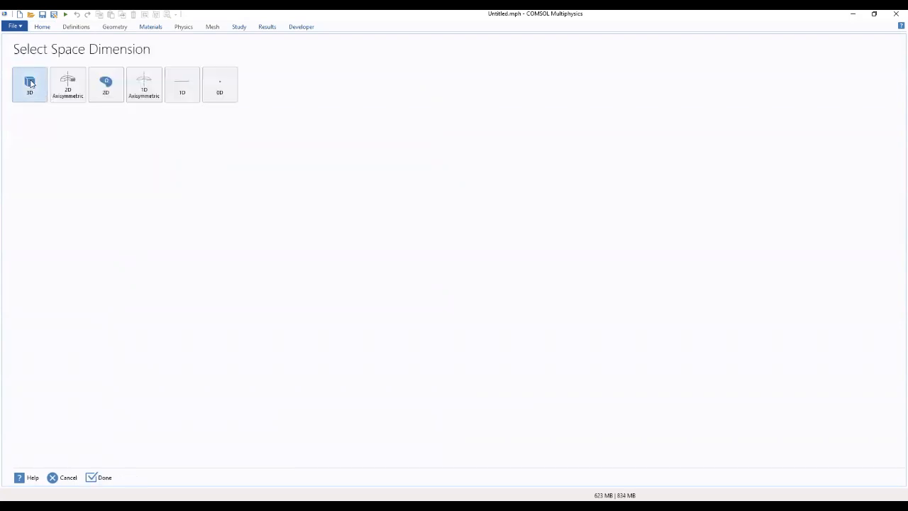
click(180, 91)
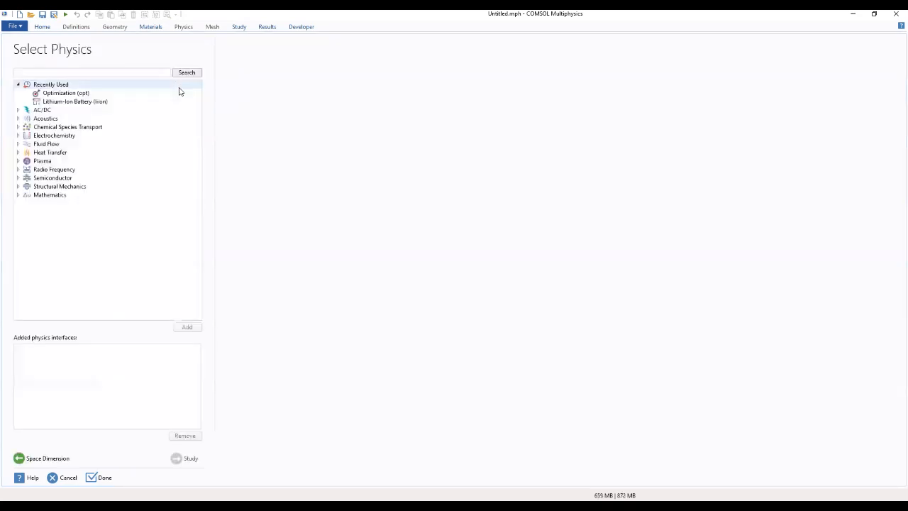
click(18, 135)
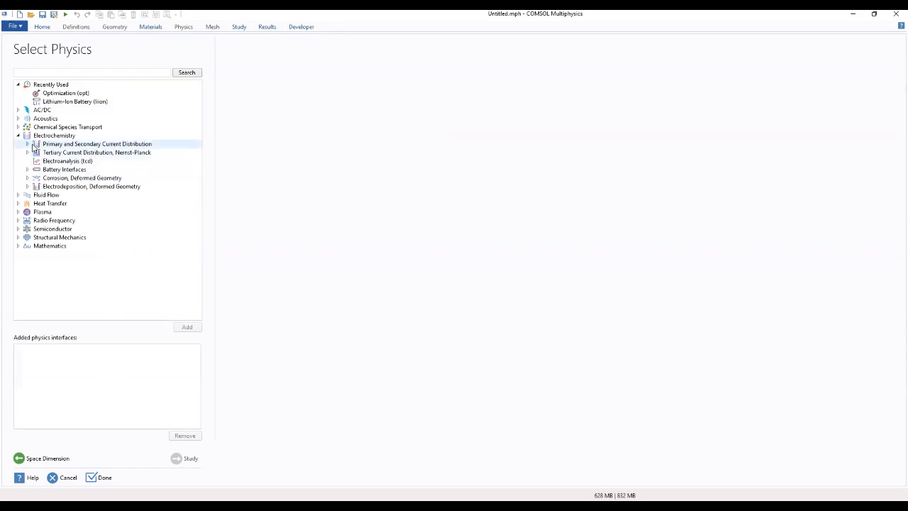
click(27, 170)
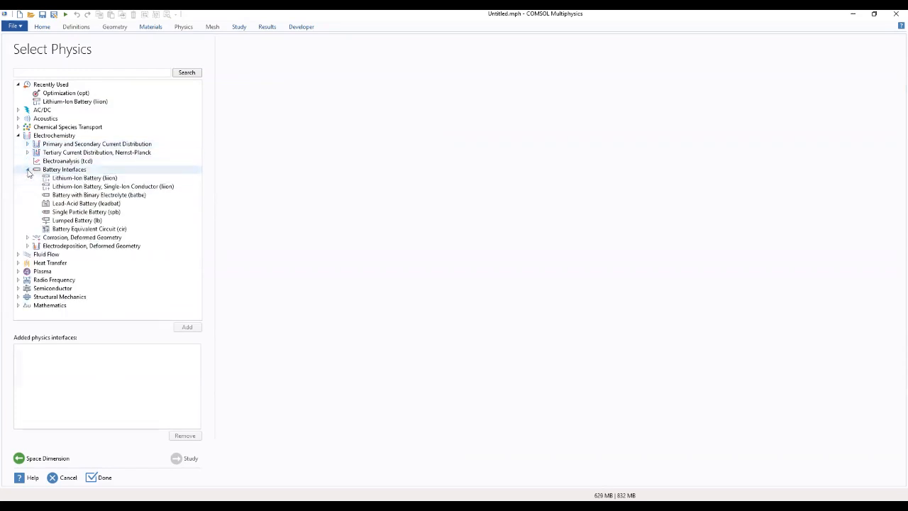
click(68, 179)
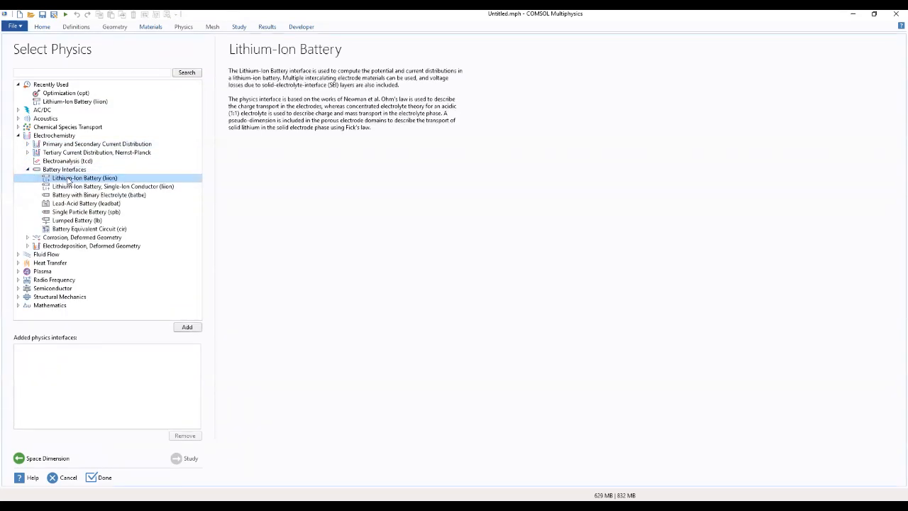
click(187, 327)
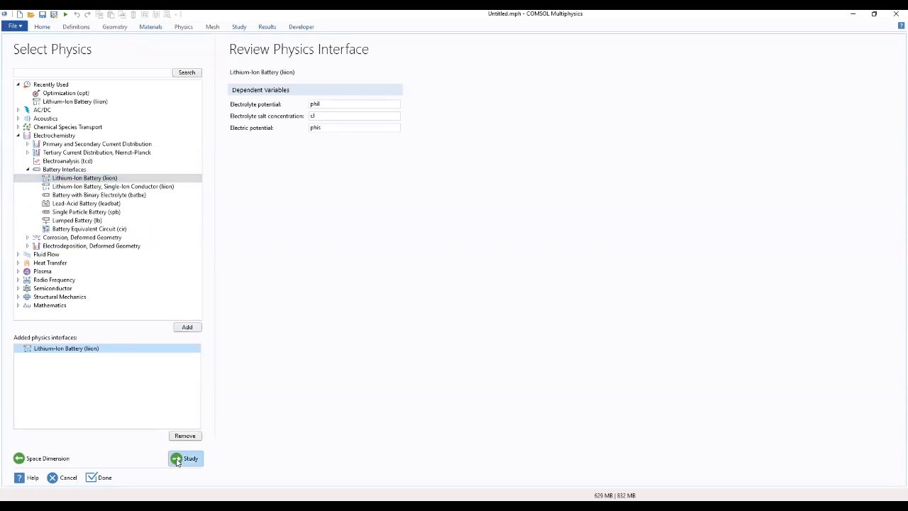
- Choose the Time Dependent with Initialization study and finish the model setup
click(177, 460)
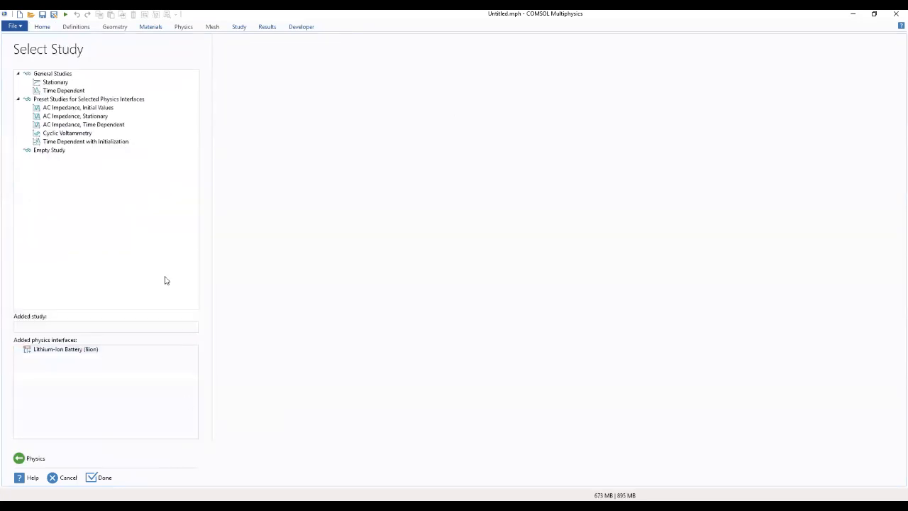
click(72, 144)
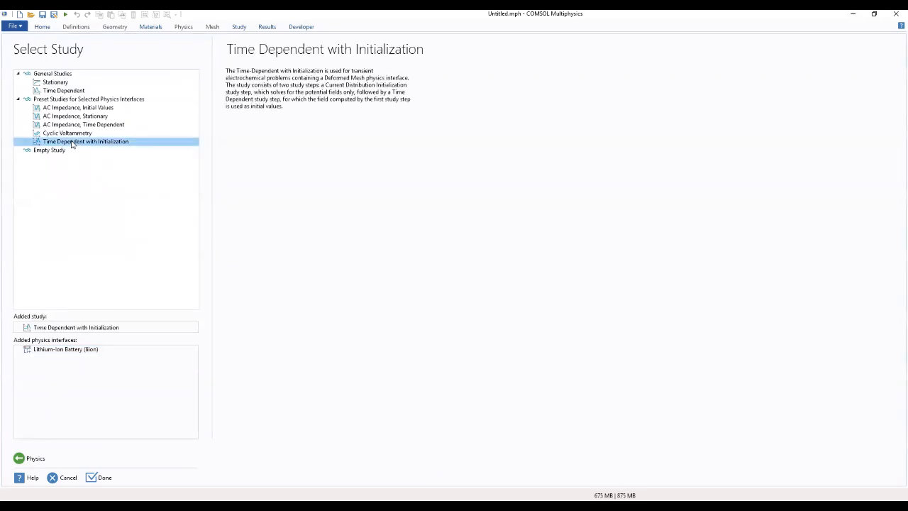
click(95, 471)
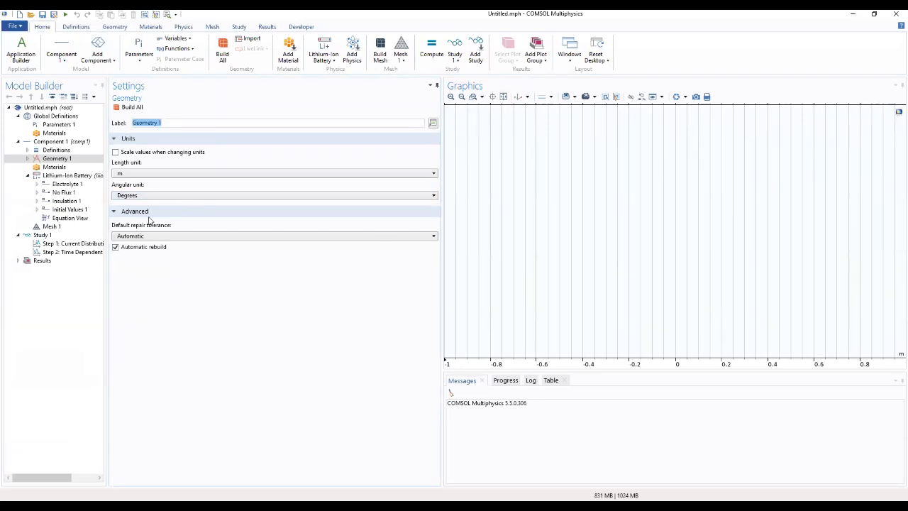
- For loading the global parameters from file, browse to C:\Program Files\COMSOL\COMSOL55\Multiphysics\applications\Batteries_and_Fuel_Cells_Module\Batteries,_Lithium-Ion
click(70, 127)
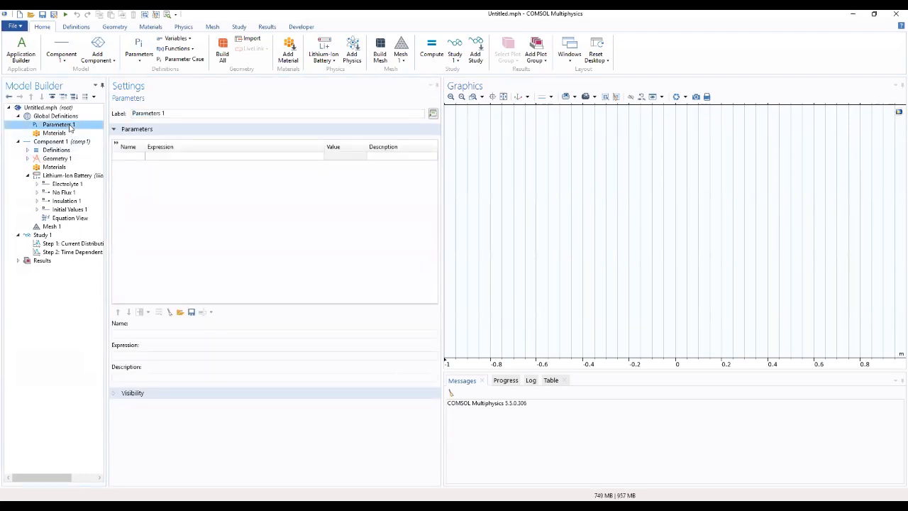
click(181, 313)
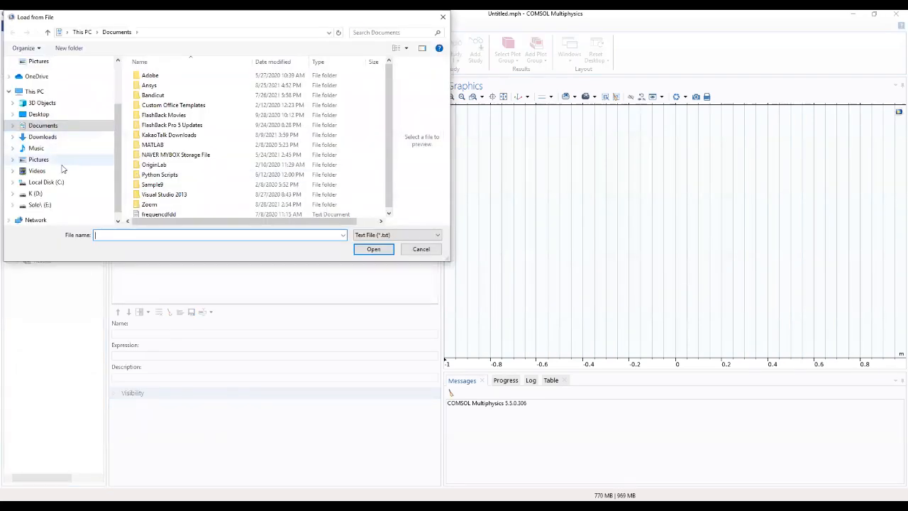
click(34, 91)
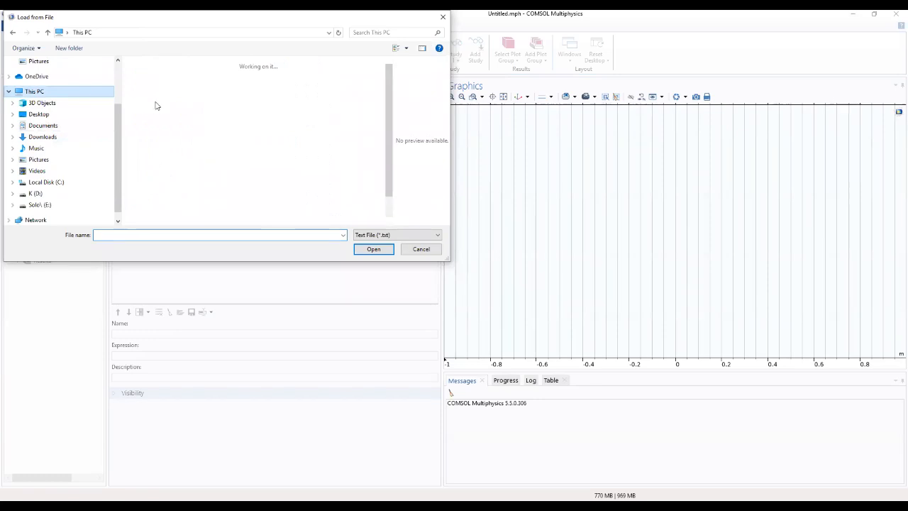
double_click(196, 202)
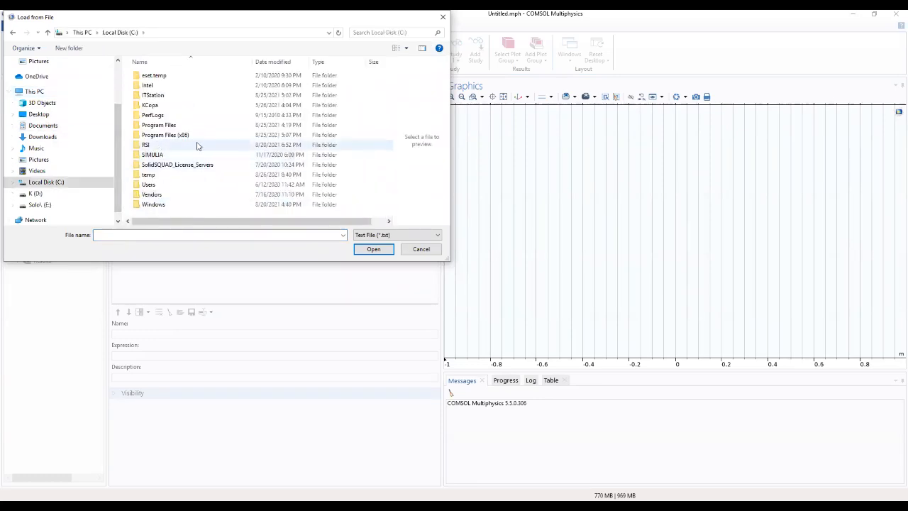
double_click(162, 126)
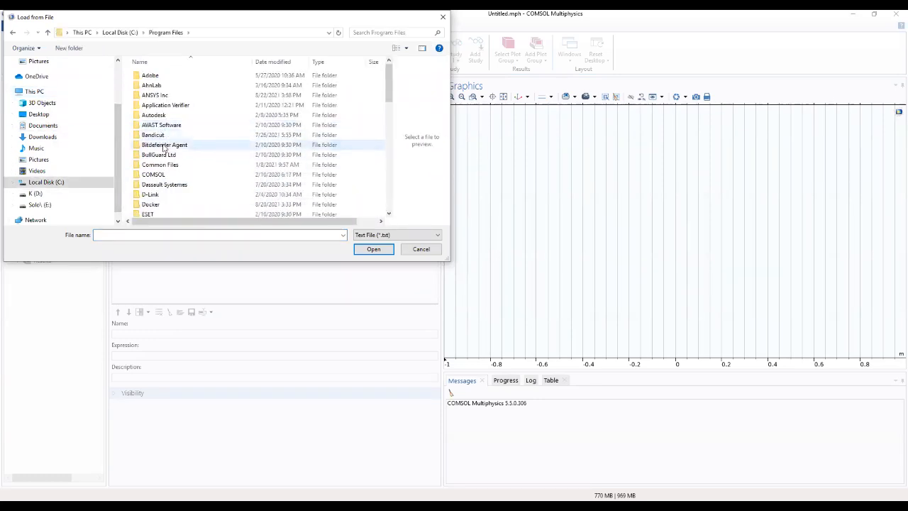
double_click(163, 174)
double_click(171, 85)
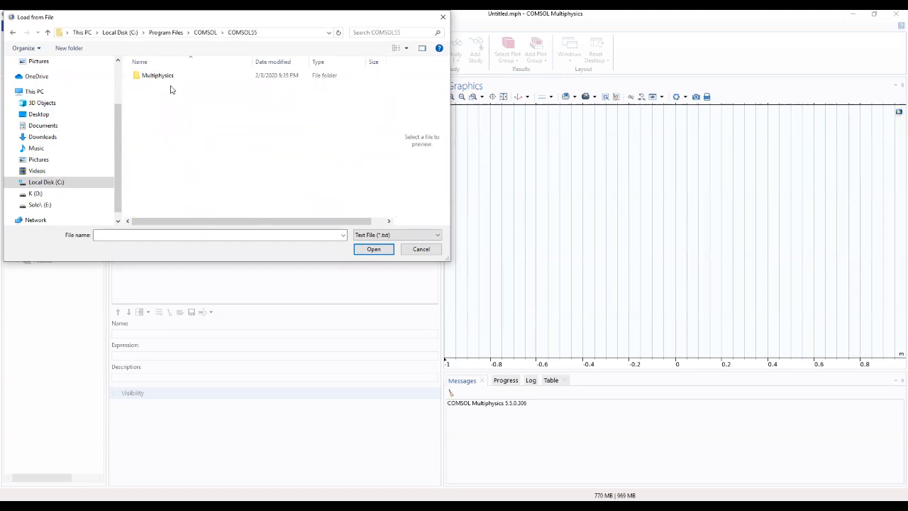
double_click(168, 77)
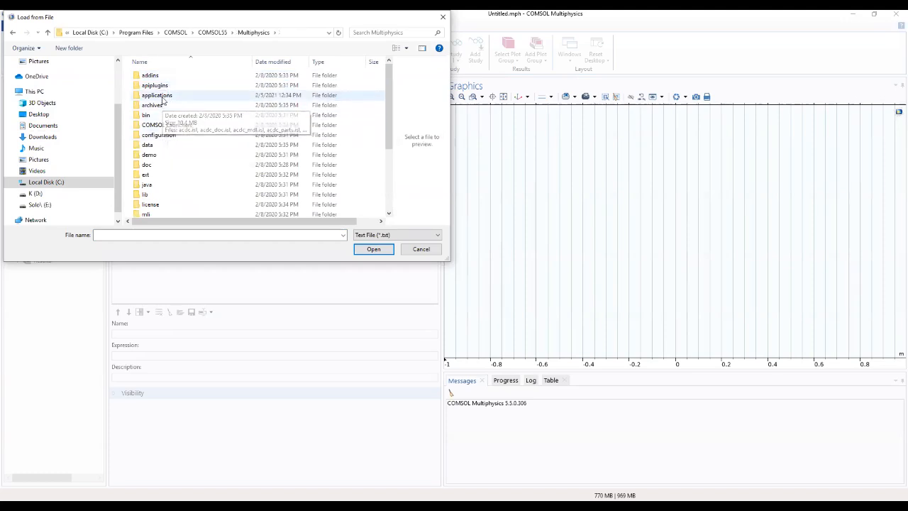
double_click(157, 95)
double_click(180, 95)
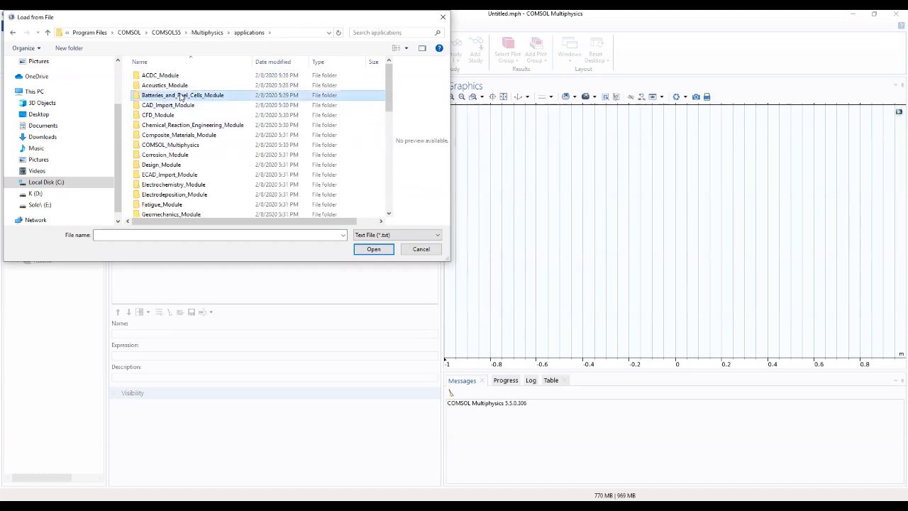
double_click(179, 97)
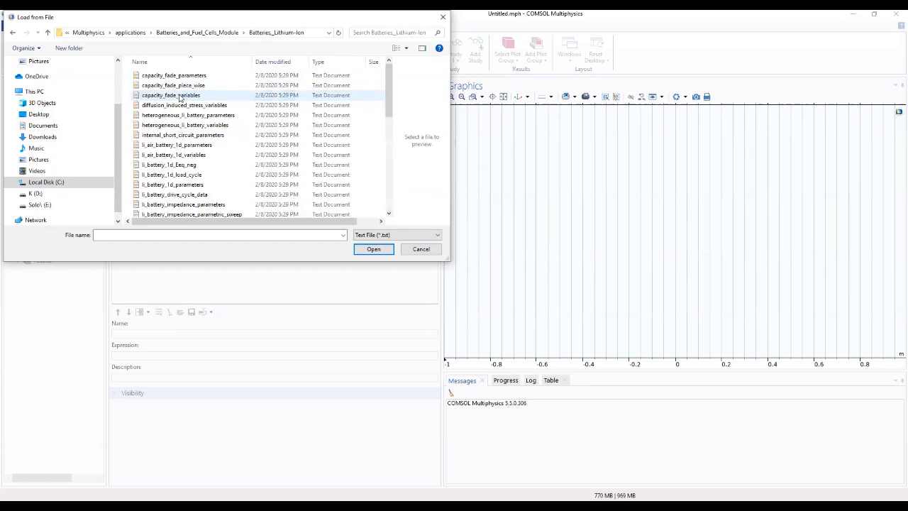
- Load the text file li_battery_multiple_materials_parameters into Parameters 1
scroll(178, 103, down, 2)
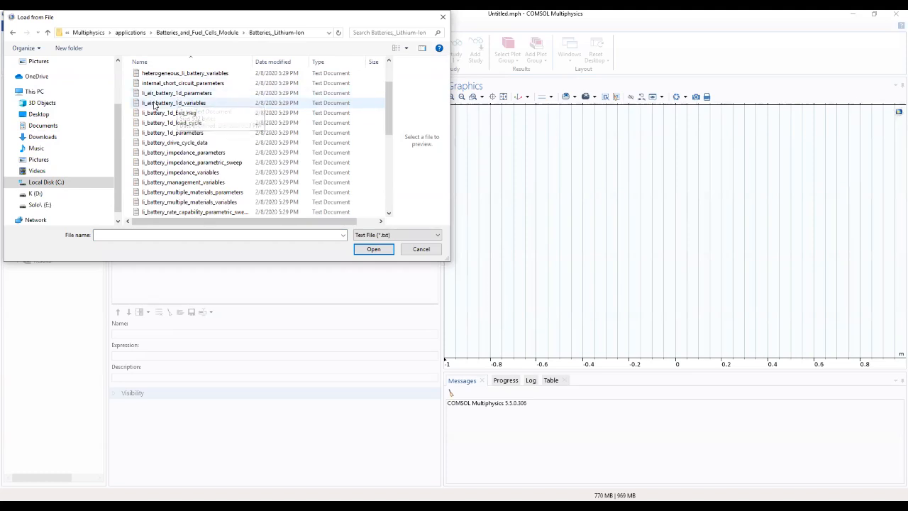
scroll(383, 122, down, 3)
scroll(383, 122, down, 2)
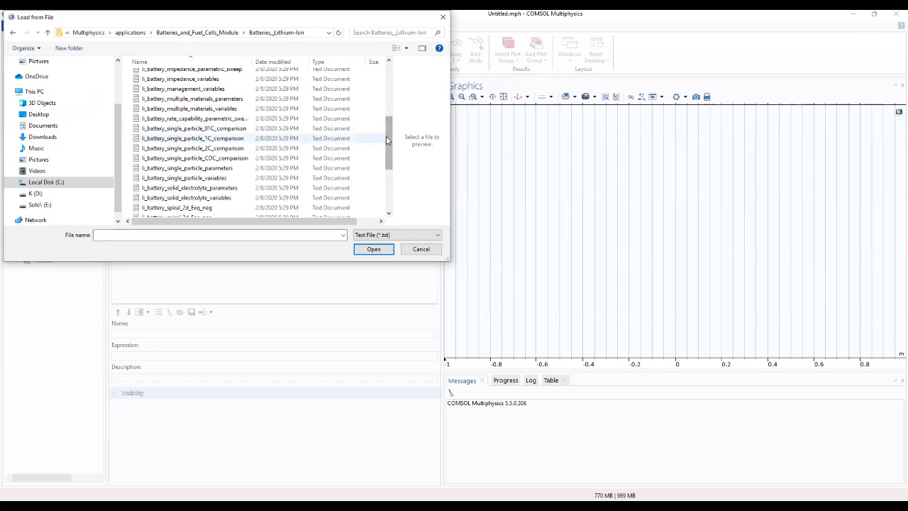
mouse_move(389, 133)
mouse_down()
mouse_move(395, 93)
mouse_move(376, 139)
mouse_up()
scroll(228, 115, up, 1)
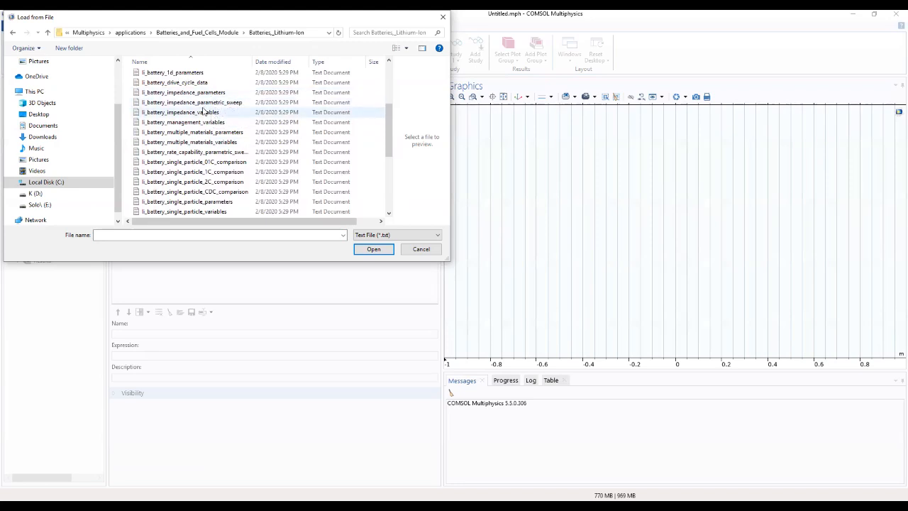
drag(390, 113, 389, 121)
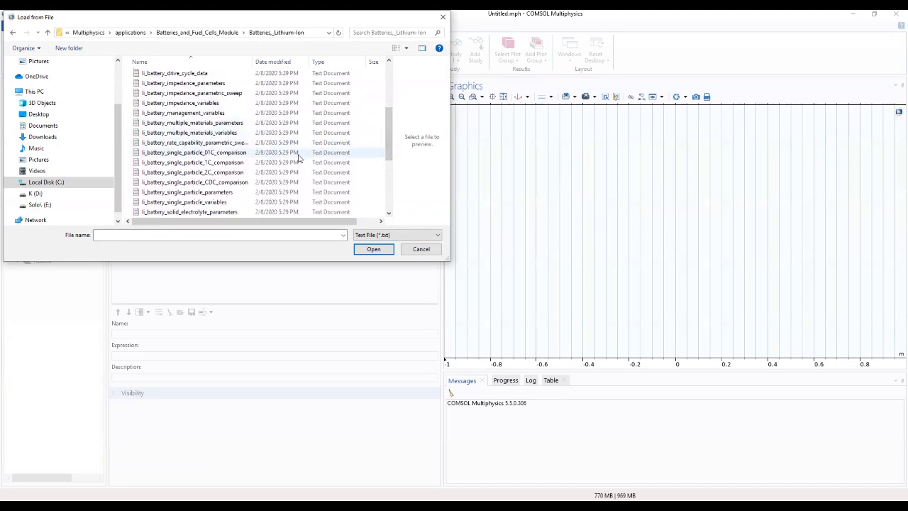
click(272, 125)
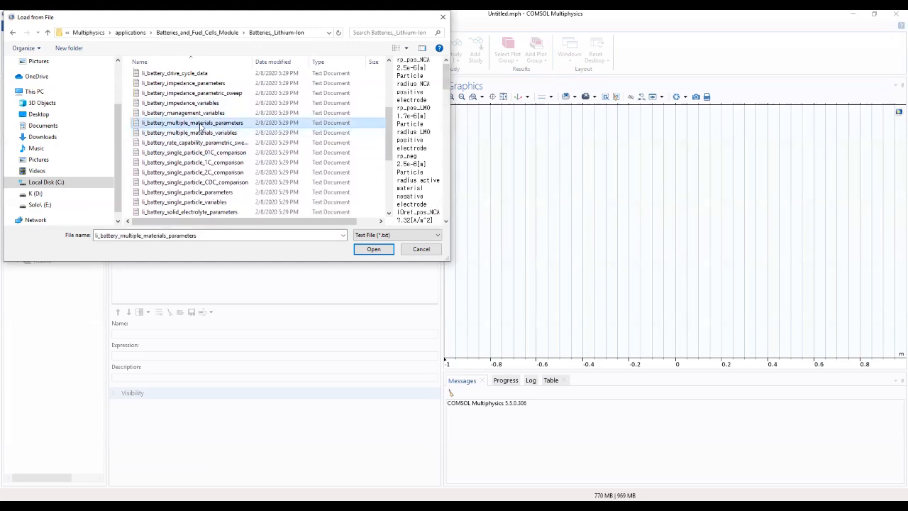
click(373, 249)
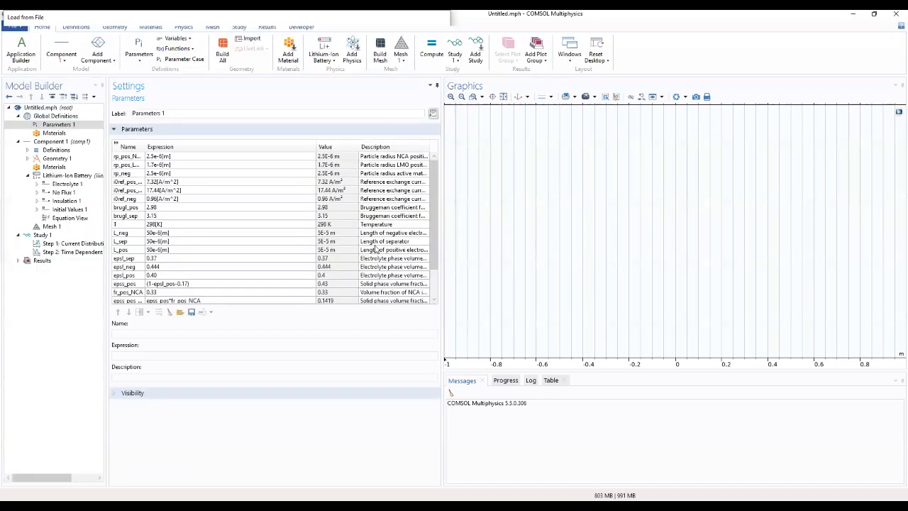
- Expand the parameters table and adjust its column widths to make the names and descriptions readable
click(116, 145)
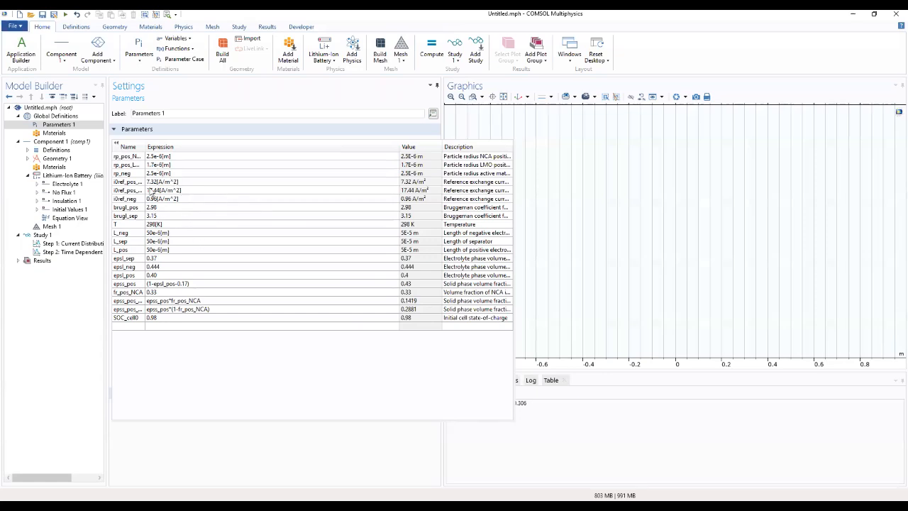
drag(146, 147, 196, 136)
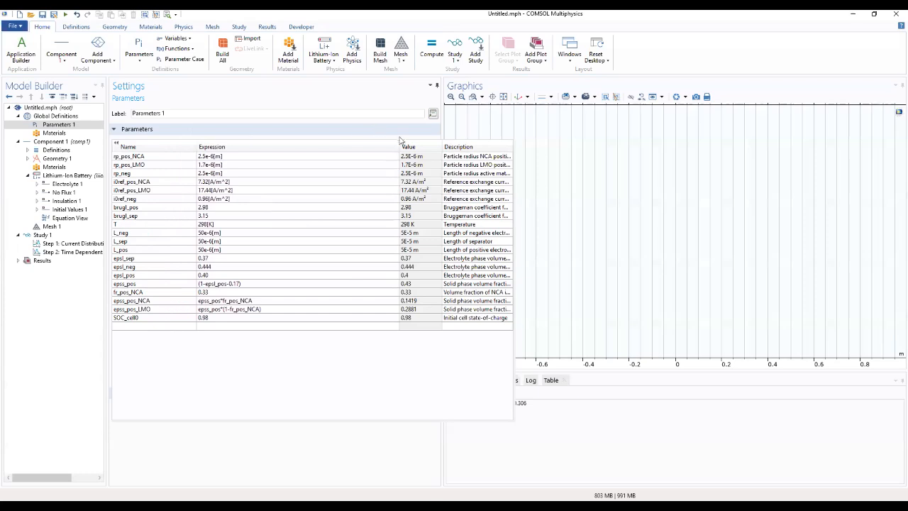
drag(400, 139, 349, 145)
drag(441, 147, 390, 148)
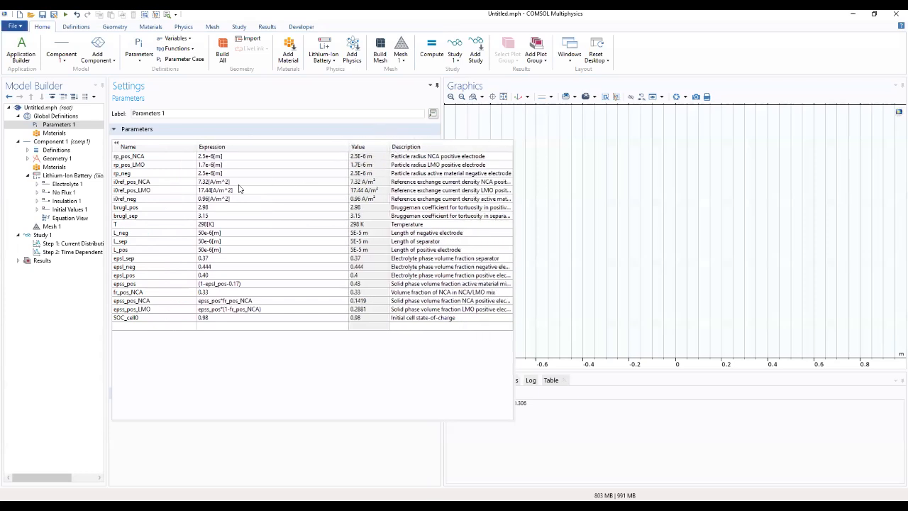
- Add an interval to Geometry 1 and specify it by interval lengths
click(72, 160)
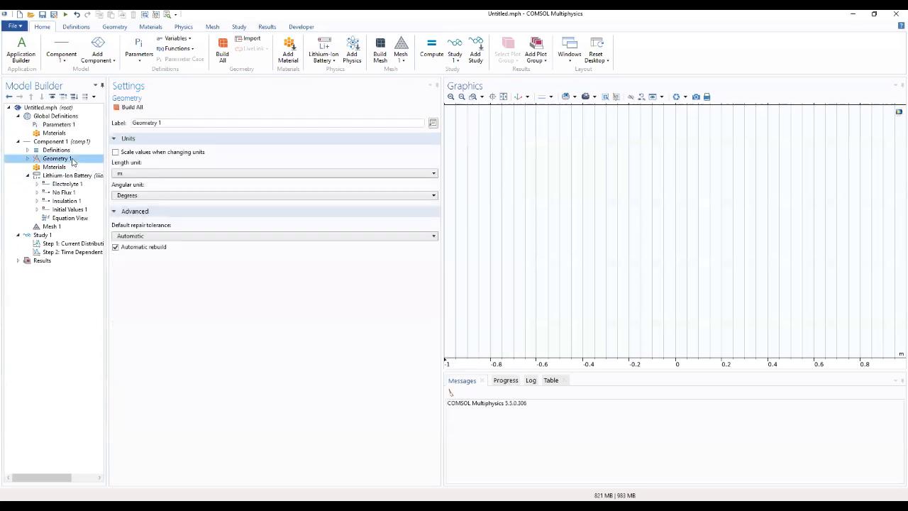
right_click(72, 159)
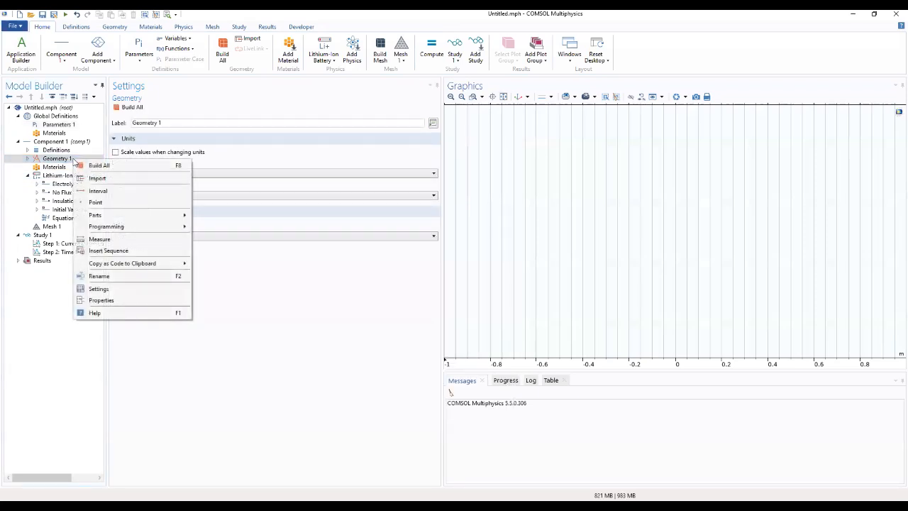
click(97, 191)
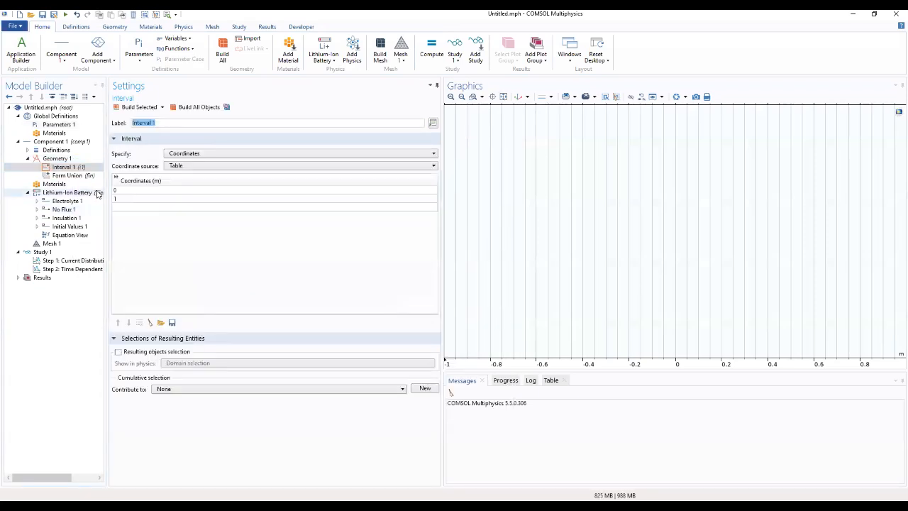
click(231, 146)
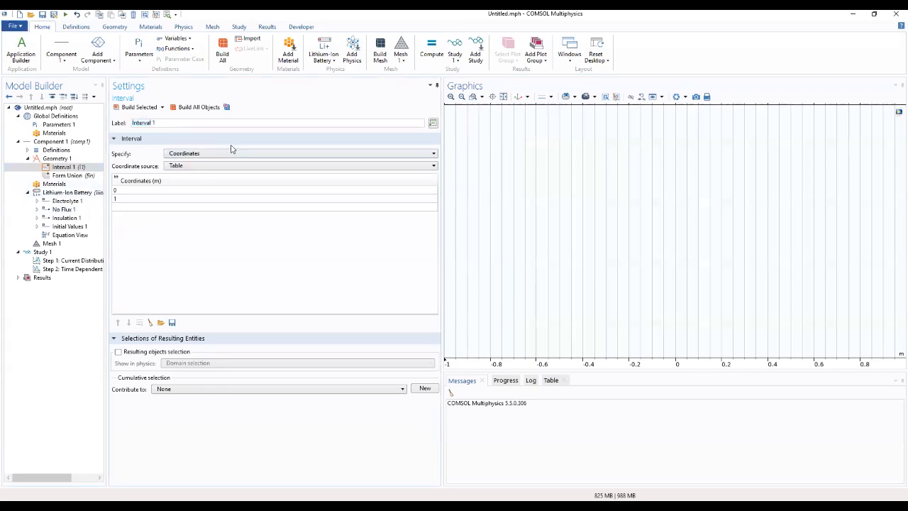
click(229, 154)
click(227, 172)
- Enter L_neg, L_sep and L_pos as the three lengths of the interval
click(170, 205)
click(169, 205)
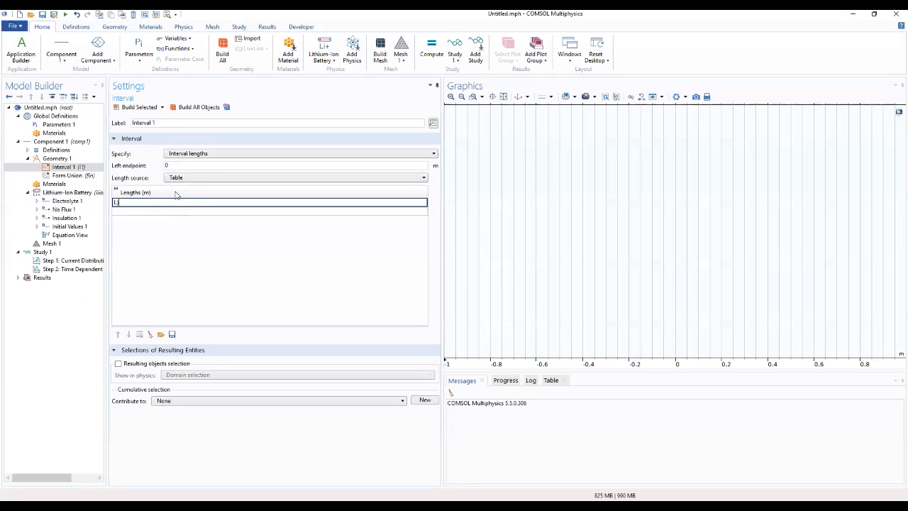
text(L_NE)
click(157, 211)
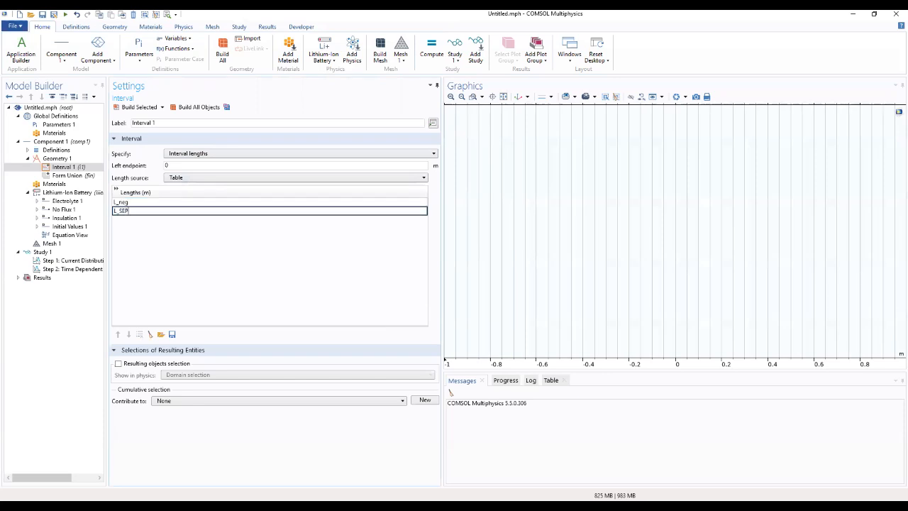
text(L_s)
key(BackSpace)
text(sep)
click(138, 222)
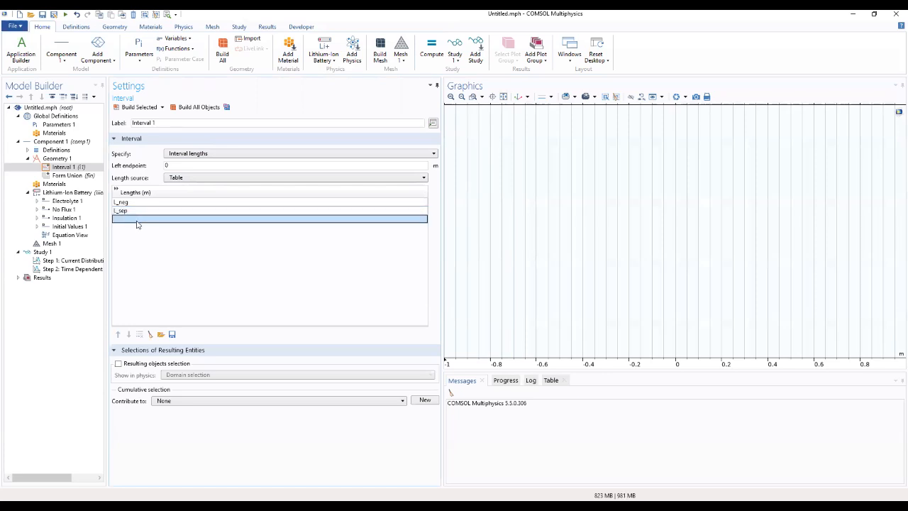
click(138, 223)
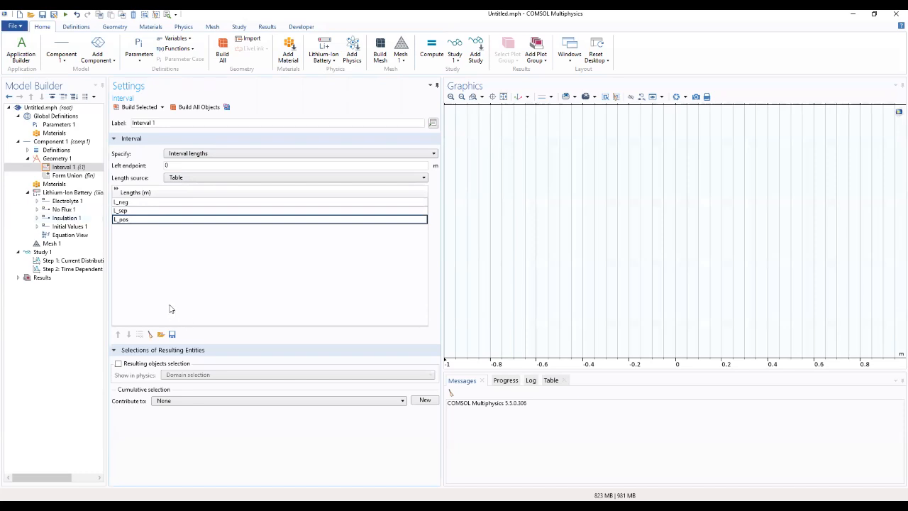
- Build the interval geometry from the three entered lengths
click(188, 287)
click(130, 108)
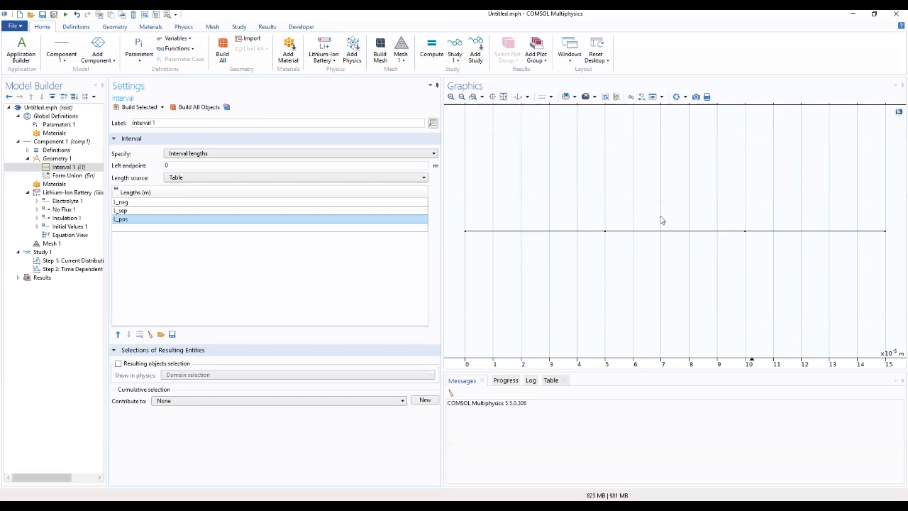
- Add the battery electrolyte material LiPF6 in 1:1 EC:DEC (Liquid electrolyte, Li-ion Battery) to Component 1
click(48, 185)
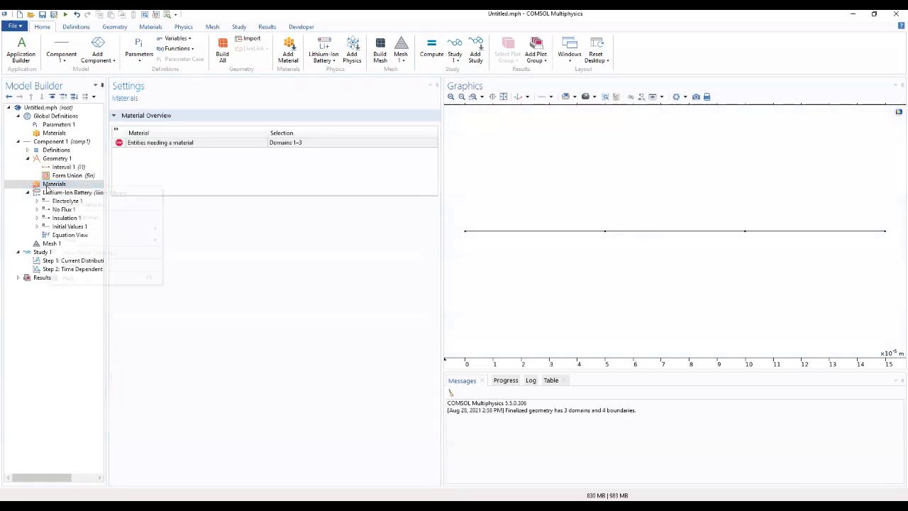
right_click(46, 186)
click(57, 191)
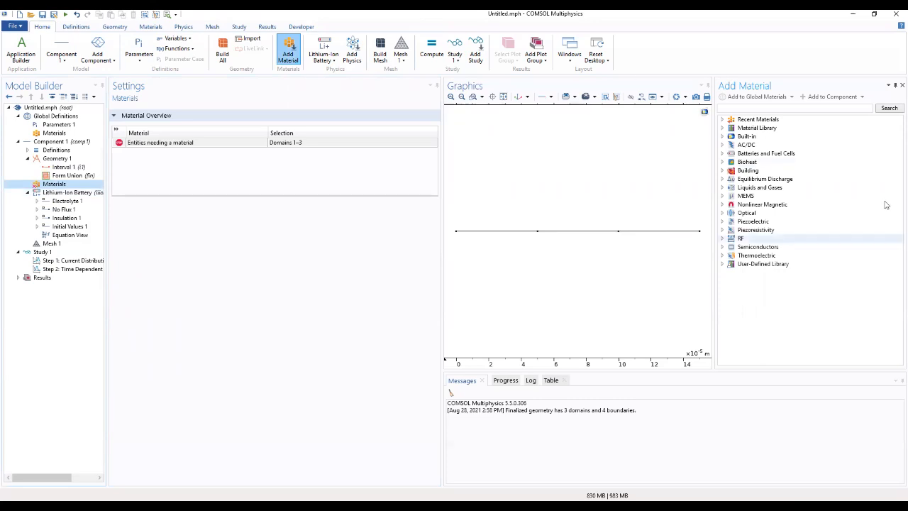
click(722, 153)
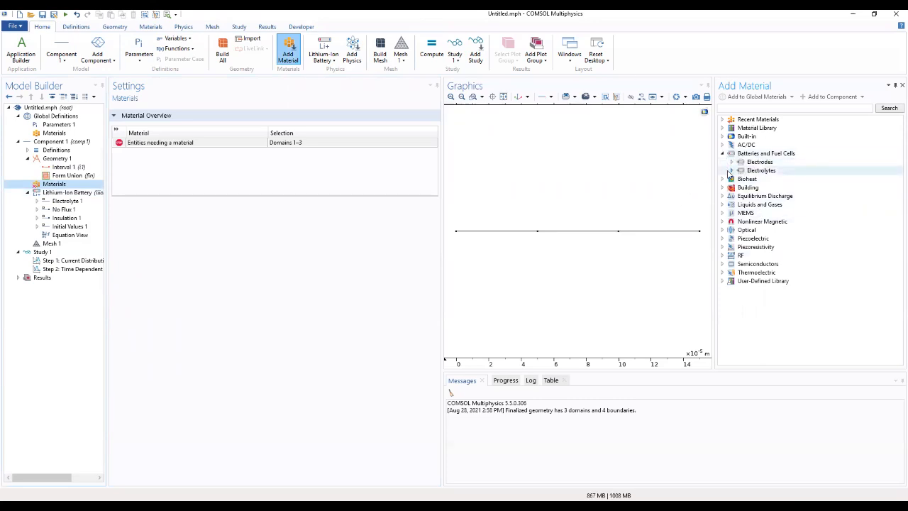
click(731, 170)
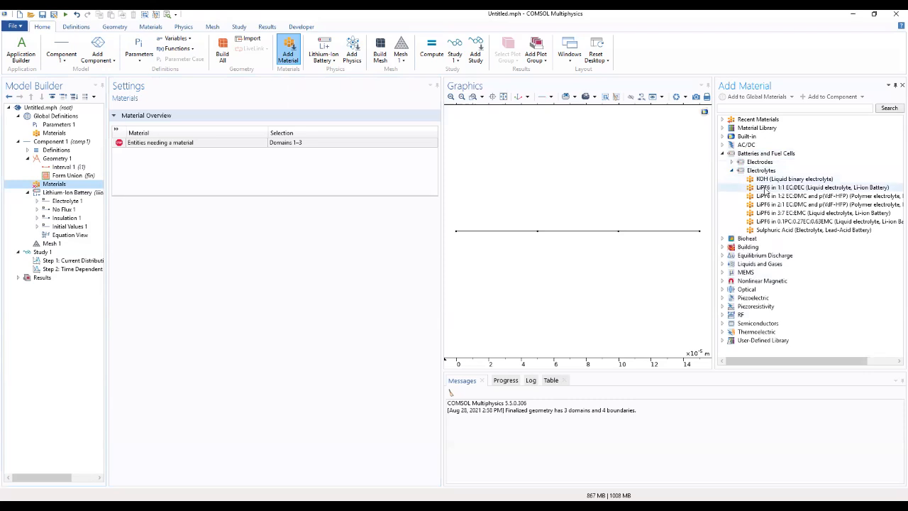
click(766, 190)
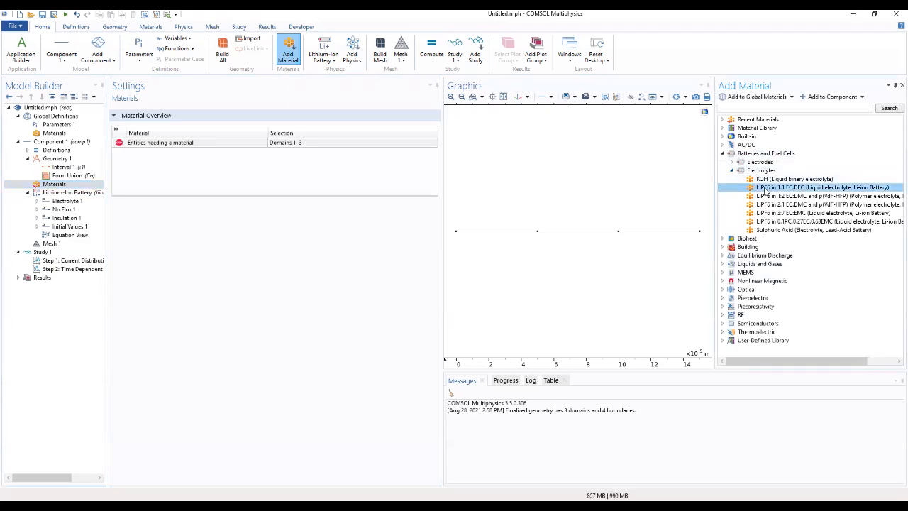
double_click(764, 190)
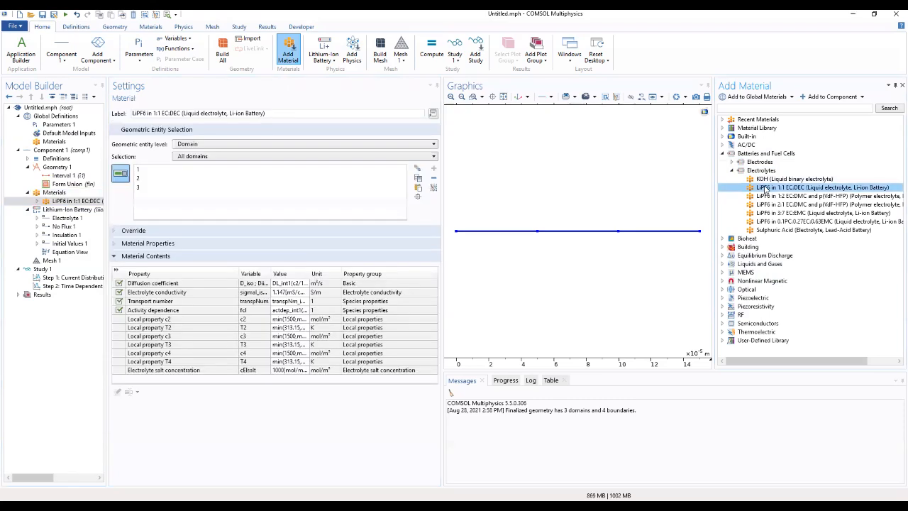
- Add the battery electrode material Graphite Electrode, LixC6 MCMB (Negative, Li-ion Battery) to the component
click(731, 172)
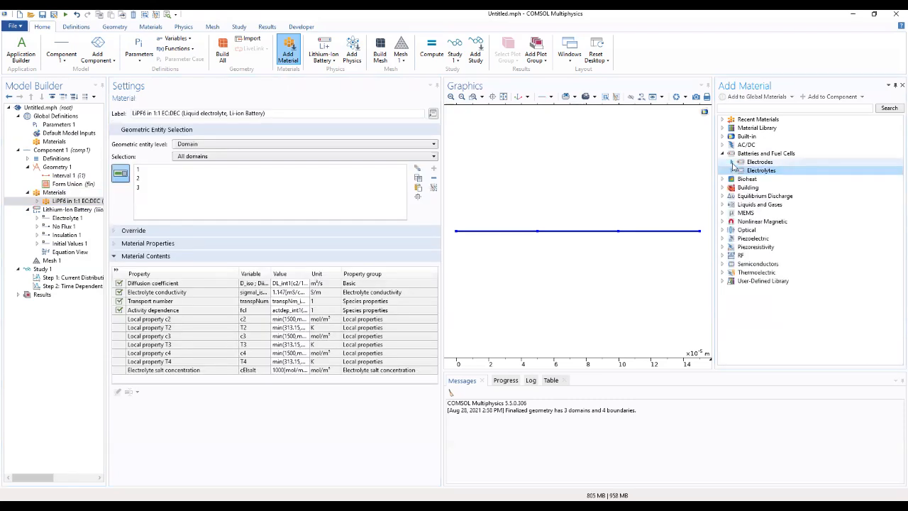
click(733, 162)
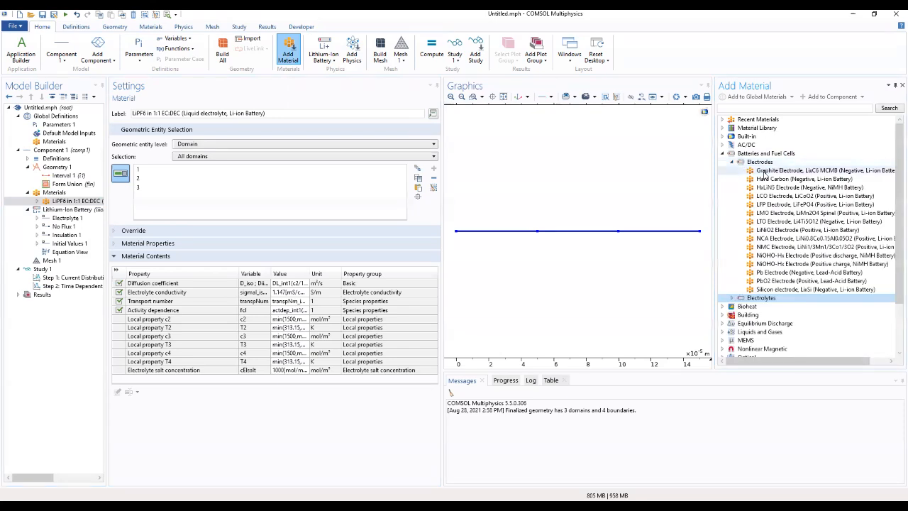
click(763, 173)
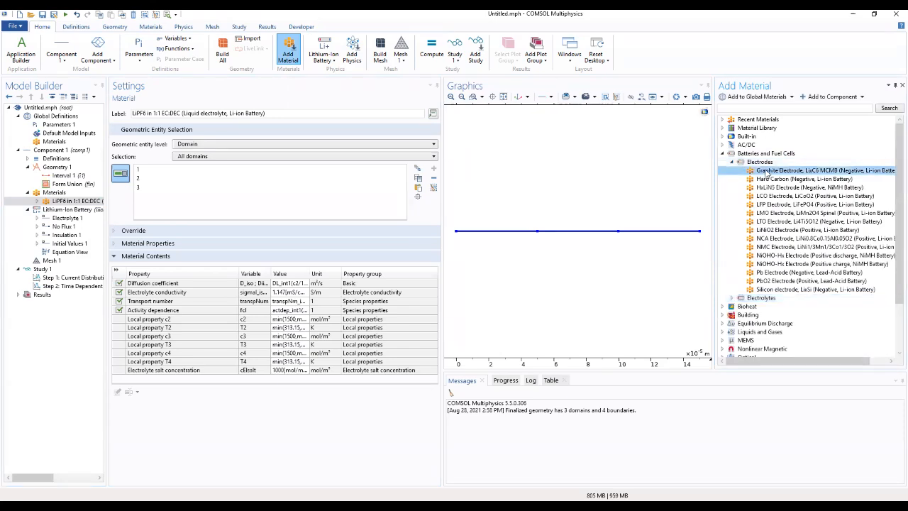
double_click(766, 173)
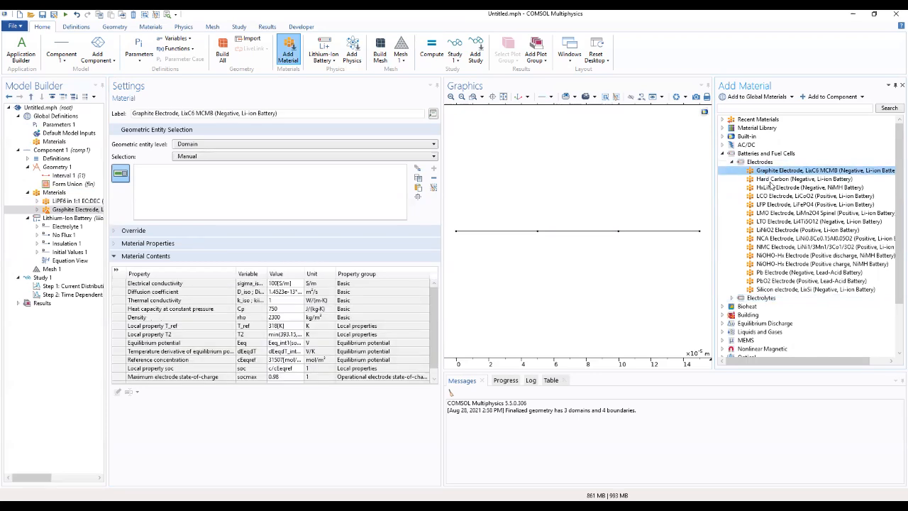
- Add the positive electrode materials NCA Electrode, LiNi0.8Co0.15Al0.05O2 and LMO Electrode, LiMn2O4 Spinel, and close the material library
double_click(775, 239)
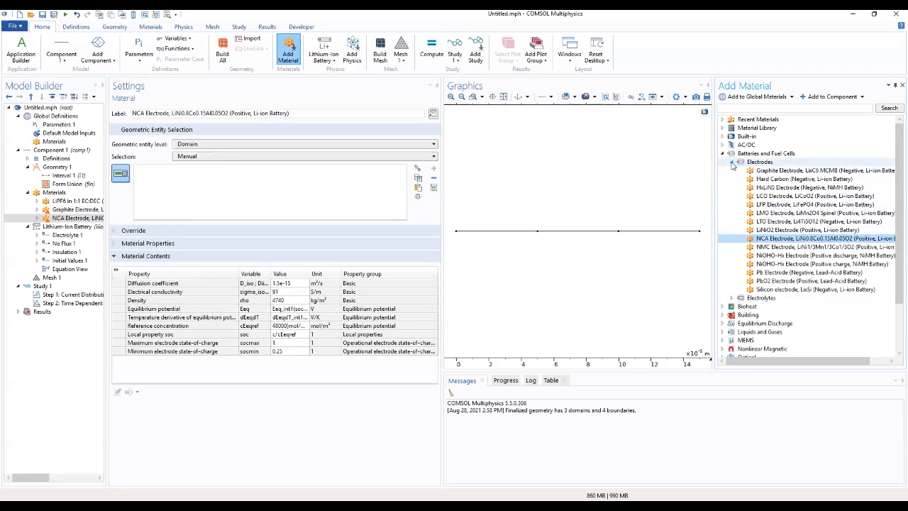
click(774, 215)
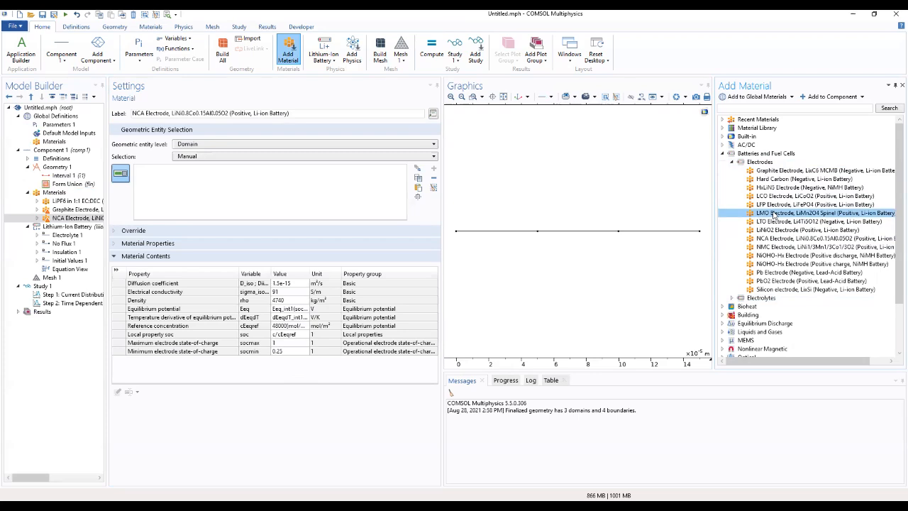
double_click(774, 215)
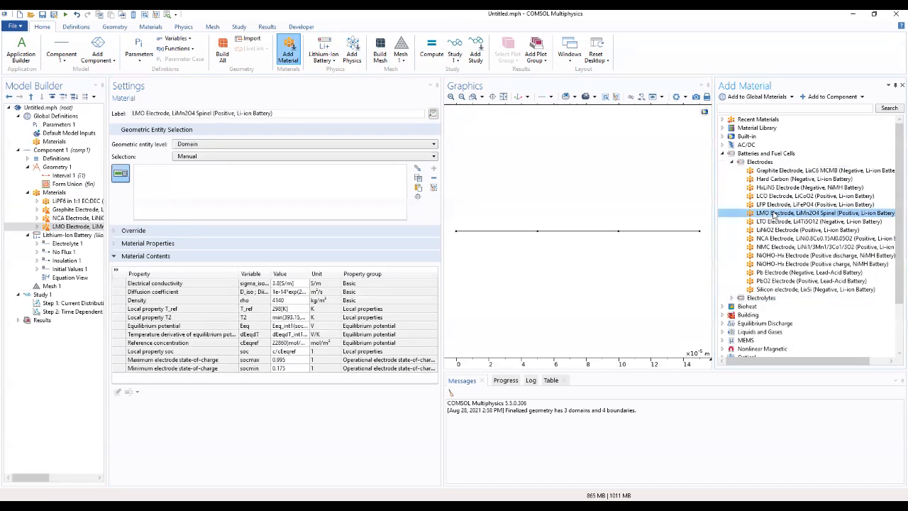
click(895, 87)
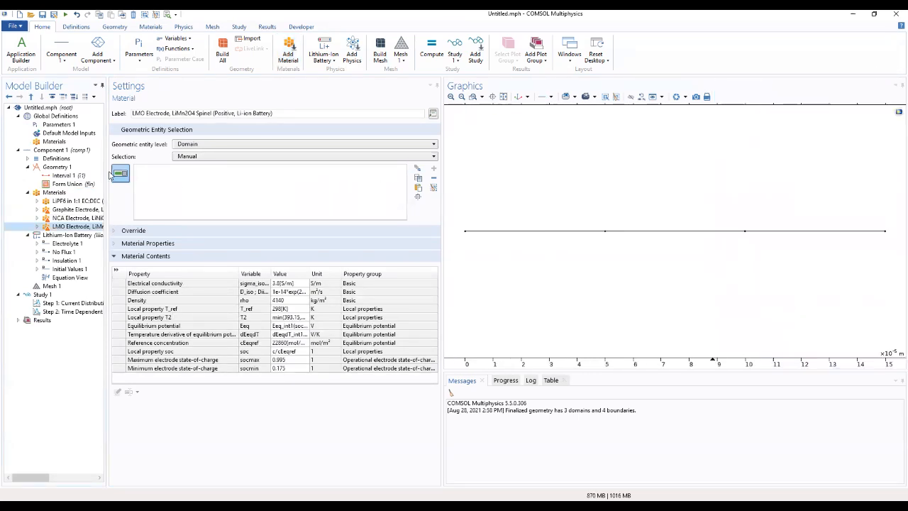
- Widen the model tree and plot the equilibrium potential function Eeq_int1 of the NCA Electrode material
drag(106, 170, 203, 159)
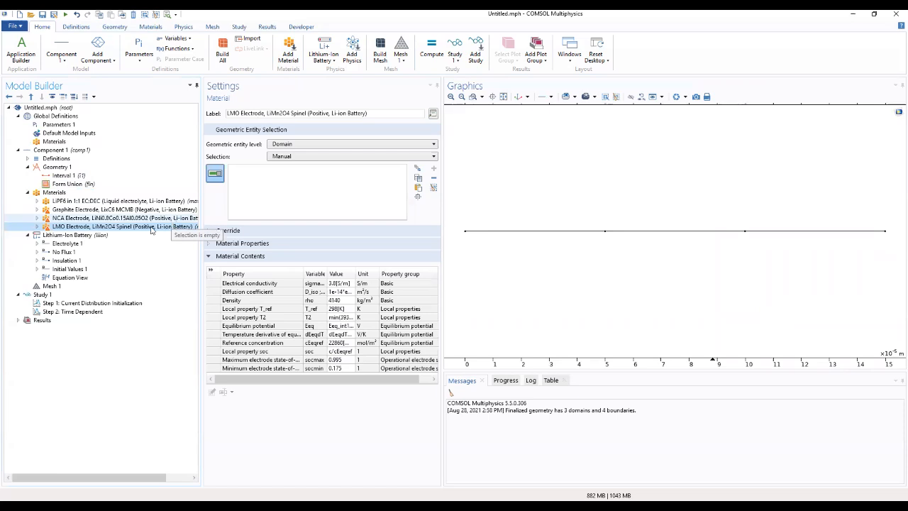
click(36, 219)
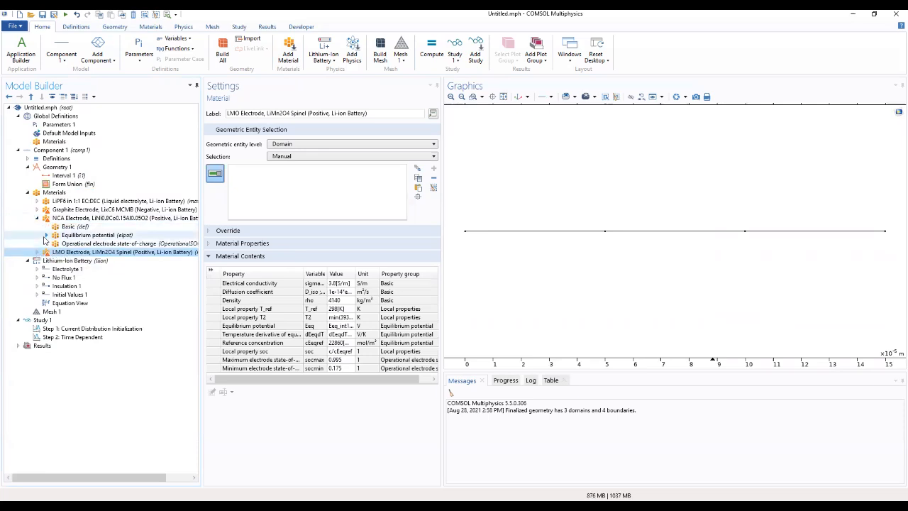
click(46, 235)
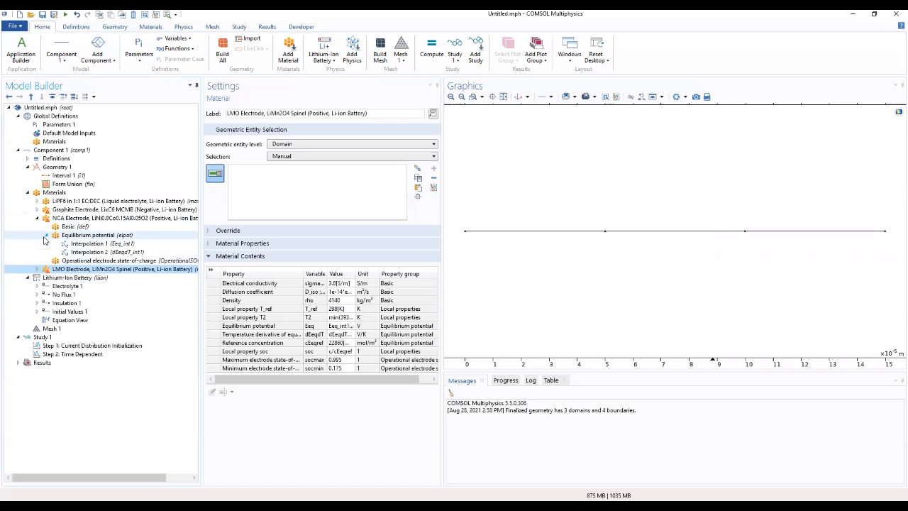
click(82, 245)
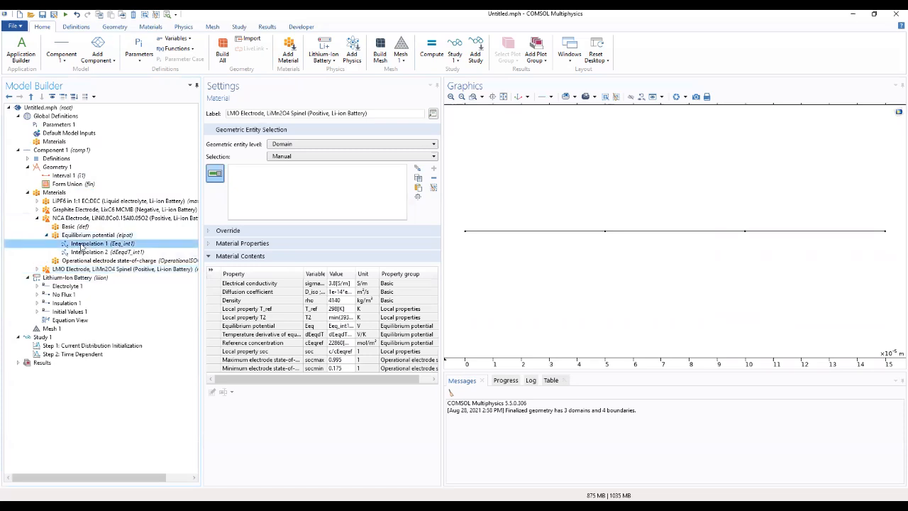
click(216, 107)
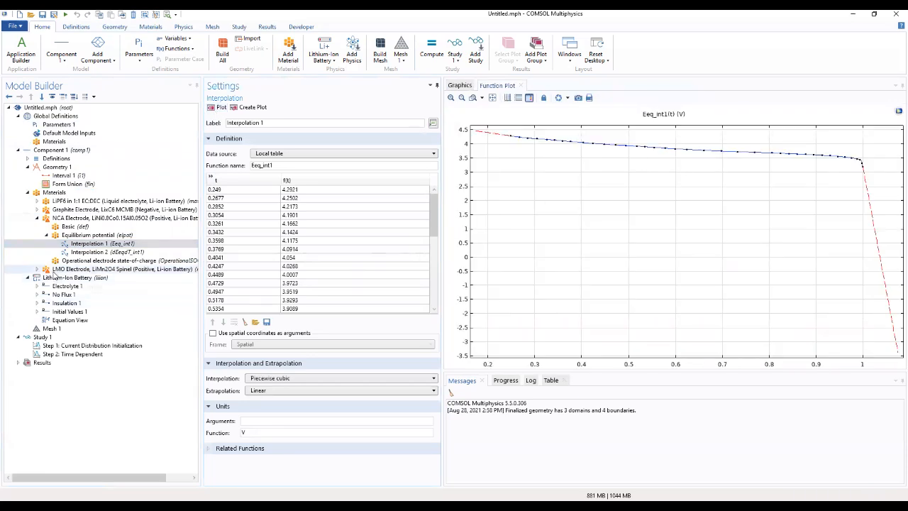
- Plot the equilibrium potential function Eeq_int1 of the LMO Electrode material
click(37, 269)
click(47, 286)
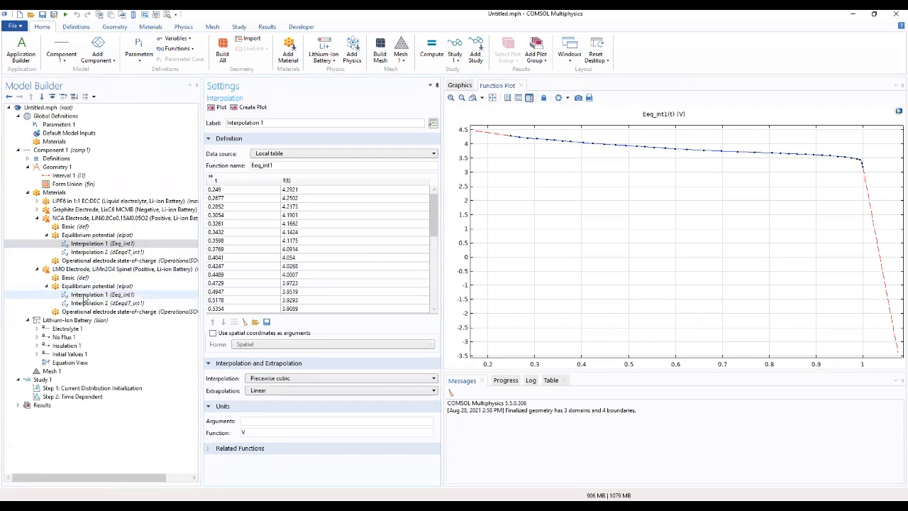
click(86, 294)
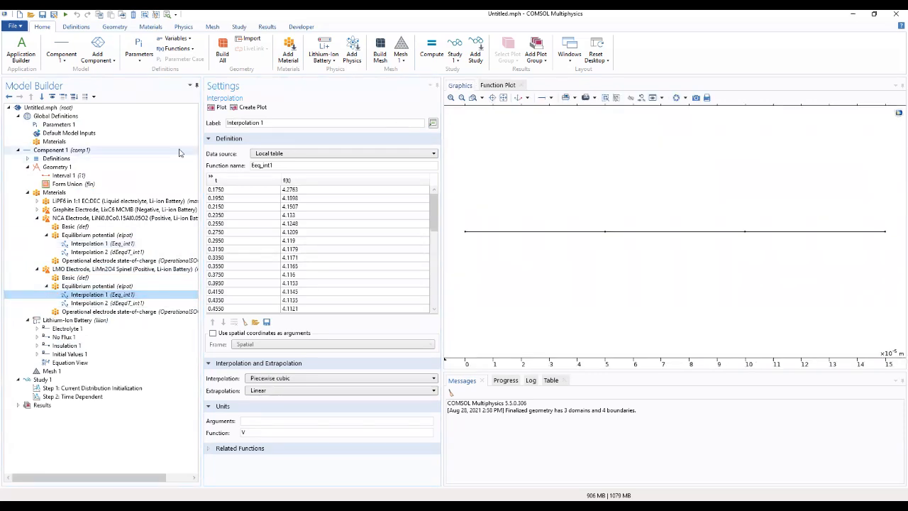
click(217, 108)
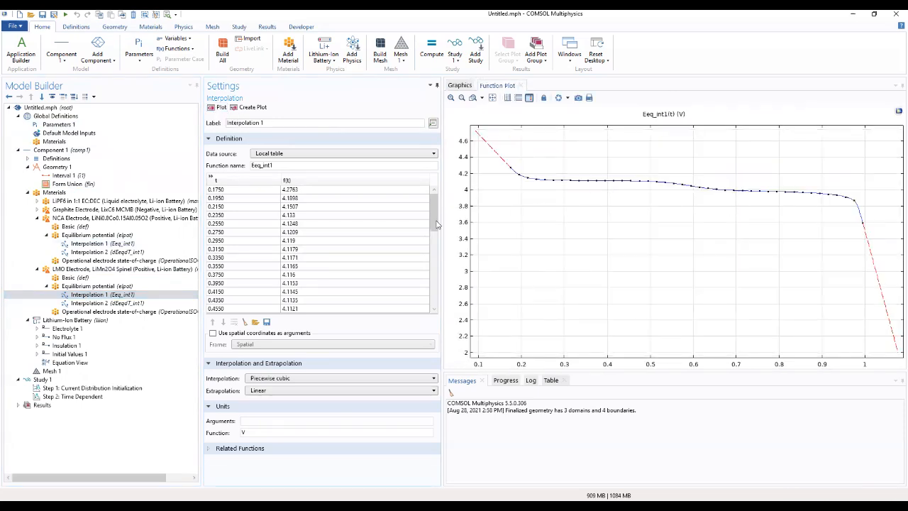
- Add a Variables node to the component definitions, load li_battery_multiple_materials_variables into it, and expand its table for reading
click(28, 193)
click(46, 159)
right_click(46, 160)
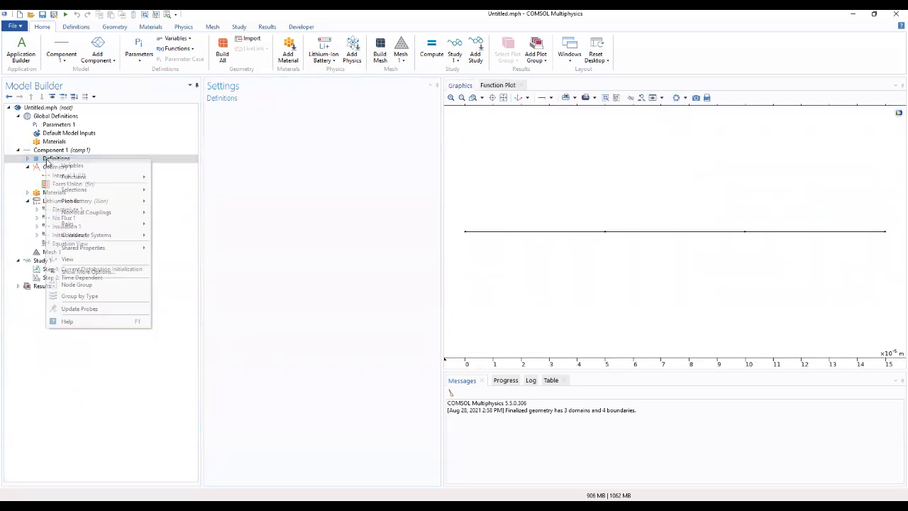
click(70, 165)
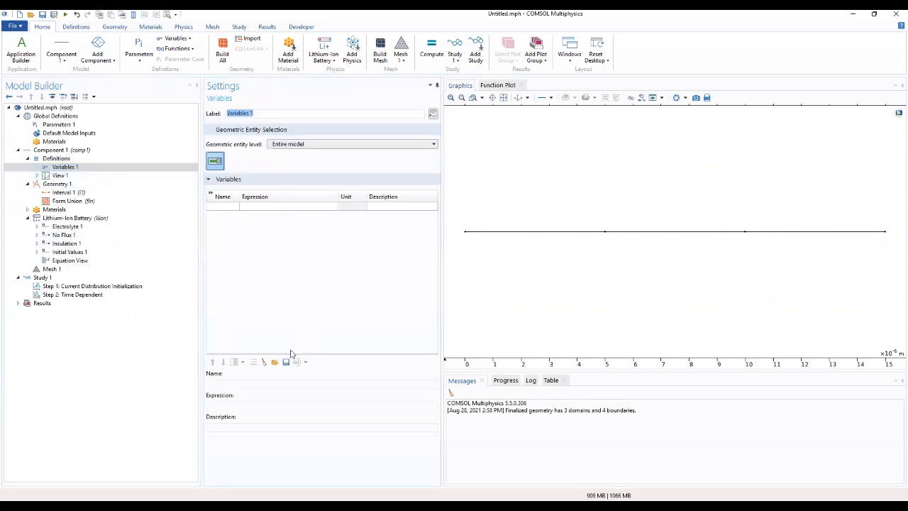
click(275, 362)
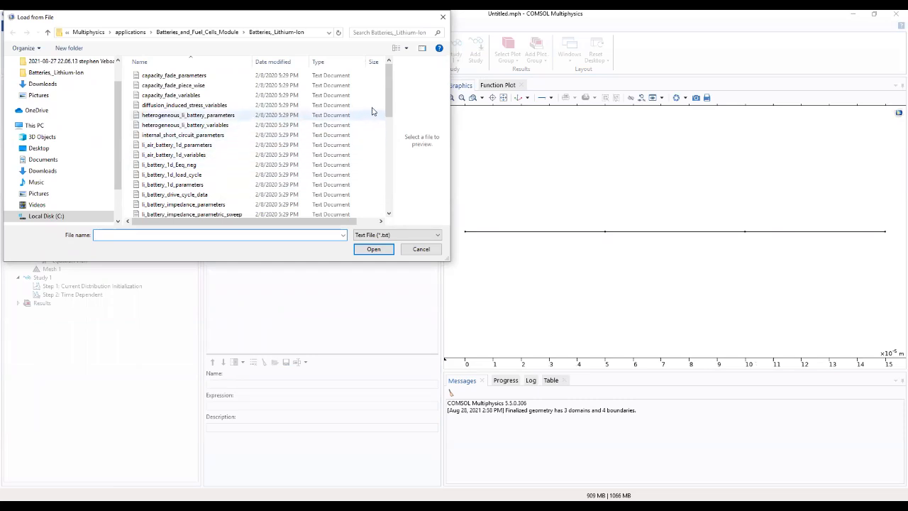
scroll(387, 112, down, 1)
scroll(387, 112, down, 2)
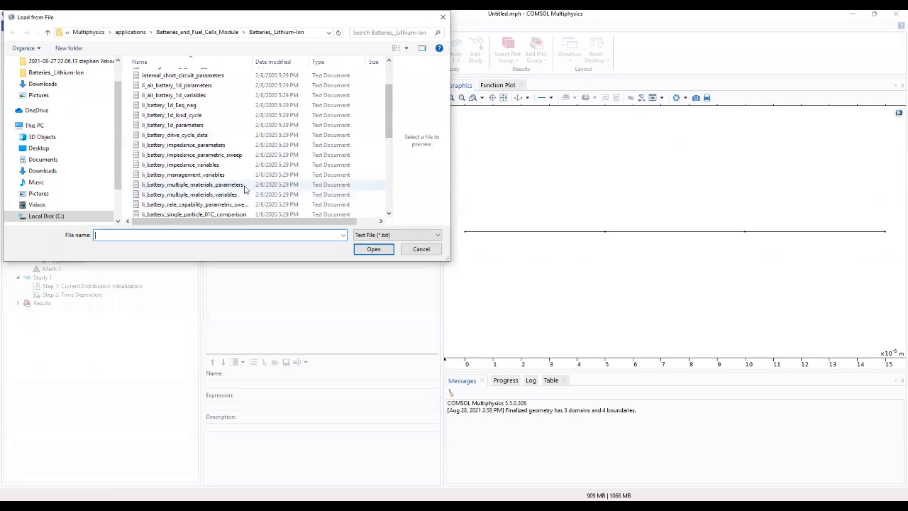
double_click(240, 194)
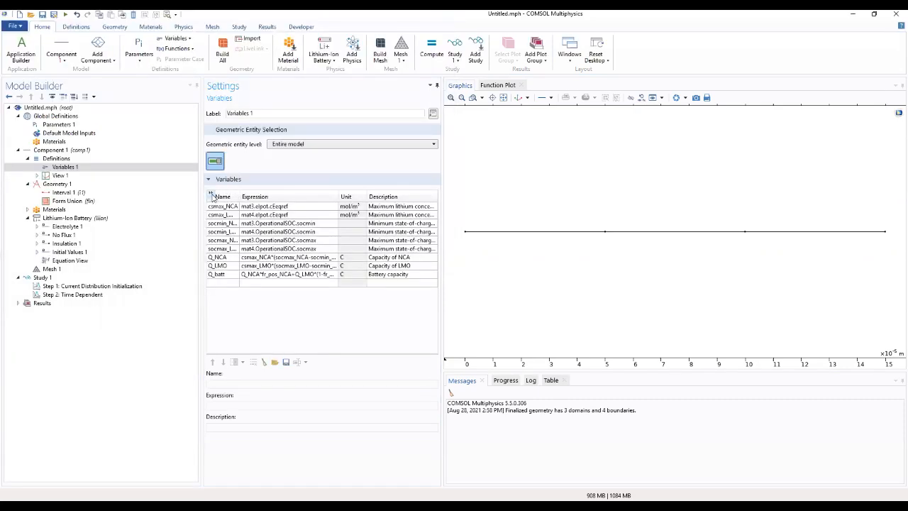
click(213, 194)
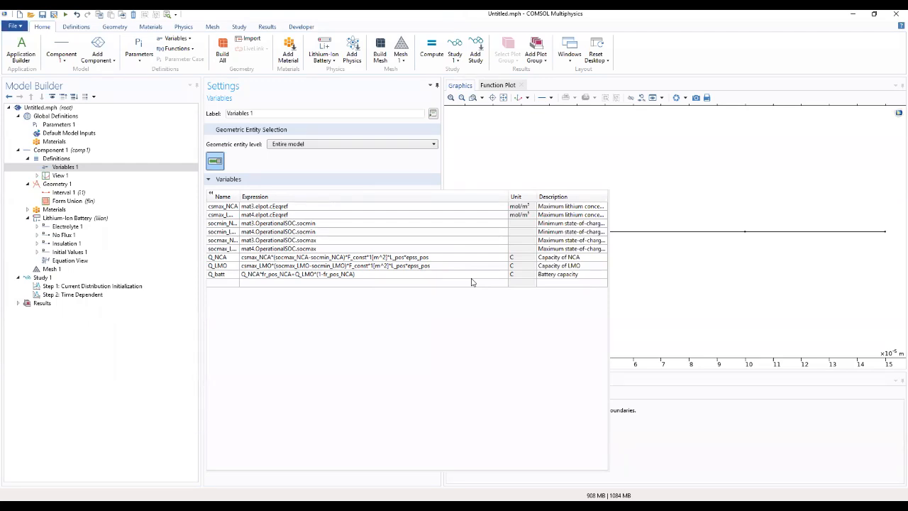
- Add a Porous Electrode node to the Lithium-Ion Battery physics and assign it to domain 1
click(55, 220)
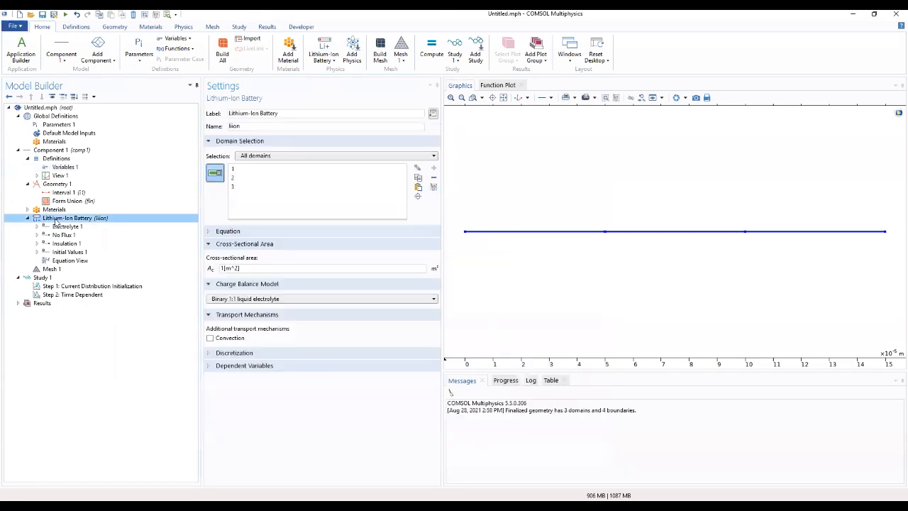
right_click(56, 221)
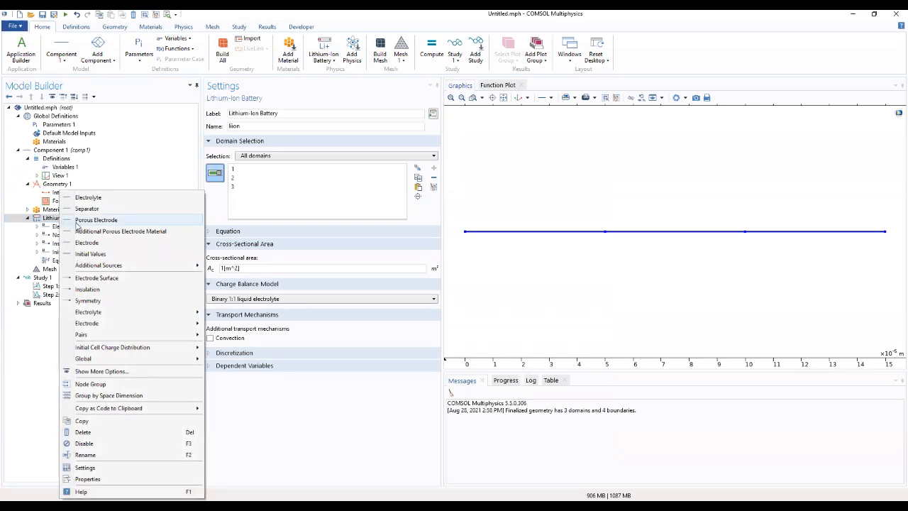
click(76, 222)
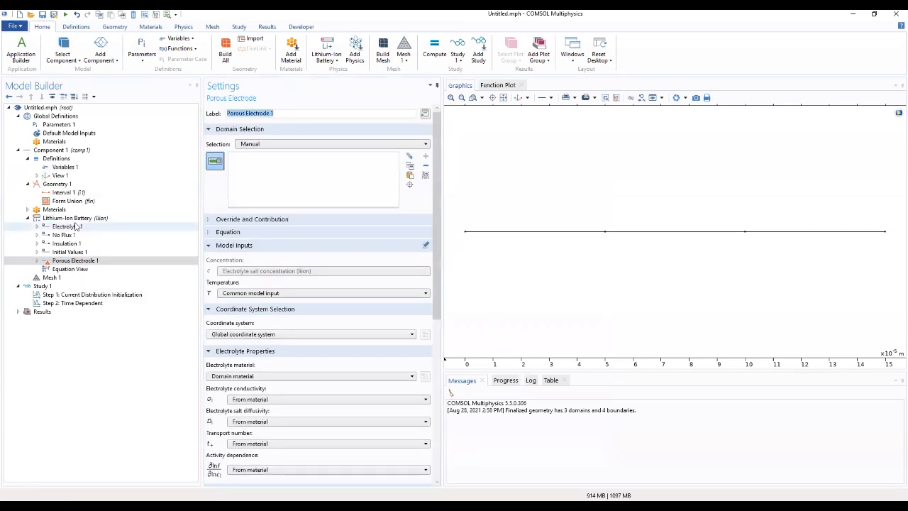
click(487, 237)
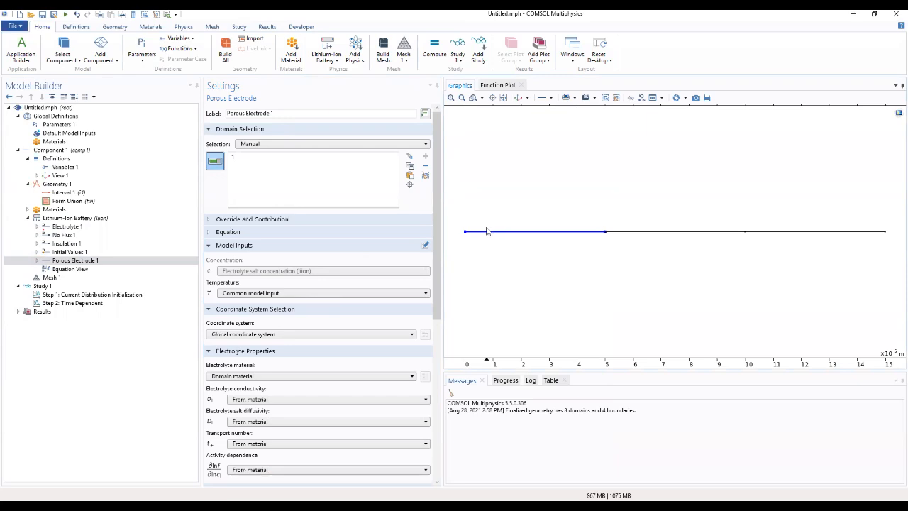
- Set the electrode material of Porous Electrode 1 to Graphite Electrode, LixC6 MCMB (mat2)
scroll(438, 195, down, 1)
drag(438, 195, 429, 241)
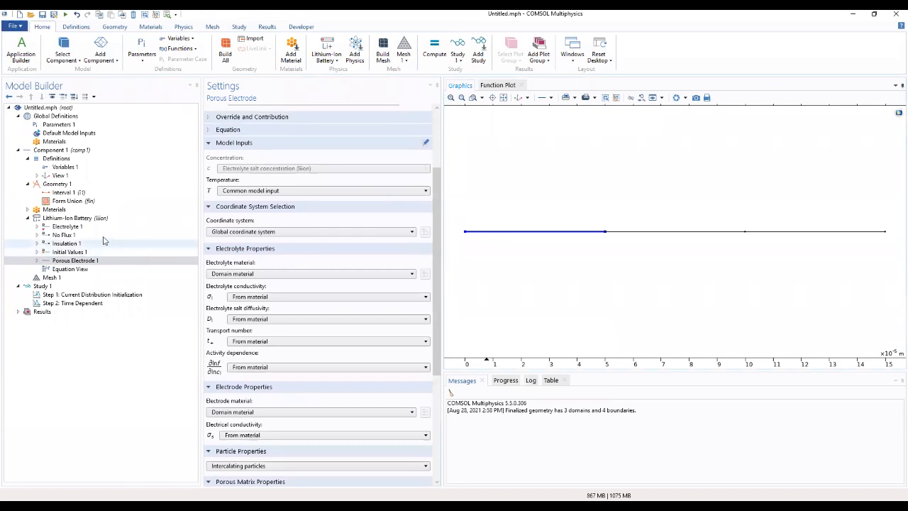
click(27, 210)
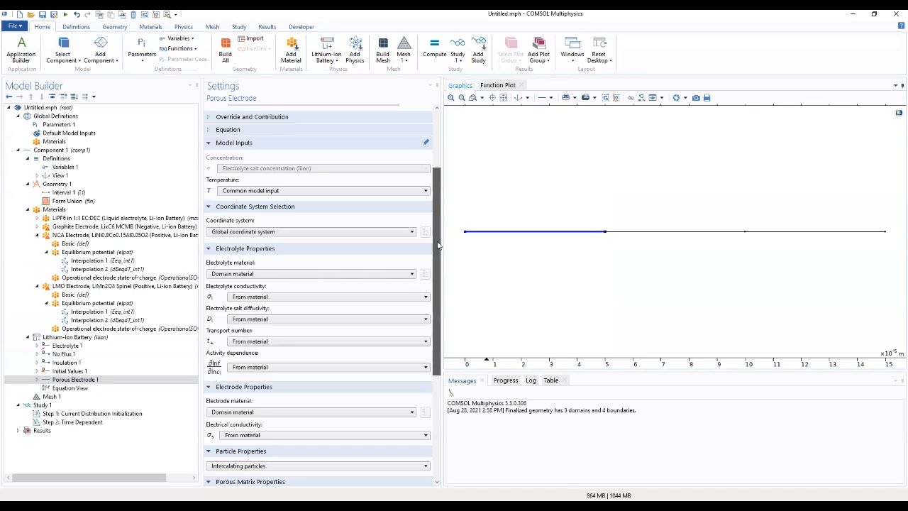
drag(437, 245, 436, 244)
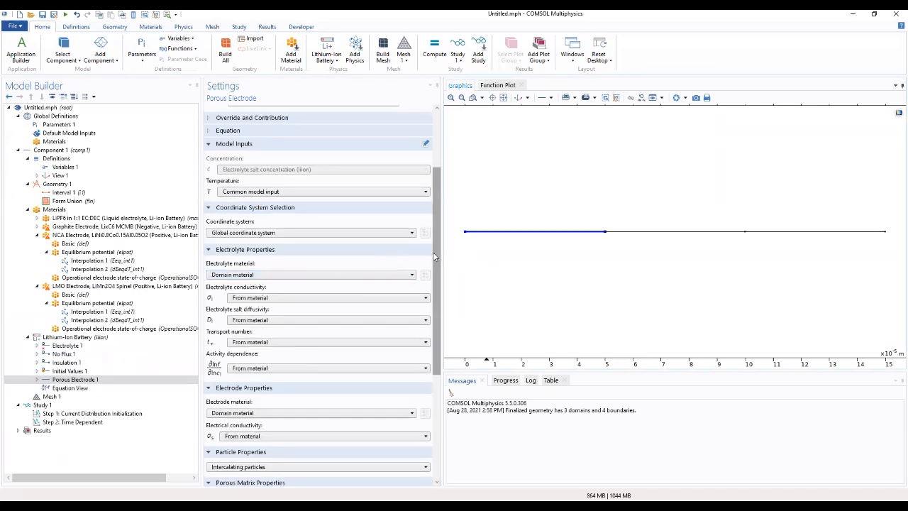
drag(435, 357, 434, 379)
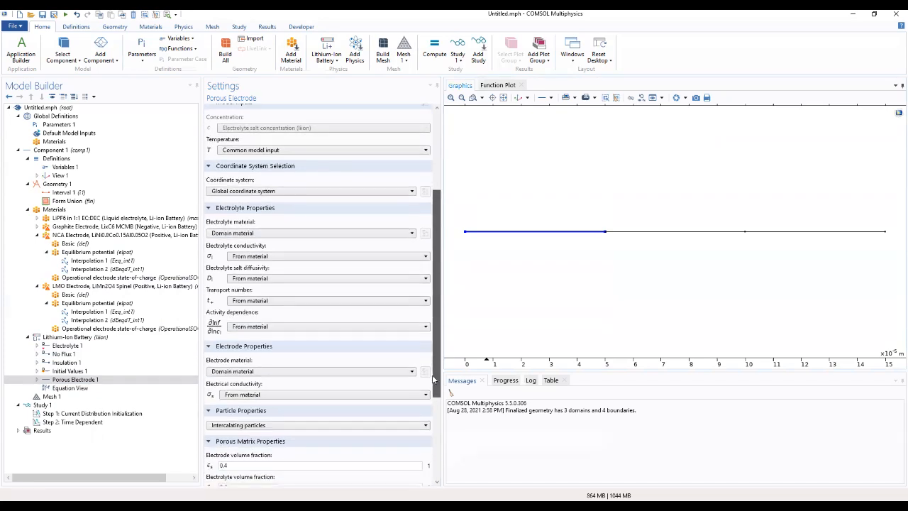
click(294, 373)
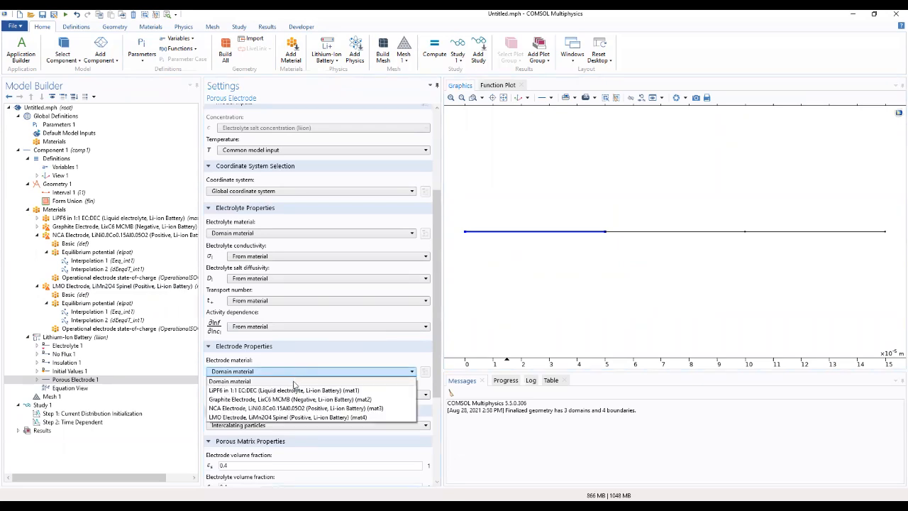
click(291, 400)
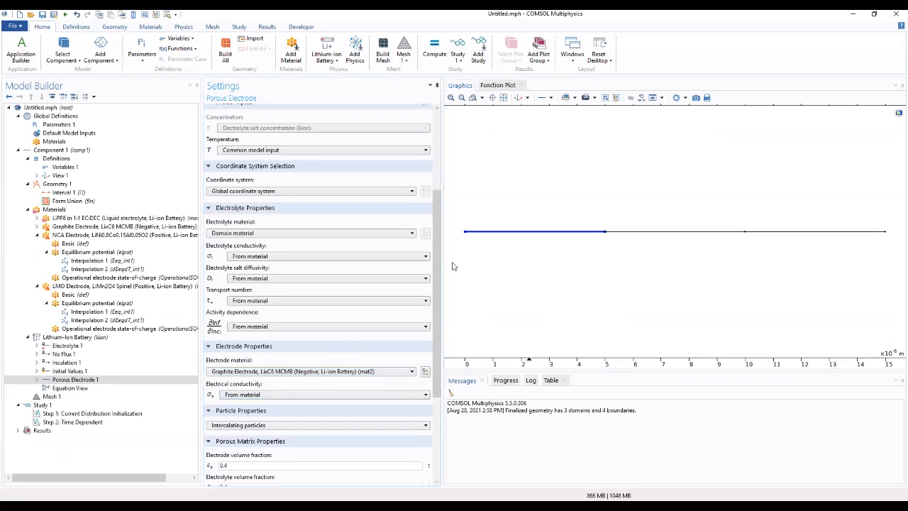
- Set the electrode volume fraction of Porous Electrode 1 to liion.epss.neg
scroll(440, 270, down, 1)
drag(440, 270, 432, 324)
double_click(266, 364)
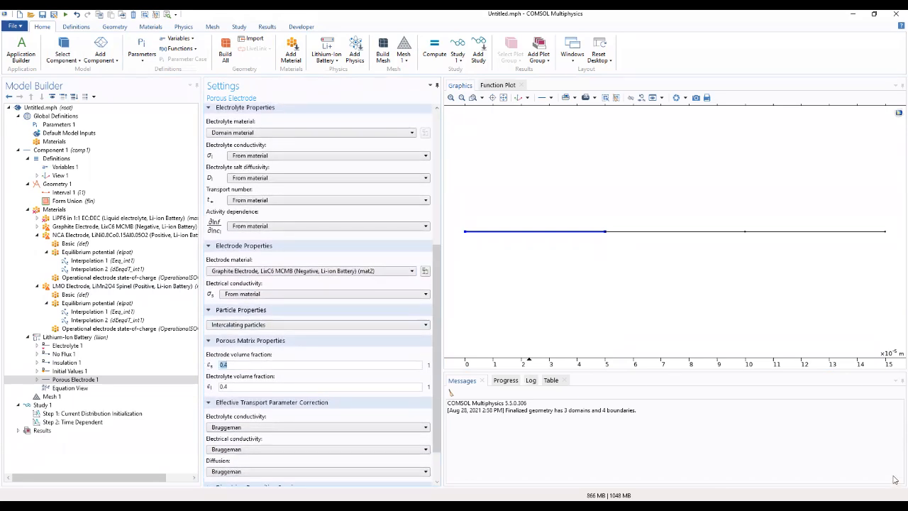
key(BackSpace)
text(0)
text(iion)
text(.epss.)
text(neg)
click(375, 358)
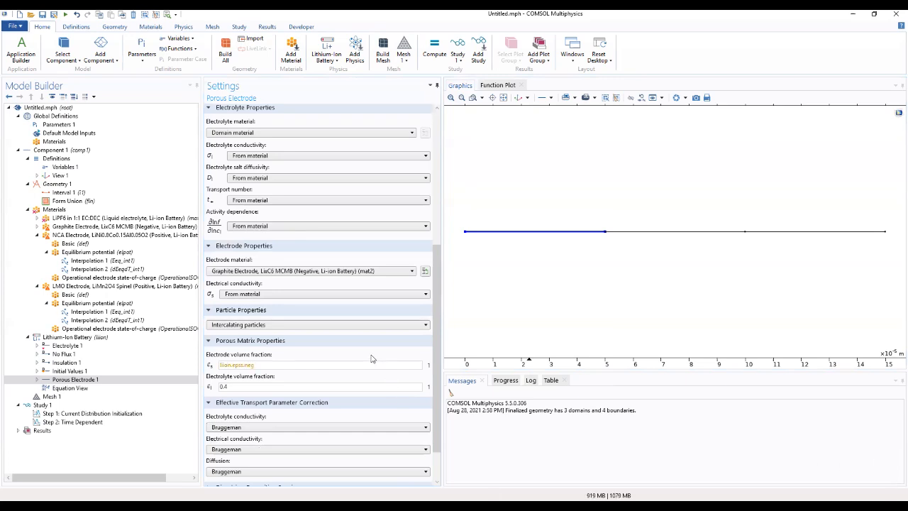
mouse_move(302, 367)
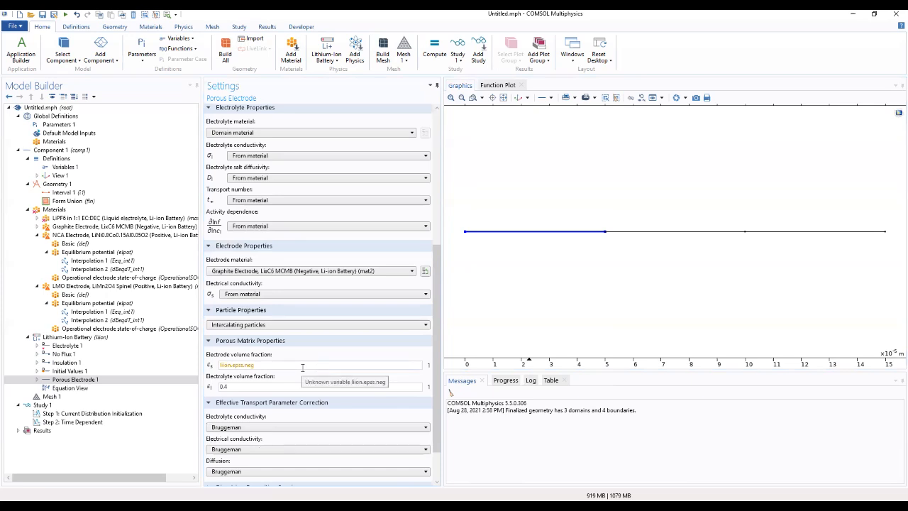
- Set the electrolyte volume fraction of Porous Electrode 1 to epsl_neg
drag(255, 385, 196, 389)
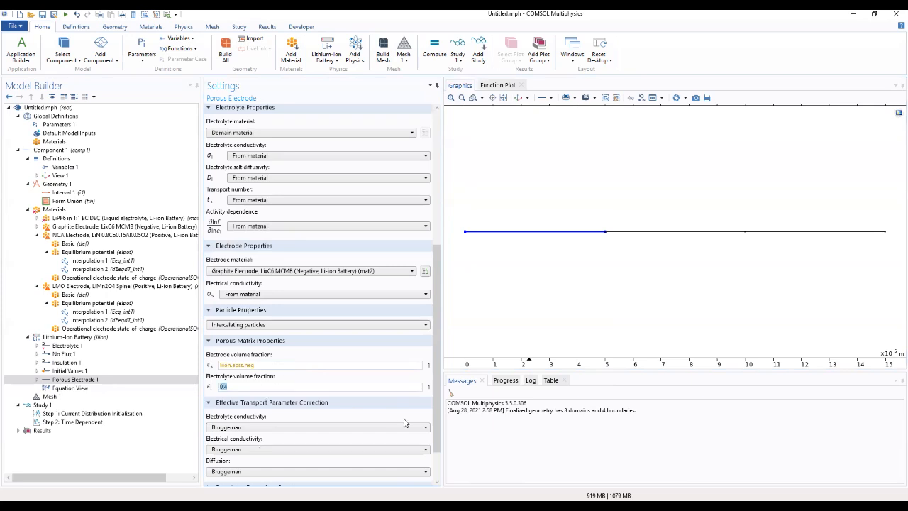
text(epl)
text(s)
text(l_neg)
- Set the particle material of Particle Intercalation 1 under Porous Electrode 1 to Graphite Electrode, LixC6 MCMB (mat2)
double_click(78, 380)
click(79, 390)
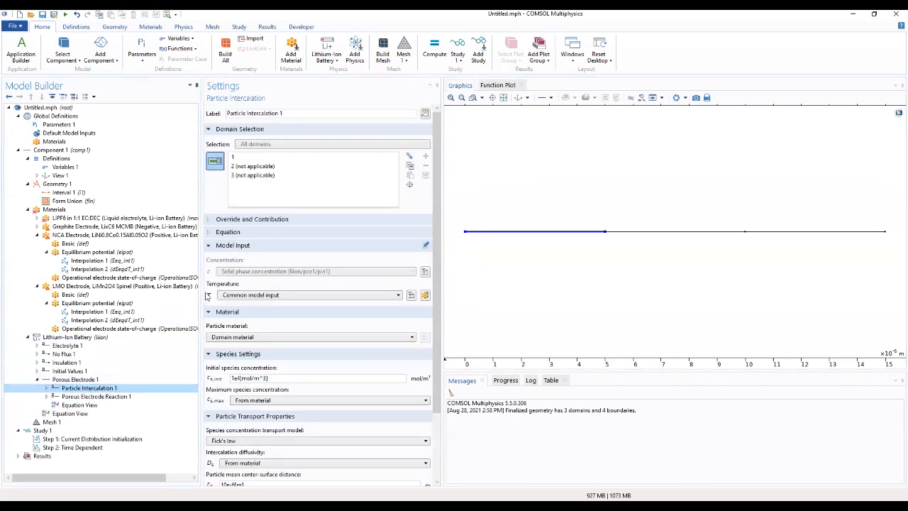
scroll(421, 305, down, 3)
scroll(421, 304, down, 2)
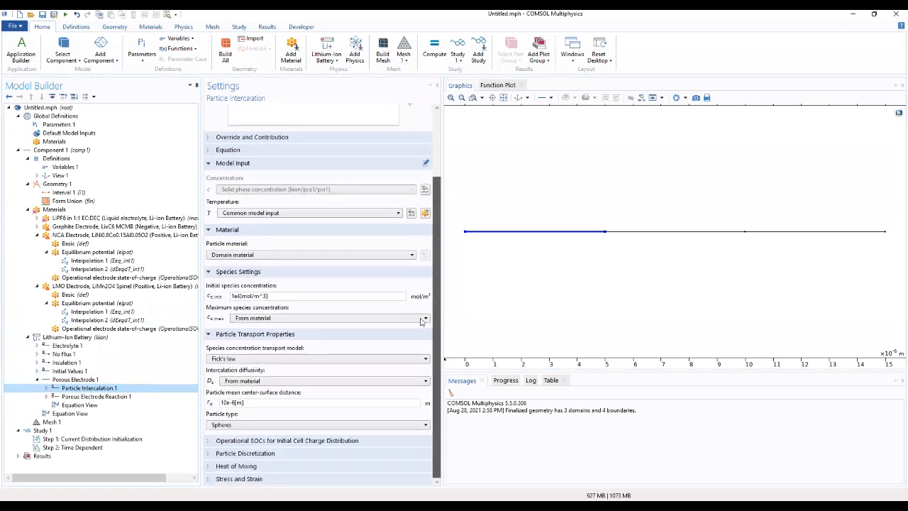
click(329, 255)
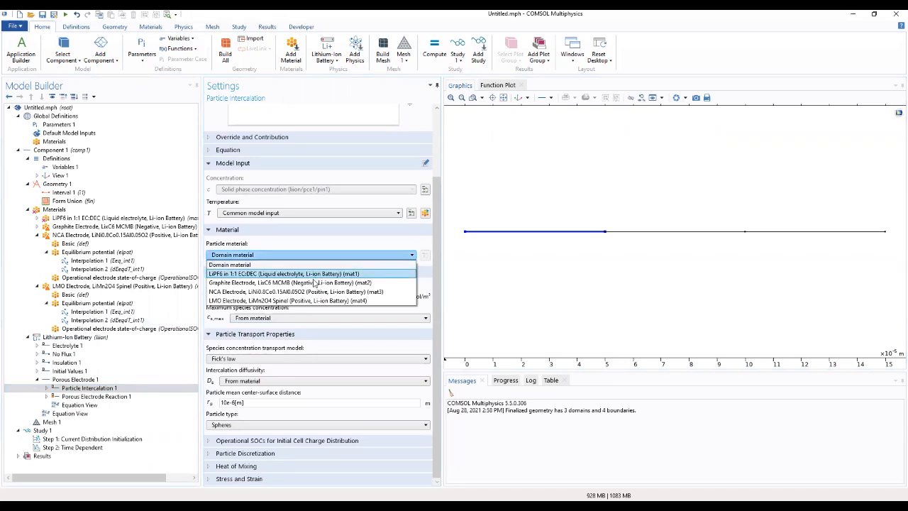
click(327, 282)
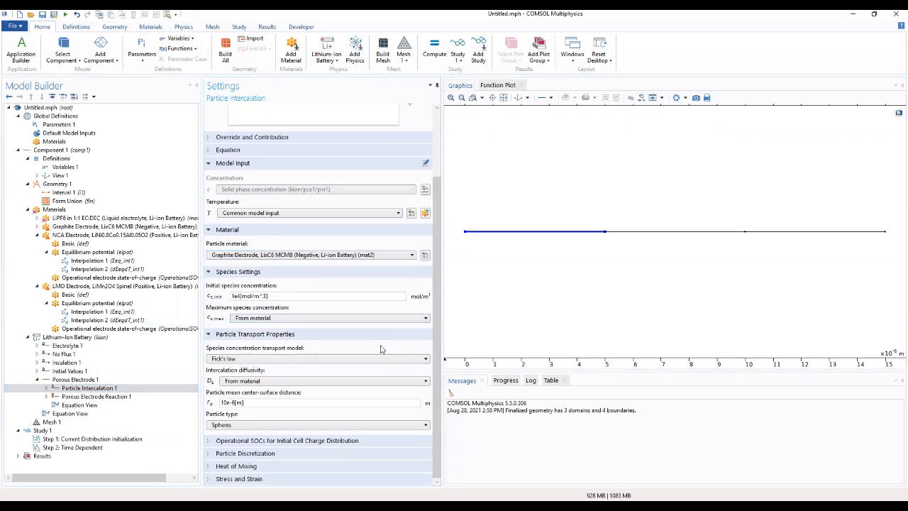
- Use the Baker-Verbrugge species transport model for Particle Intercalation 1 and set the particle mean center-surface distance to rp_neg
click(274, 360)
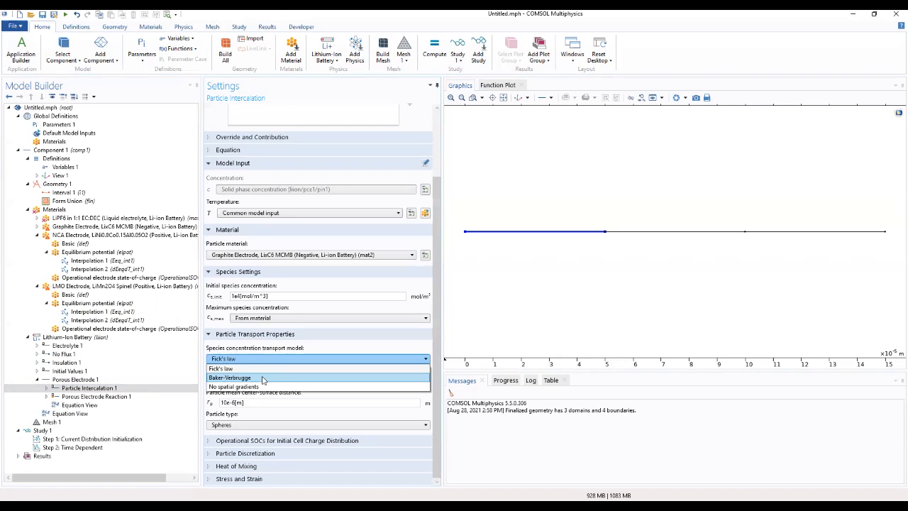
click(262, 378)
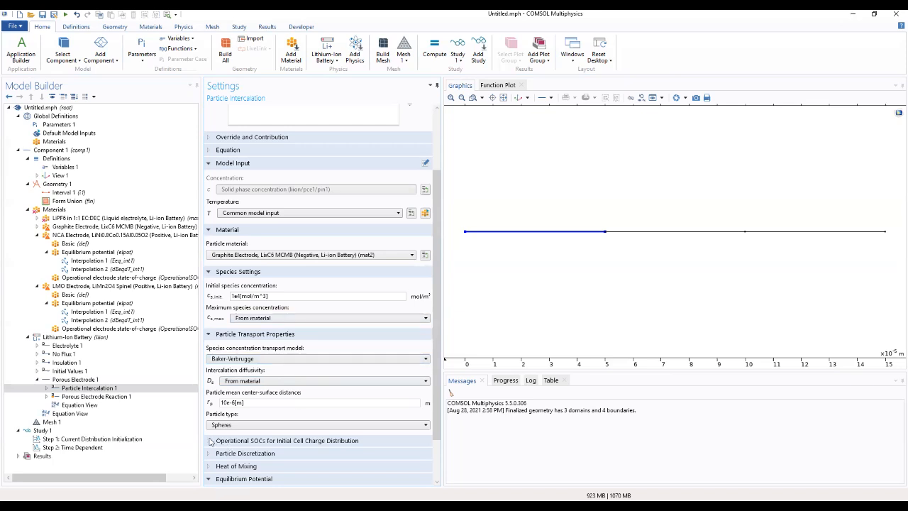
double_click(238, 402)
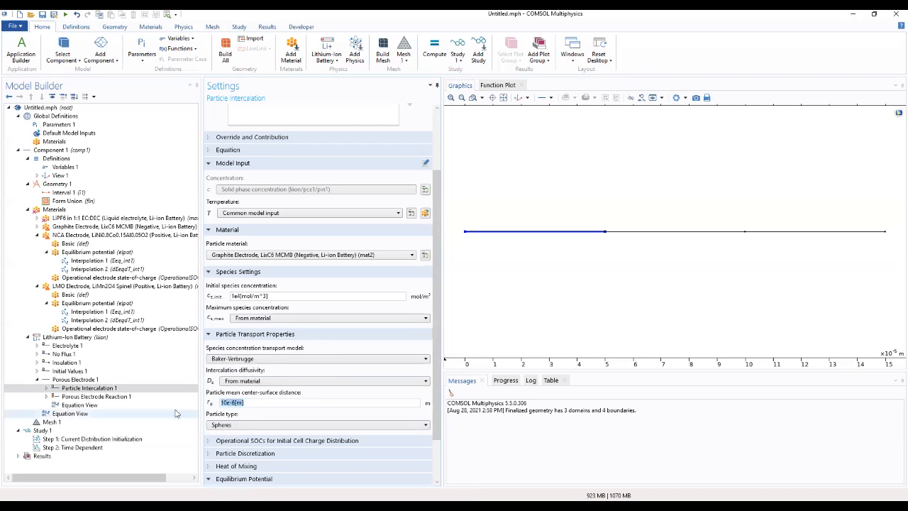
text(rp_neg)
- Set the particle discretization of Particle Intercalation 1 to 20 elements with a Linear distribution
scroll(431, 377, down, 1)
scroll(430, 377, down, 3)
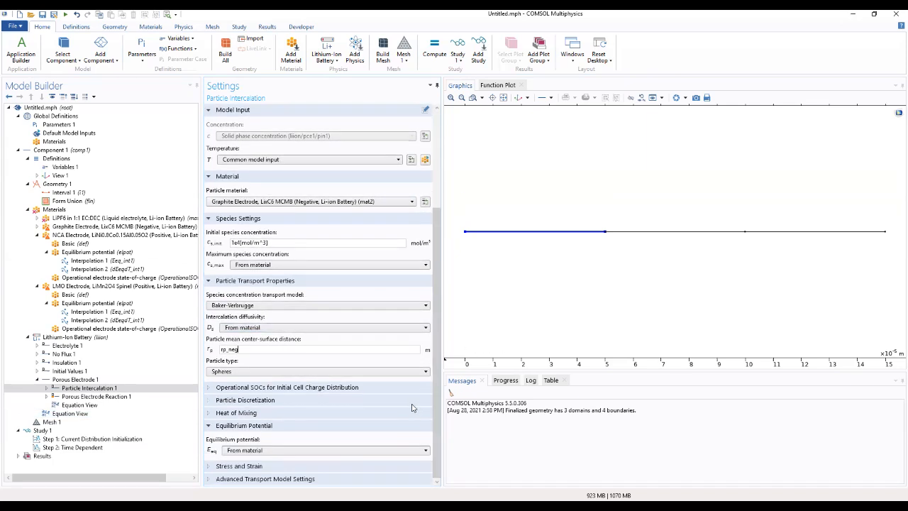
click(210, 427)
click(208, 442)
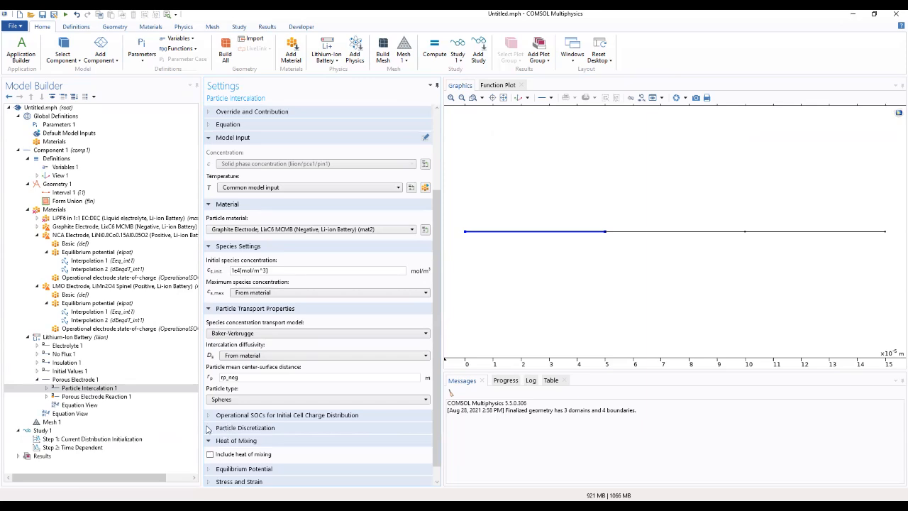
click(208, 429)
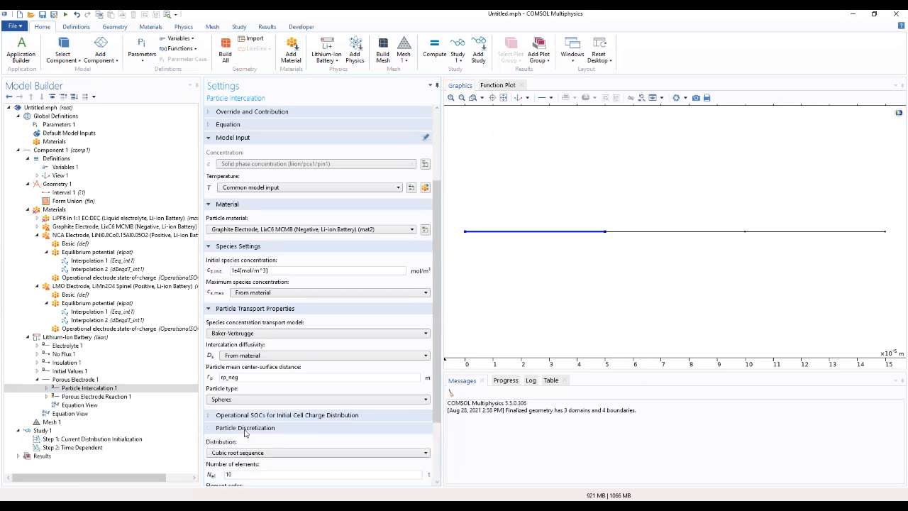
scroll(245, 432, down, 2)
double_click(244, 430)
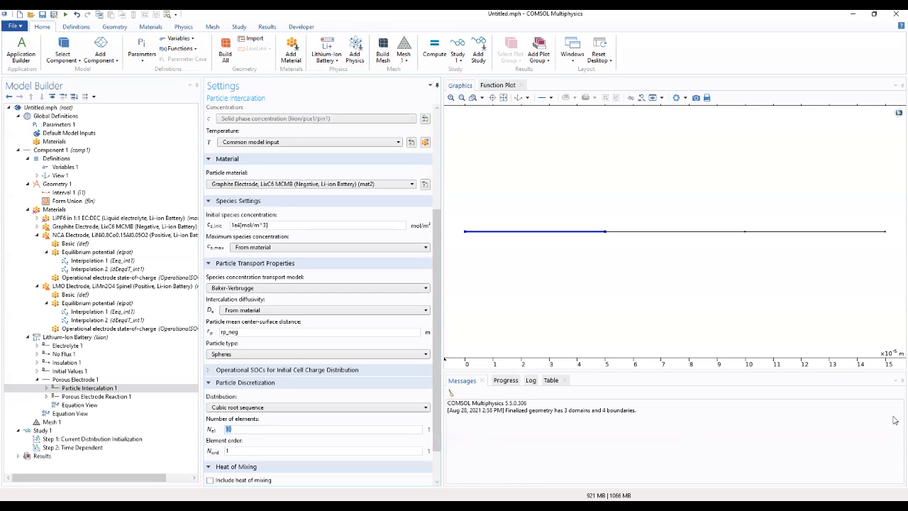
text(20)
scroll(439, 459, down, 2)
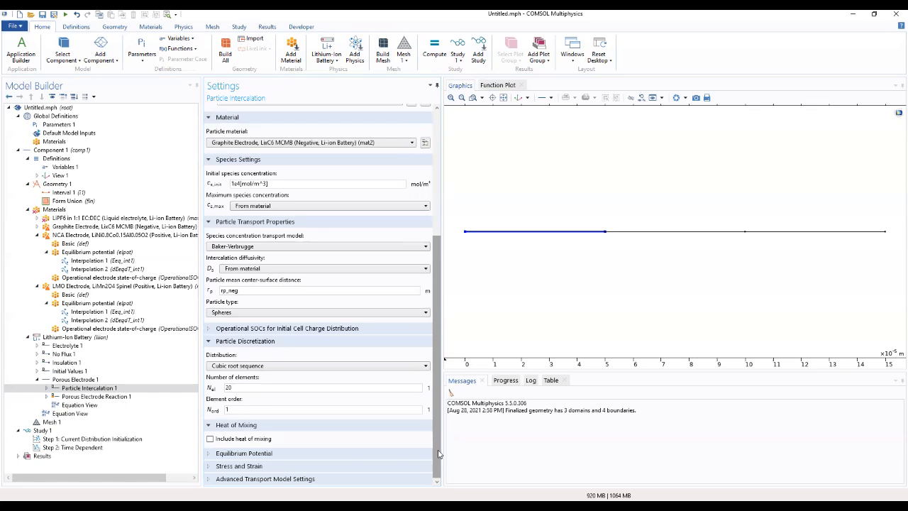
click(256, 456)
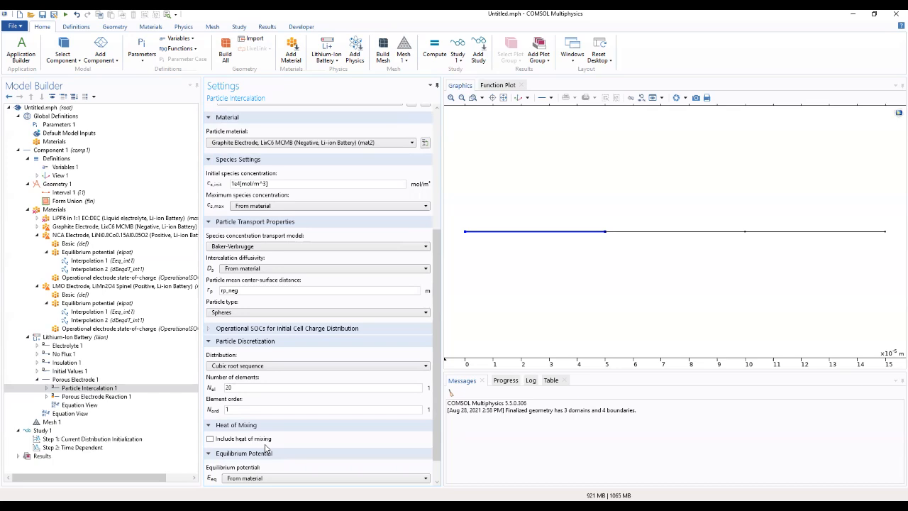
click(265, 366)
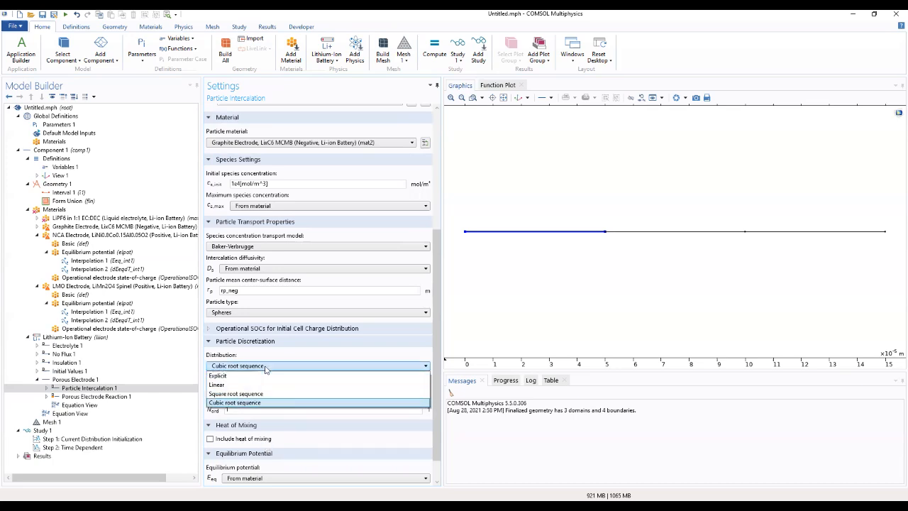
click(252, 384)
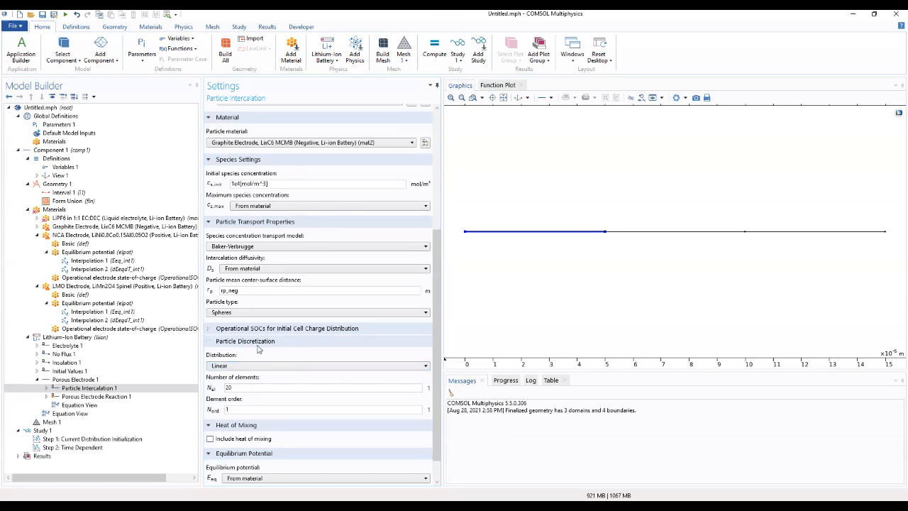
- Set the material of Porous Electrode Reaction 1 to Graphite Electrode (mat2) and its reference exchange current density to i0ref_neg
click(85, 396)
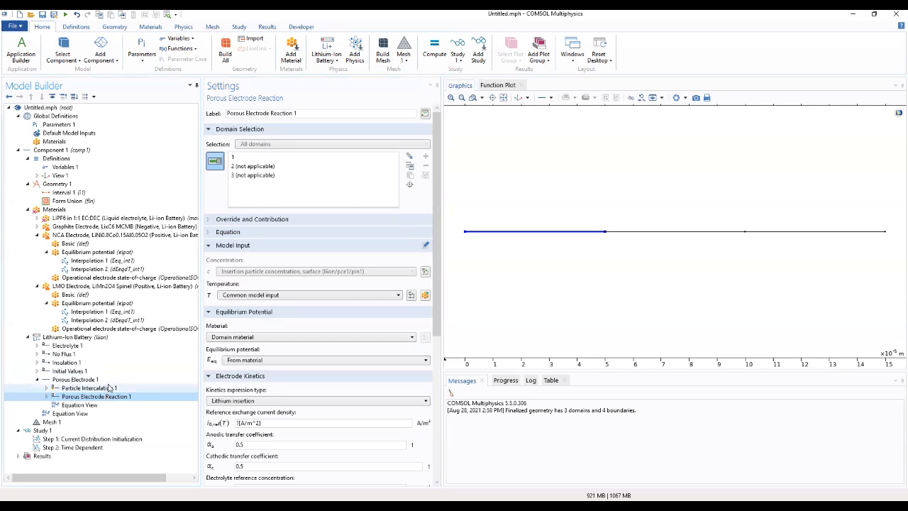
click(323, 338)
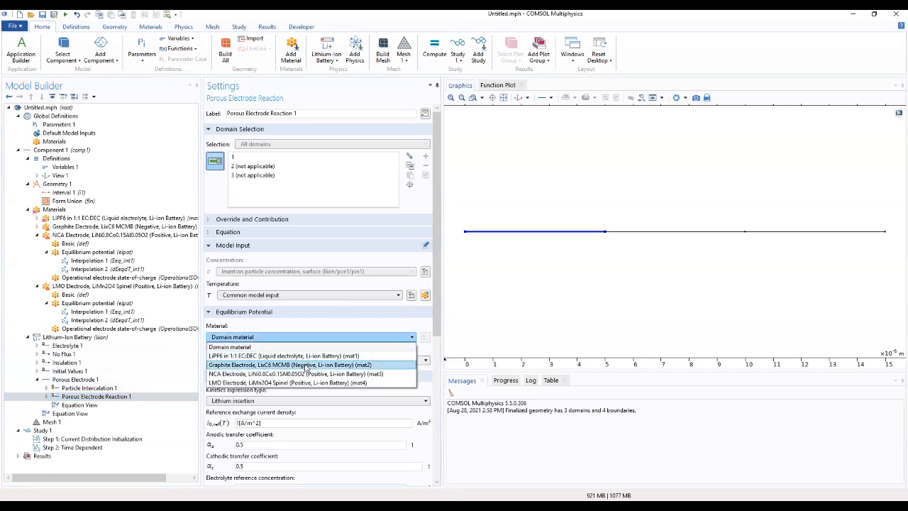
click(306, 366)
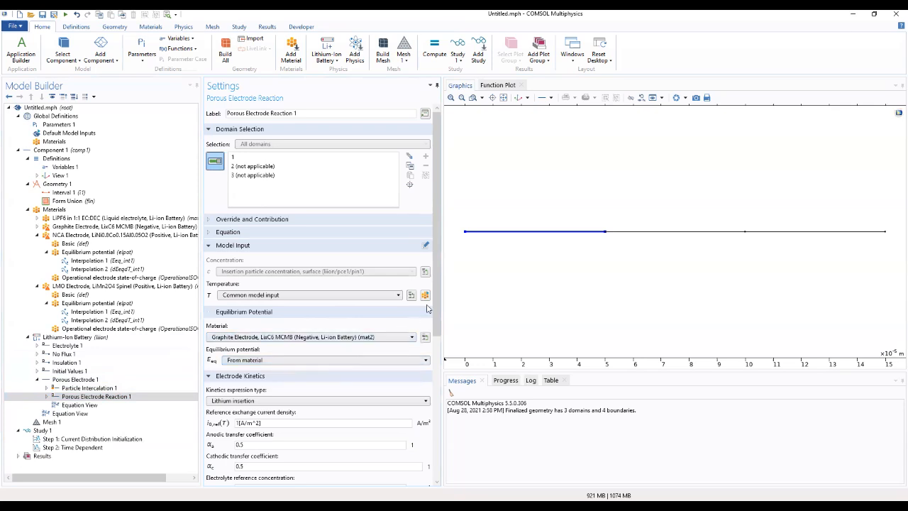
scroll(355, 333, down, 2)
drag(316, 365, 197, 352)
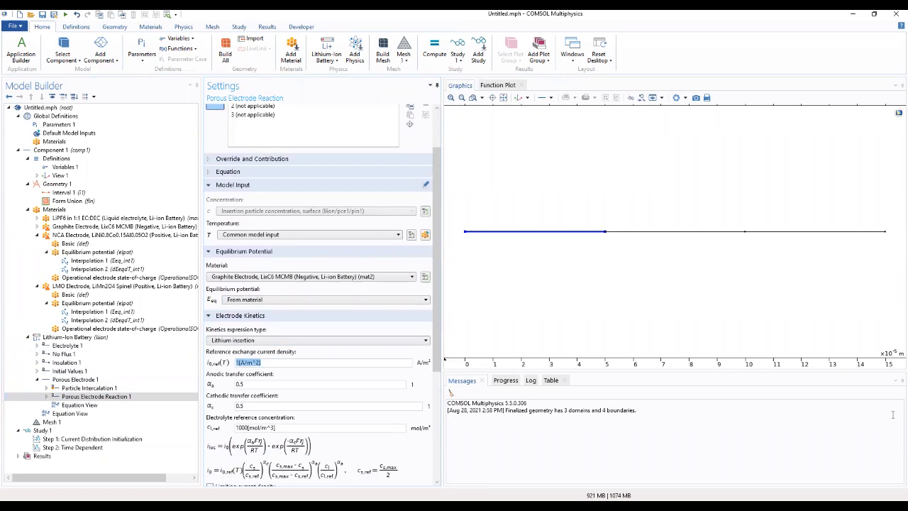
text(i0ref_neg)
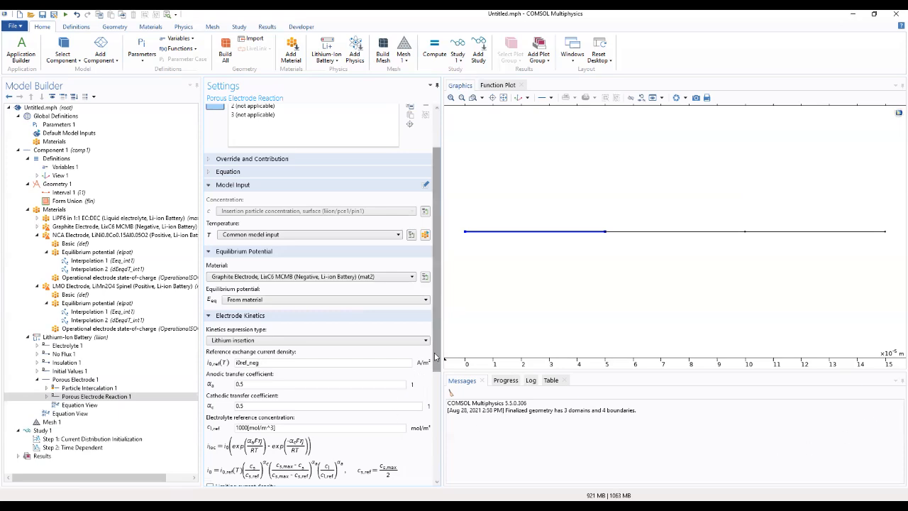
scroll(430, 373, down, 1)
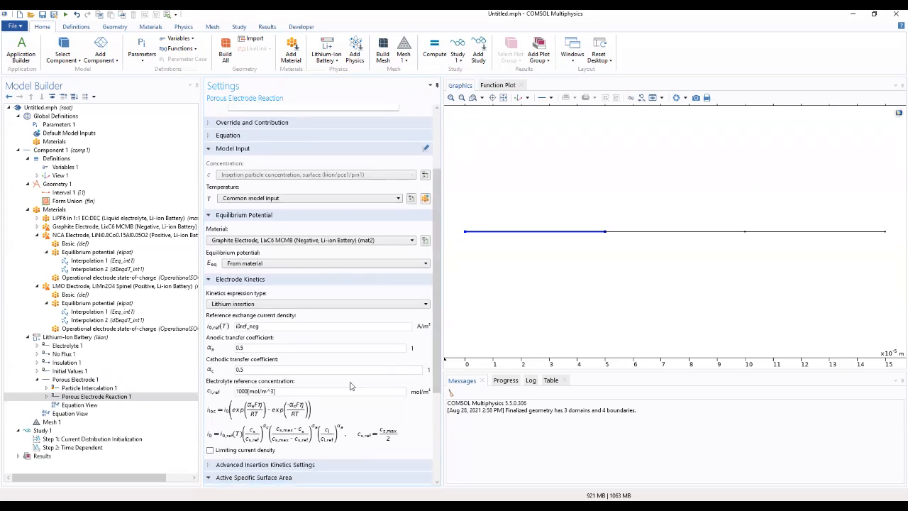
- Add a second Porous Electrode node to the Lithium-Ion Battery physics and assign it to domain 3
click(92, 338)
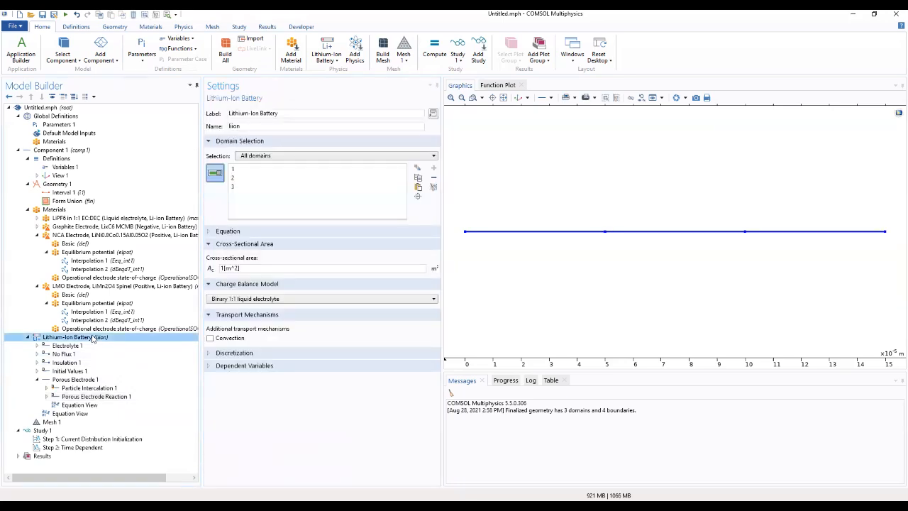
right_click(92, 338)
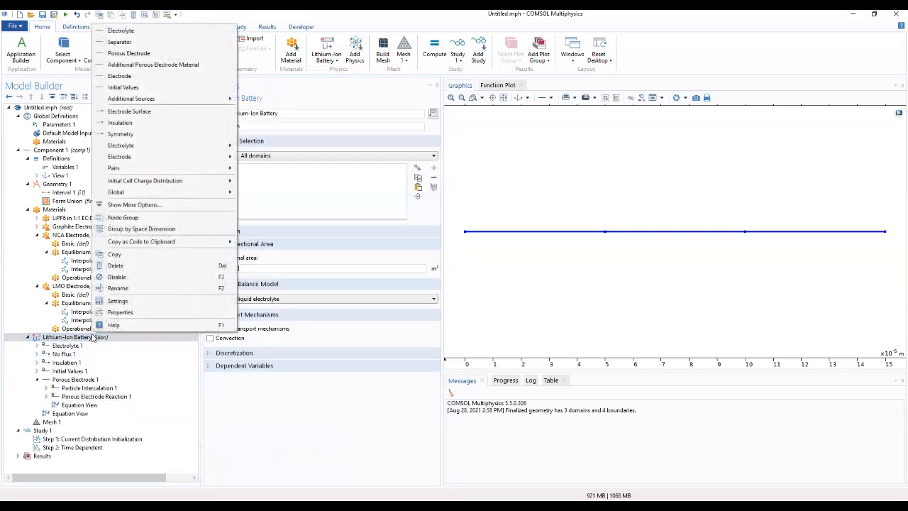
click(153, 57)
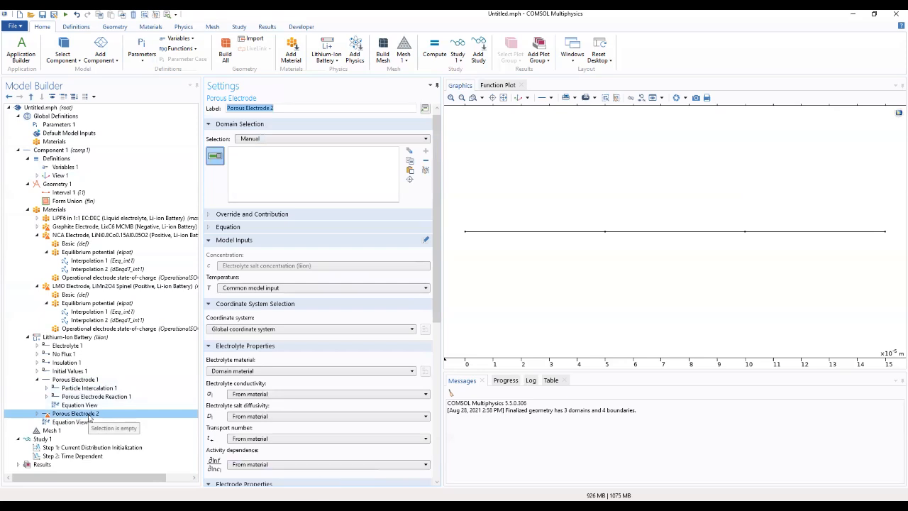
click(773, 238)
drag(438, 235, 435, 357)
mouse_move(439, 309)
mouse_down()
mouse_move(439, 300)
mouse_move(440, 310)
mouse_up()
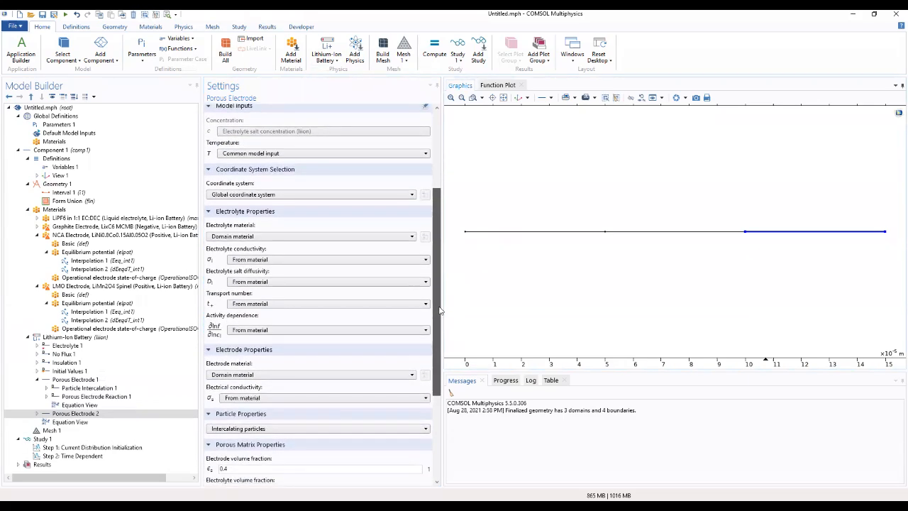
- Set Porous Electrode 2 to the NCA Electrode material (mat3), with electrode volume fraction epss_pos_NCA and electrolyte volume fraction epsl_pos
click(323, 375)
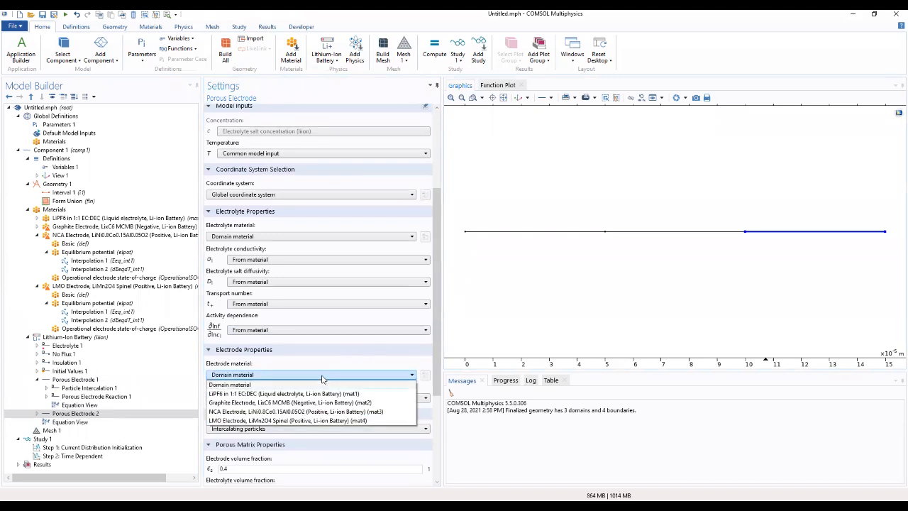
click(332, 413)
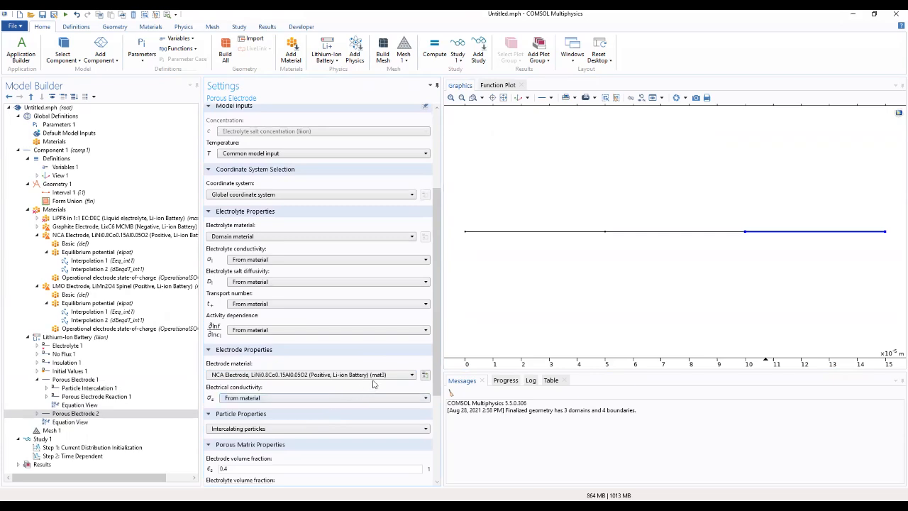
scroll(328, 390, down, 3)
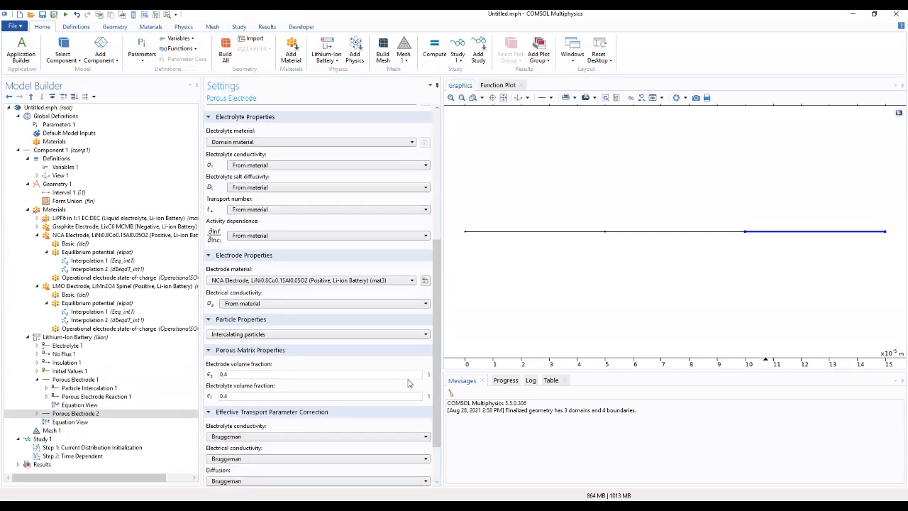
drag(297, 376, 212, 375)
text(epss_pos_NCA)
drag(244, 396, 217, 401)
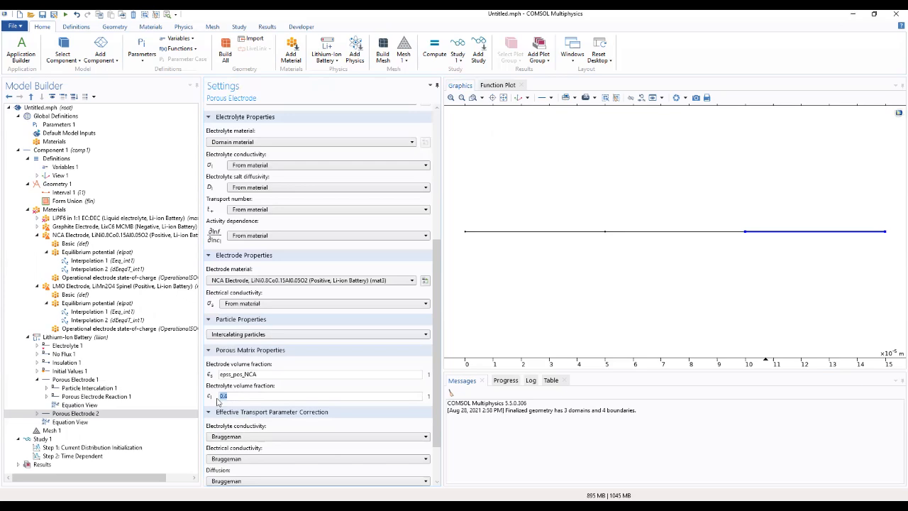
text(epsl_pos)
- Use a user-defined electrolyte conductivity correction for Porous Electrode 2 with the factor epsl_pos^brugl_pos
click(262, 440)
click(261, 458)
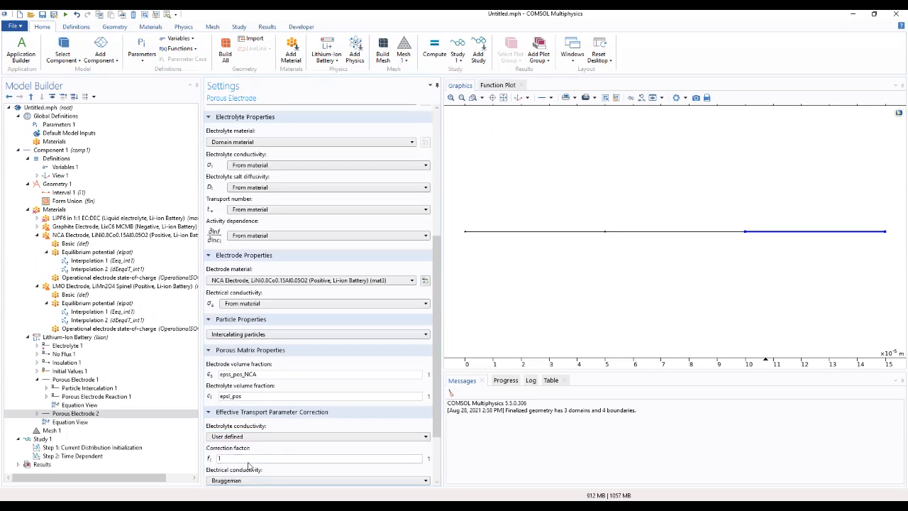
drag(243, 459, 195, 459)
text(epsl_pos)
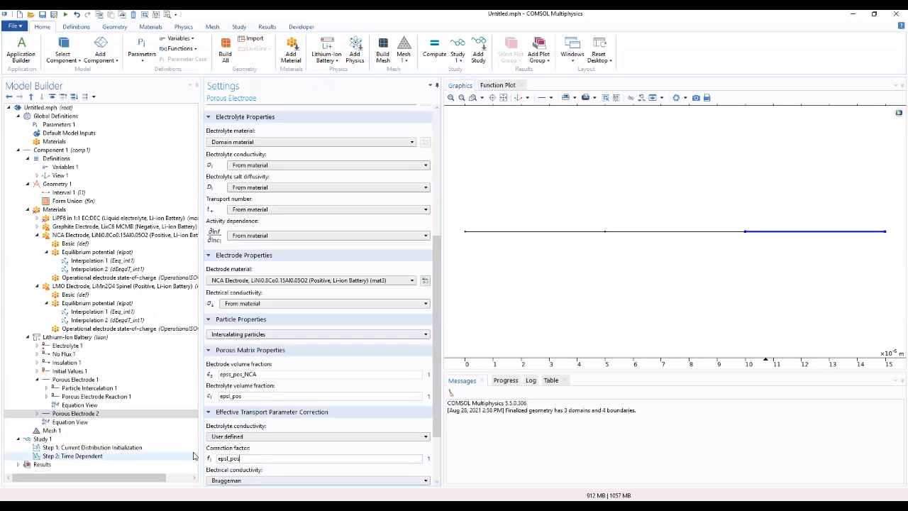
text(^brugl_pos)
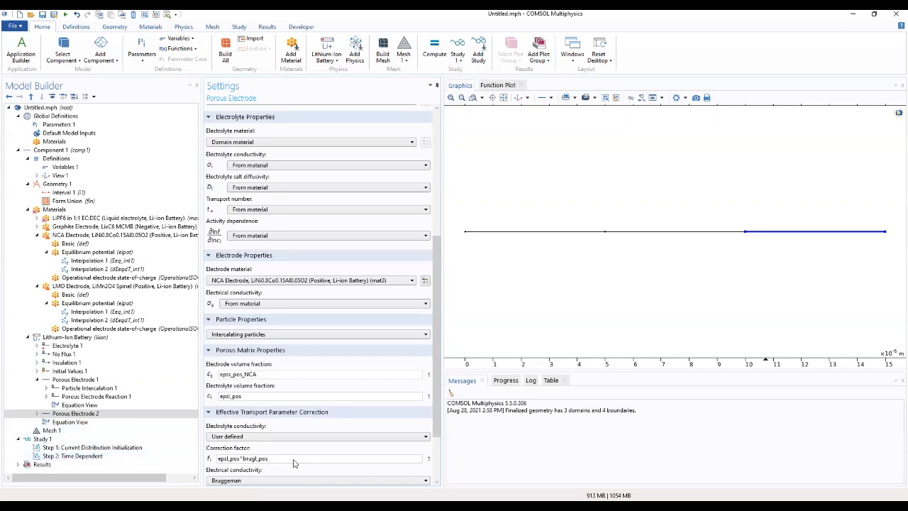
- Make the diffusion correction of Porous Electrode 2 user defined and reuse the factor epsl_pos^brugl_pos for it
scroll(294, 466, down, 2)
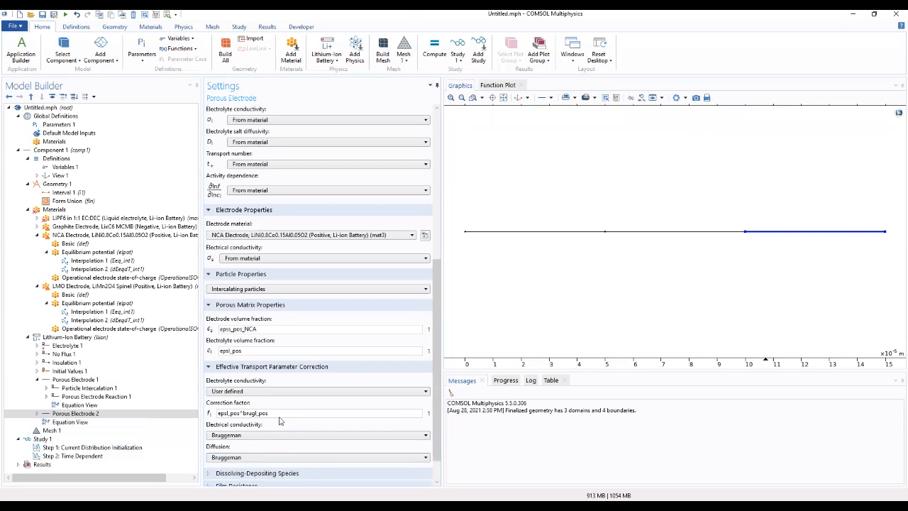
drag(273, 412, 212, 413)
key(ctrl+c)
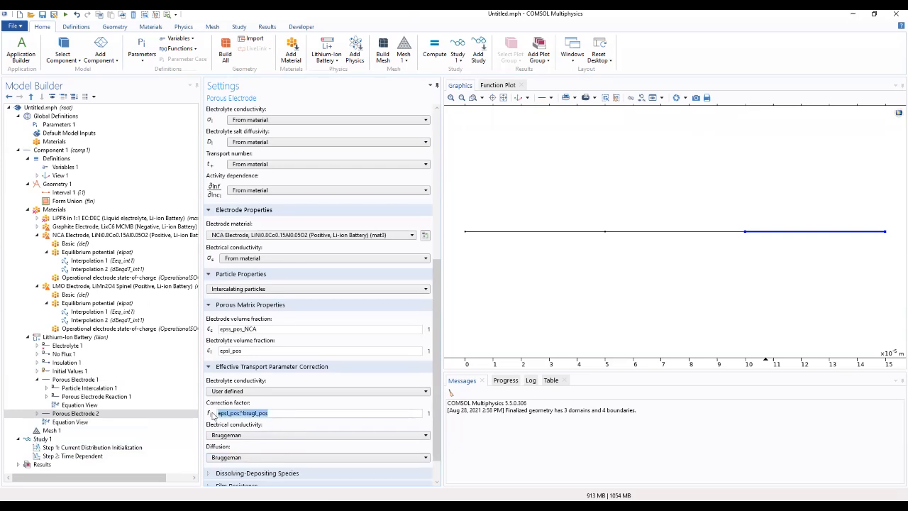
click(237, 458)
click(236, 485)
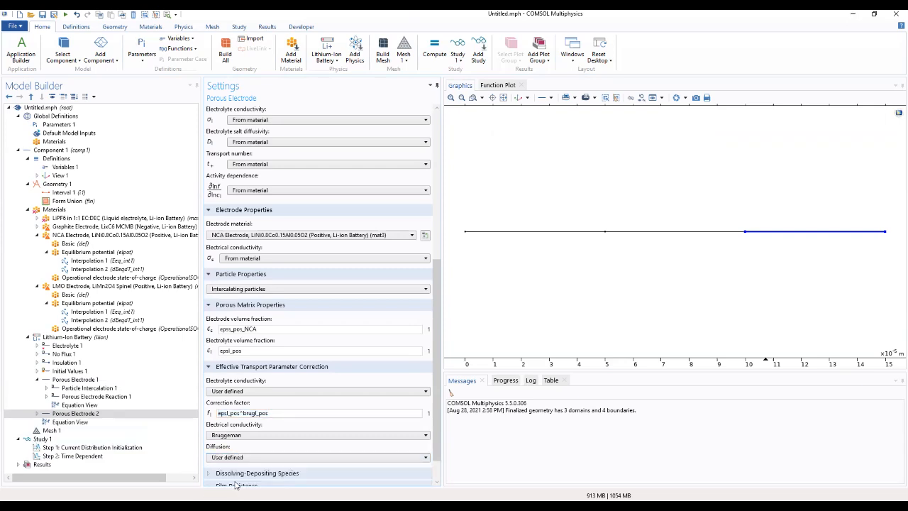
scroll(249, 473, down, 1)
drag(243, 456, 206, 454)
key(ctrl+v)
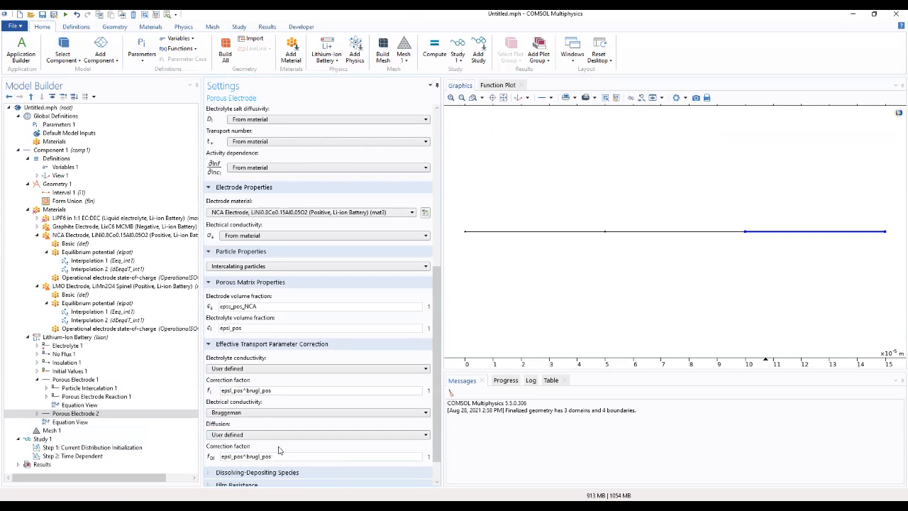
- Examine the Dissolving-Depositing Species, Film Resistance and Equilibrium Potential Handling settings of Porous Electrode 2
scroll(249, 434, down, 1)
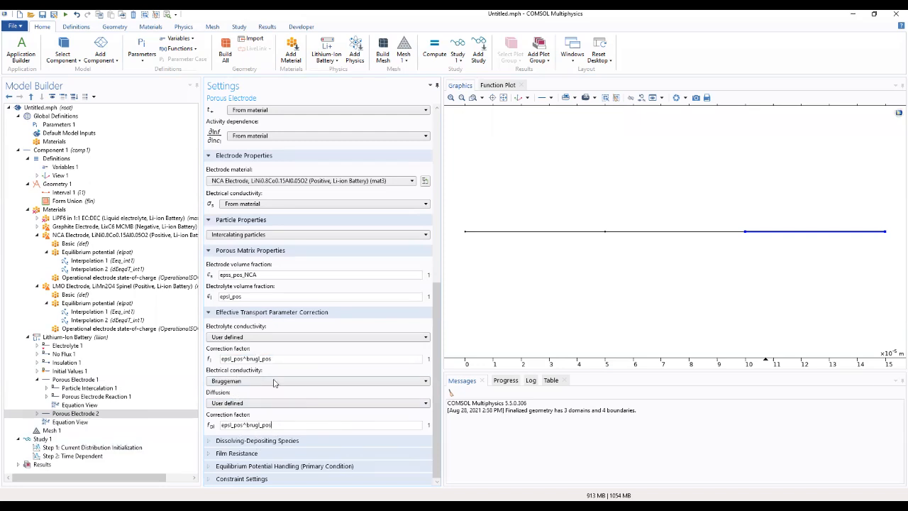
click(266, 441)
scroll(269, 446, down, 3)
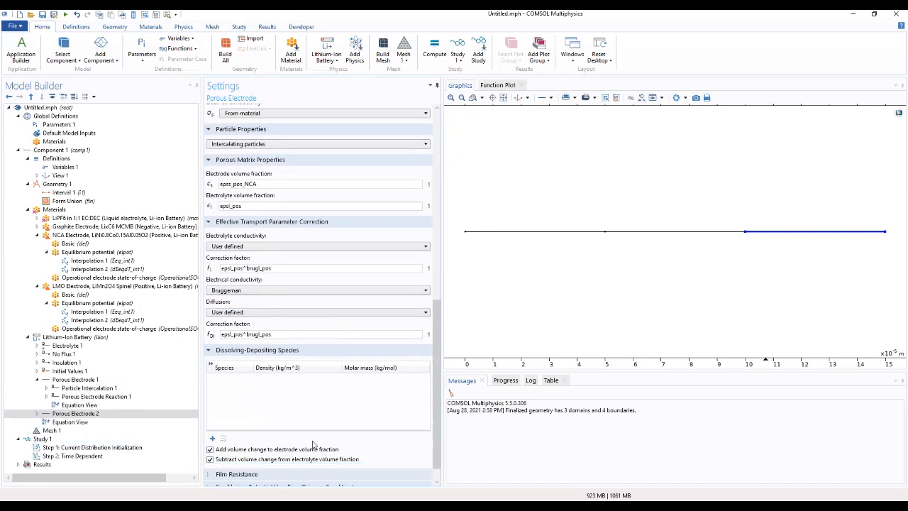
click(276, 454)
scroll(280, 459, down, 1)
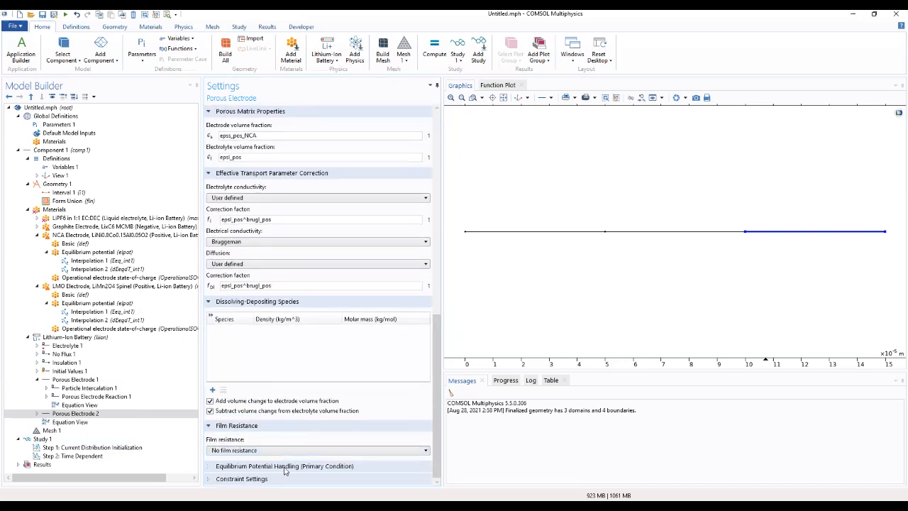
click(284, 466)
scroll(284, 468, down, 1)
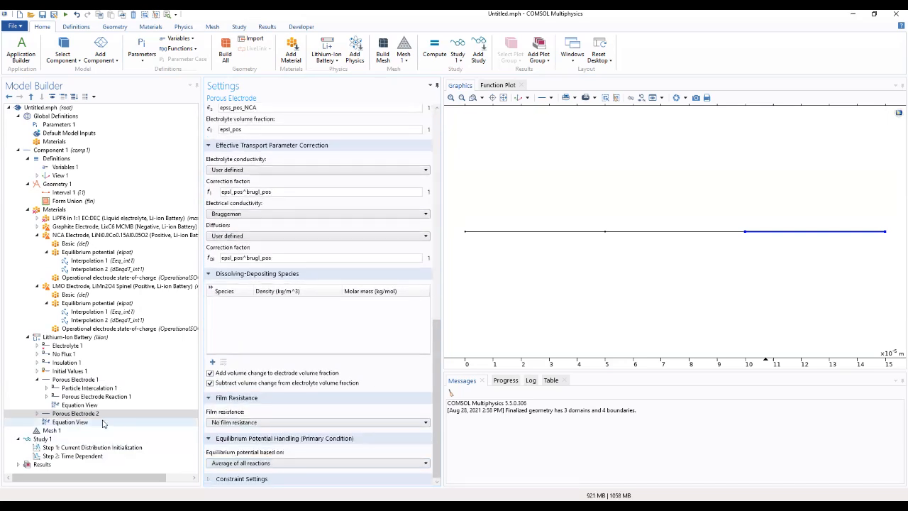
- Set the particle material of Particle Intercalation 1 under Porous Electrode 2 to NCA Electrode (mat3)
click(37, 414)
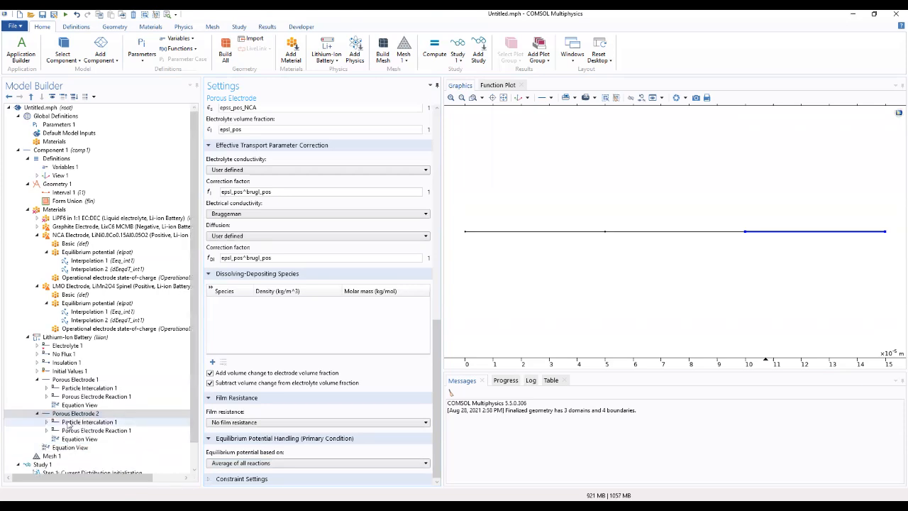
click(71, 421)
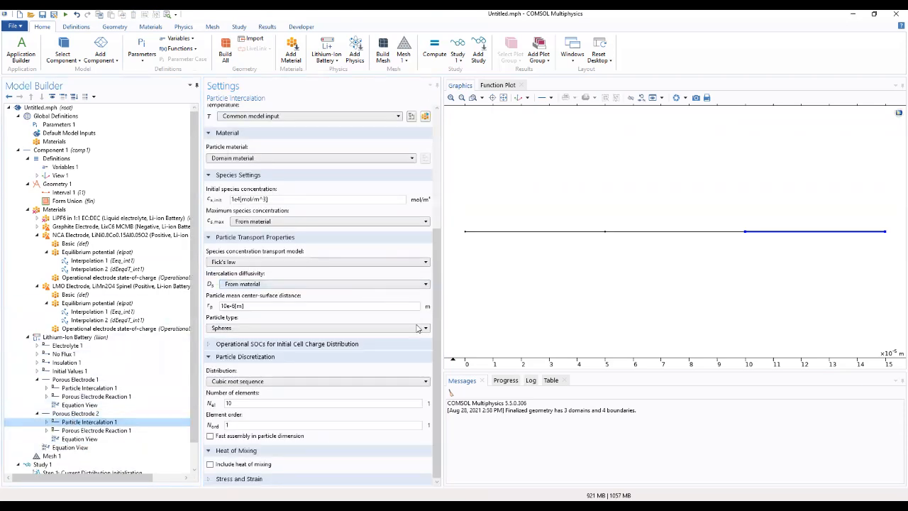
drag(438, 337, 439, 264)
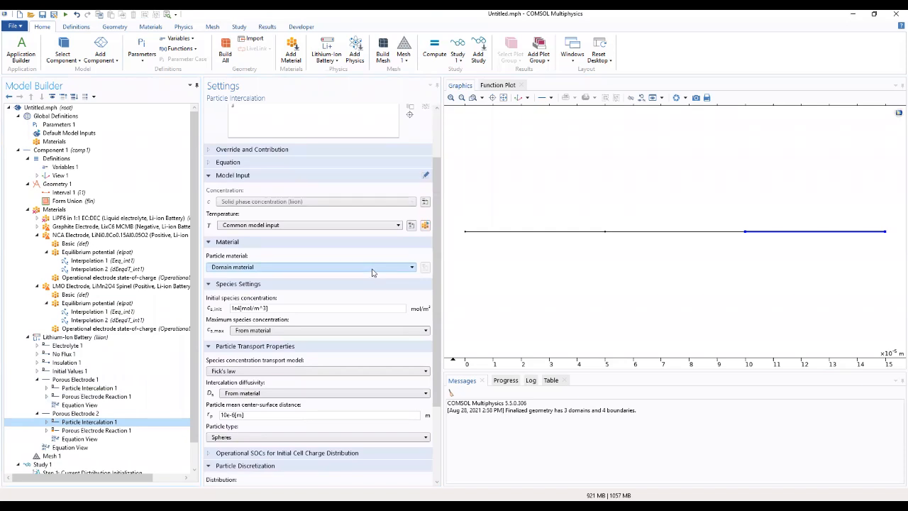
click(372, 267)
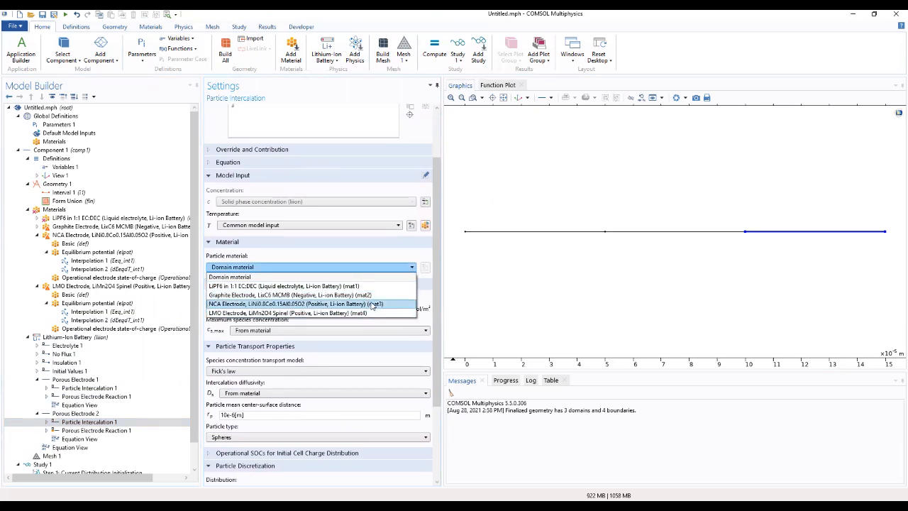
click(373, 305)
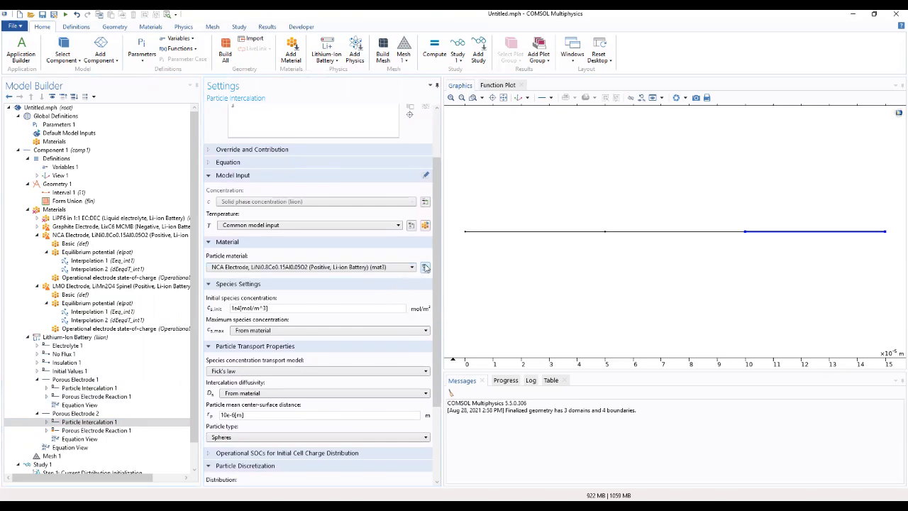
- Set the particle mean center-surface distance of the NCA particle intercalation to rp_pos_NCA
drag(437, 265, 429, 291)
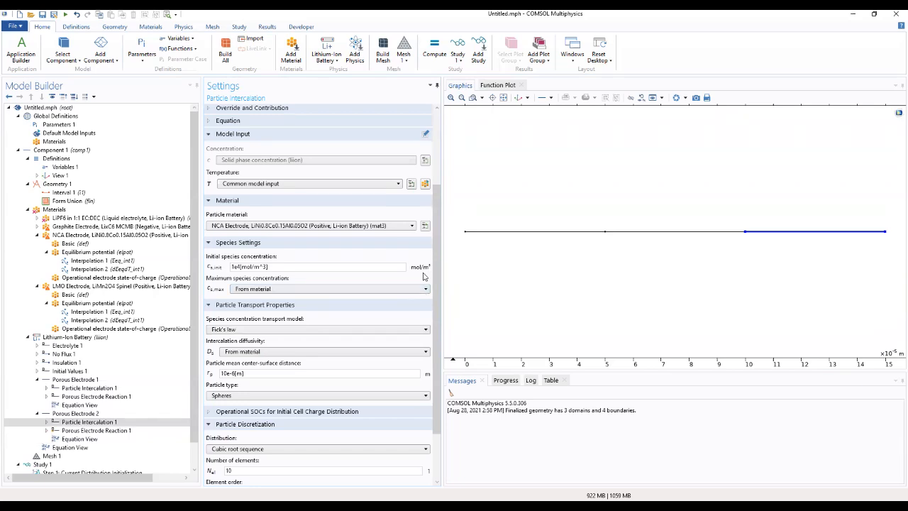
drag(243, 373, 197, 364)
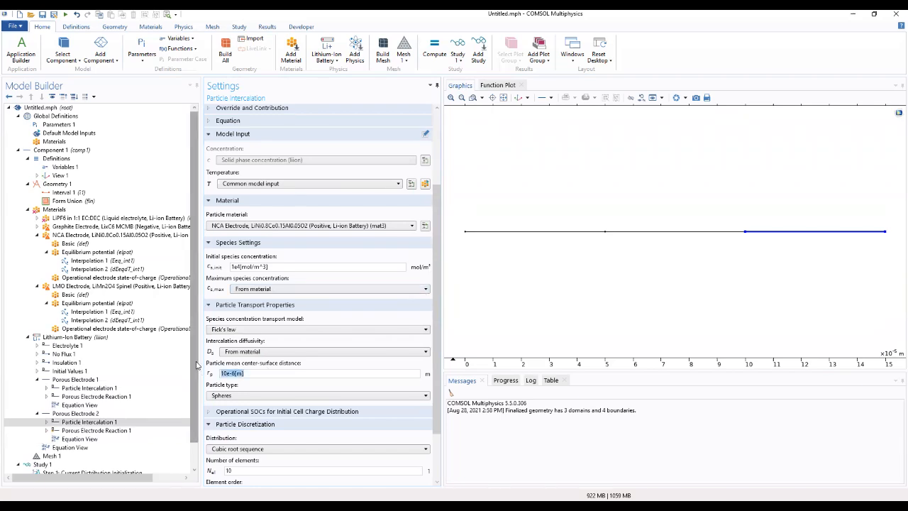
text(rp_pos_NCA)
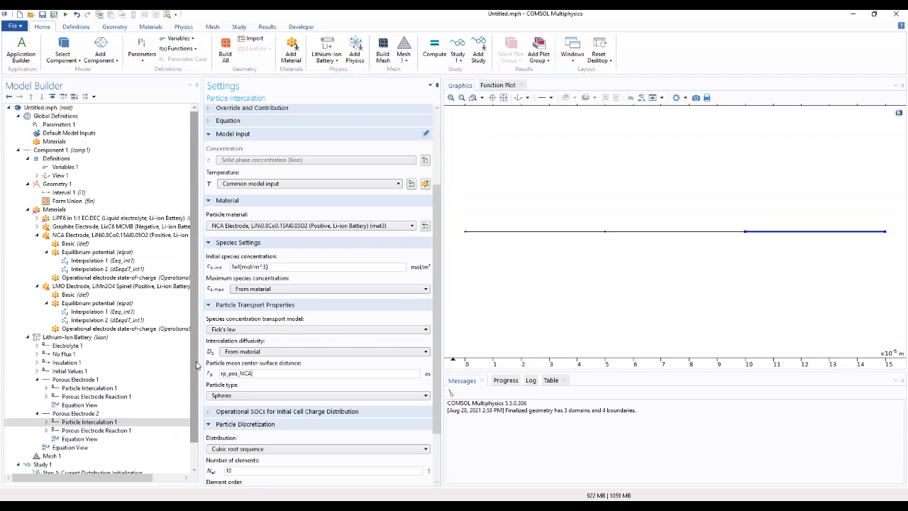
- Use the Baker-Verbrugge species concentration transport model for the NCA particle intercalation
click(309, 329)
click(310, 340)
click(309, 329)
click(300, 349)
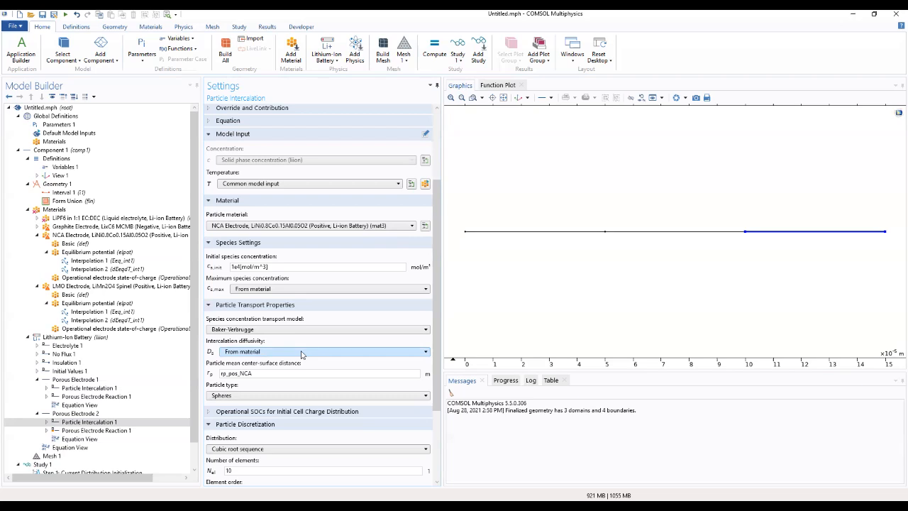
click(309, 331)
click(297, 349)
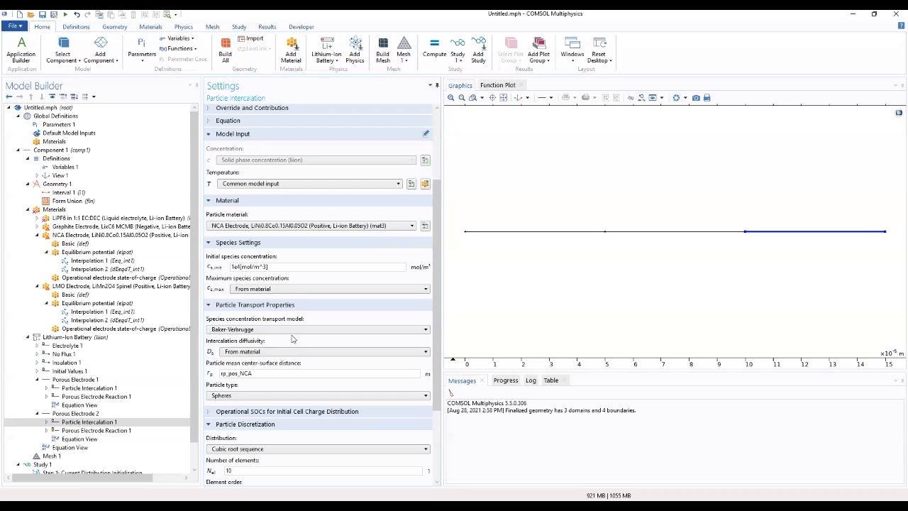
- Set the equilibrium potential material of Porous Electrode Reaction 1 under Porous Electrode 2 to NCA Electrode (mat3)
click(92, 430)
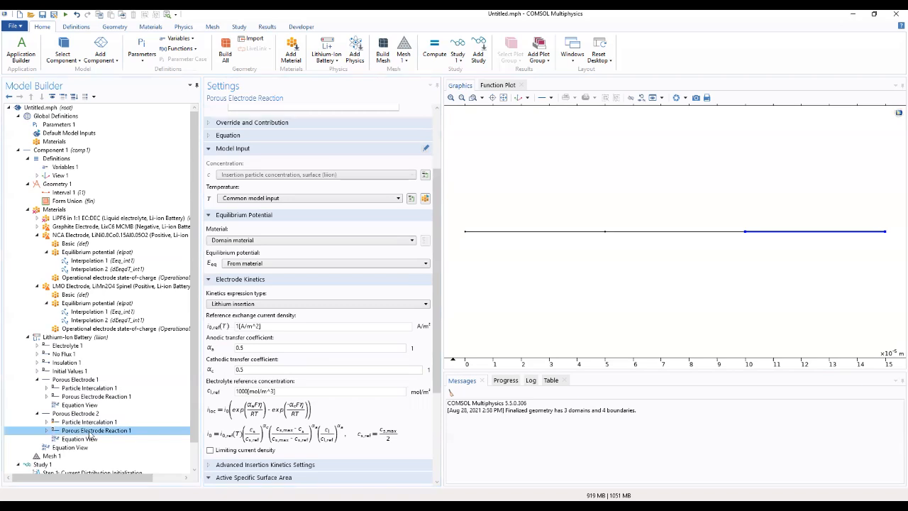
click(251, 241)
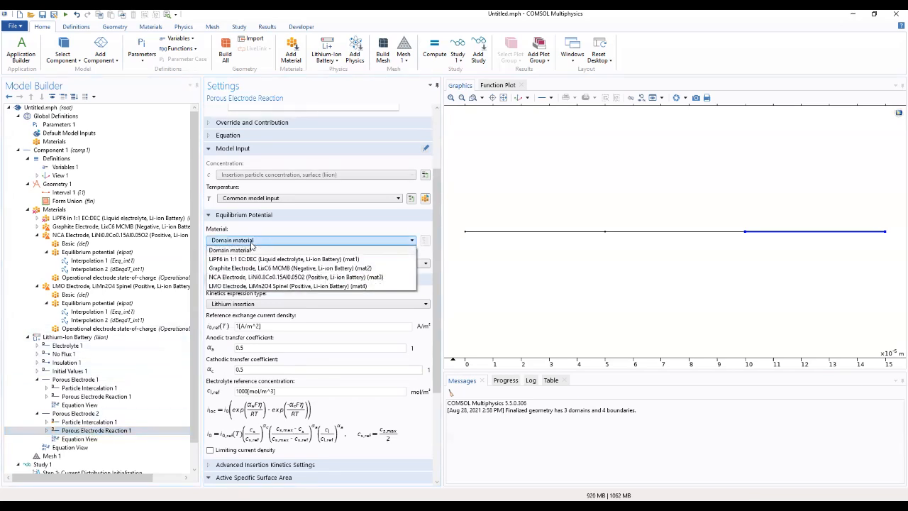
click(250, 241)
click(250, 241)
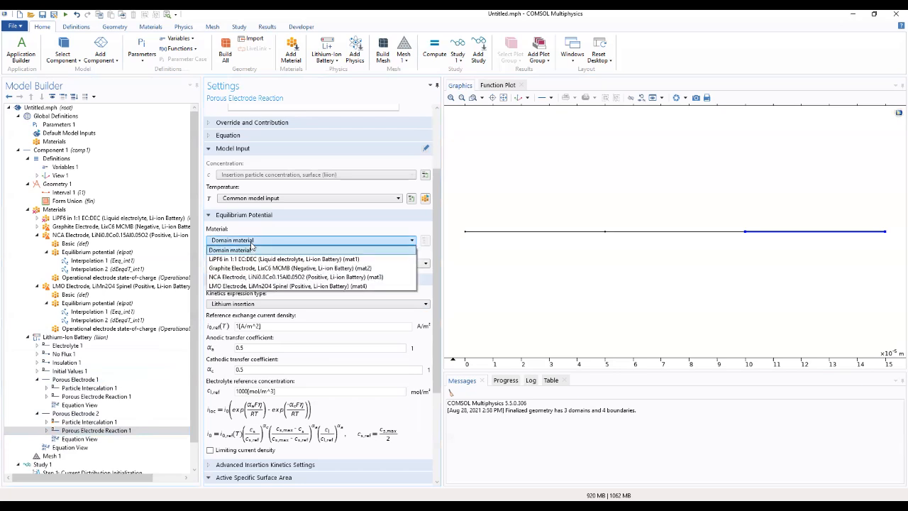
click(248, 278)
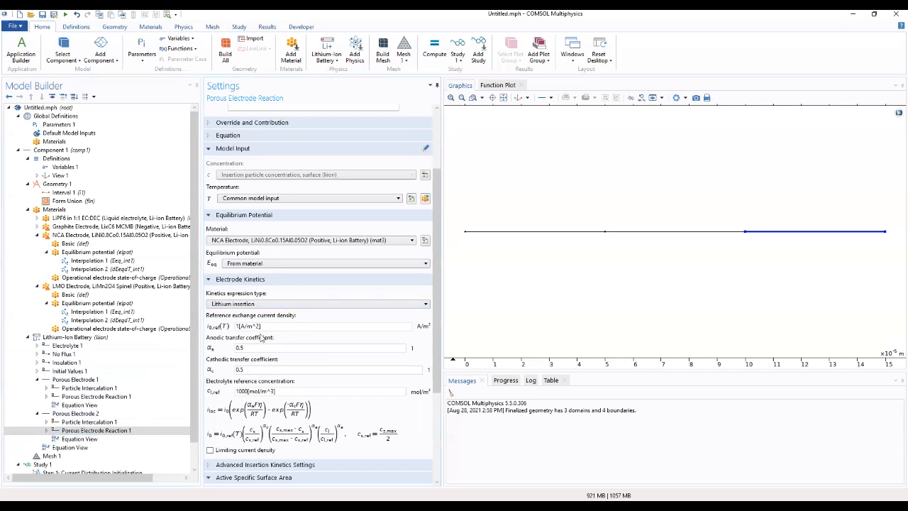
- Set the reference exchange current density of the NCA porous electrode reaction to i0ref_pos_NCA
drag(261, 326, 210, 327)
text(10REF_POS_nca)
key(BackSpace)
key(BackSpace)
drag(250, 326, 243, 326)
text(ref)
click(258, 325)
key(BackSpace)
key(BackSpace)
drag(256, 326, 253, 326)
drag(250, 325, 261, 325)
text(pos_NCA)
click(285, 353)
click(282, 327)
click(238, 327)
key(BackSpace)
text(i)
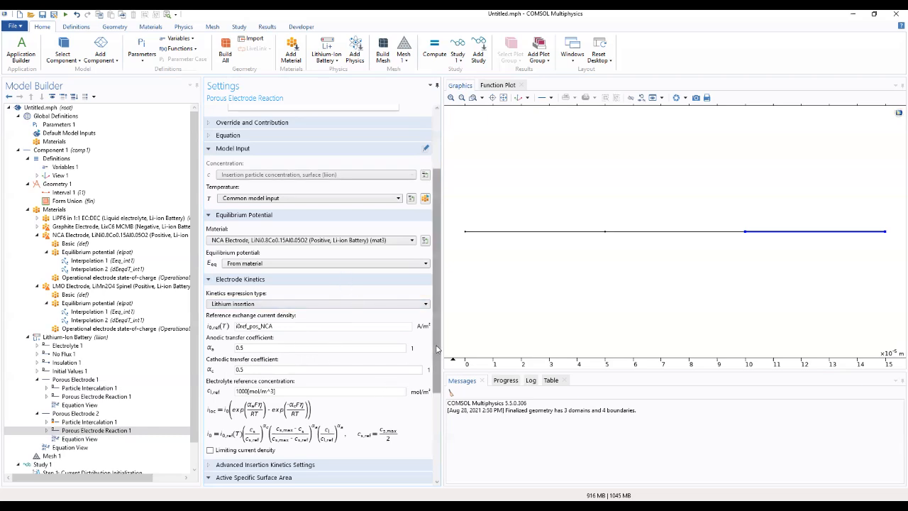
- Add an Additional Porous Electrode Material node to the Lithium-Ion Battery physics on domain 3, with volume fraction epss_pos_LMO
drag(437, 348, 432, 323)
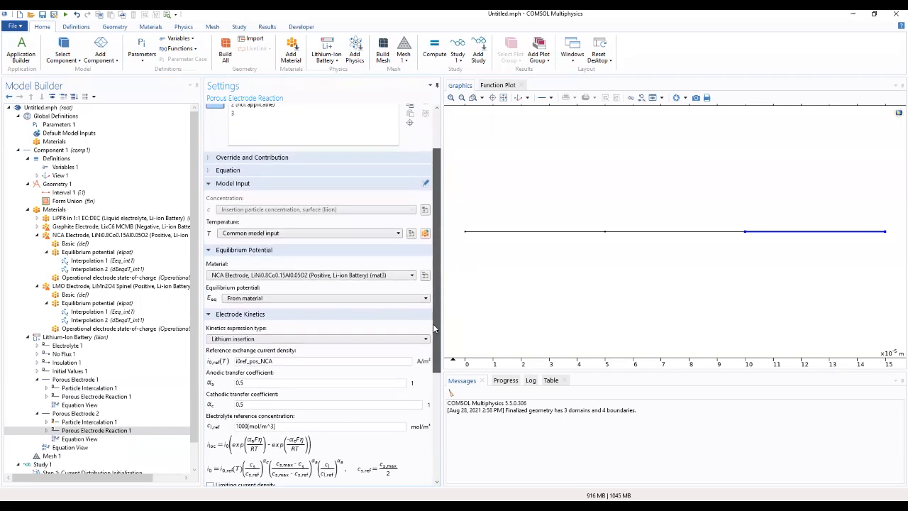
click(116, 339)
right_click(116, 339)
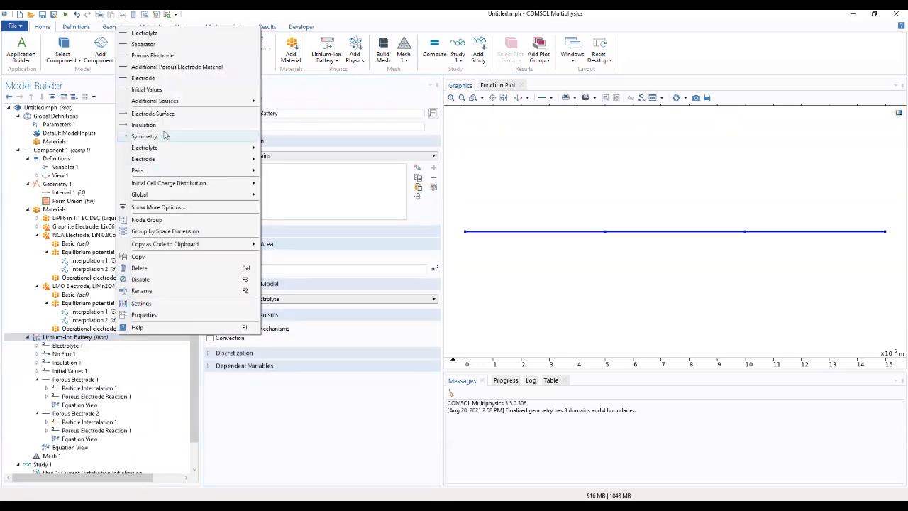
click(185, 68)
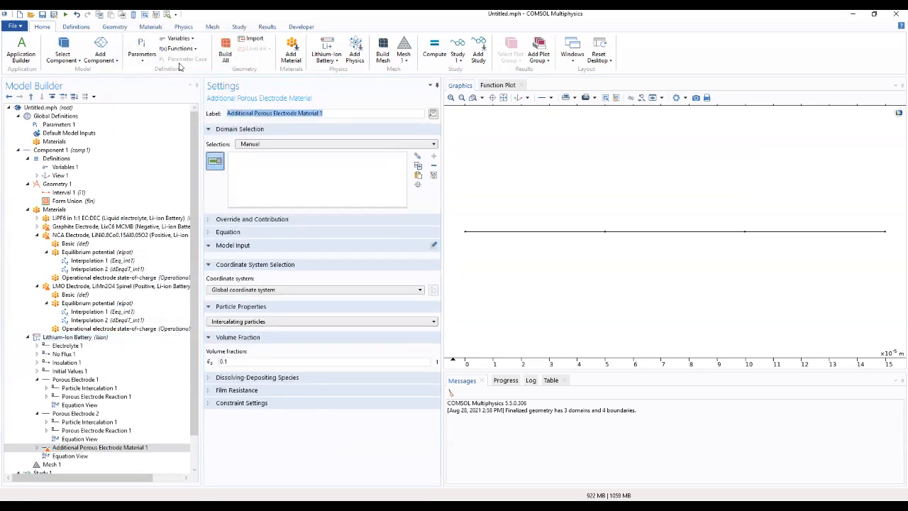
click(795, 237)
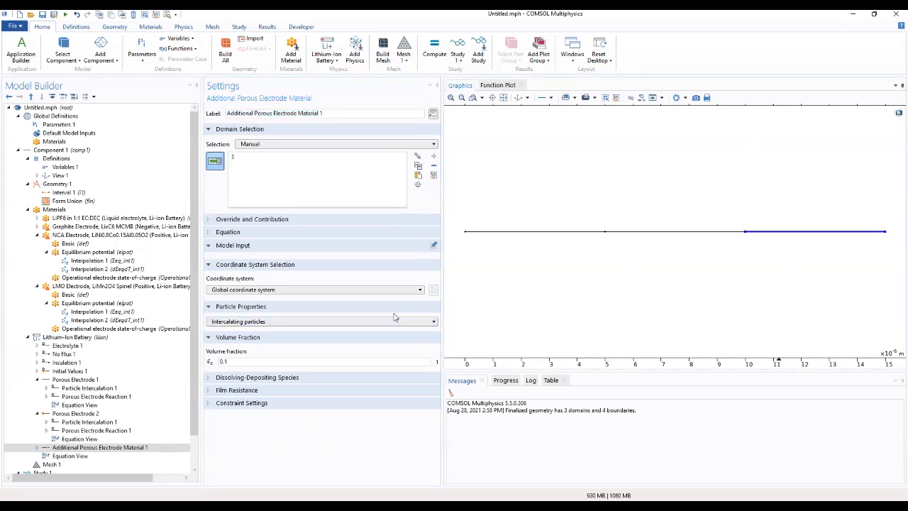
double_click(271, 362)
text(epss_pos_LMO)
- Set the particle material of Particle Intercalation 1 under Additional Porous Electrode Material 1 to LMO Electrode (mat4)
click(37, 447)
click(69, 458)
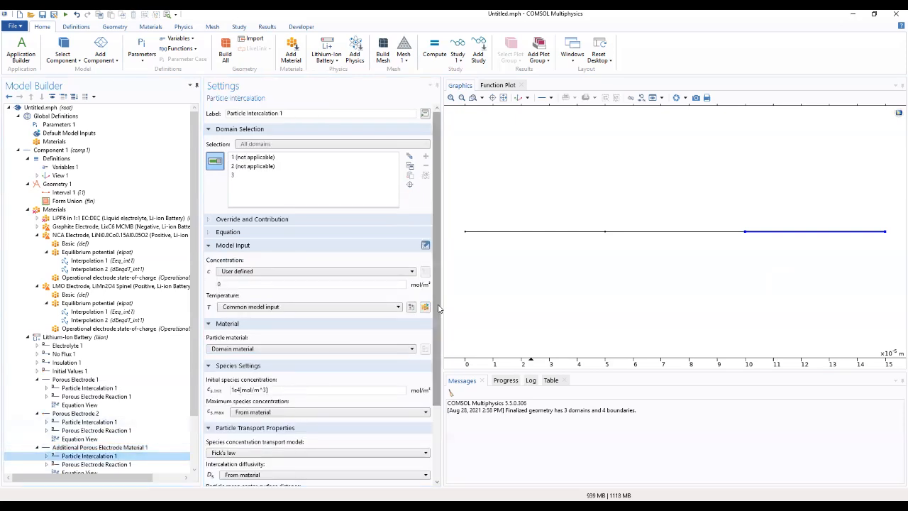
scroll(435, 317, down, 1)
scroll(435, 317, down, 5)
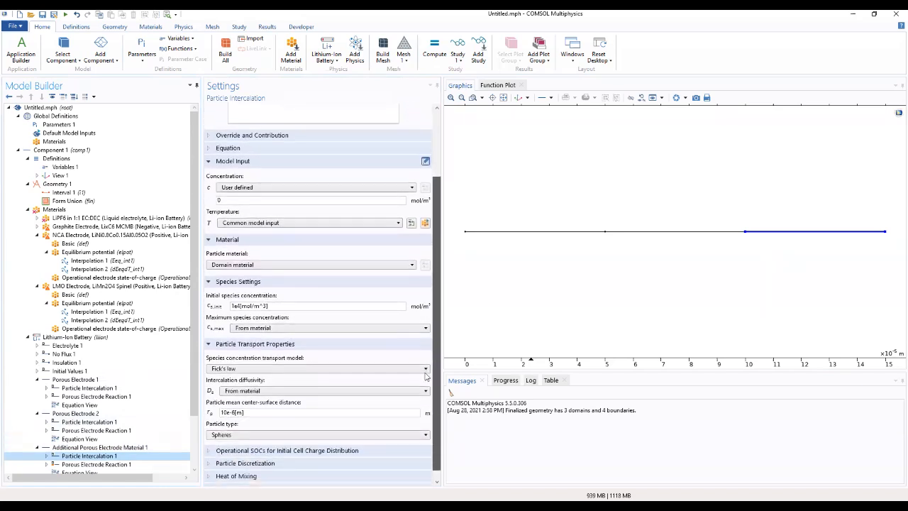
click(273, 255)
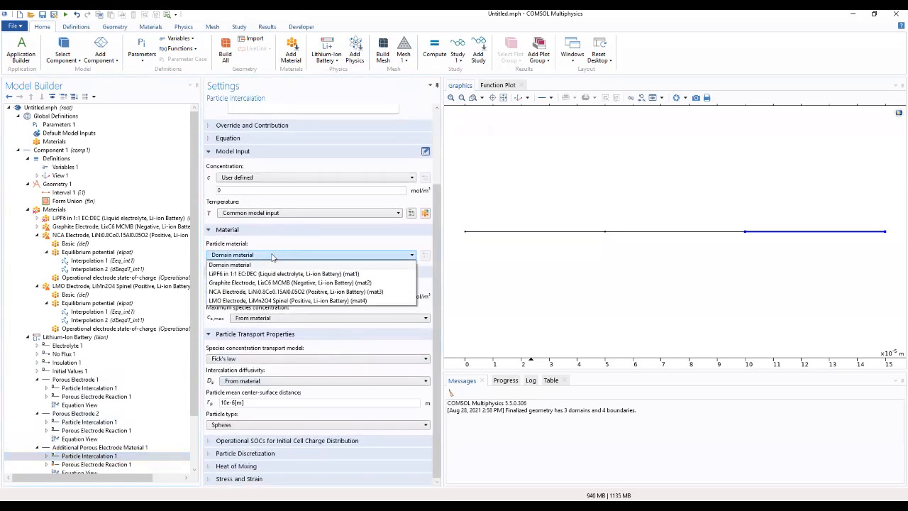
click(273, 300)
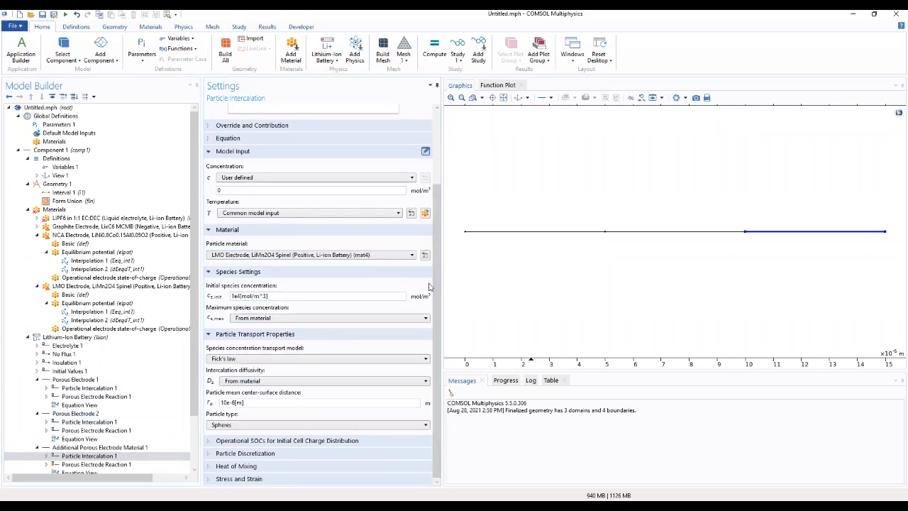
- Set the LMO particle mean center-surface distance to rp_pos_LMO and use the Baker-Verbrugge species concentration transport model
drag(296, 403, 181, 394)
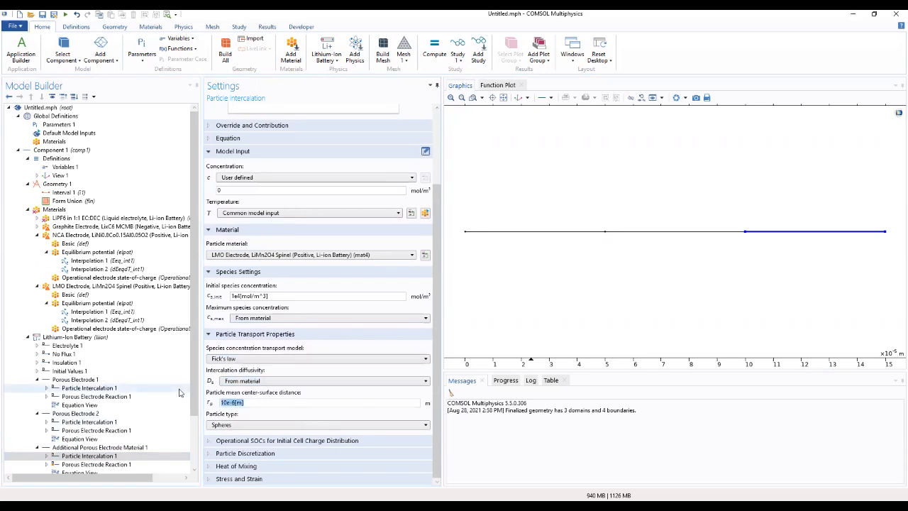
text(RP)
key(BackSpace)
text(rp_pos_LMO)
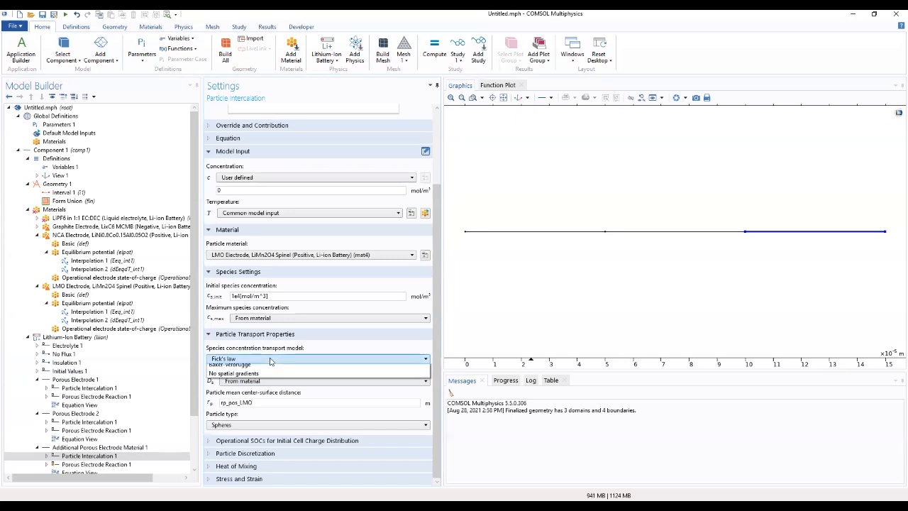
click(270, 361)
click(261, 379)
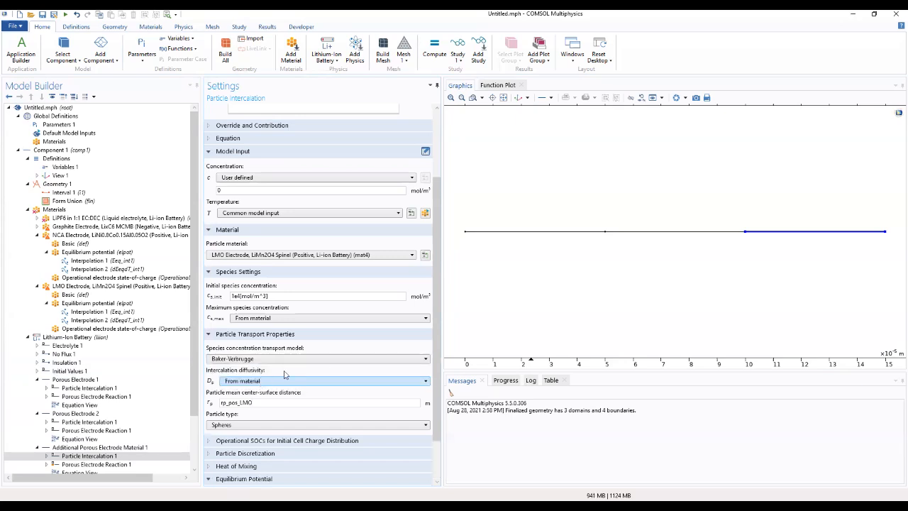
- Set the concentration model input of the LMO particle intercalation to Solid phase concentration (liion/addm1/pin1)
drag(435, 336, 438, 314)
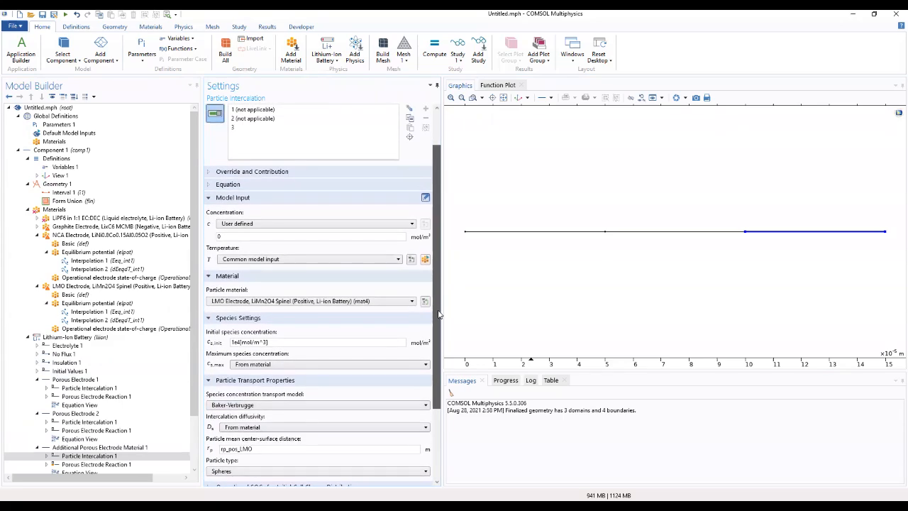
click(391, 222)
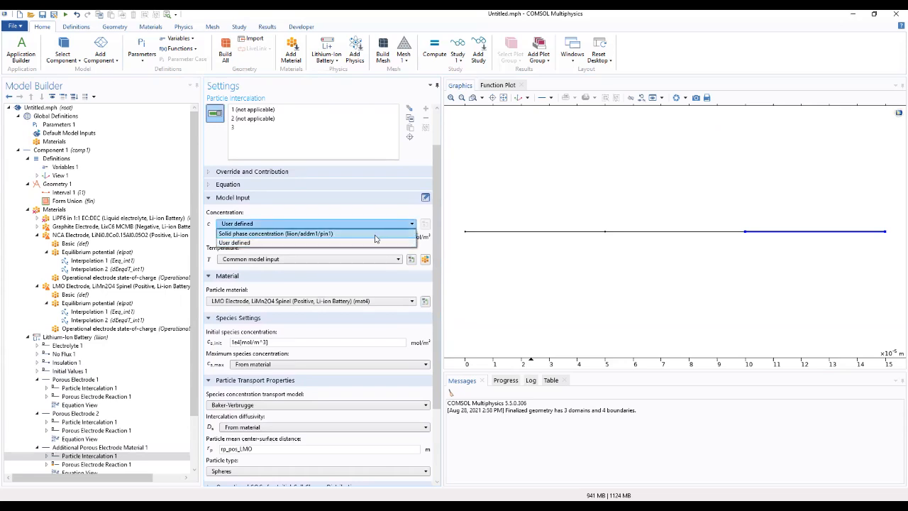
click(375, 238)
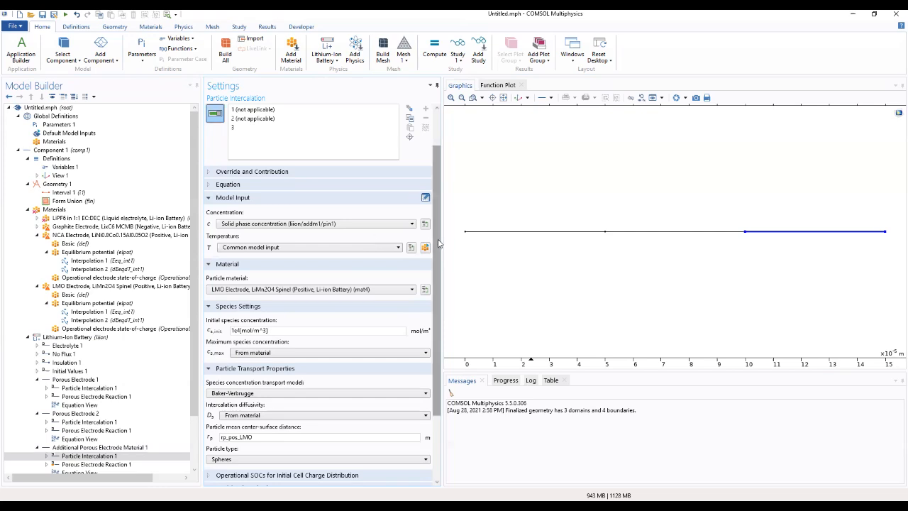
drag(438, 243, 438, 300)
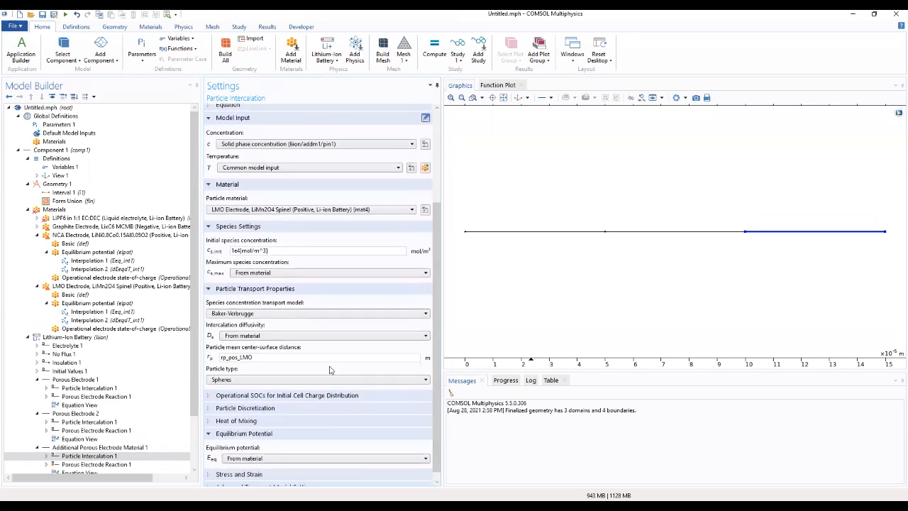
- Set the equilibrium potential material of Porous Electrode Reaction 1 under Additional Porous Electrode Material 1 to LMO Electrode (mat4)
click(112, 465)
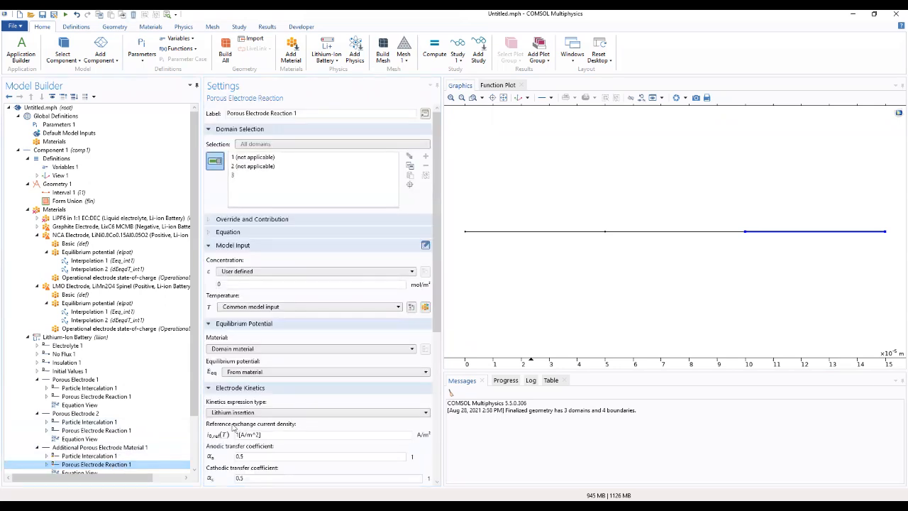
drag(435, 246, 432, 282)
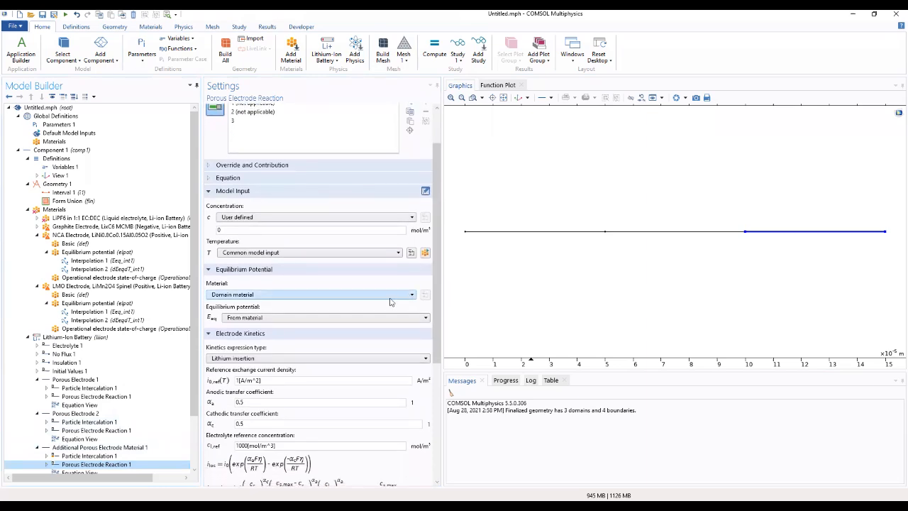
mouse_move(438, 284)
mouse_down()
mouse_move(441, 326)
mouse_move(434, 302)
mouse_up()
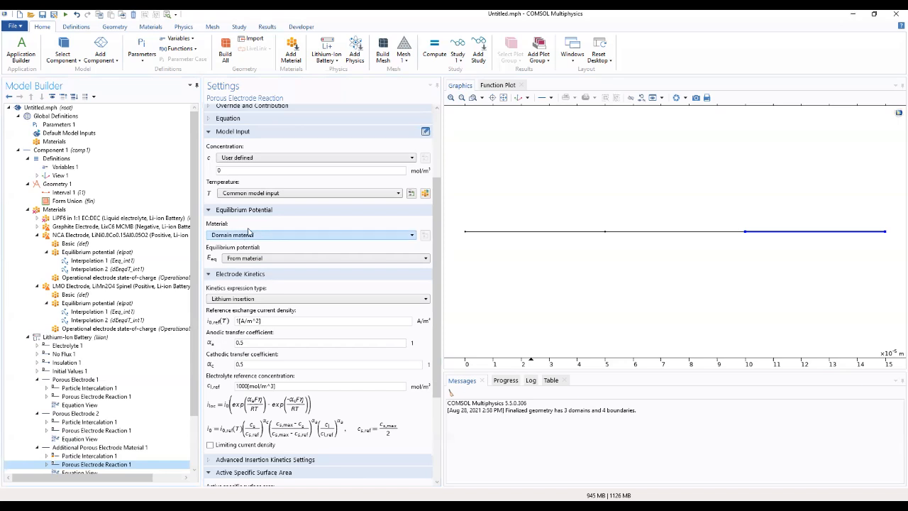
click(298, 236)
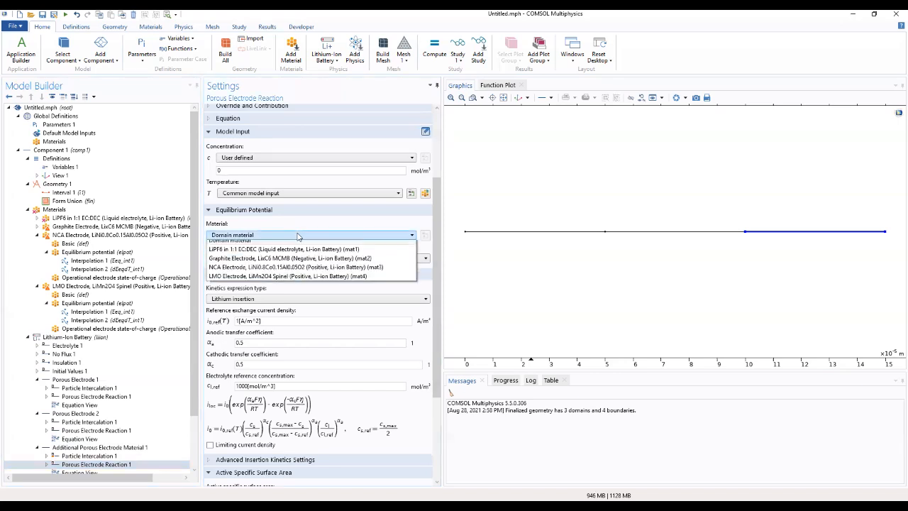
click(280, 281)
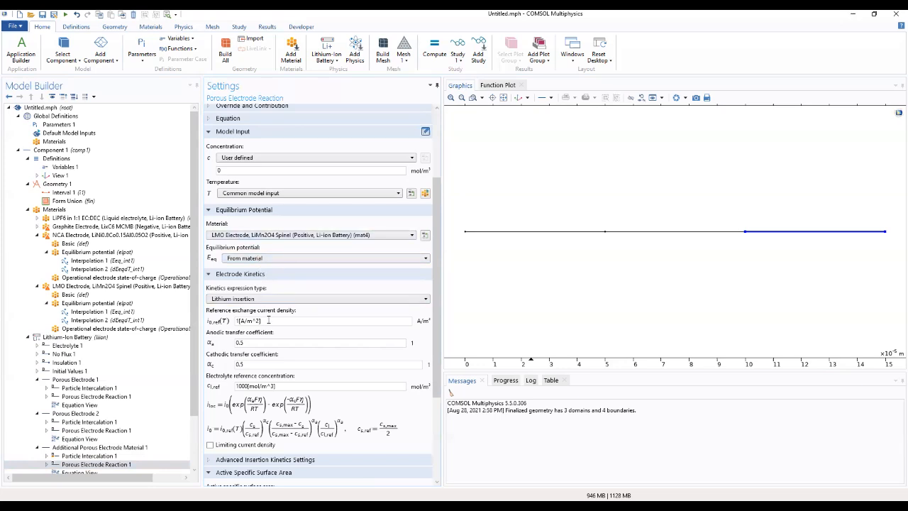
- Enter I0ref_pos_LMO as the LMO reaction's reference exchange current density and expand the Advanced Insertion Kinetics Settings
drag(269, 320, 223, 320)
key(BackSpace)
text(10)
text(r)
text(ef)
text(_pos)
text(_LMO)
drag(439, 259, 441, 344)
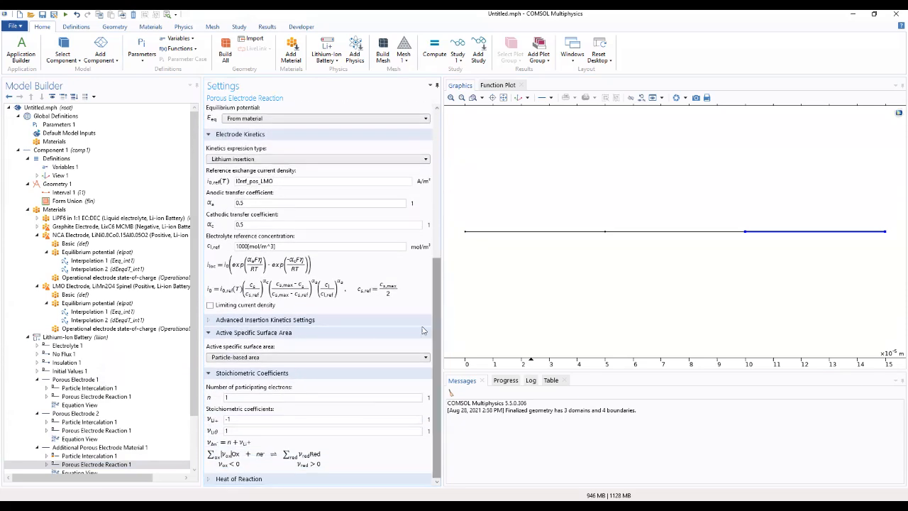
click(211, 321)
scroll(236, 341, down, 1)
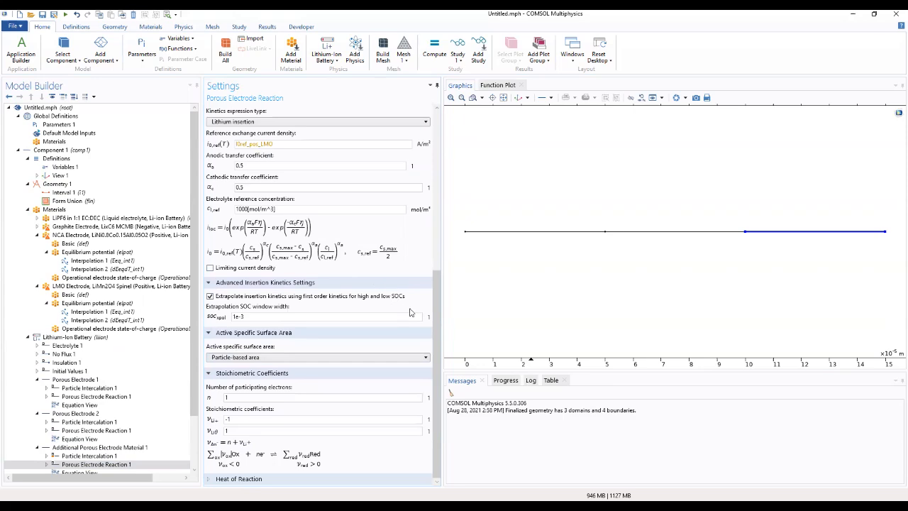
- Set the concentration model input of the LMO porous electrode reaction to Insertion particle concentration, surface (liion)
drag(435, 317, 454, 187)
click(341, 234)
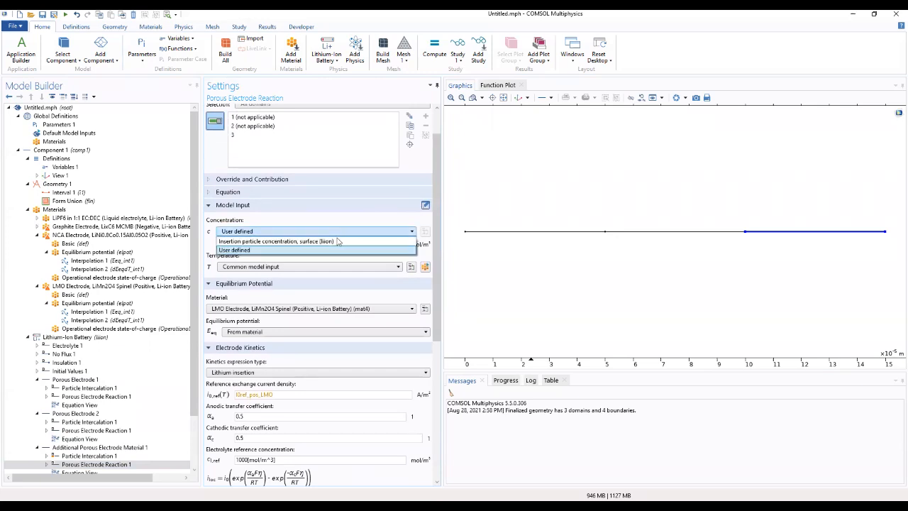
click(320, 242)
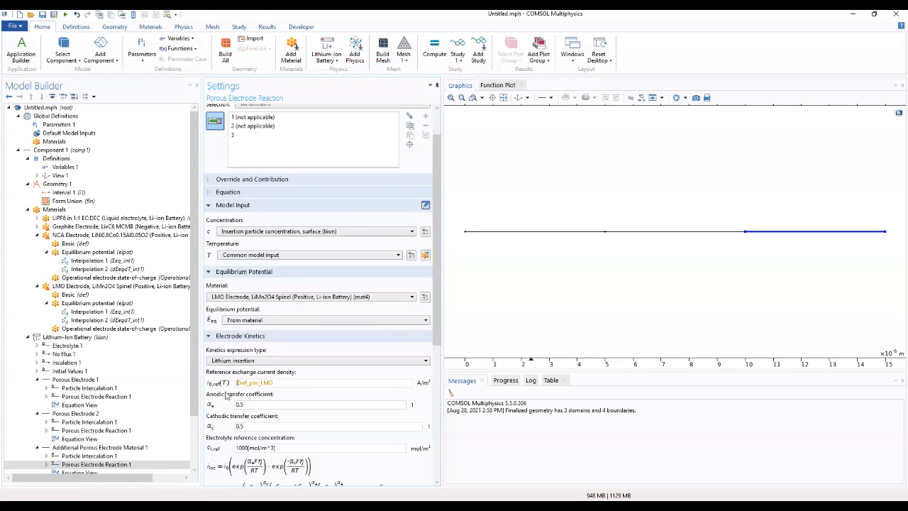
- Correct the LMO reaction's reference exchange current density to i0ref_pos_LMO and check the remaining reaction settings
click(417, 392)
drag(438, 293, 428, 237)
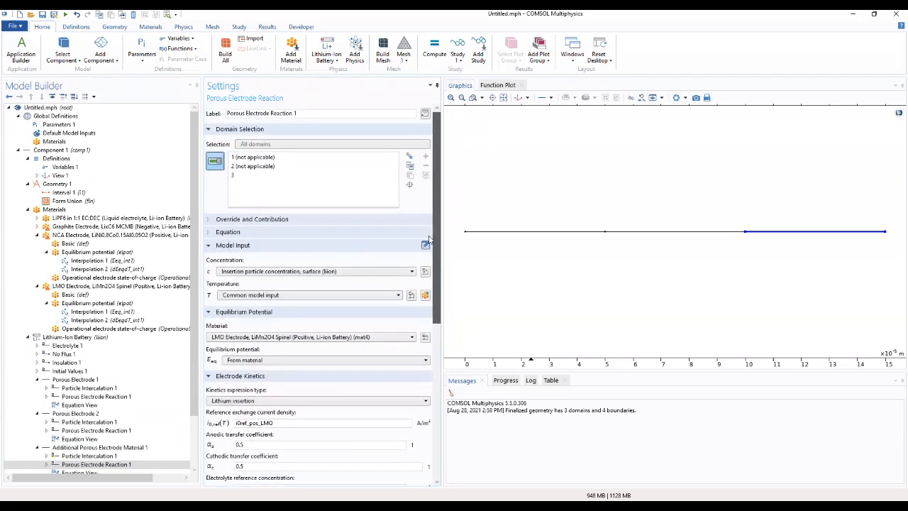
drag(440, 189, 431, 348)
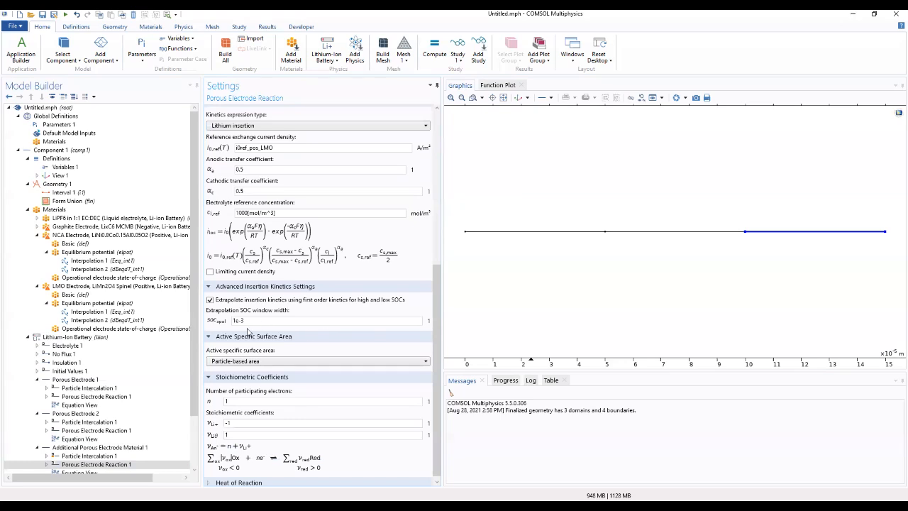
- Add a Separator node to the Lithium-Ion Battery physics on domain 2, with electrolyte volume fraction epsl_sep
click(94, 338)
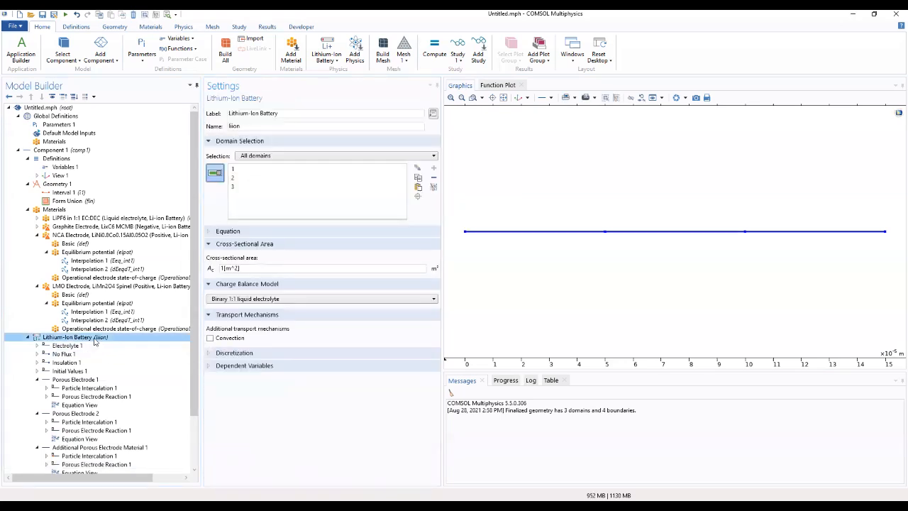
right_click(96, 340)
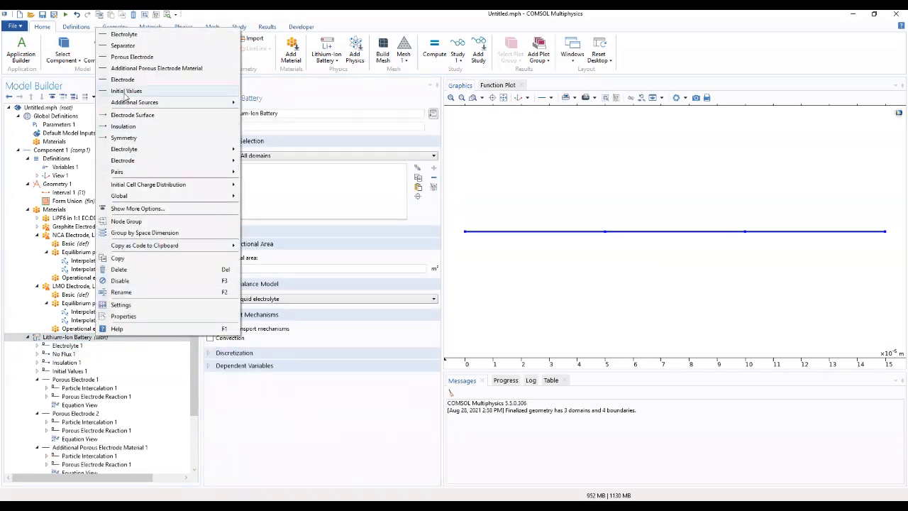
click(131, 47)
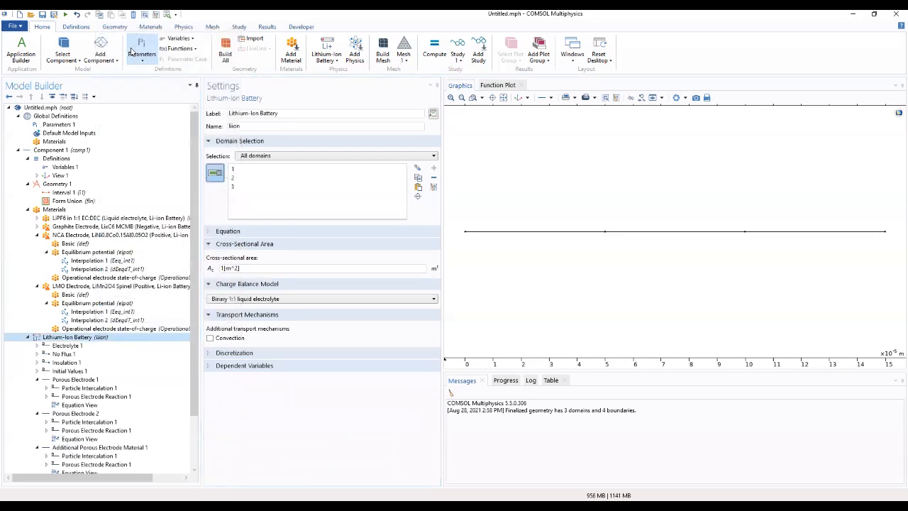
scroll(197, 256, down, 2)
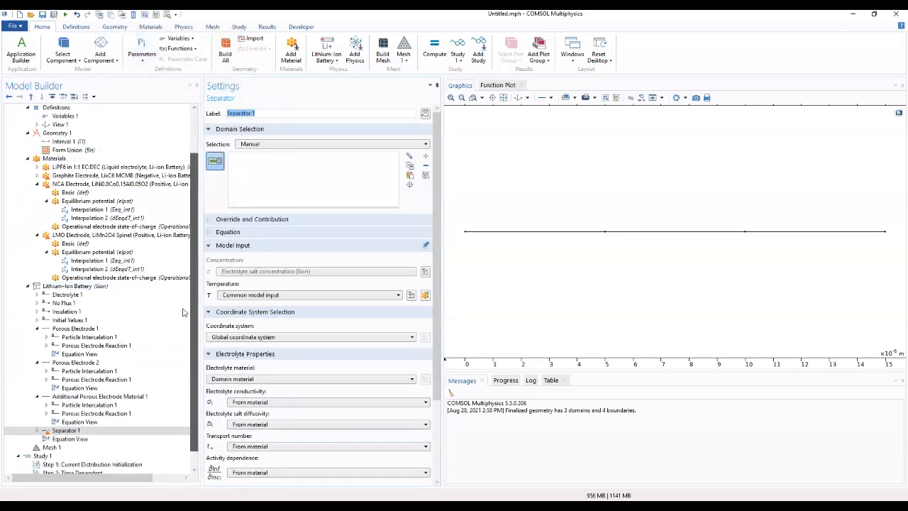
click(653, 232)
scroll(439, 218, down, 4)
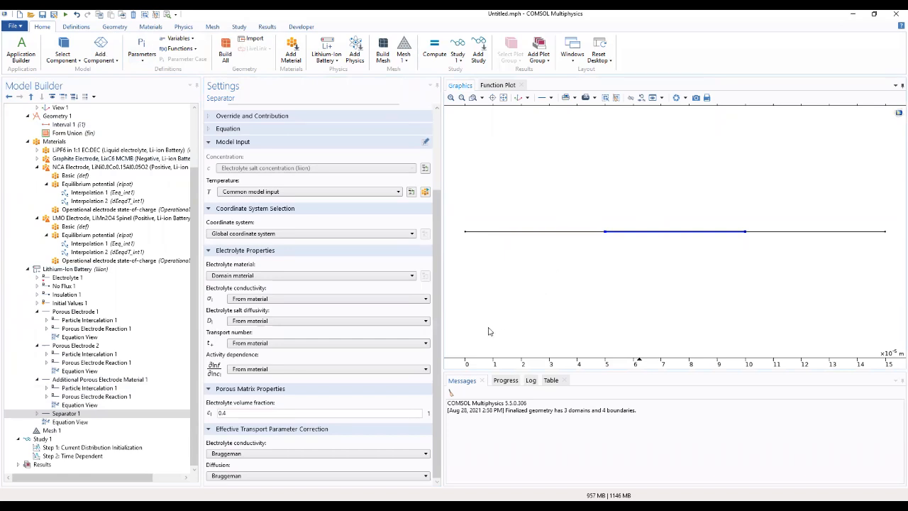
double_click(244, 413)
text(epsl_sep)
- Make the separator's electrolyte conductivity correction user defined, with the correction factor epsl_sep^brugl_sep
drag(259, 417, 207, 420)
key(ctrl+c)
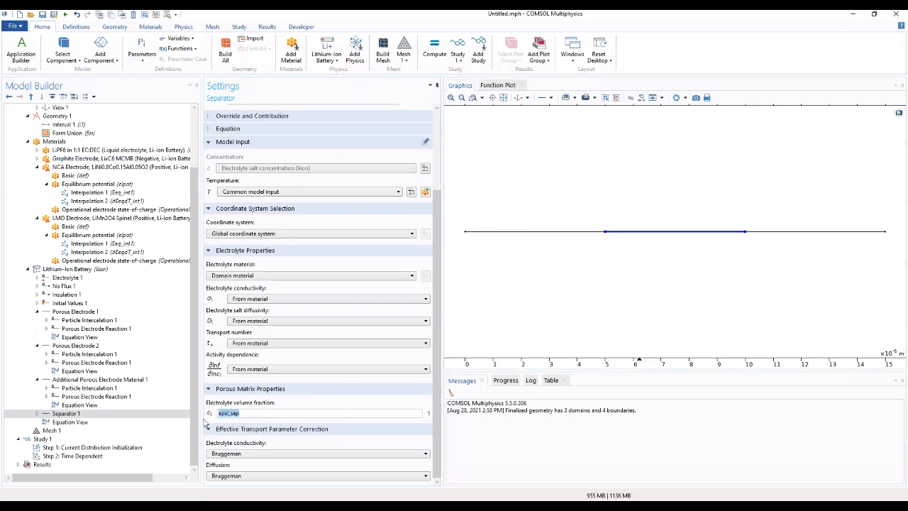
click(266, 459)
click(266, 480)
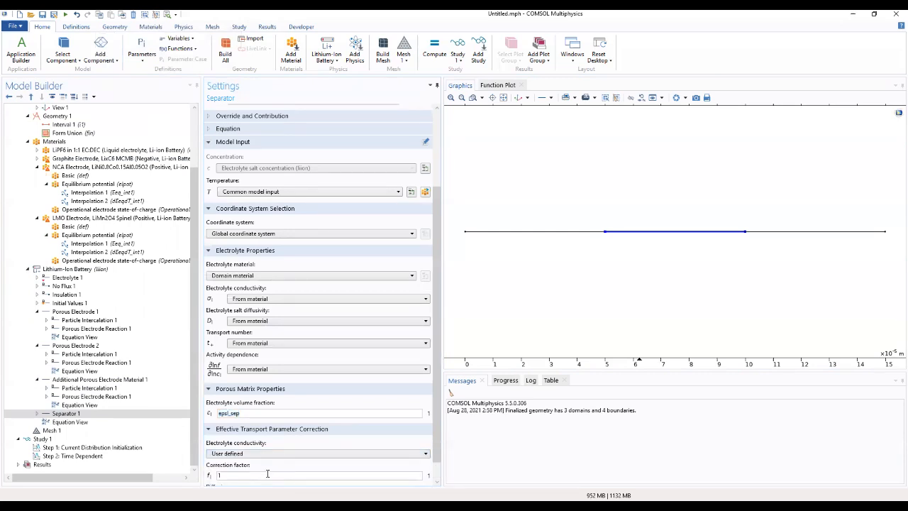
double_click(259, 476)
key(ctrl+v)
text(rugl_sep)
- Make the separator's diffusion correction user defined, reusing the correction factor epsl_sep^brugl_sep
drag(276, 473, 206, 477)
key(ctrl+c)
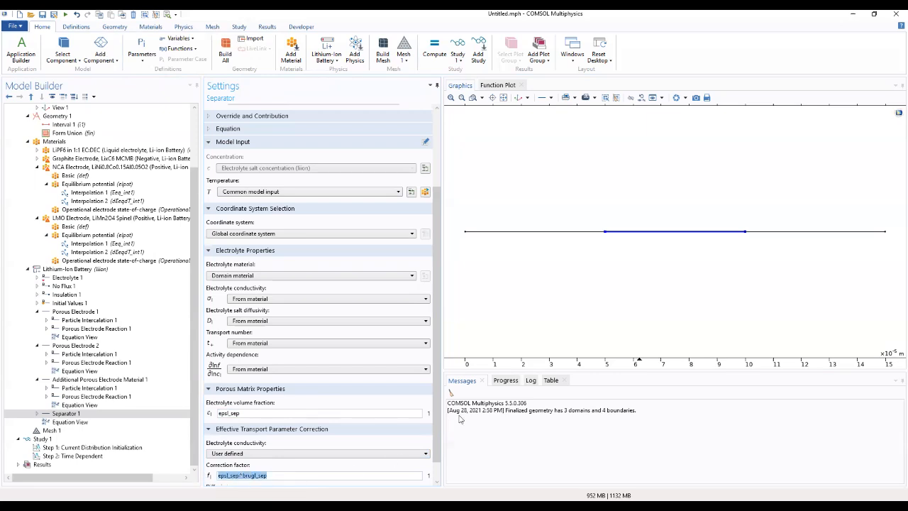
scroll(436, 426, down, 1)
click(242, 475)
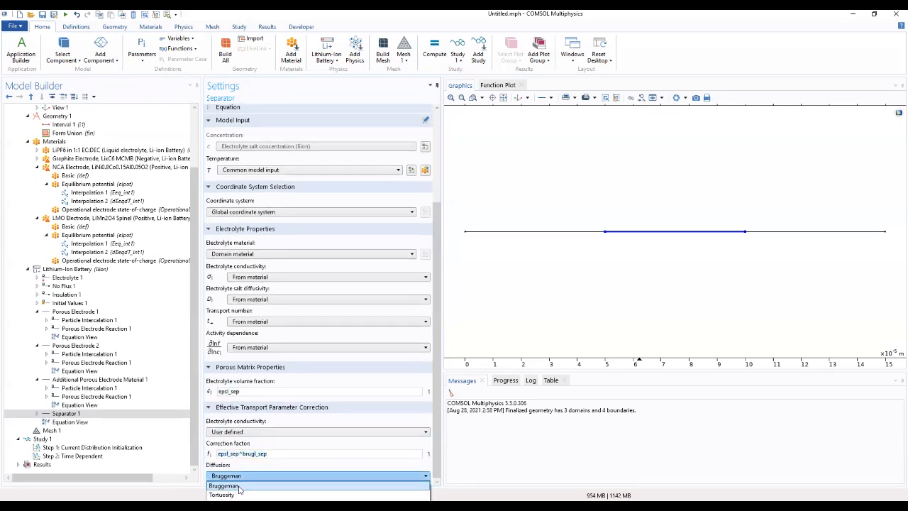
click(241, 509)
scroll(436, 423, down, 1)
double_click(250, 476)
key(ctrl+v)
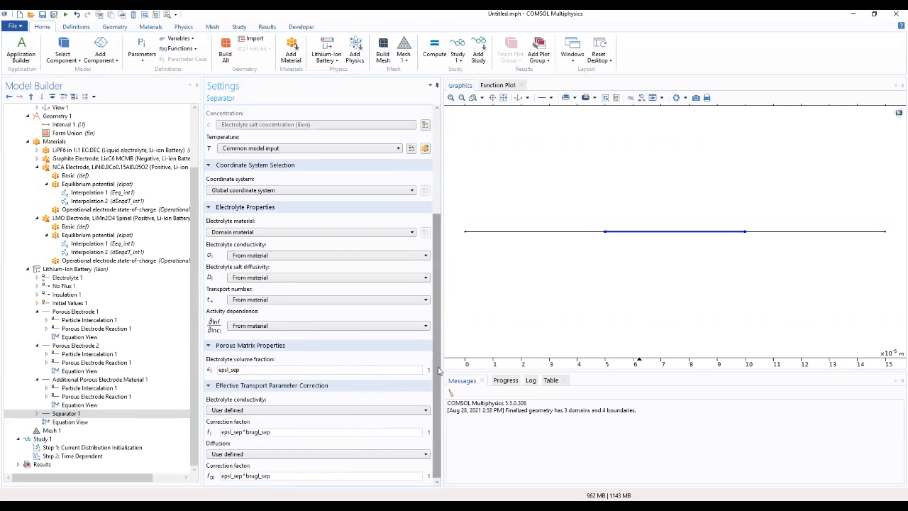
- Check the particle intercalation and electrode reaction settings of Porous Electrode 2 and the Additional Porous Electrode Material
scroll(319, 213, up, 5)
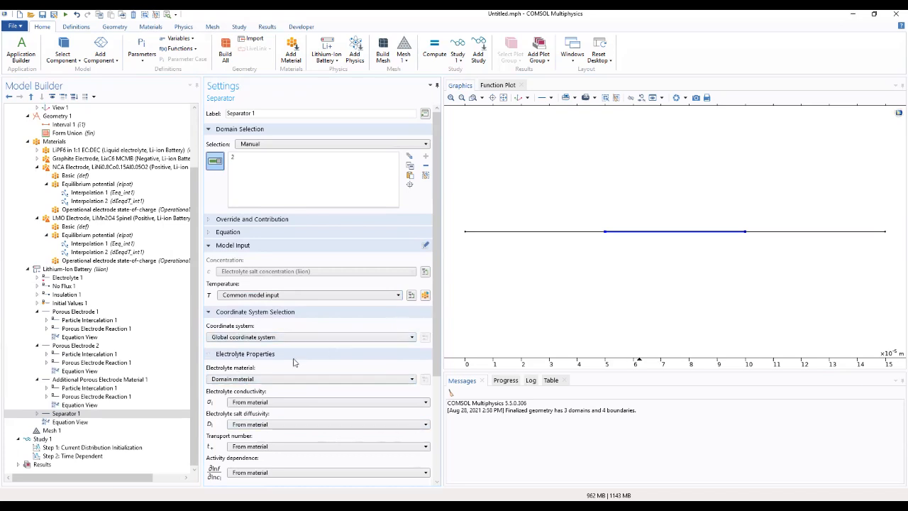
click(105, 354)
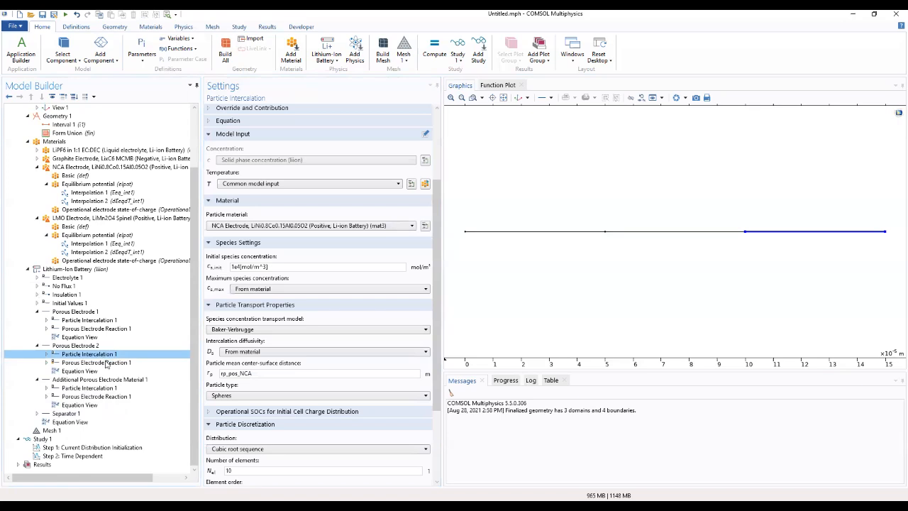
click(106, 363)
click(103, 379)
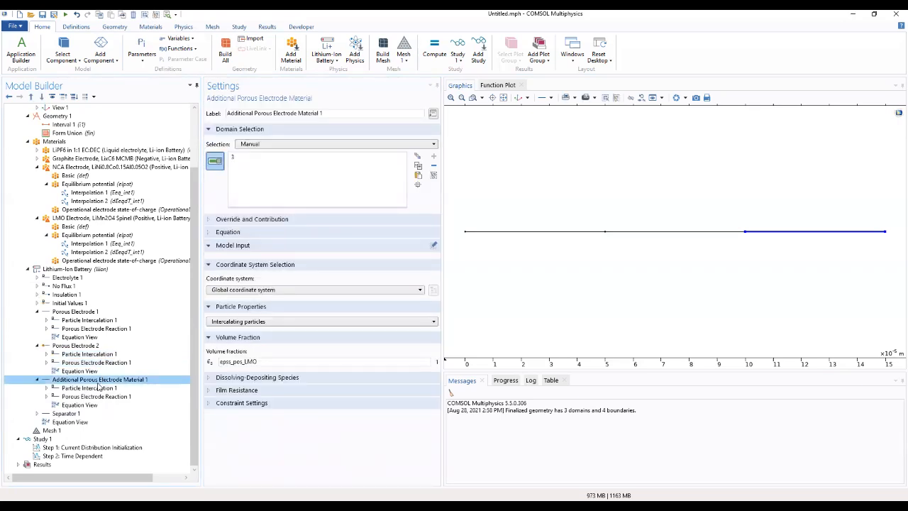
click(101, 388)
click(100, 397)
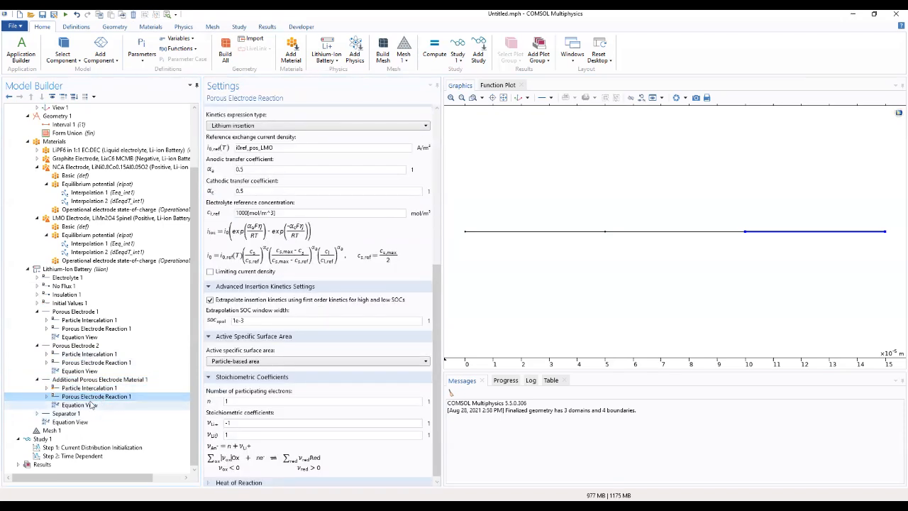
click(93, 390)
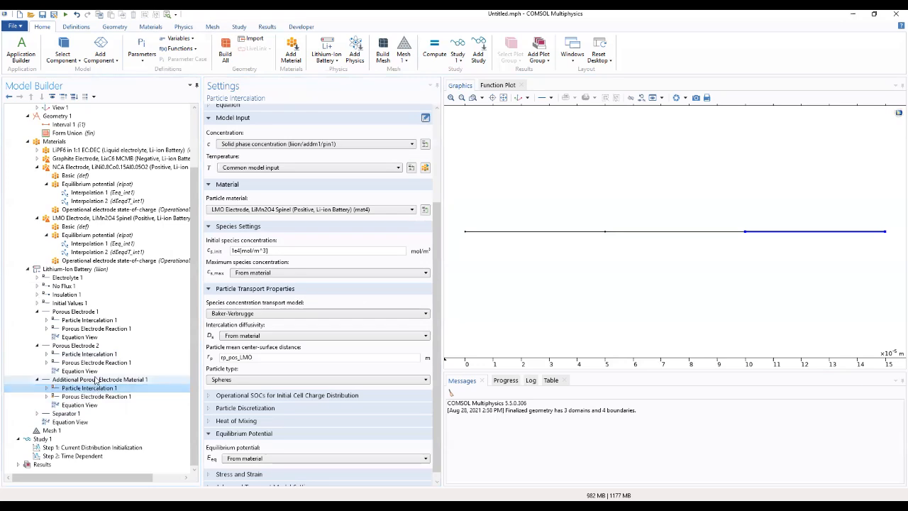
- Add an Initial Cell Charge Distribution node to the Lithium-Ion Battery physics, based on the initial cell state-of-charge
click(70, 270)
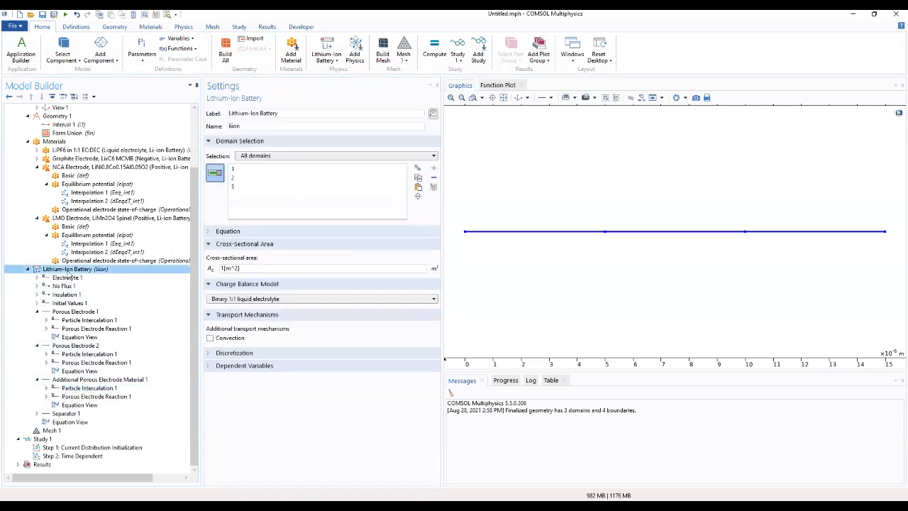
right_click(69, 270)
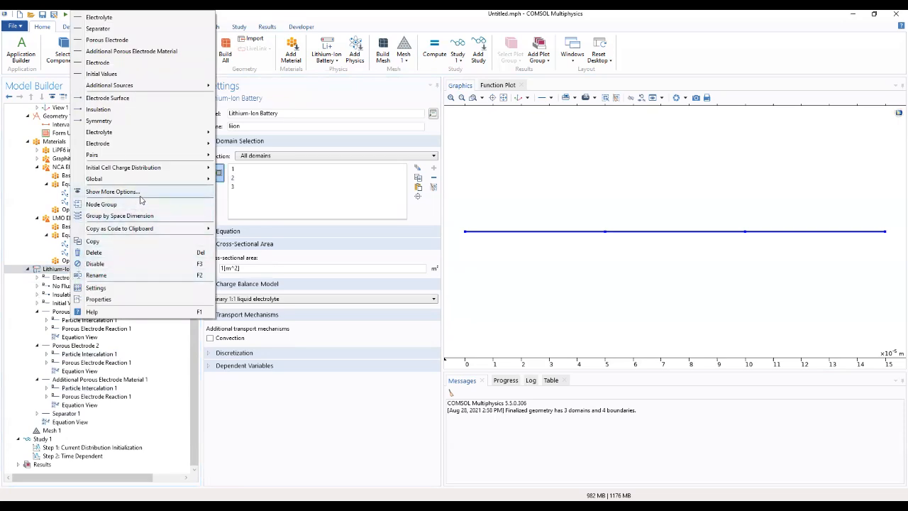
mouse_move(153, 170)
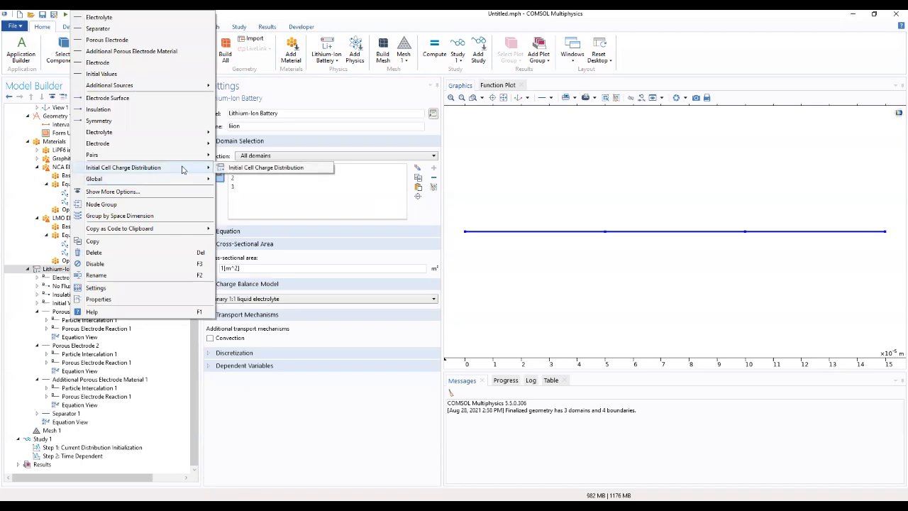
click(289, 170)
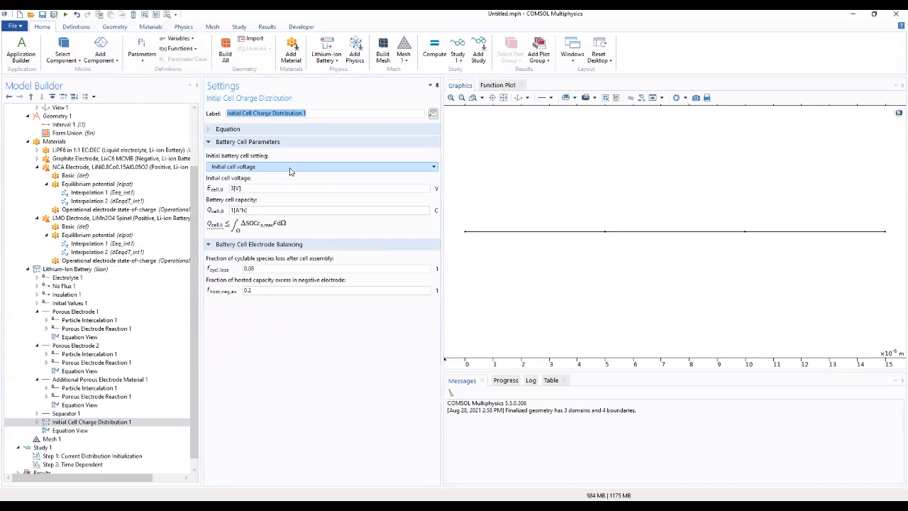
click(289, 168)
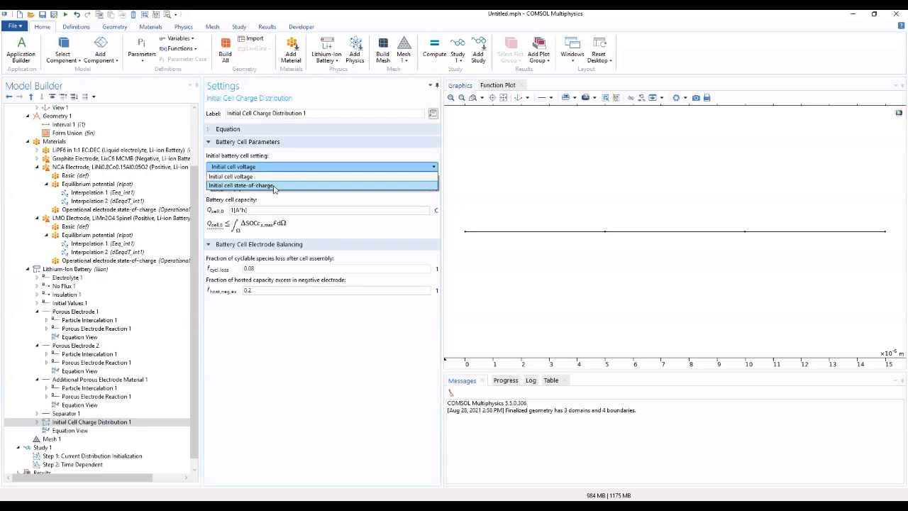
click(274, 186)
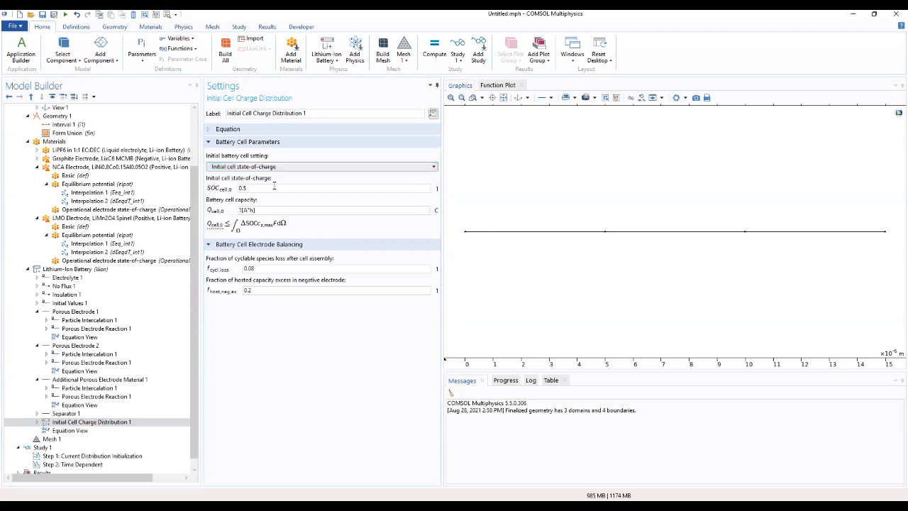
- Set the initial cell state-of-charge to SOC_cell0 and the battery cell capacity to Q_batt
drag(273, 186, 215, 189)
text(SOC)
drag(264, 210, 208, 199)
text(6)
text(Q)
text(_)
click(268, 332)
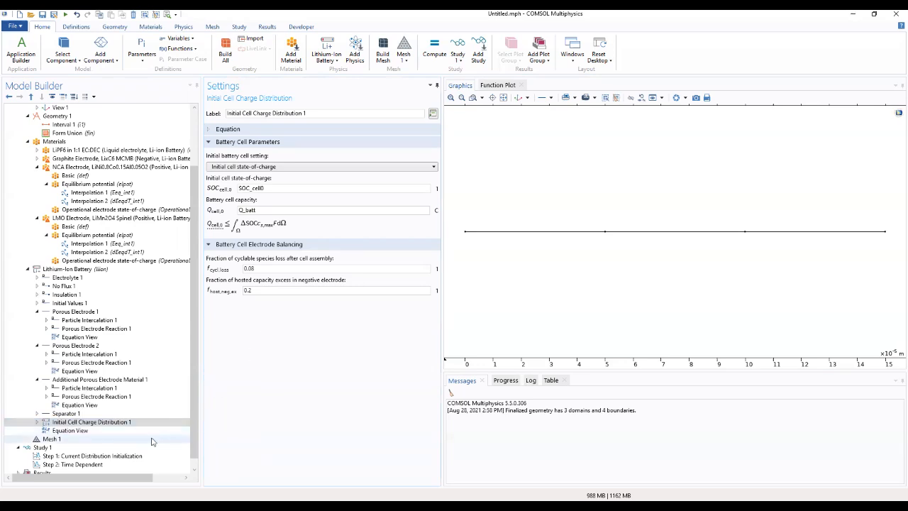
- Assign domain 1 to the charge distribution's negative electrode selection and domain 3 to its positive electrode selection
click(39, 424)
click(37, 423)
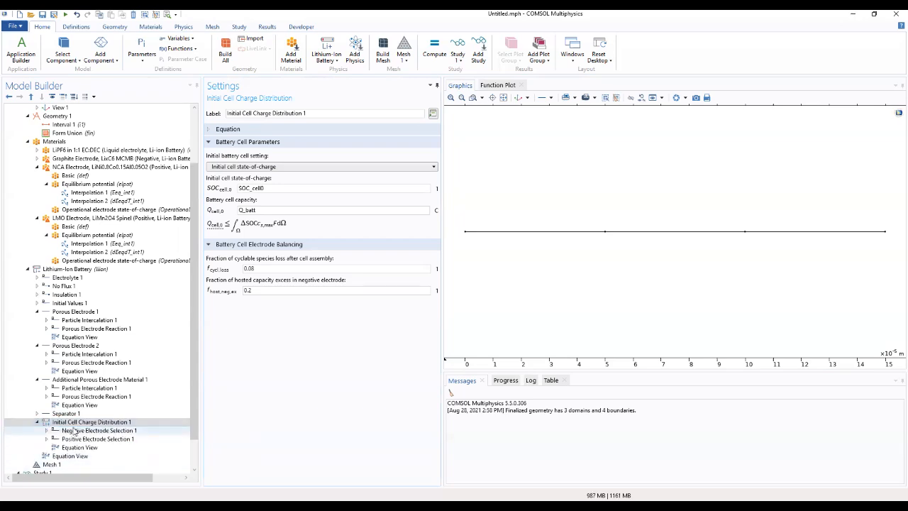
click(74, 431)
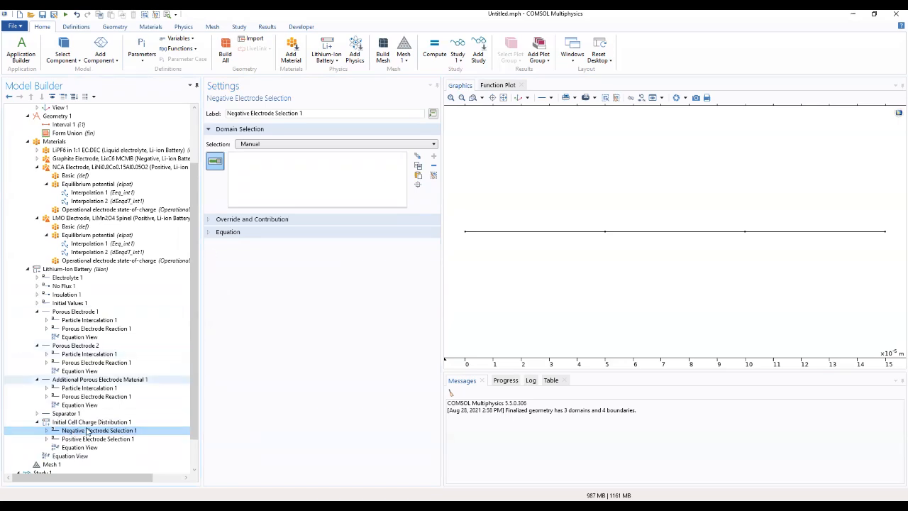
click(525, 235)
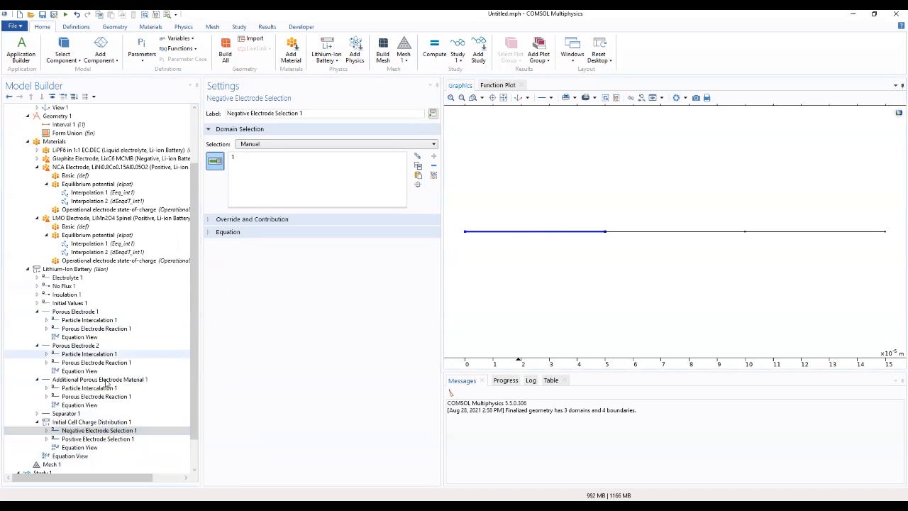
click(81, 441)
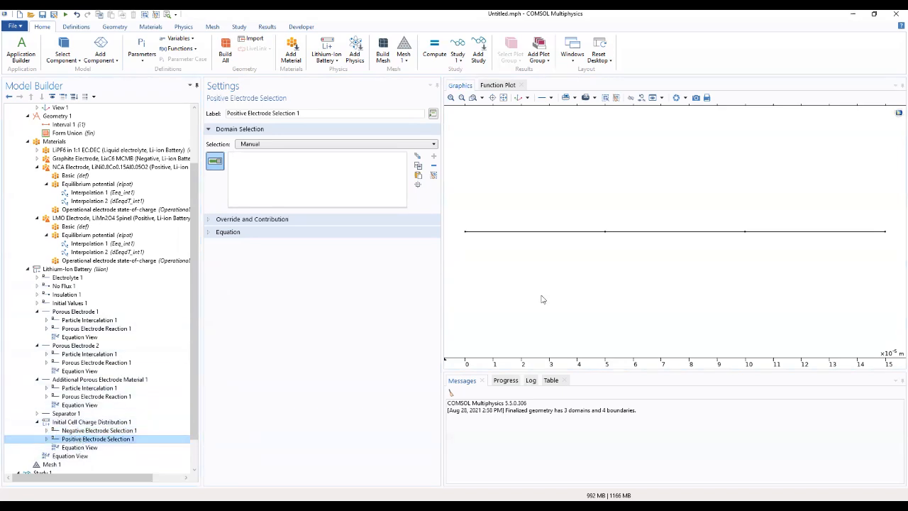
click(831, 234)
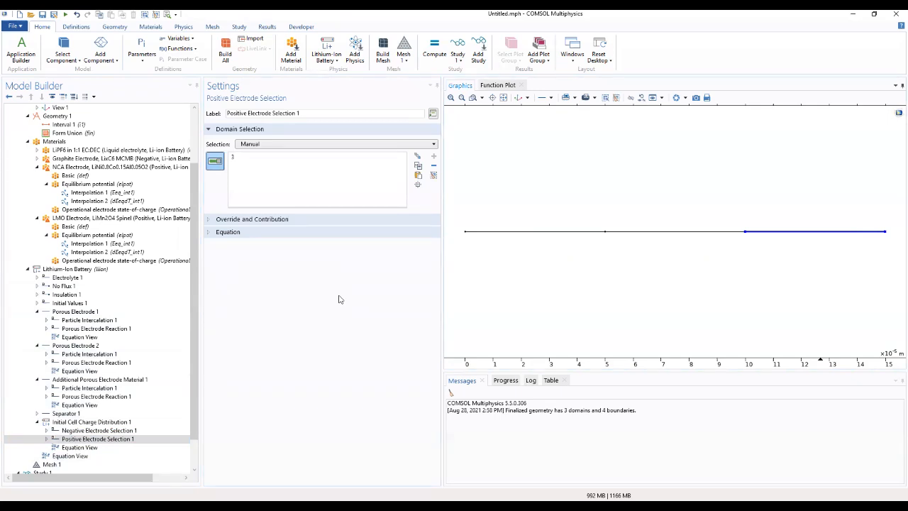
- Correct the electrode volume fraction expression in the porous matrix properties of Porous Electrode 1
click(103, 314)
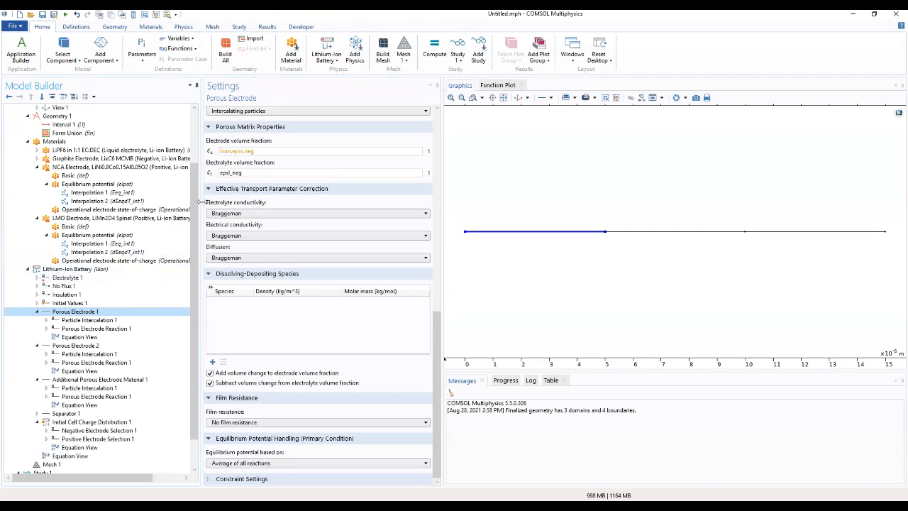
mouse_move(245, 151)
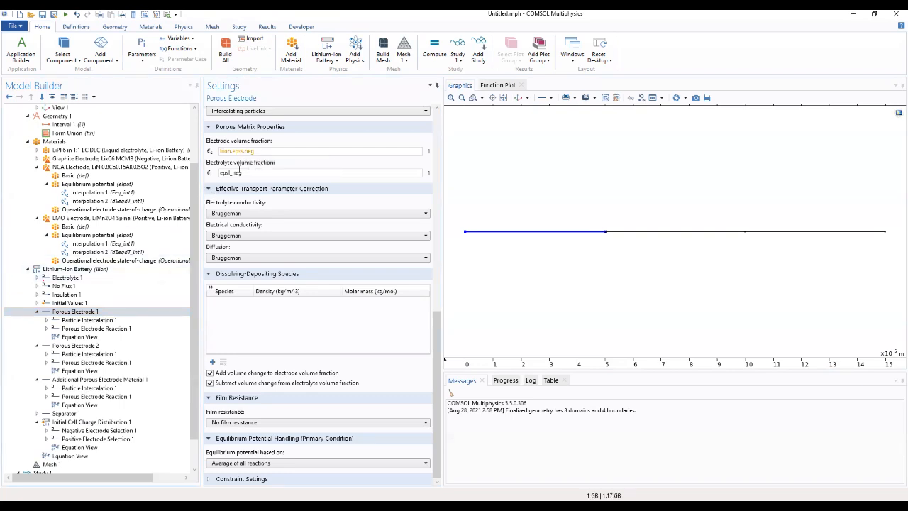
text(_)
click(346, 169)
- Add an Electric Ground condition to the Lithium-Ion Battery physics on boundary 1
click(105, 269)
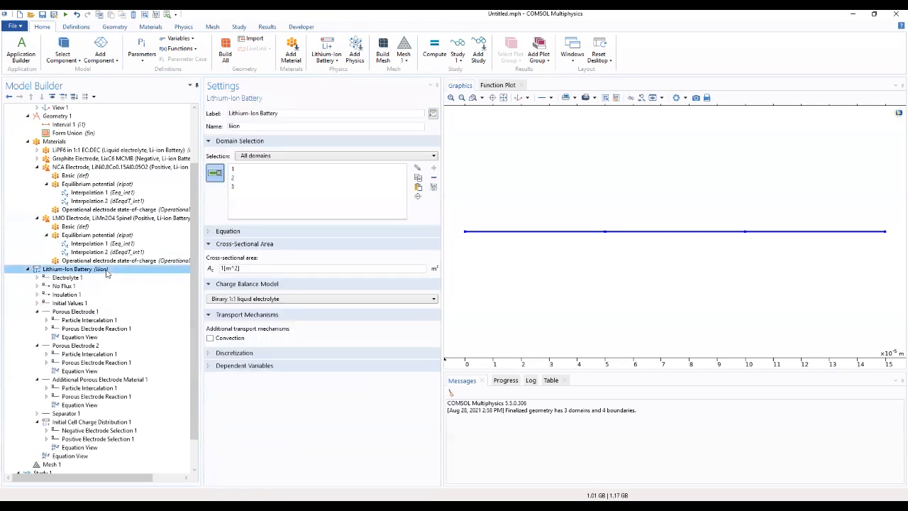
right_click(104, 269)
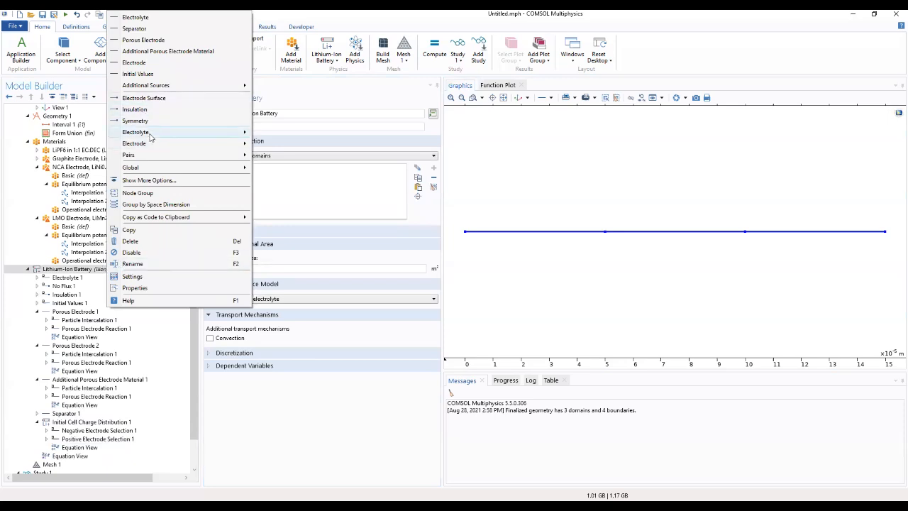
mouse_move(149, 146)
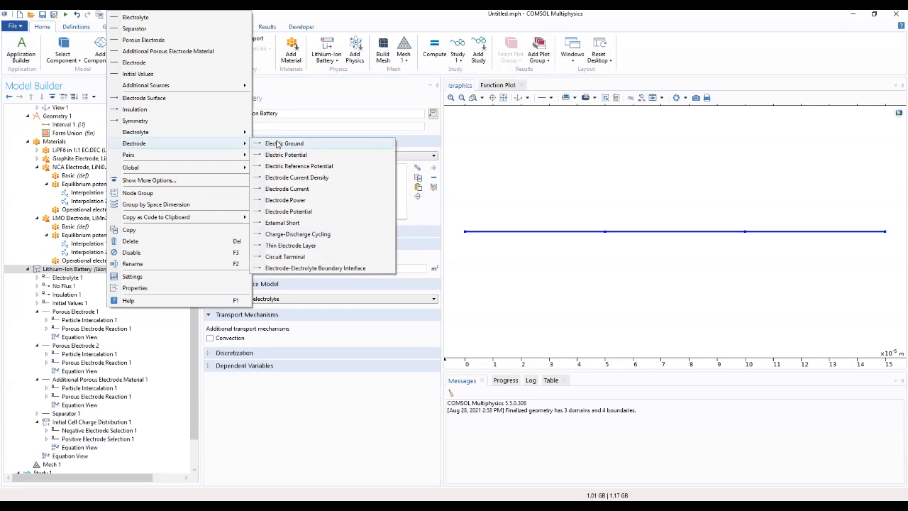
click(278, 144)
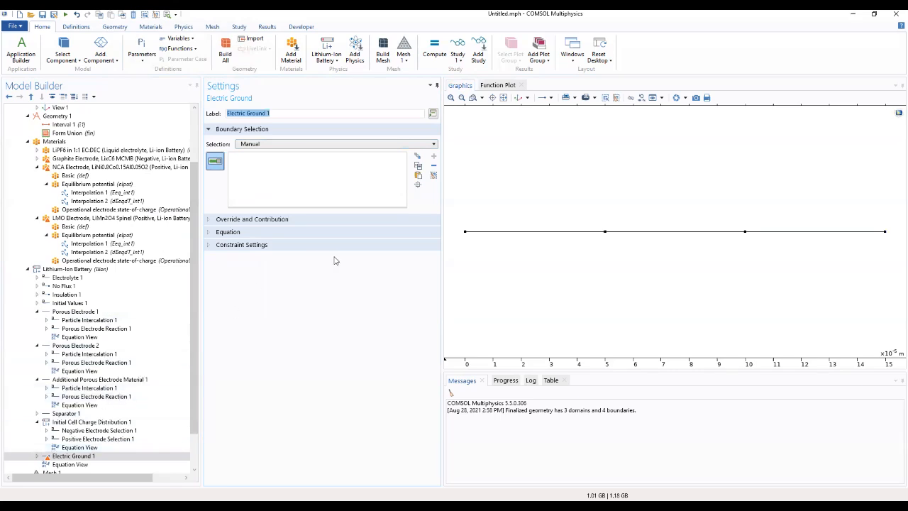
click(465, 234)
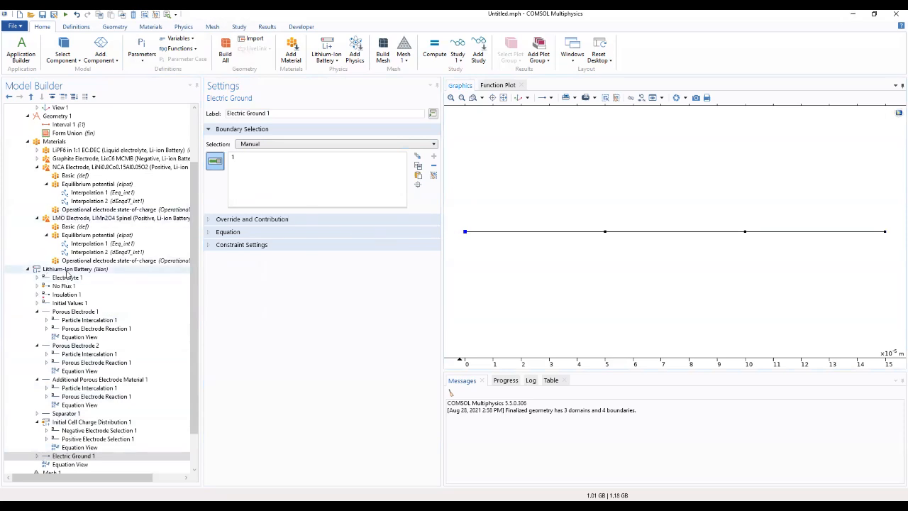
- Add an Electrode Current condition on boundary 4 with a total inward electrode current of -liion.I_1C
click(68, 271)
right_click(70, 274)
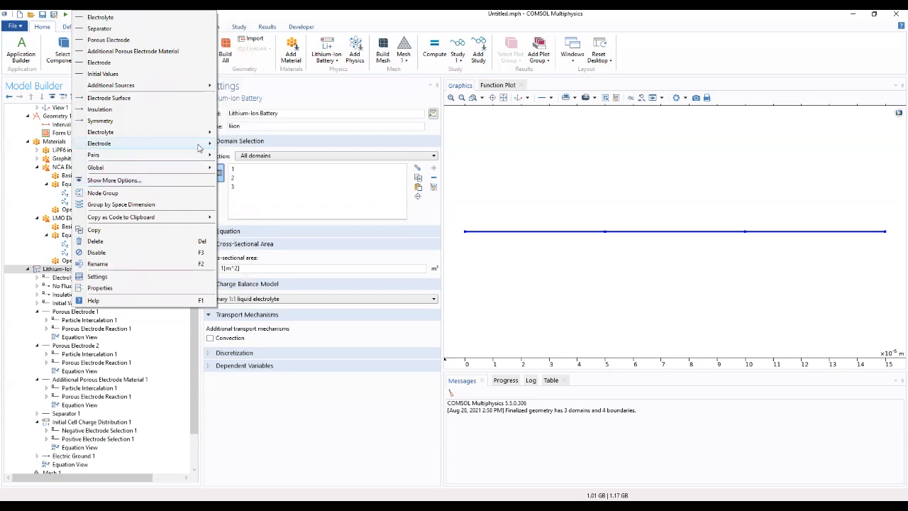
mouse_move(210, 145)
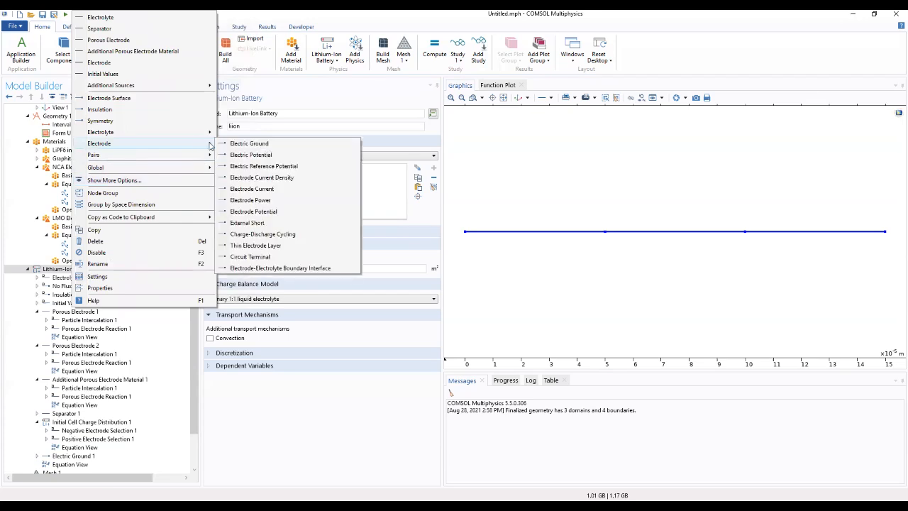
click(252, 189)
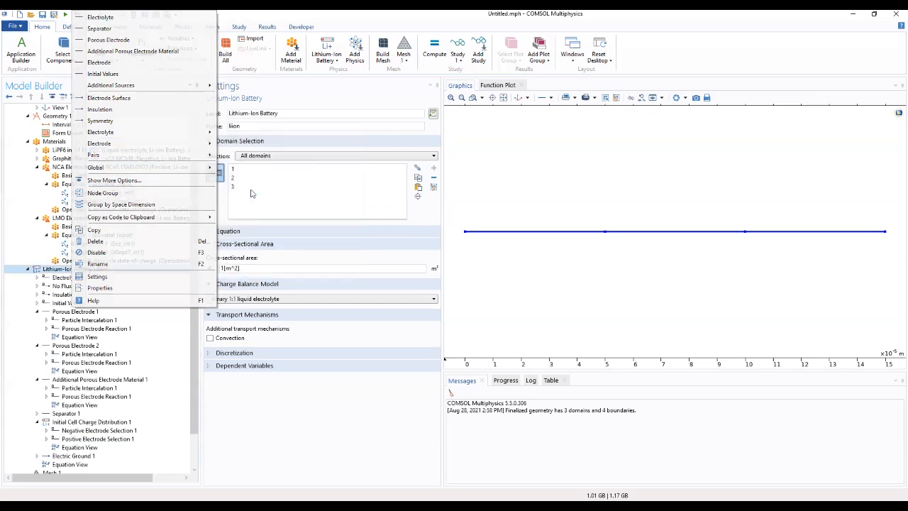
click(883, 233)
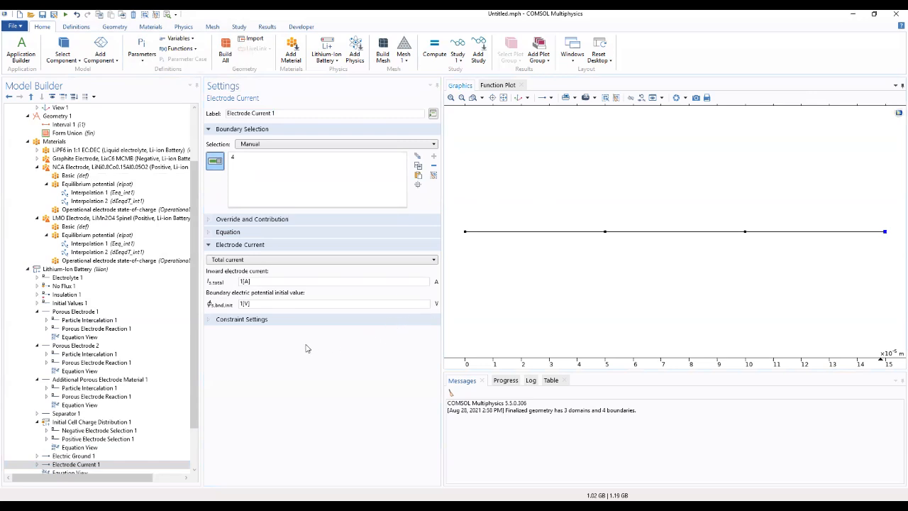
double_click(259, 282)
text(-liion.I_1C)
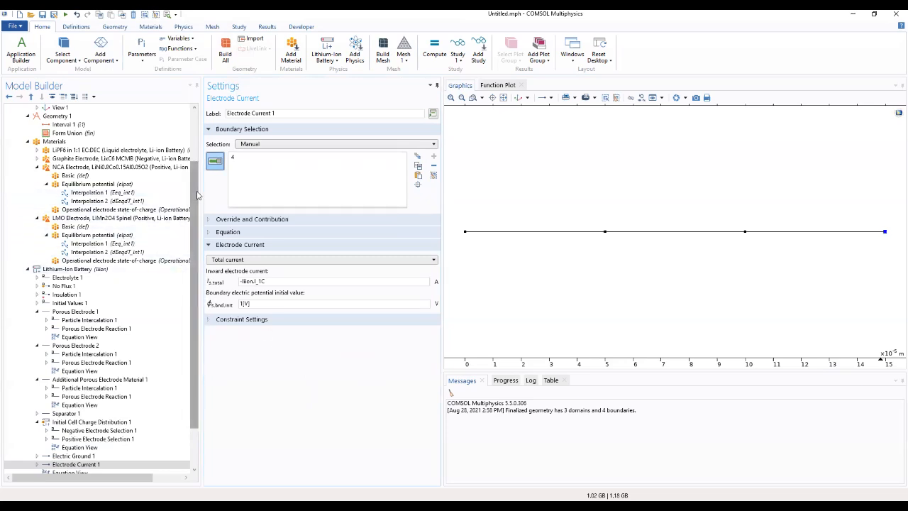
- Set the temperature in the global Default Model Inputs to the parameter T
scroll(162, 139, up, 3)
click(135, 134)
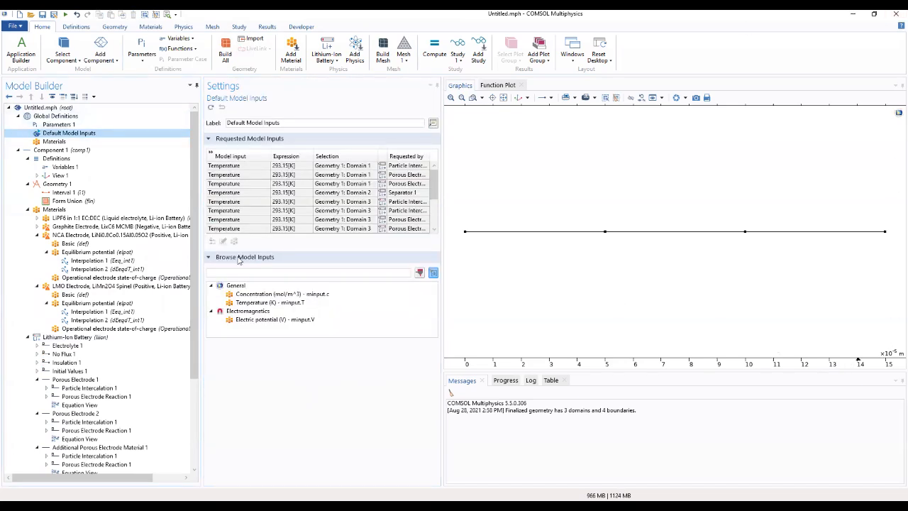
click(287, 304)
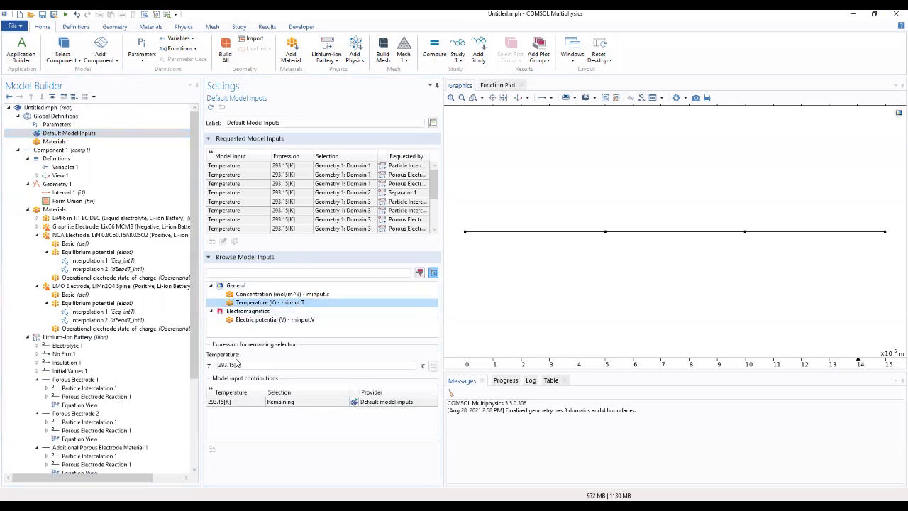
drag(241, 365, 200, 364)
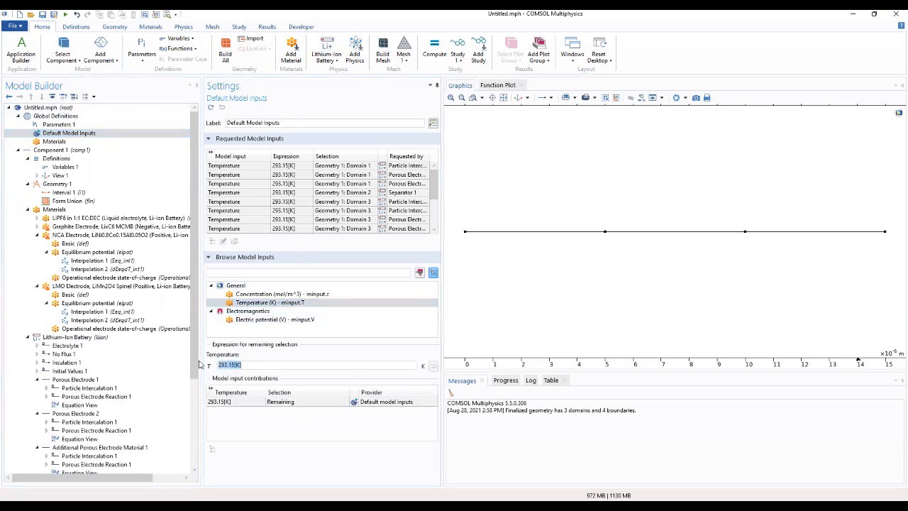
text(T)
click(230, 417)
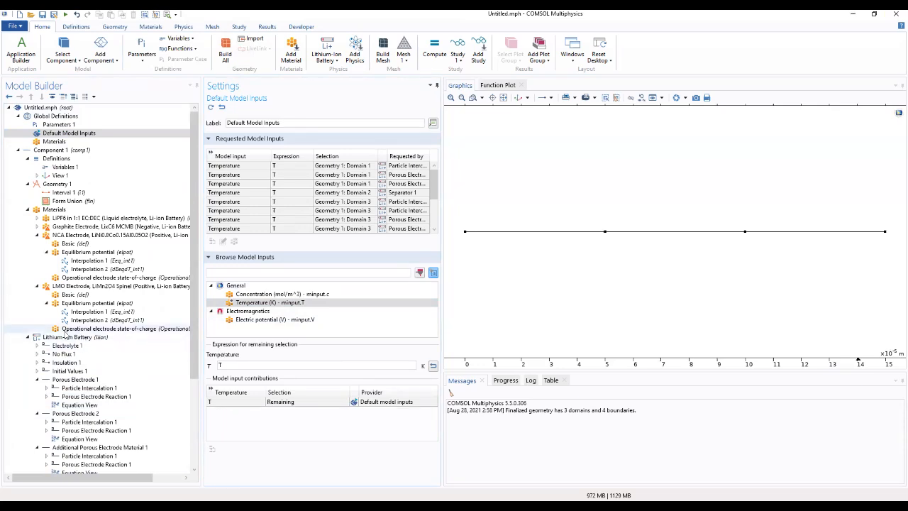
- Set the element size of the physics-controlled Mesh 1 to Fine and build the mesh
scroll(195, 319, down, 4)
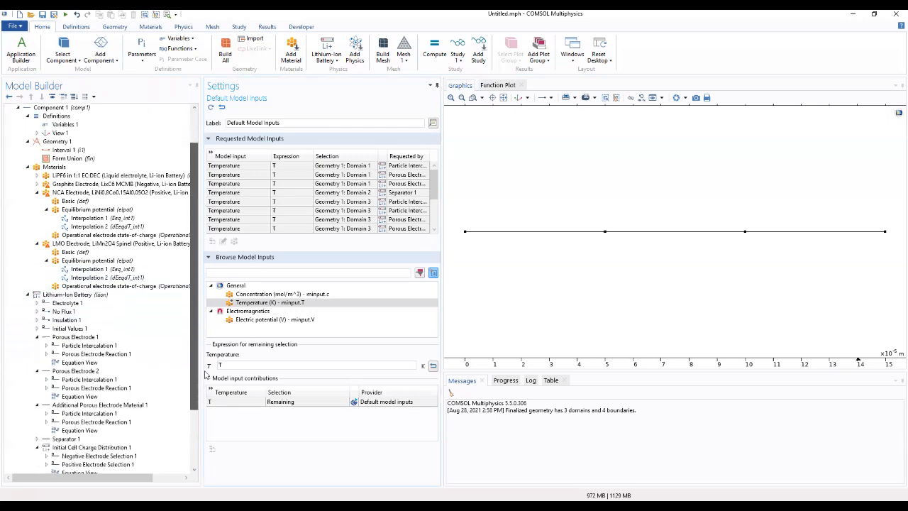
click(70, 440)
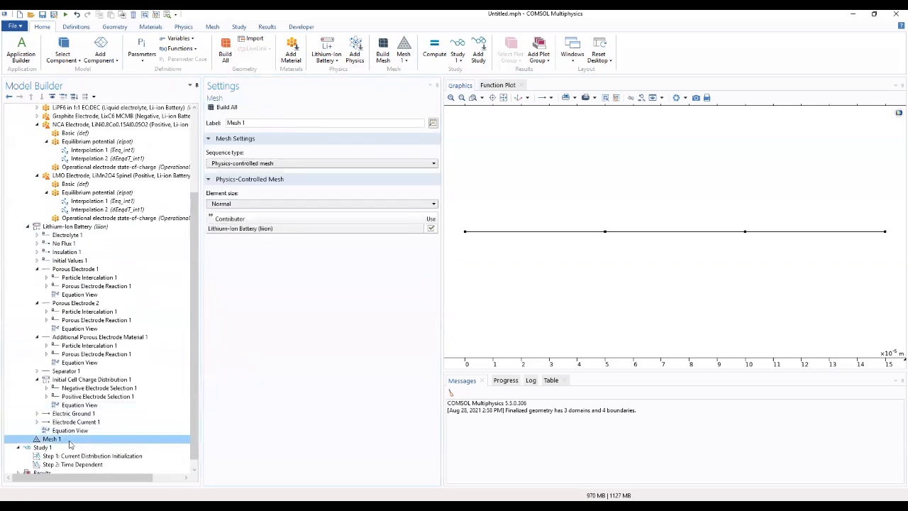
click(330, 205)
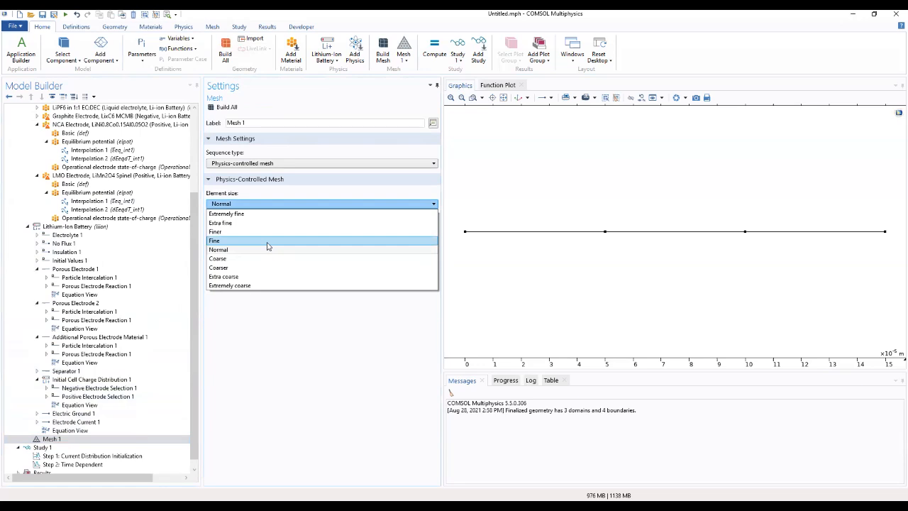
click(267, 244)
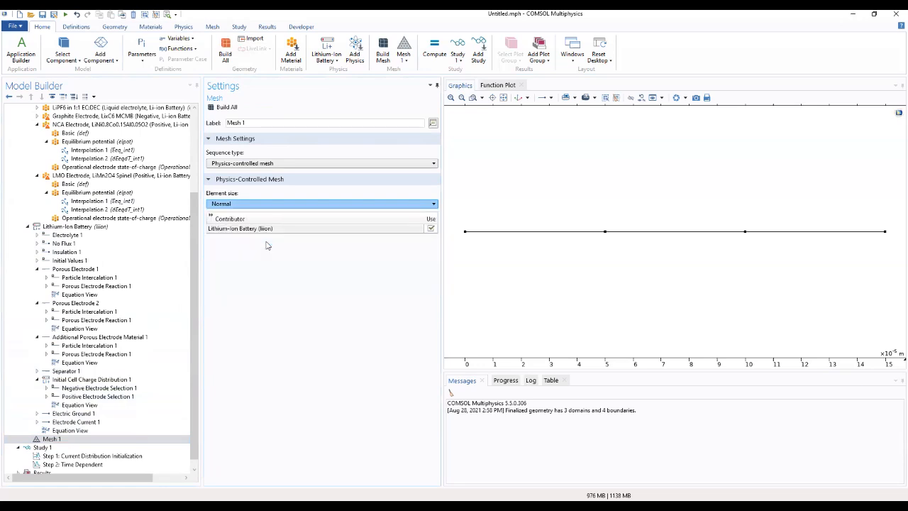
click(226, 110)
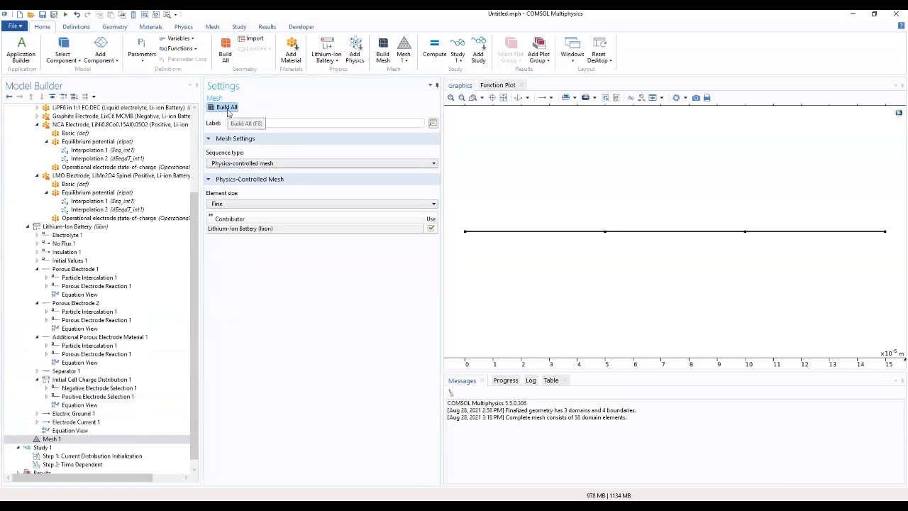
- Collapse the Geometry 1 and Materials nodes and the expanded Lithium-Ion Battery feature nodes in the model tree
click(27, 227)
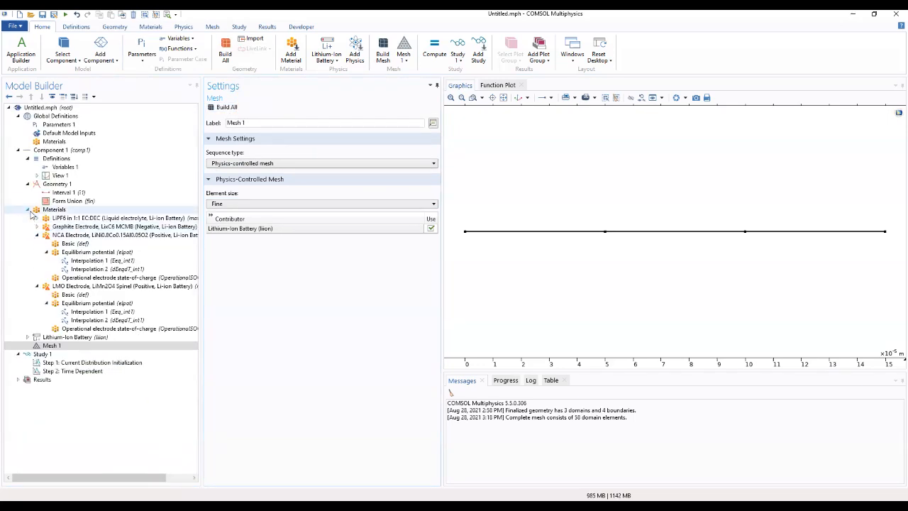
click(27, 209)
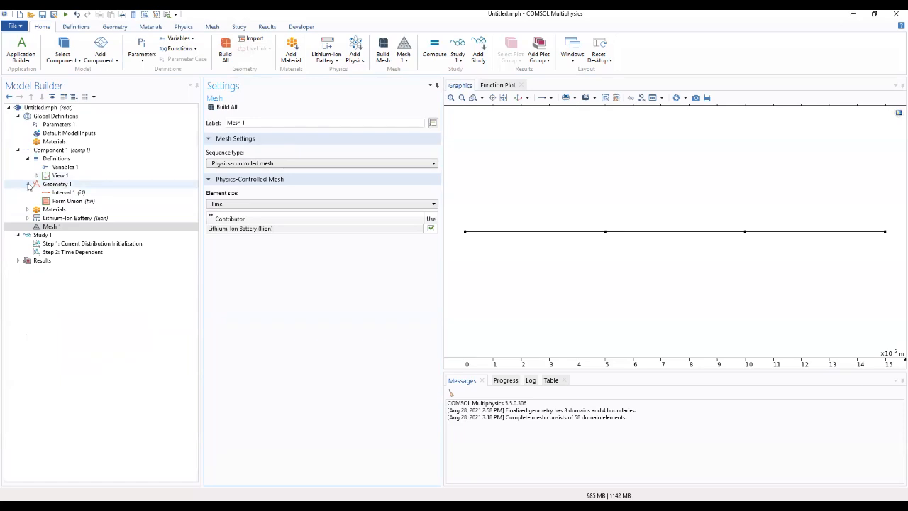
click(29, 185)
click(27, 209)
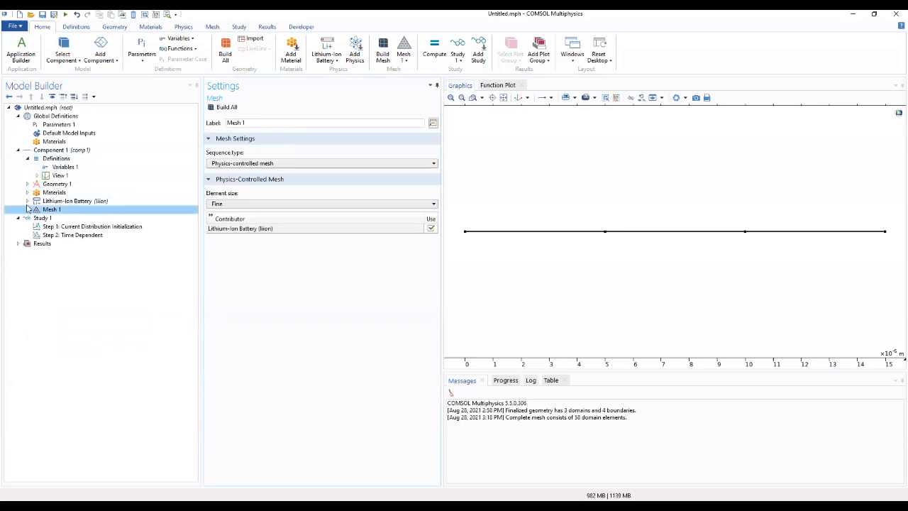
click(27, 203)
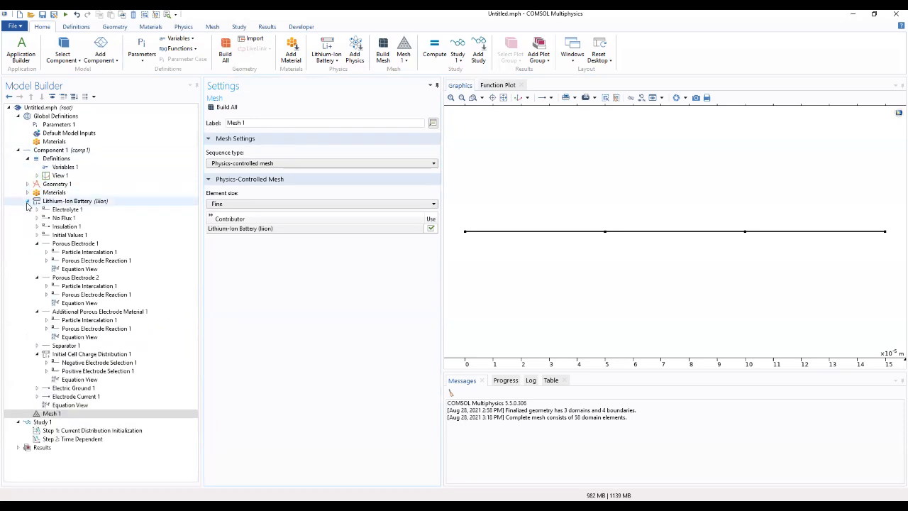
click(37, 243)
click(37, 252)
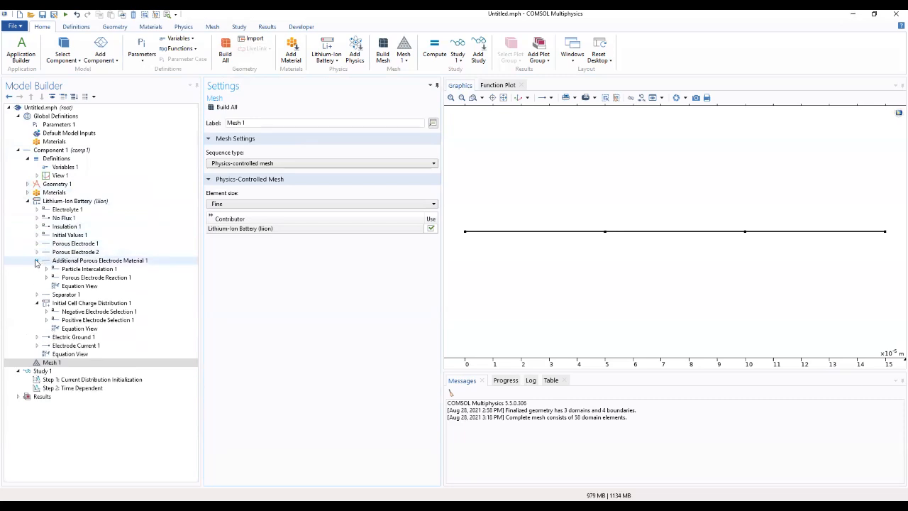
click(36, 260)
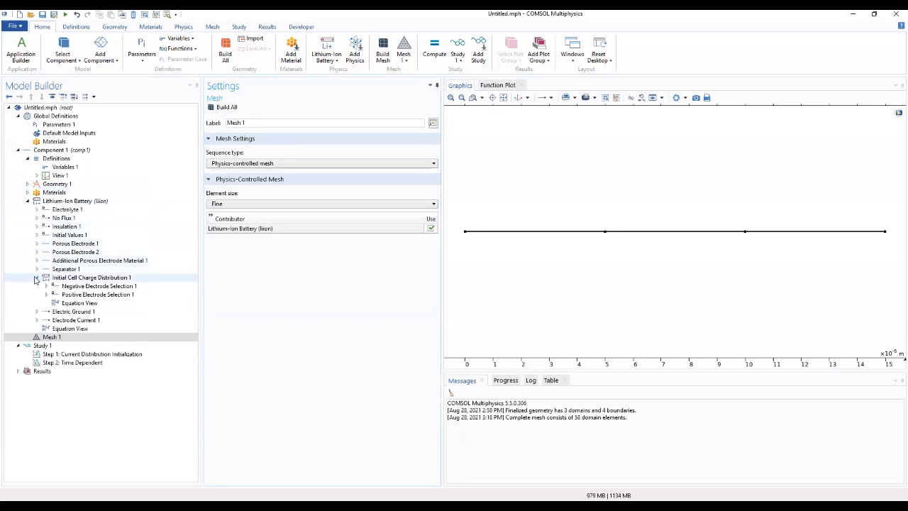
click(36, 277)
- Add an Integration nonlocal coupling to the component definitions, with its source on the outer boundary of the positive electrode
click(55, 159)
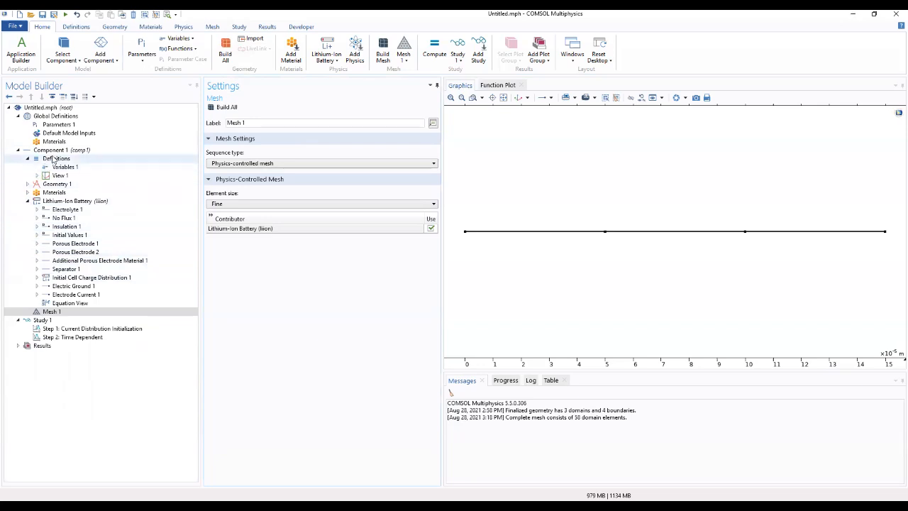
right_click(55, 158)
mouse_move(77, 179)
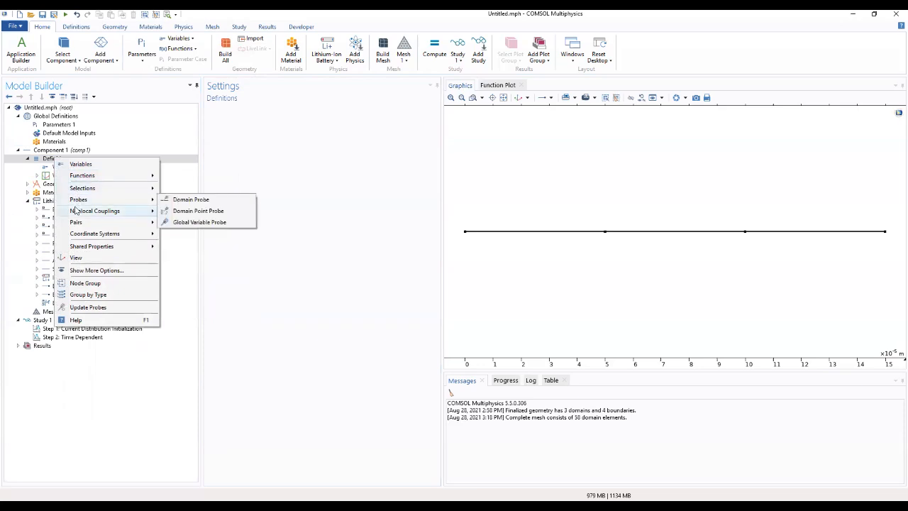
mouse_move(153, 205)
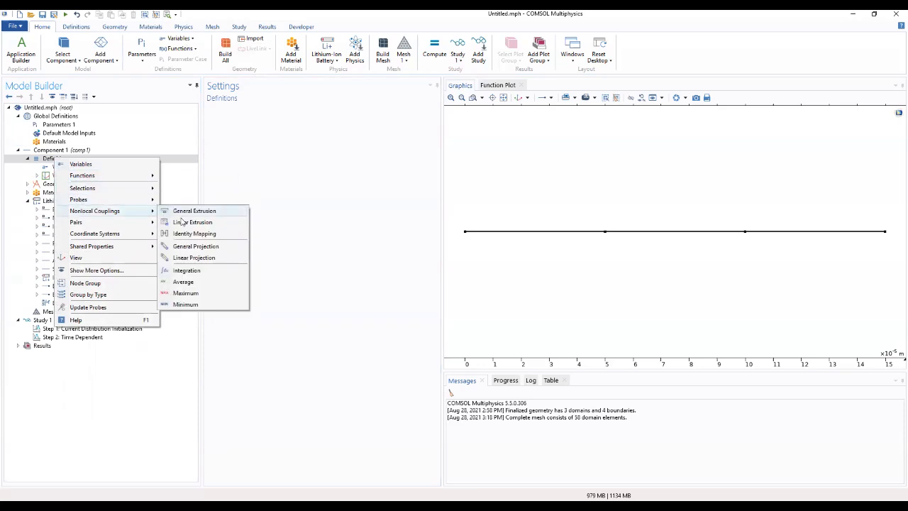
click(186, 271)
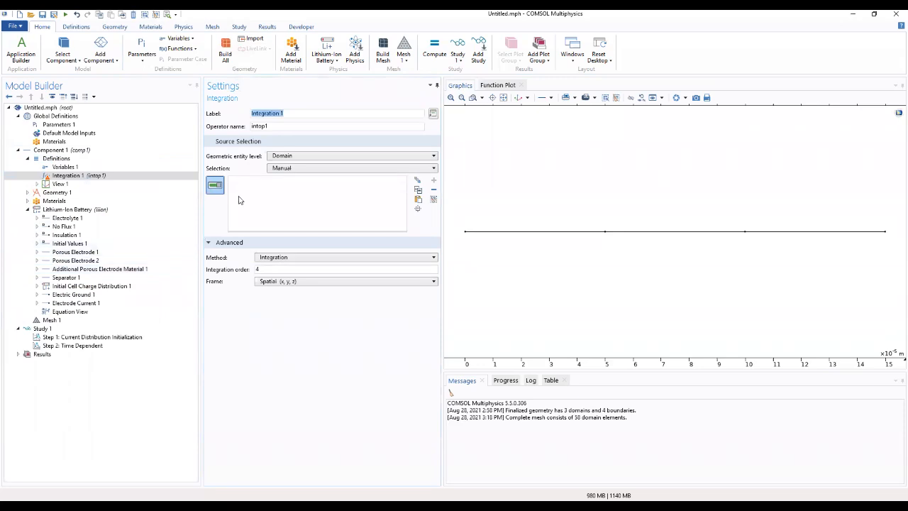
click(285, 157)
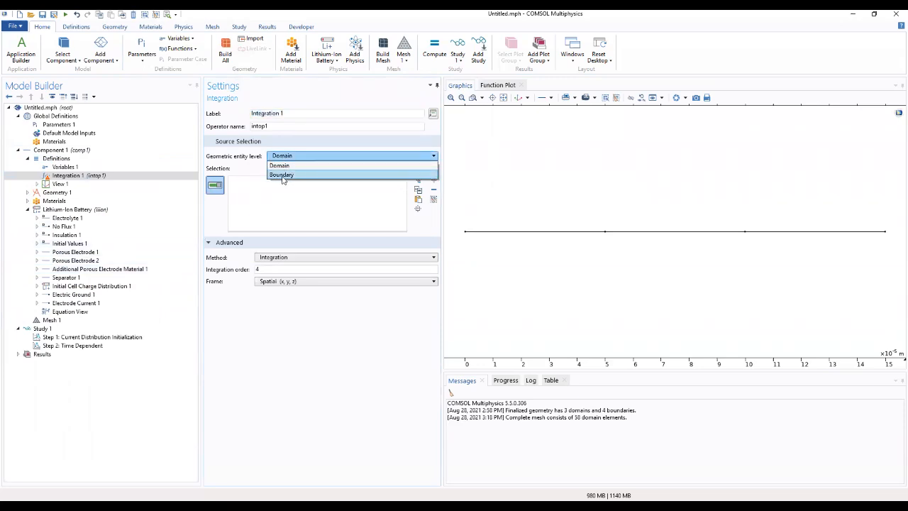
click(282, 175)
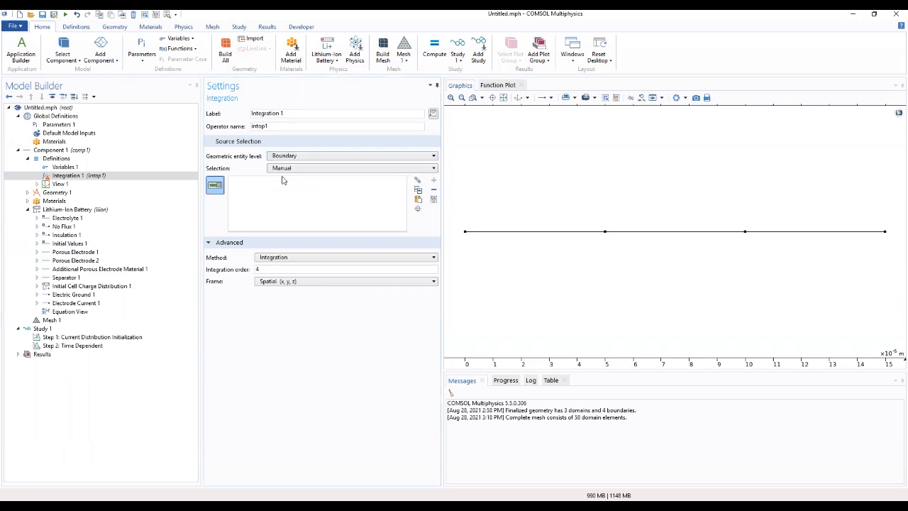
click(885, 236)
- Rename the integration operator to EndTerminal
double_click(257, 126)
text(edn)
key(BackSpace)
key(BackSpace)
text(ndTermian)
key(BackSpace)
text(nal)
drag(331, 128, 217, 139)
click(302, 340)
- Set the output times of the Time Dependent study step to 0 3600 s
click(139, 339)
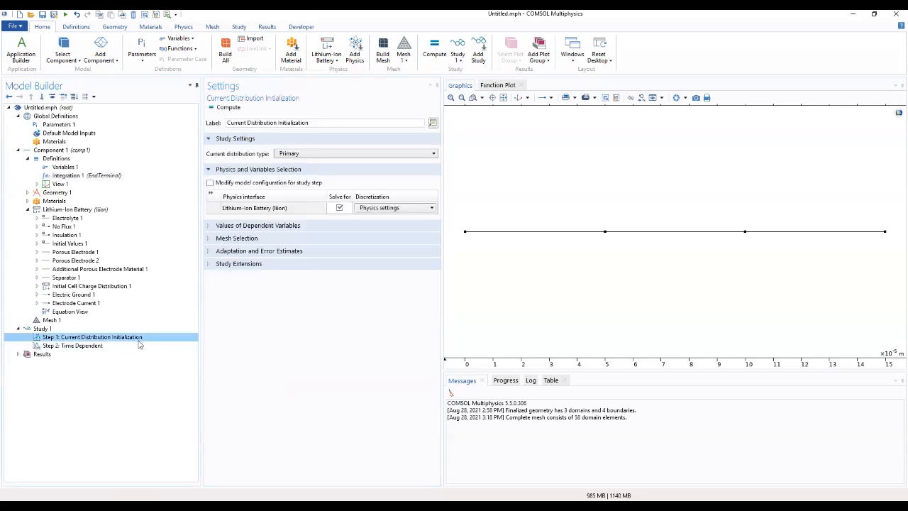
click(99, 347)
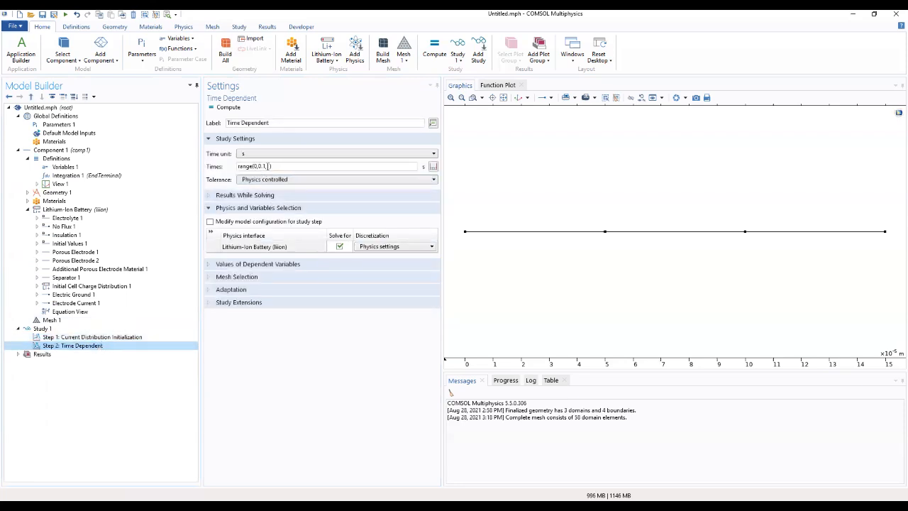
drag(272, 167, 217, 168)
text(0 3600)
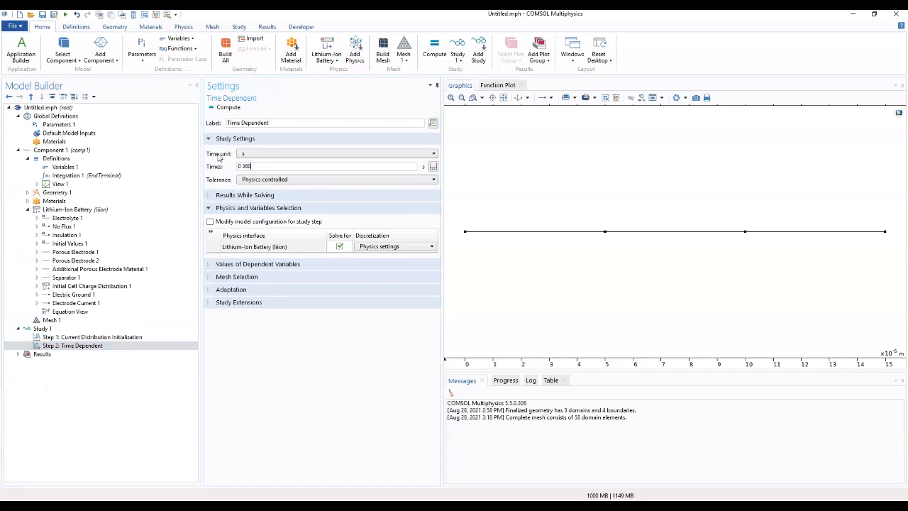
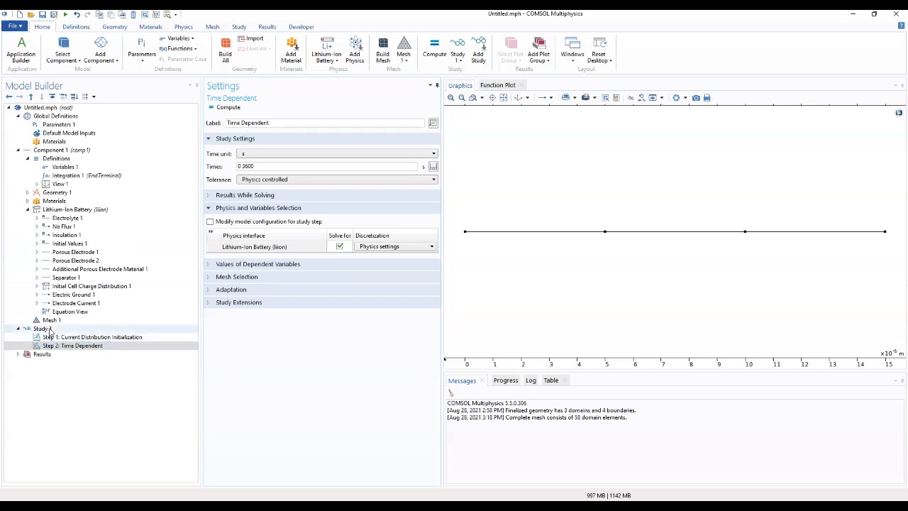
- Show the default solver for Study 1 and expand Solution 1 and its Stationary Solver 1
click(50, 330)
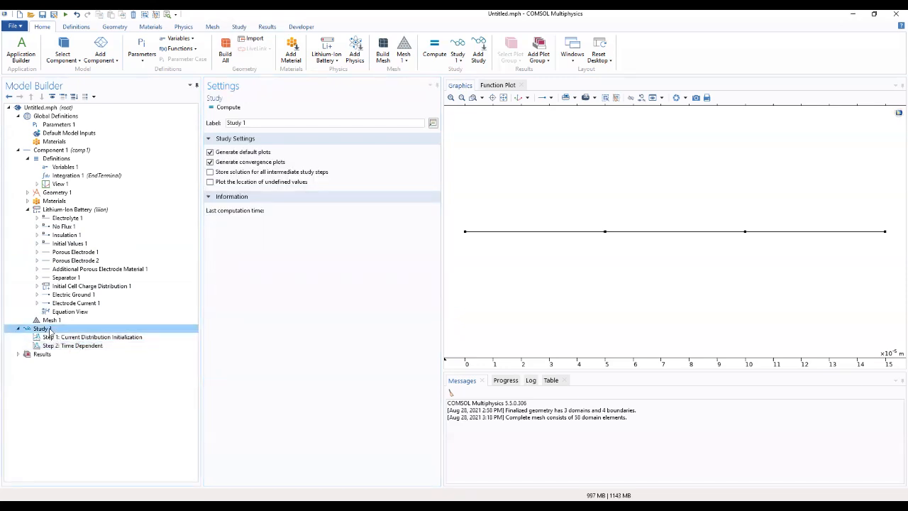
right_click(49, 331)
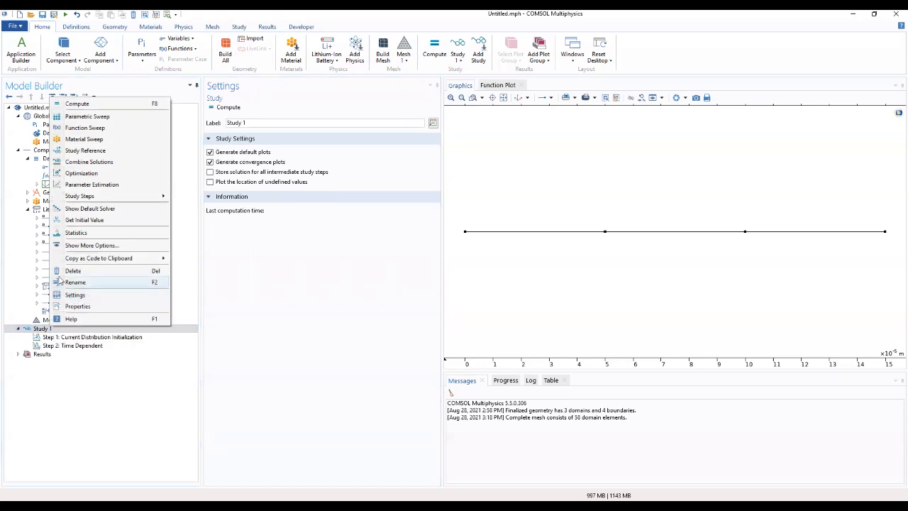
click(72, 210)
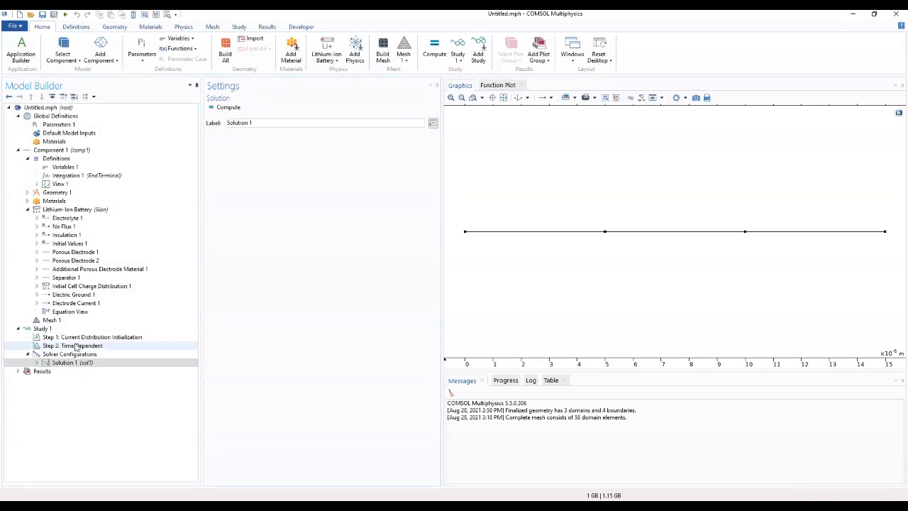
click(64, 362)
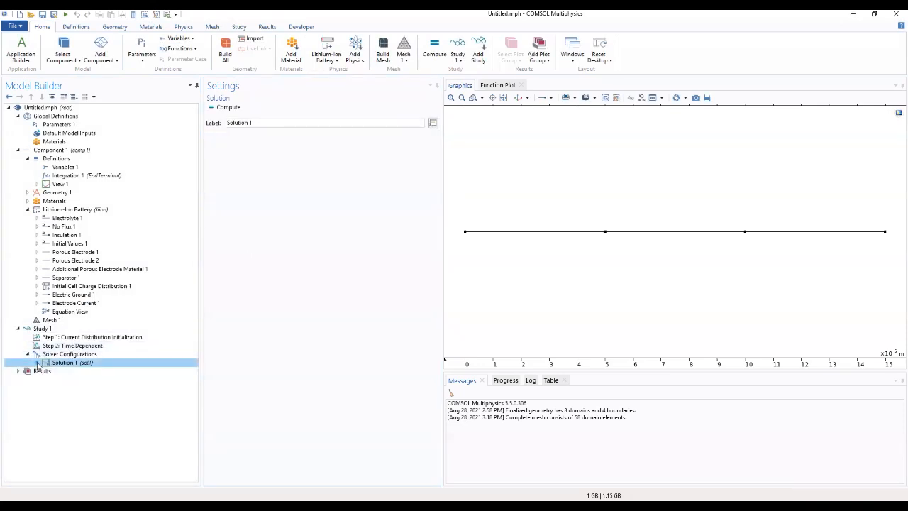
click(38, 363)
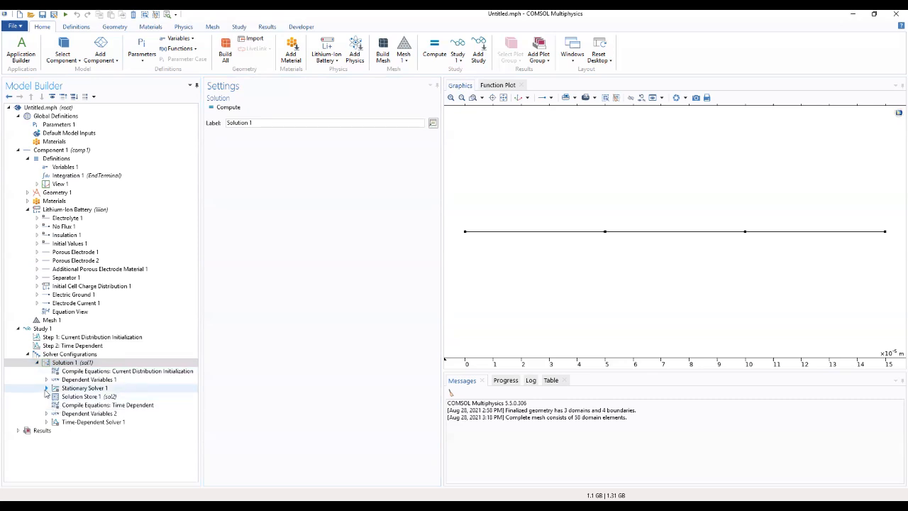
click(46, 388)
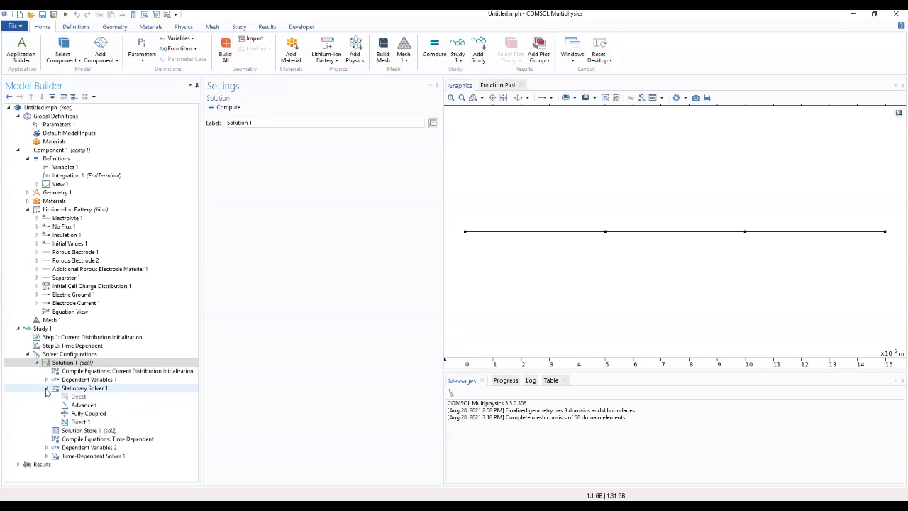
- Set the times to store in the output of Time-Dependent Solver 1 to Steps taken by solver
click(57, 457)
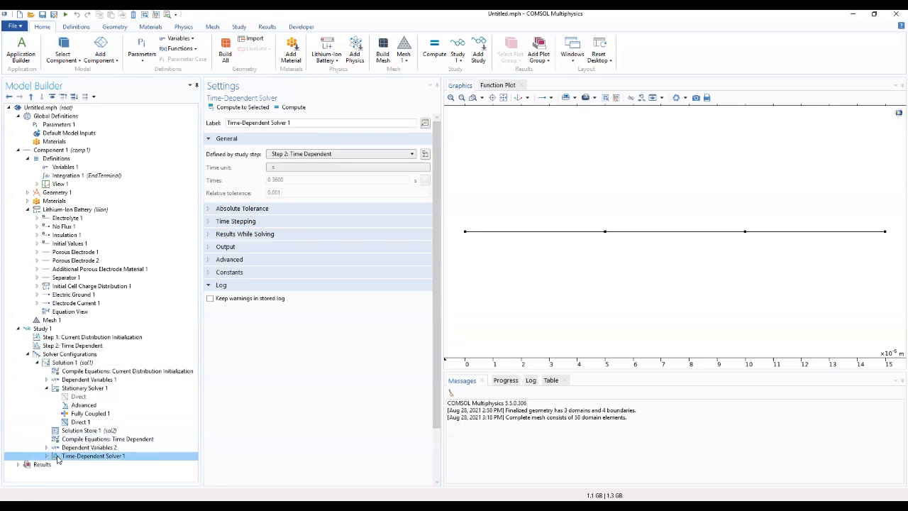
click(209, 247)
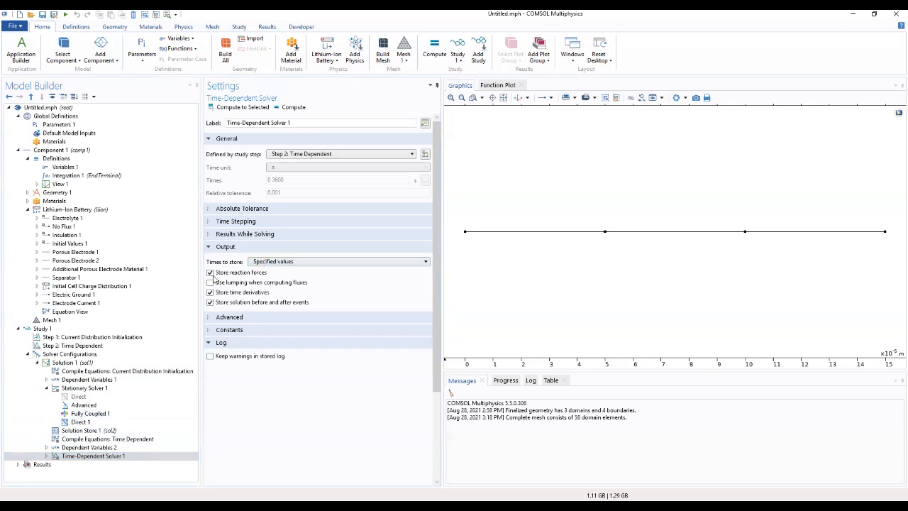
click(273, 262)
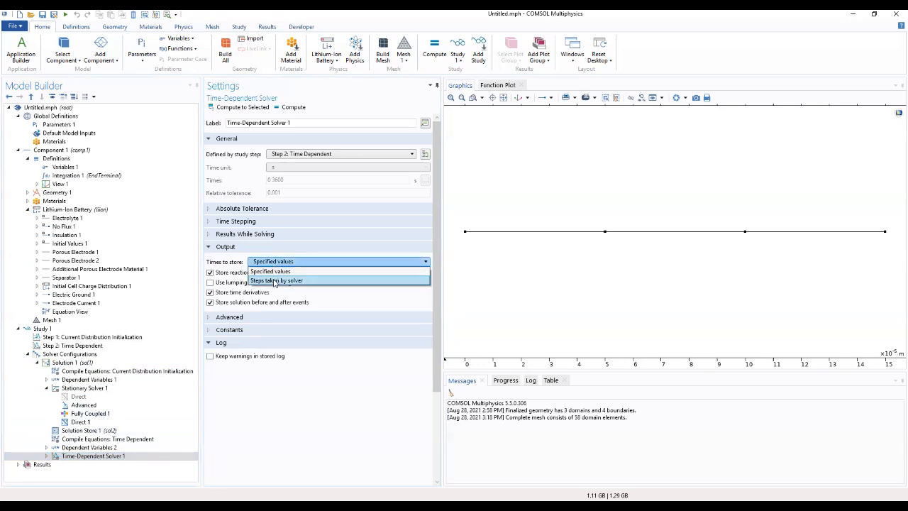
click(274, 282)
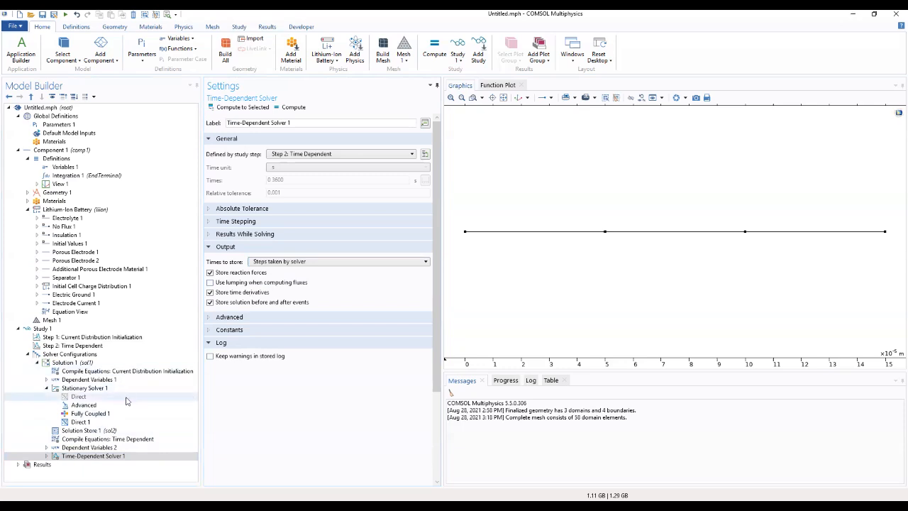
- Examine the subnodes and the Results While Solving settings of Time-Dependent Solver 1
click(48, 456)
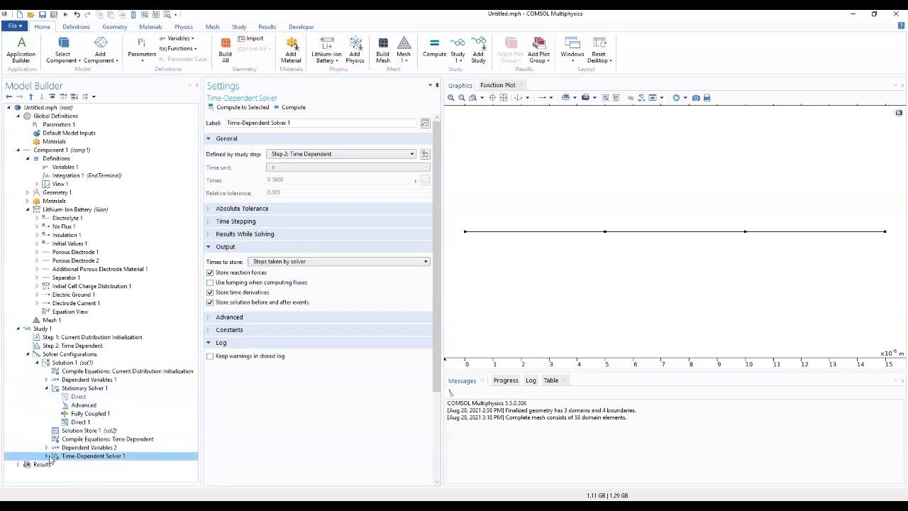
click(46, 456)
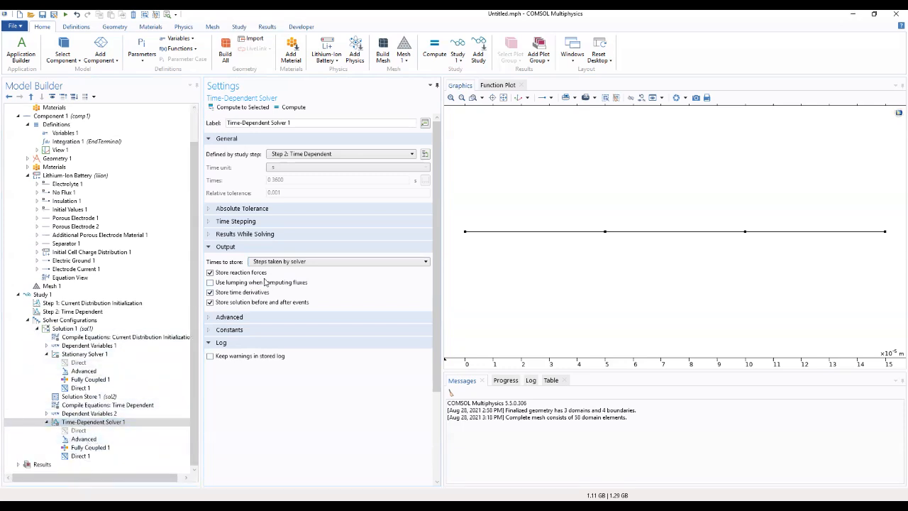
click(209, 237)
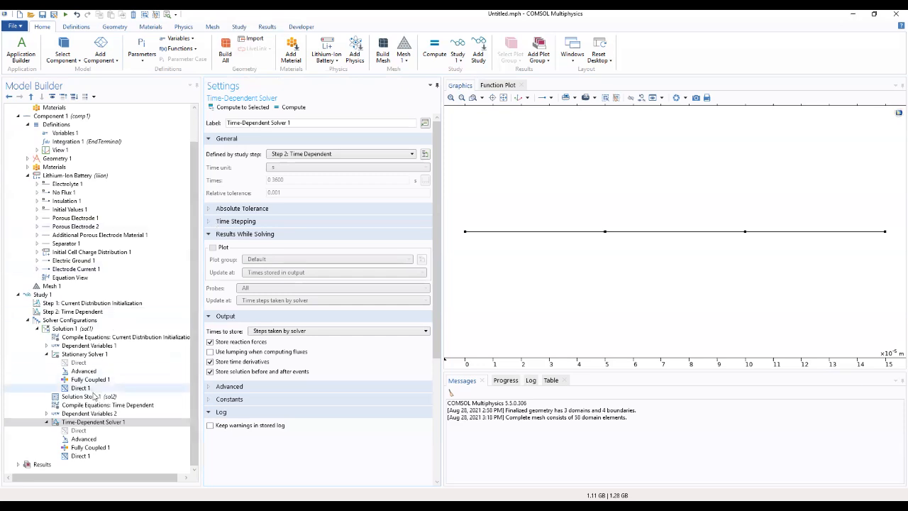
click(90, 424)
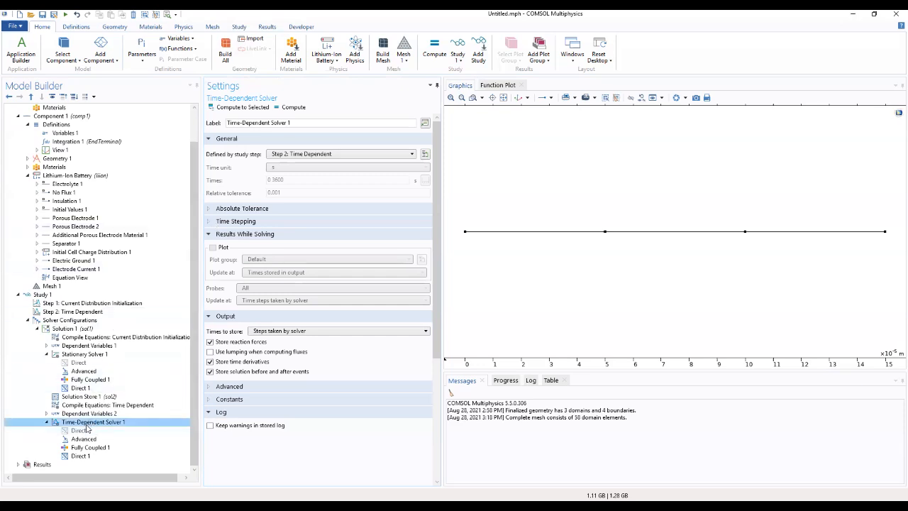
- Add a Stop Condition to Time-Dependent Solver 1 with the stop expression comp1.EndTerminal(comp1.phis)<3 and disable its Add warning option
right_click(85, 426)
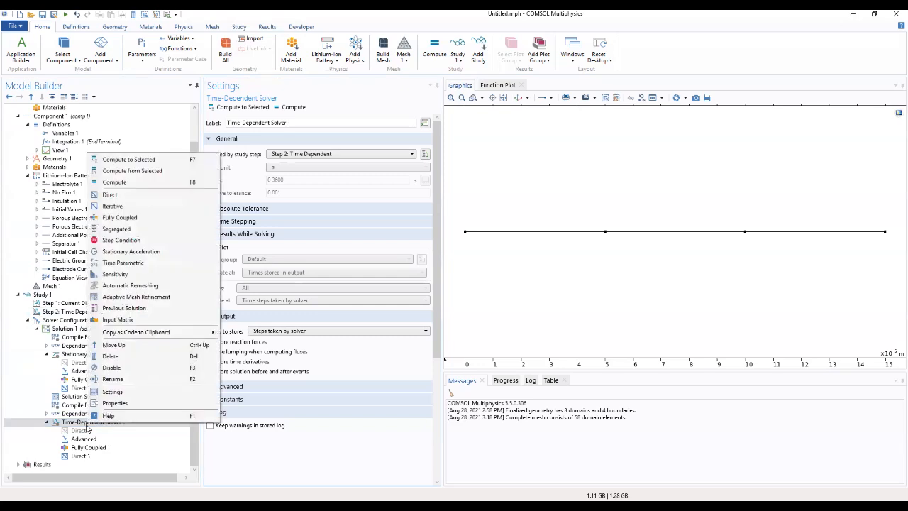
click(121, 242)
scroll(163, 333, down, 1)
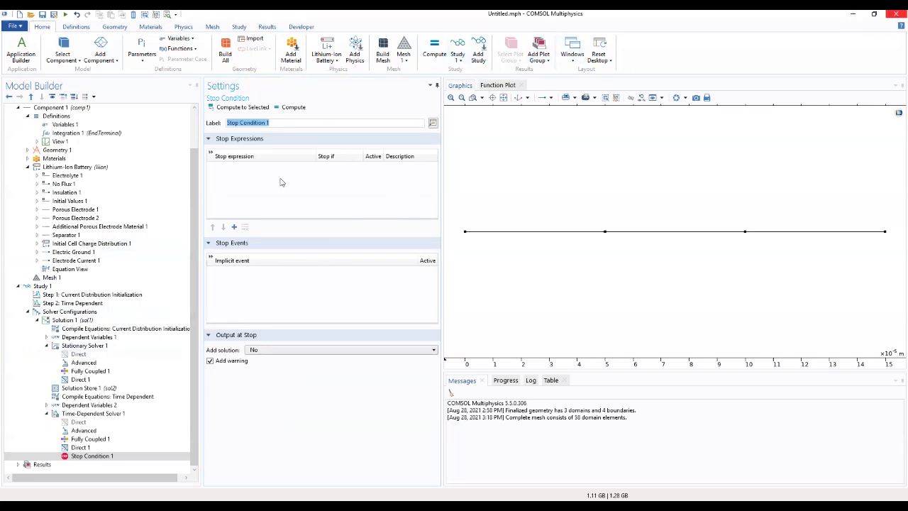
click(234, 228)
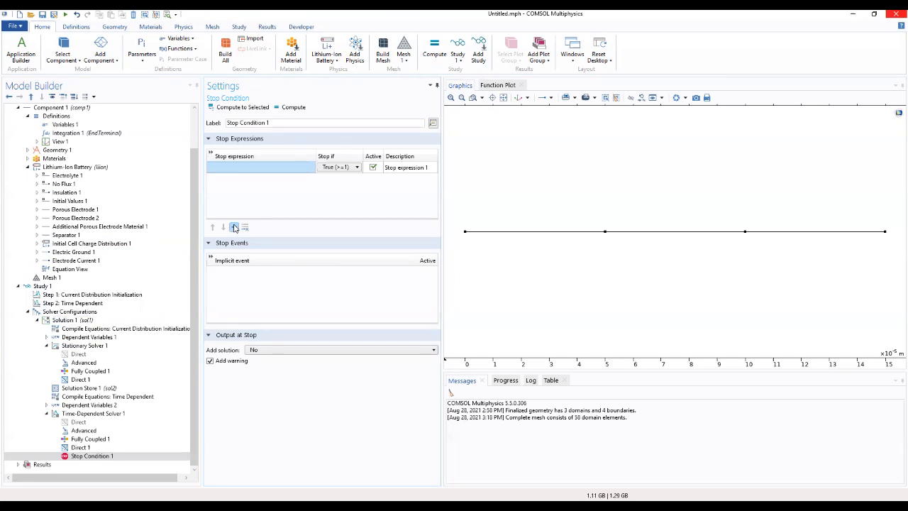
click(233, 168)
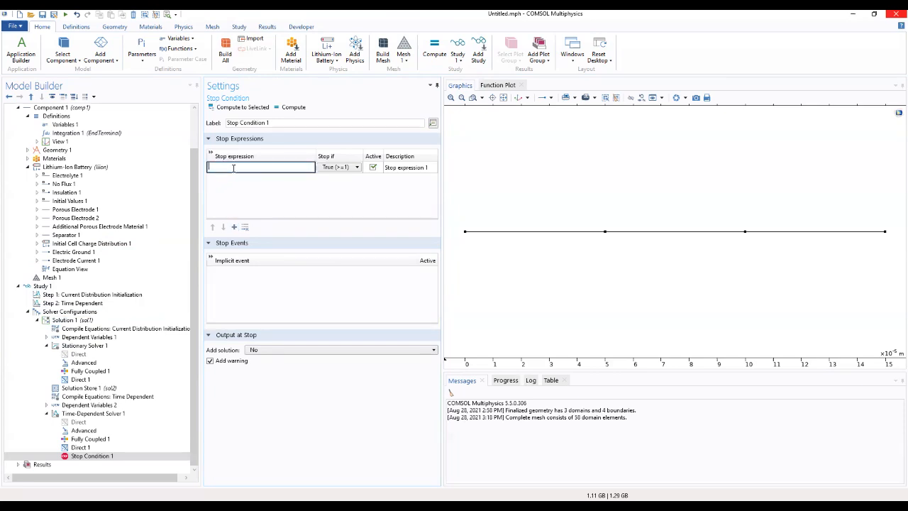
text(comp1.E)
text(ndTerminal(comp1.p)
text(his)<3)
click(257, 189)
- Disable the generation of default plots for Study 1 and compute the study
drag(195, 170, 195, 129)
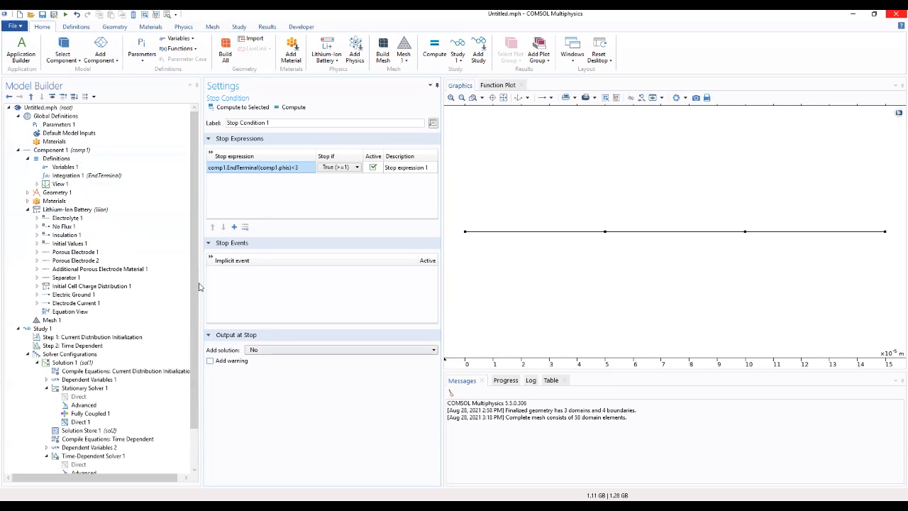
scroll(168, 369, down, 2)
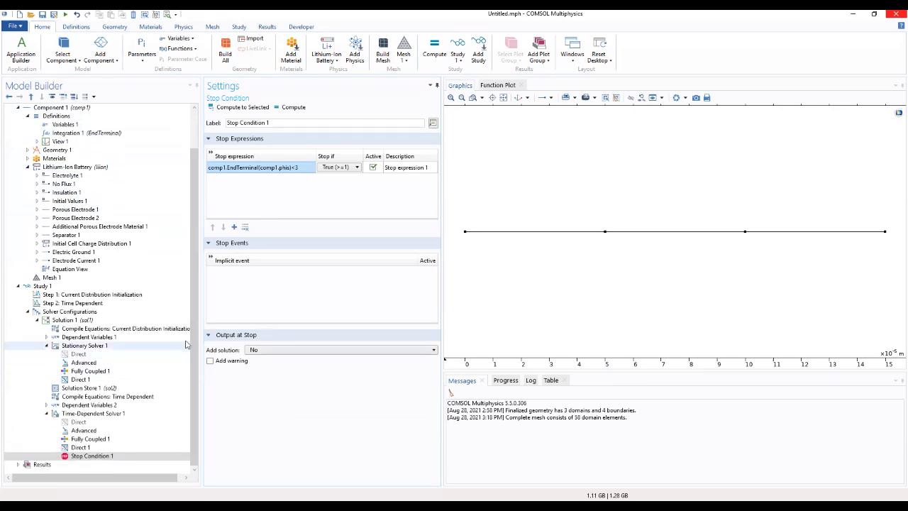
click(46, 287)
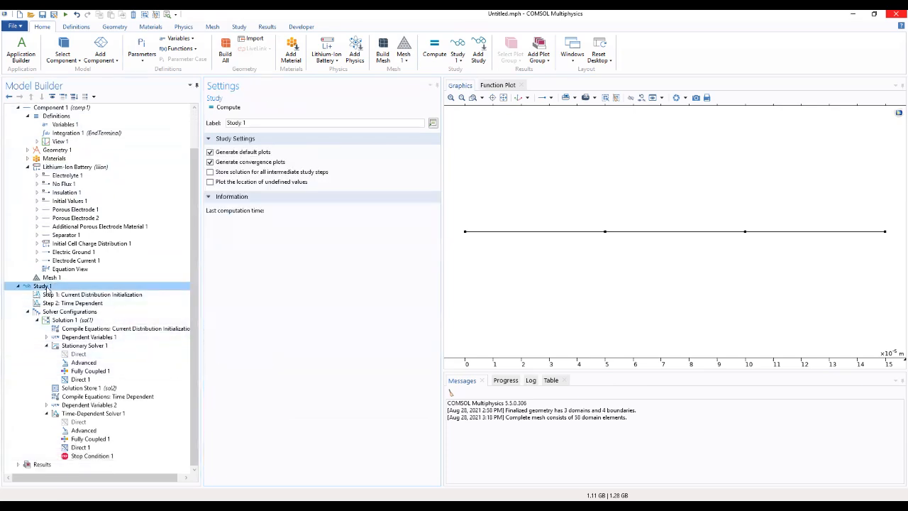
click(210, 153)
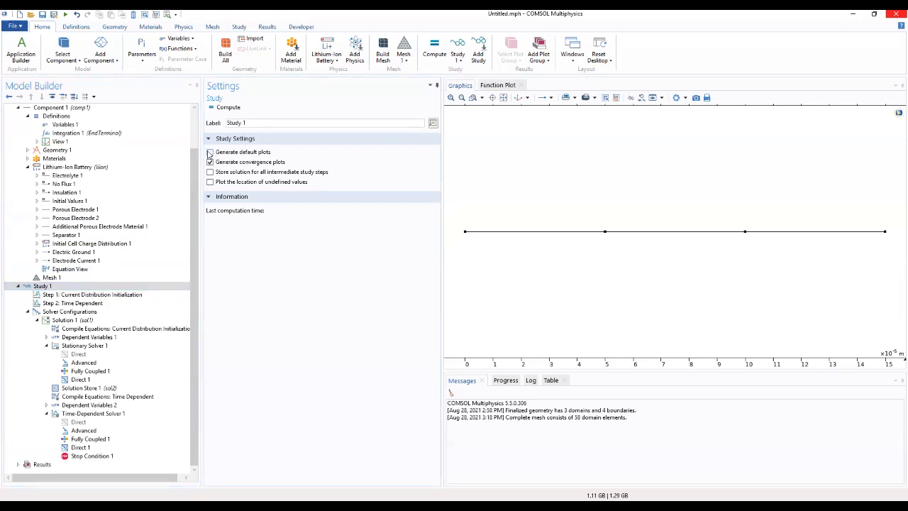
click(223, 111)
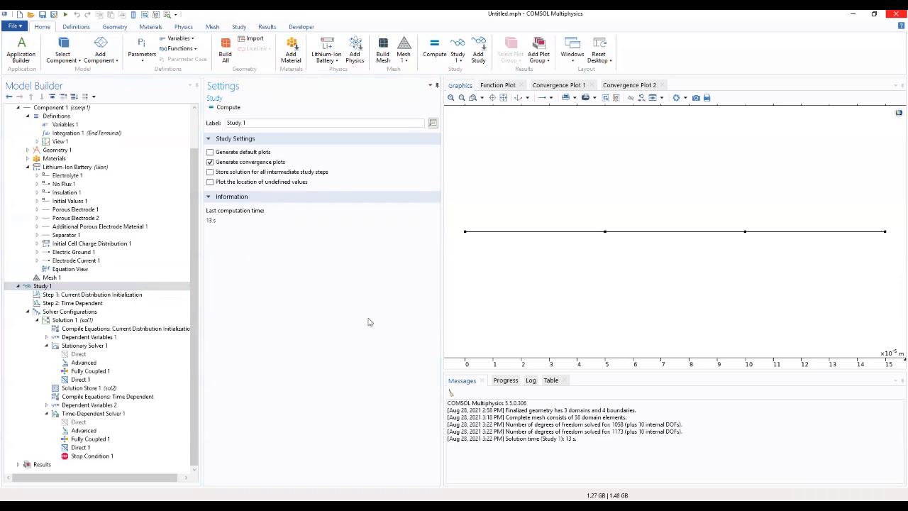
- Examine the function plot, both solver convergence plots, and the computation progress and solver log
click(559, 85)
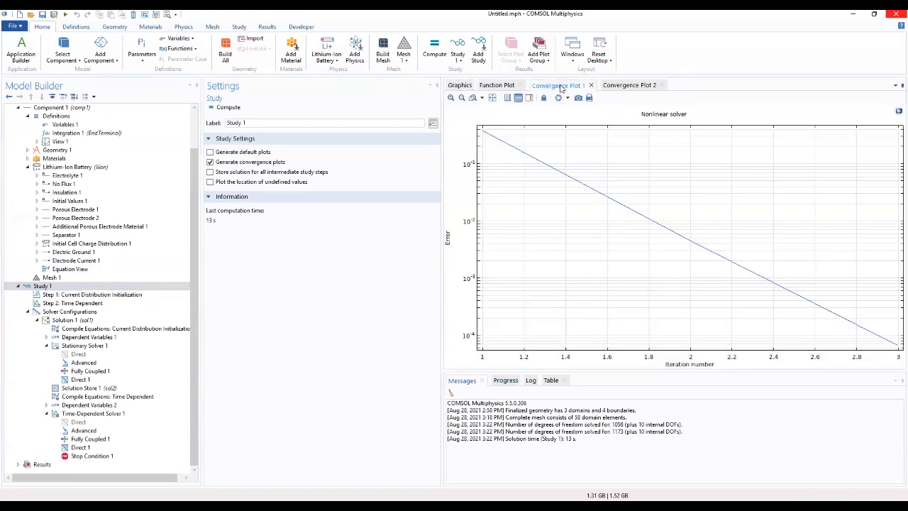
click(609, 85)
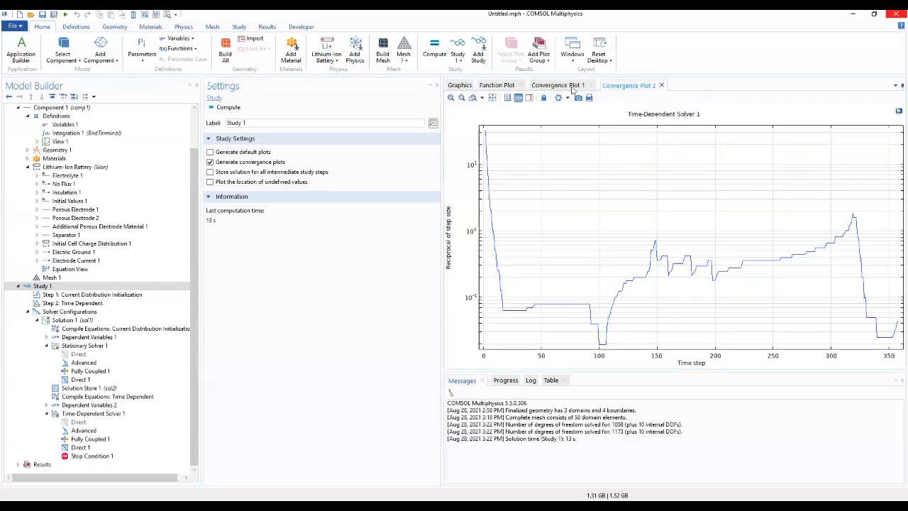
click(502, 88)
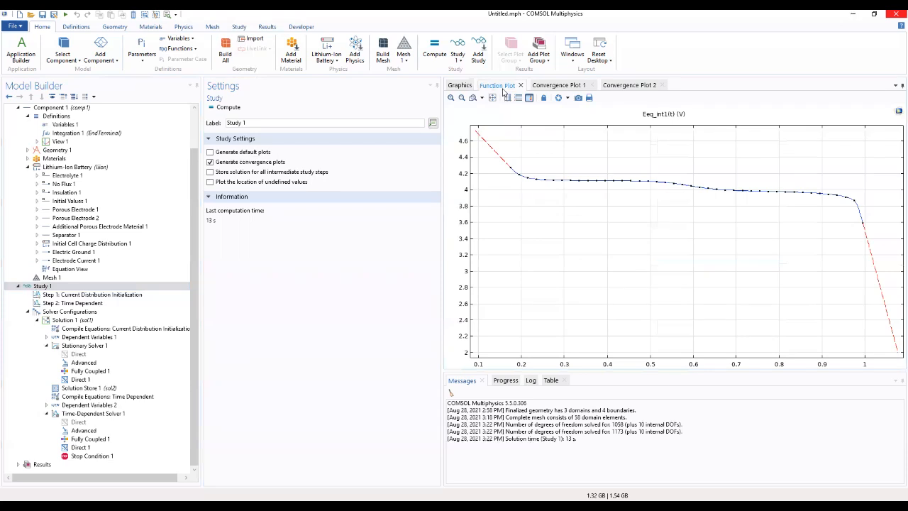
click(558, 85)
click(622, 86)
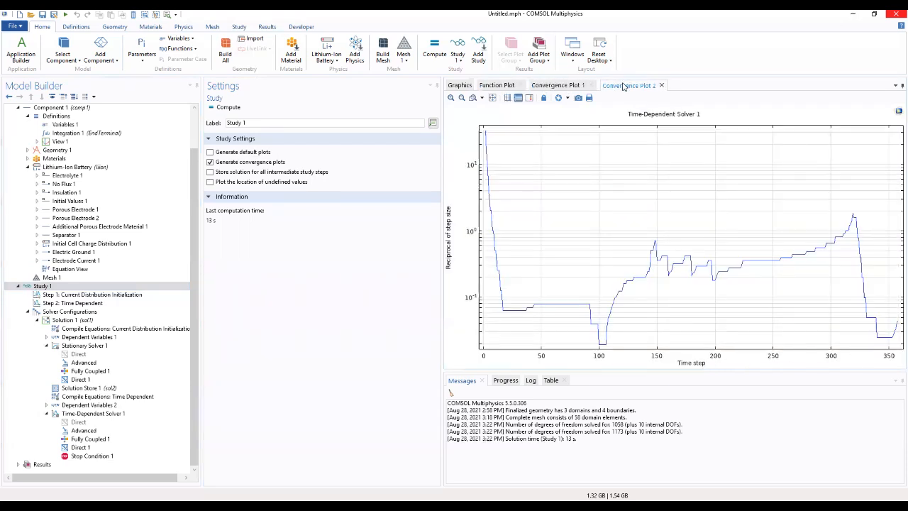
click(510, 381)
click(529, 380)
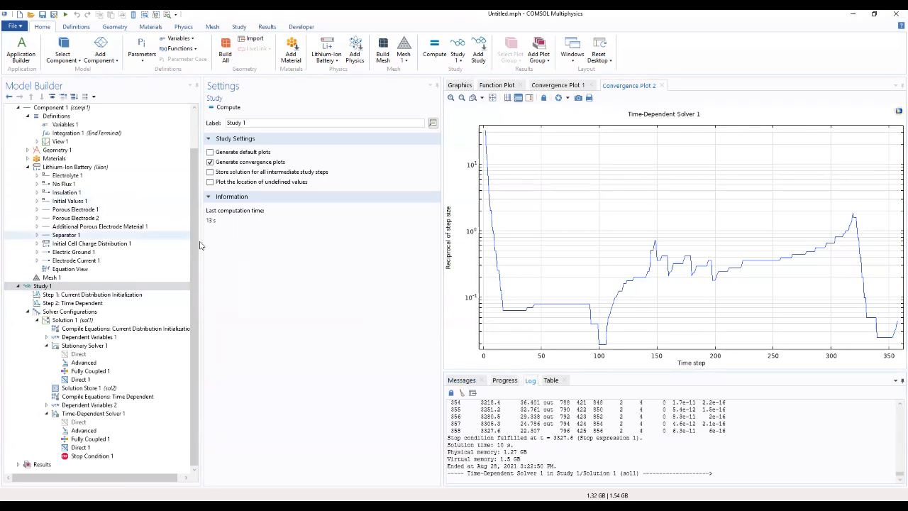
- Review the Results branch, including its tables, export, reports and datasets
click(17, 466)
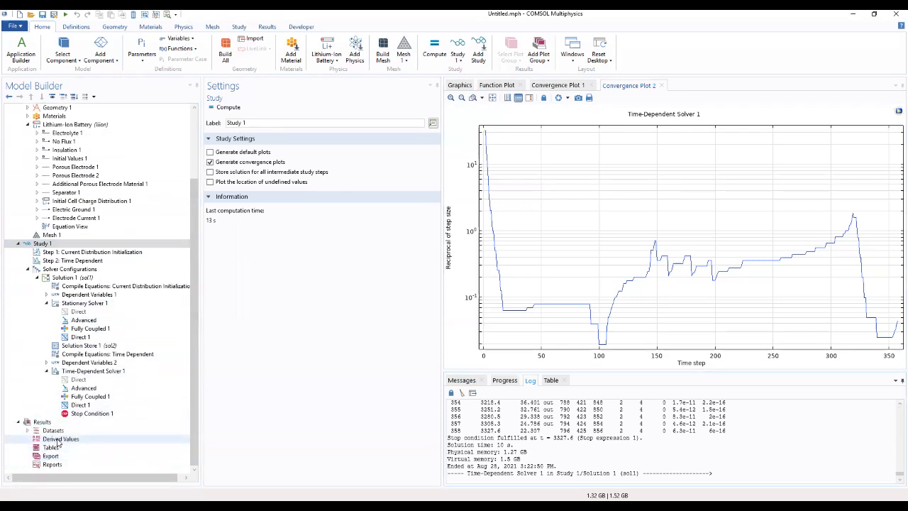
click(52, 447)
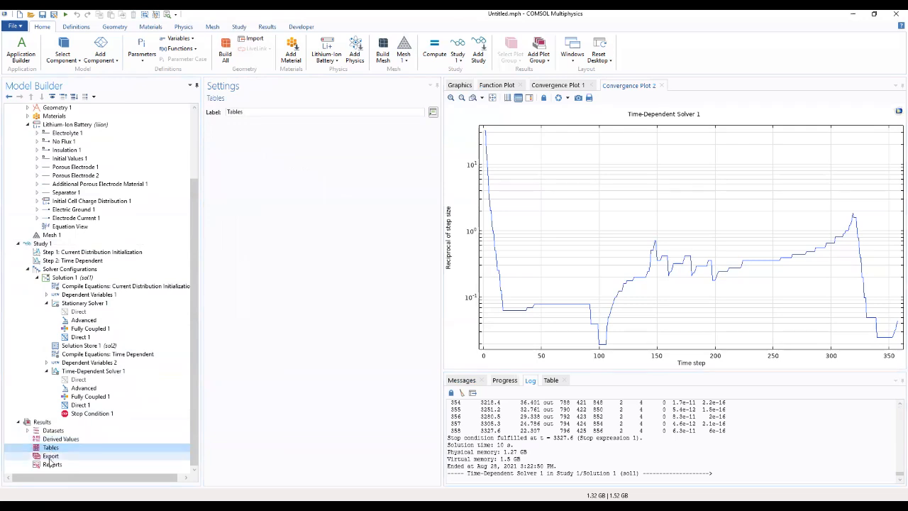
click(51, 456)
click(52, 466)
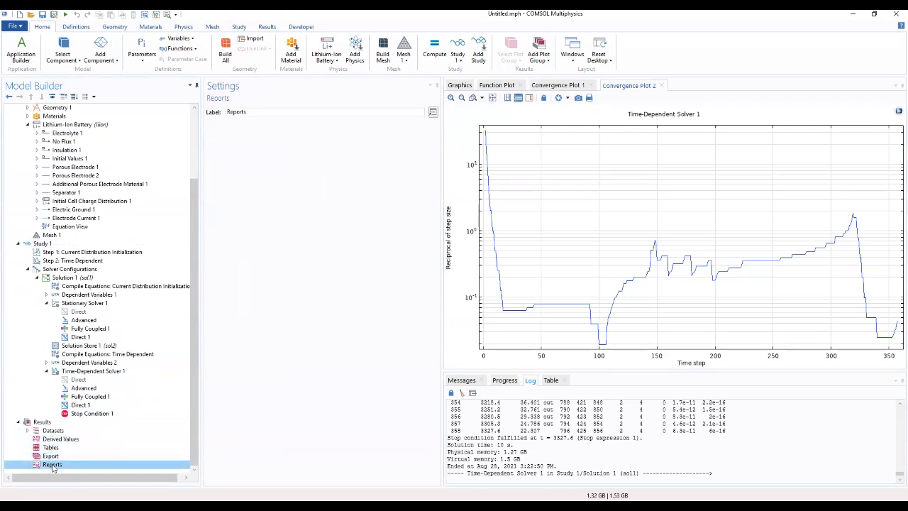
click(44, 430)
click(28, 431)
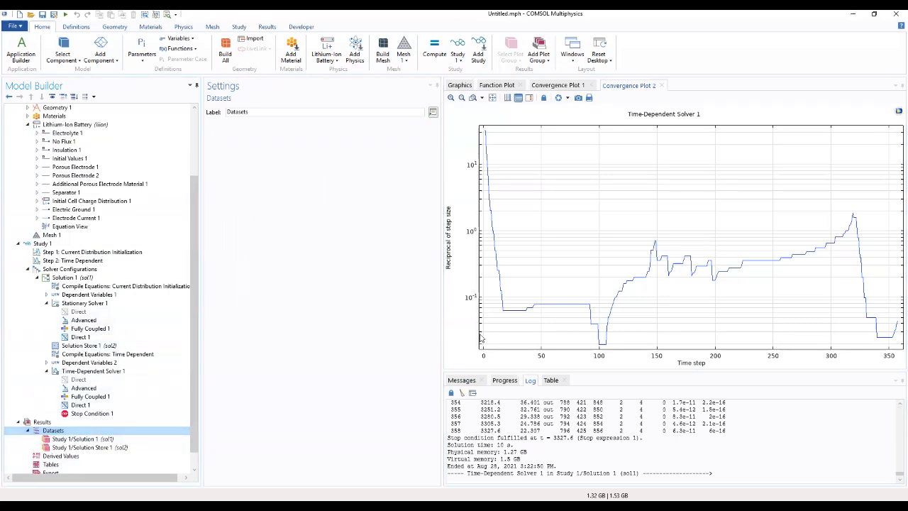
- Inspect the solved fields under Dependent Variables 1, the Dependent Variables 2 settings and the stationary solver's Advanced settings
drag(196, 245, 198, 193)
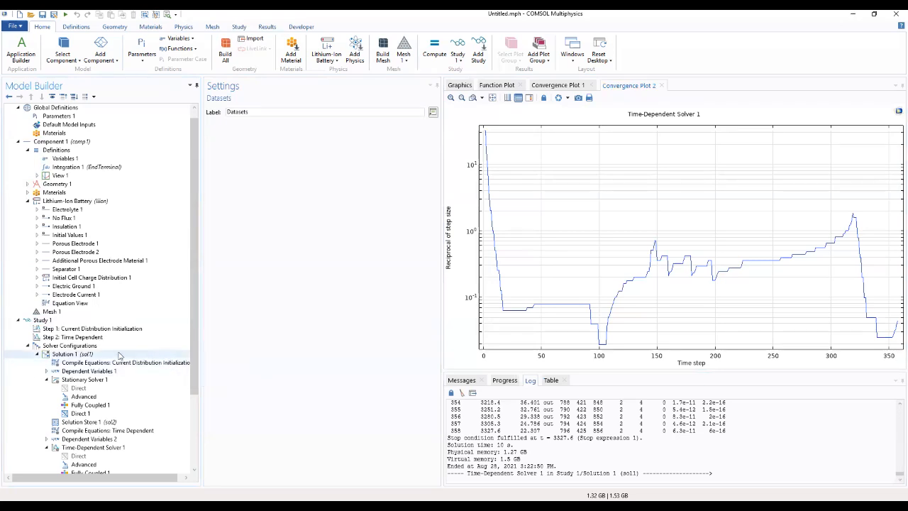
click(47, 372)
click(82, 381)
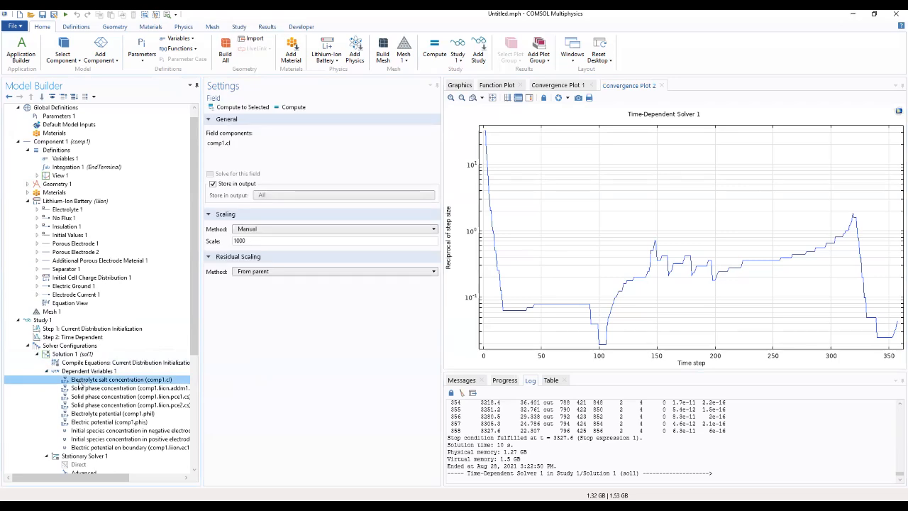
click(82, 388)
click(83, 396)
click(87, 405)
click(89, 414)
scroll(90, 418, down, 6)
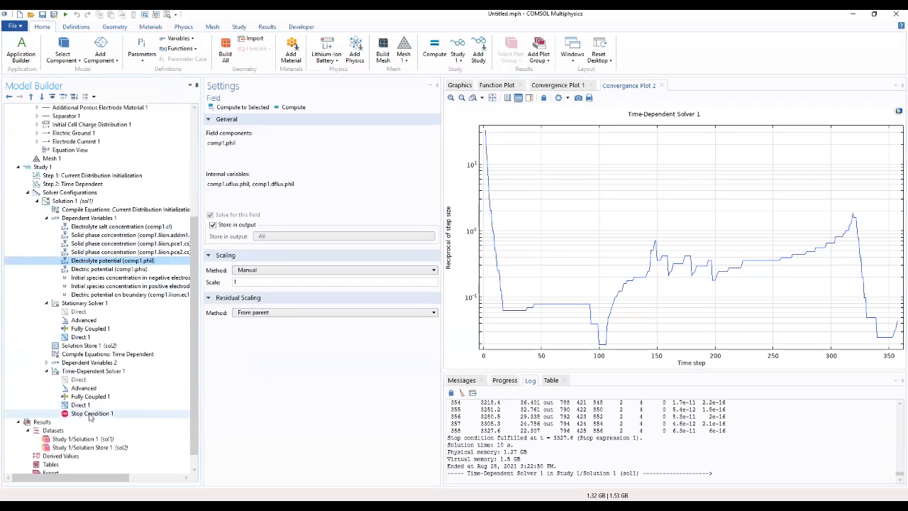
click(91, 363)
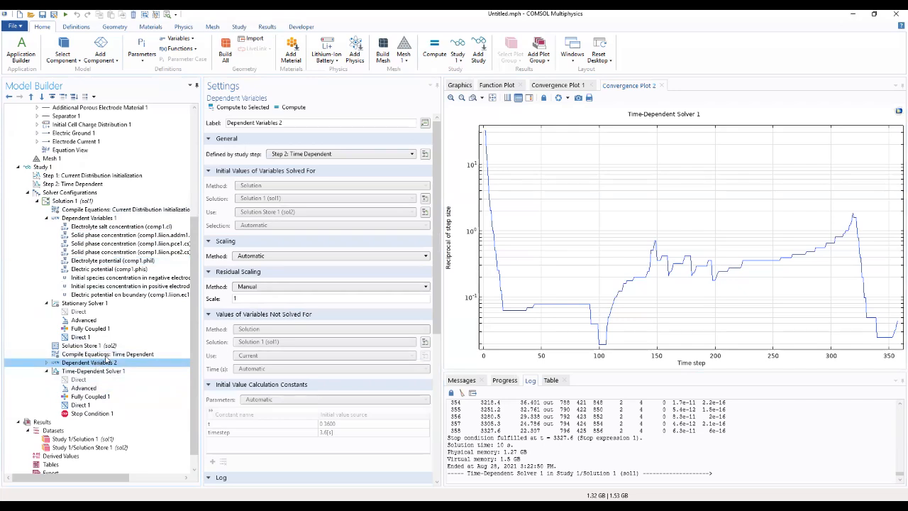
click(189, 321)
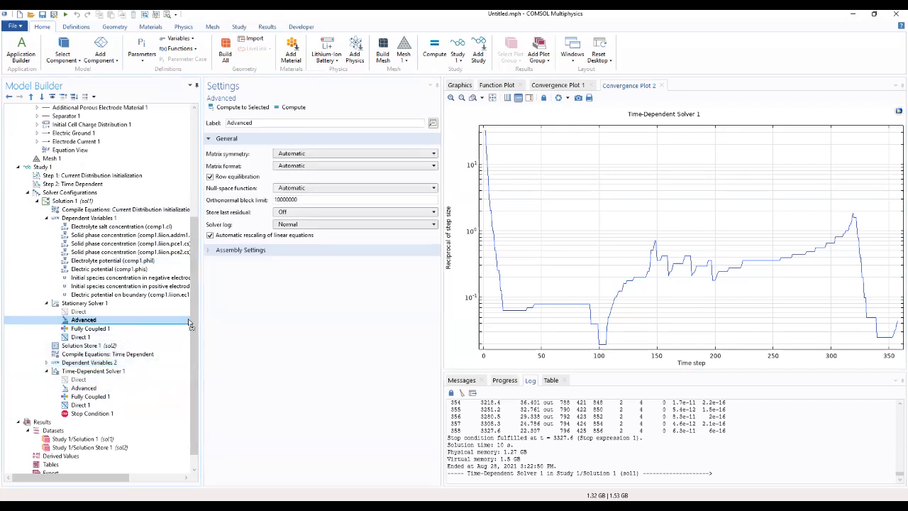
- Add a 1D plot group to the results and label it "Constant current 1C discharge"
scroll(197, 332, down, 1)
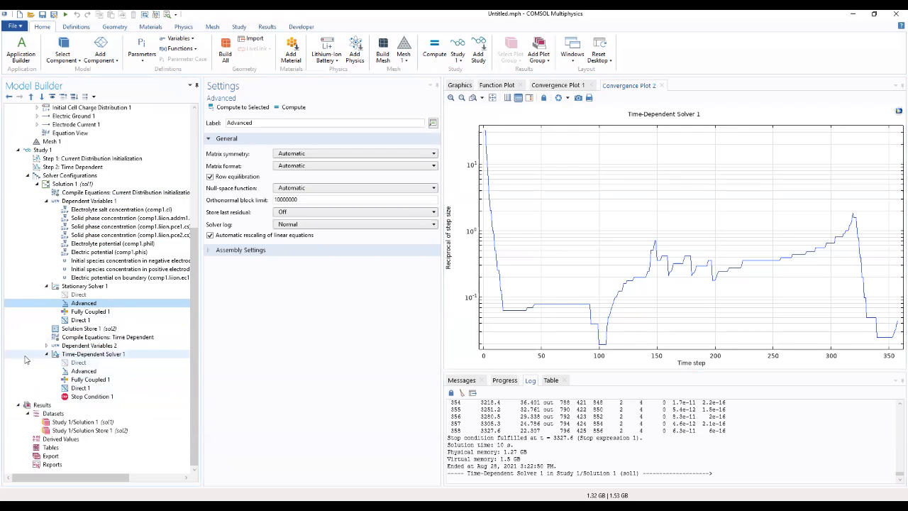
click(49, 406)
right_click(49, 404)
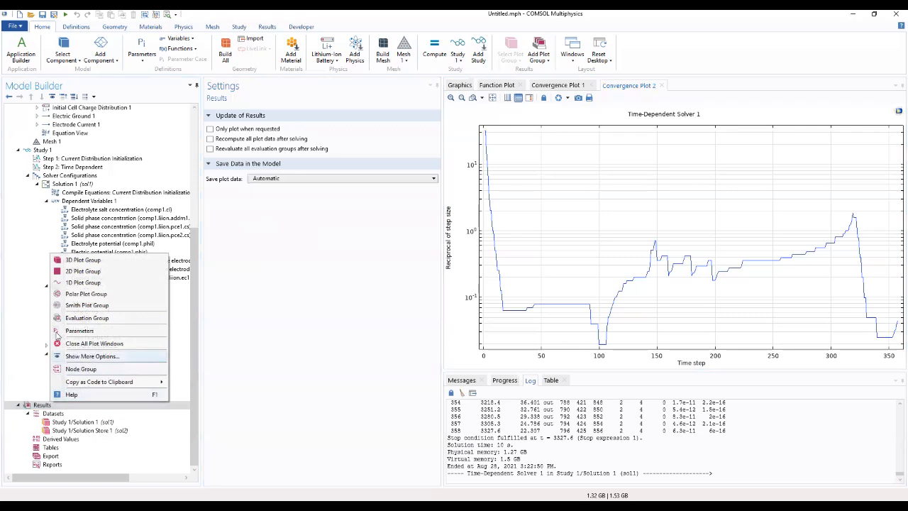
click(83, 282)
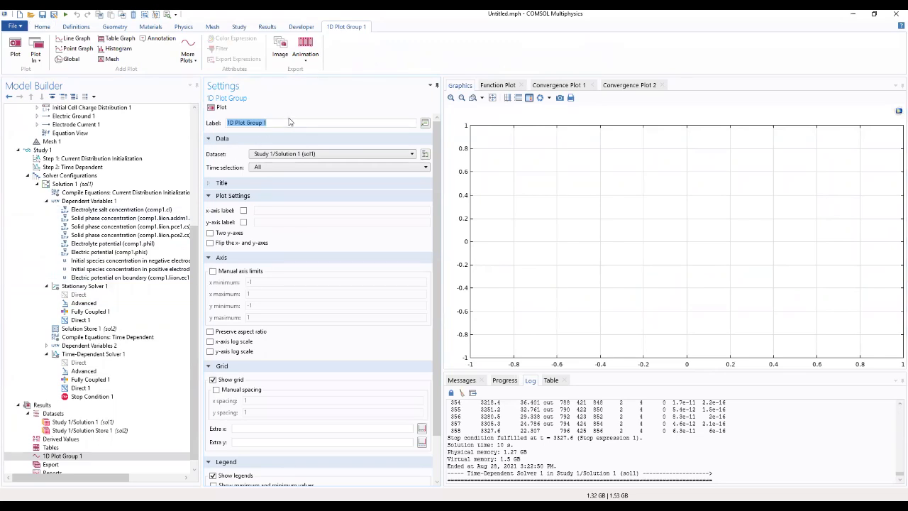
text(Constant current 1C discharge)
- Add a point graph to the Constant current 1C discharge plot group, evaluated at point 4, the far end of the cell geometry
click(98, 458)
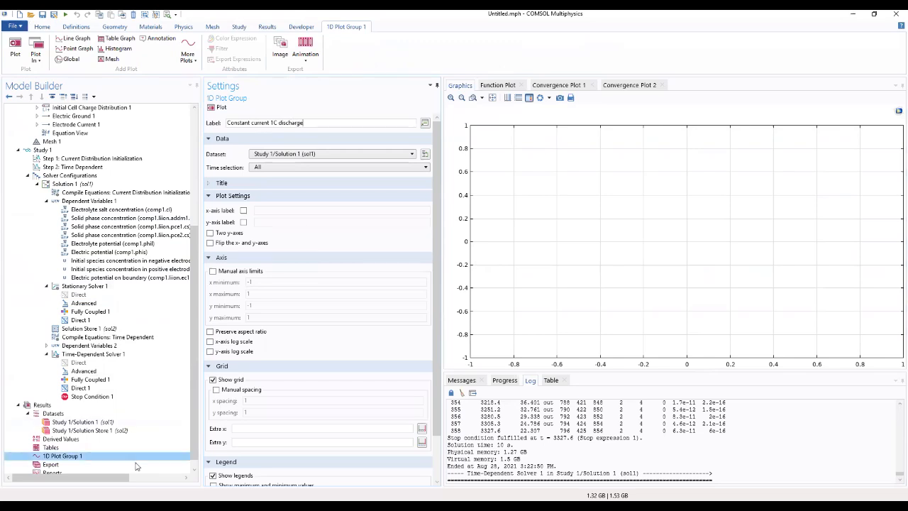
right_click(98, 458)
click(128, 246)
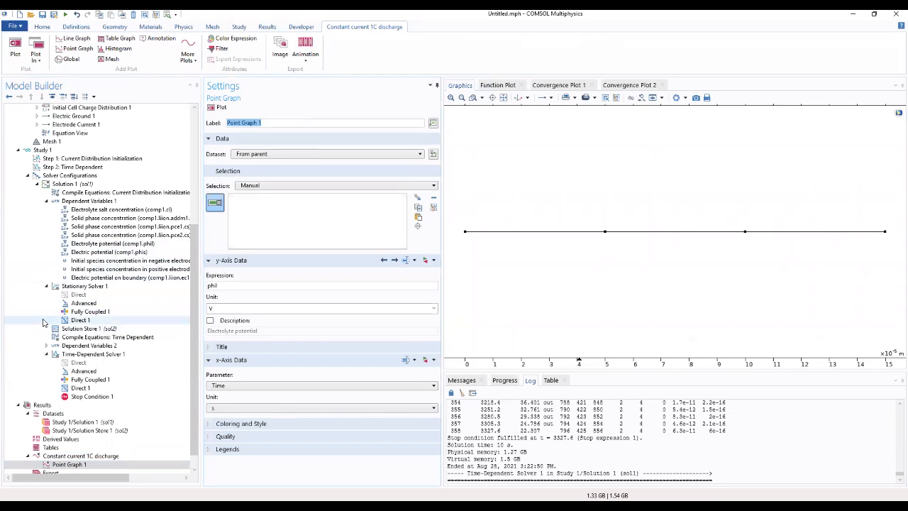
click(883, 232)
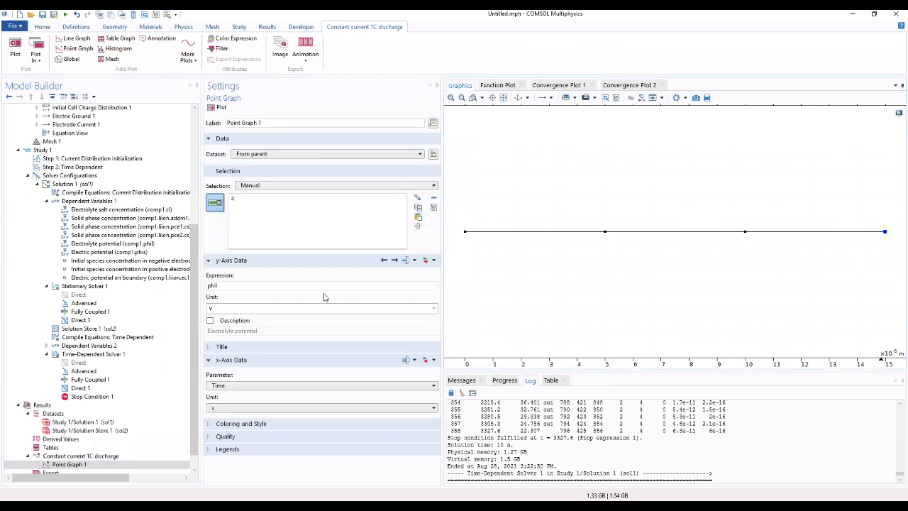
- Set the point graph's y-axis expression to the lithium-ion battery's electric potential, phis, and plot it
click(427, 260)
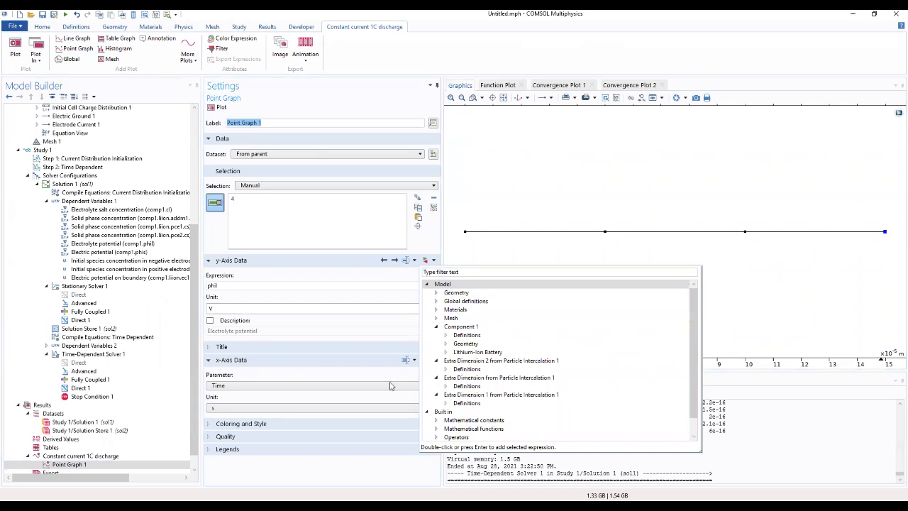
click(446, 352)
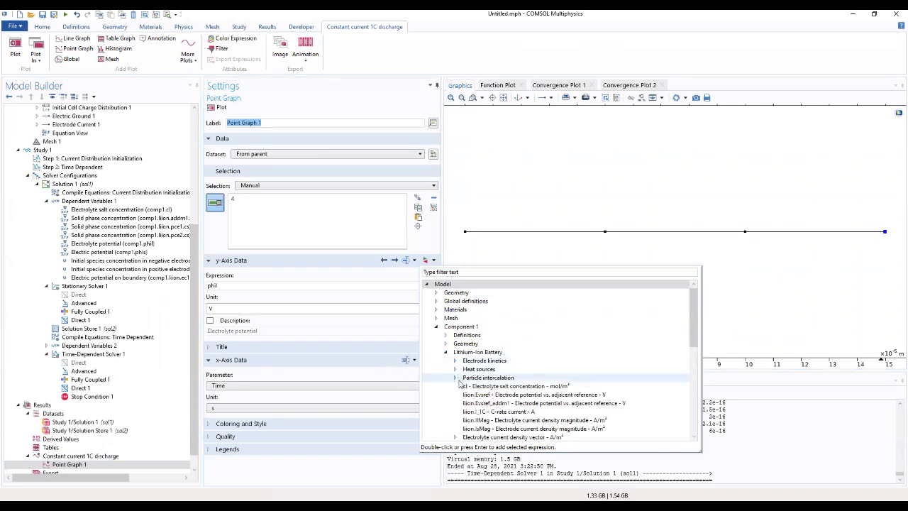
scroll(459, 381, down, 1)
scroll(460, 385, down, 6)
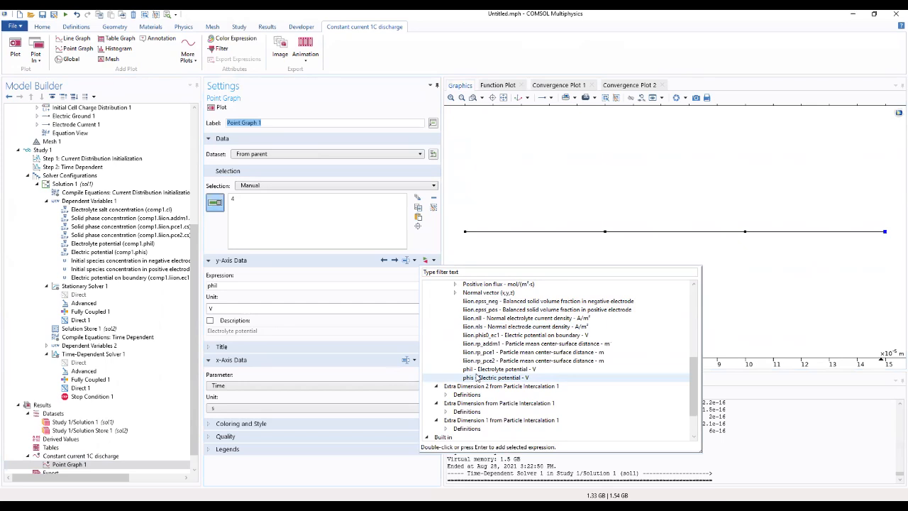
click(477, 378)
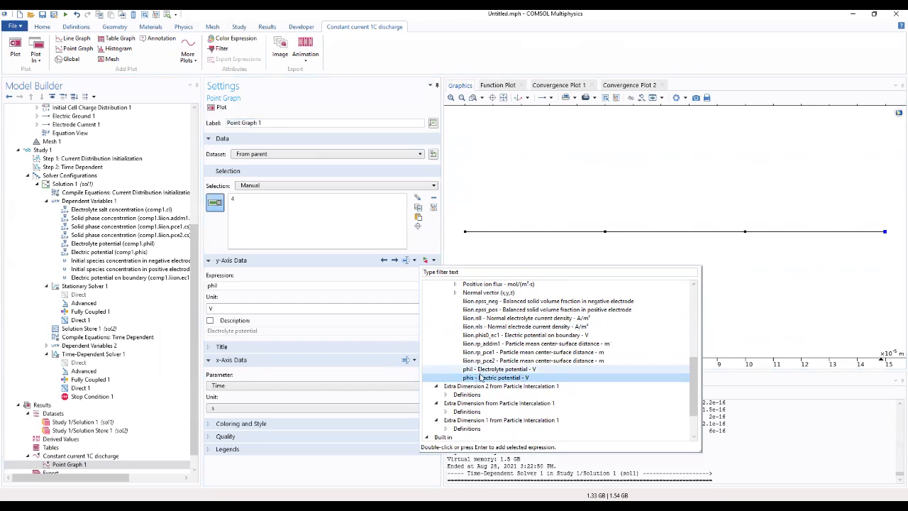
double_click(480, 378)
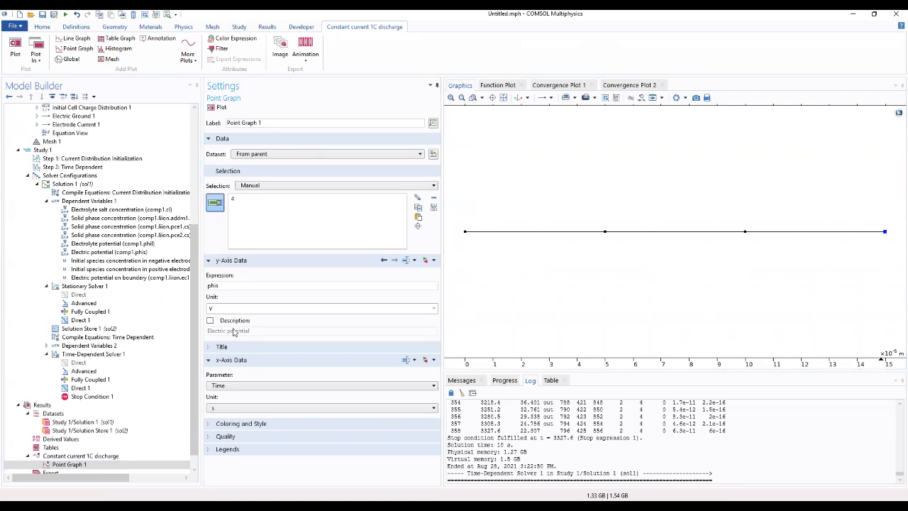
click(217, 107)
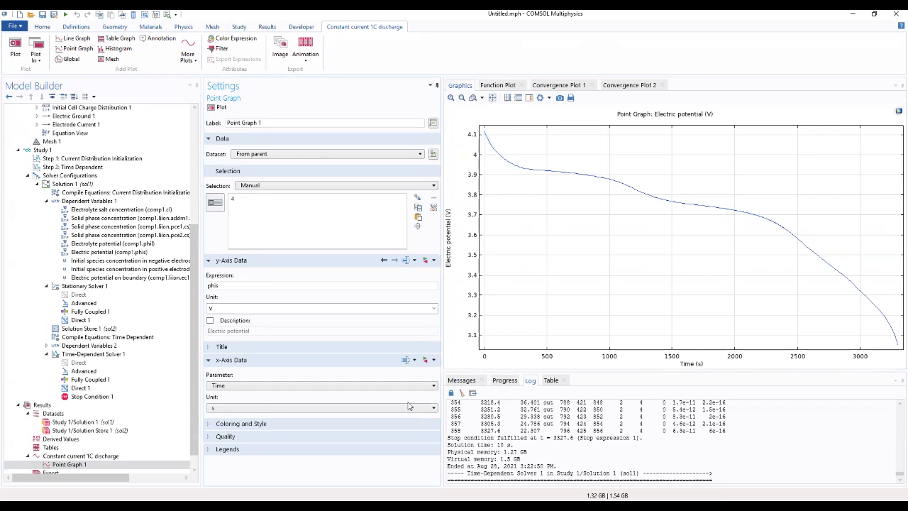
- Enable a custom y-axis label for the Constant current 1C discharge plot group and set it to "Voltage (V)"
click(89, 455)
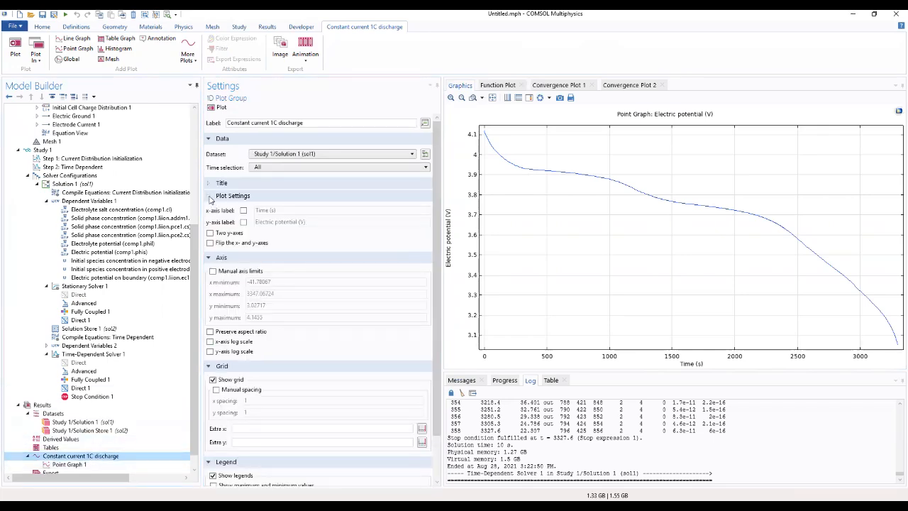
click(244, 223)
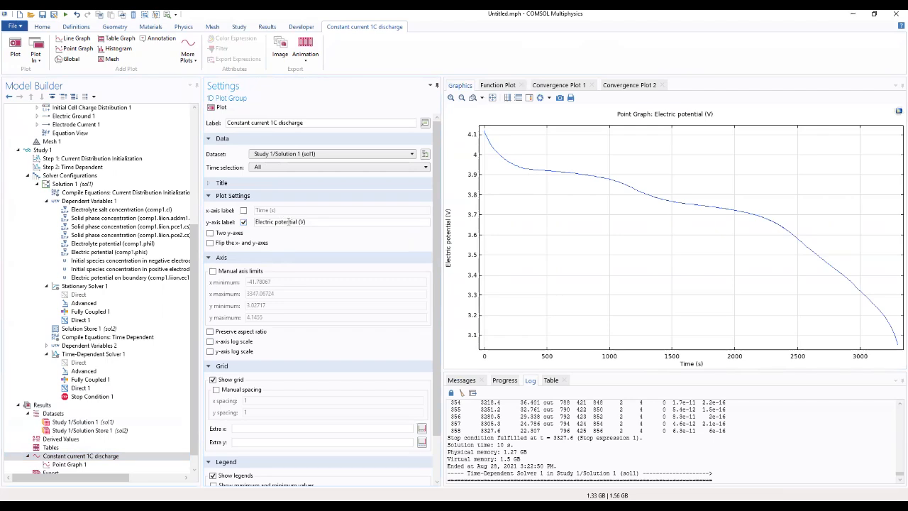
drag(298, 221, 248, 234)
key(BackSpace)
text(Voltage)
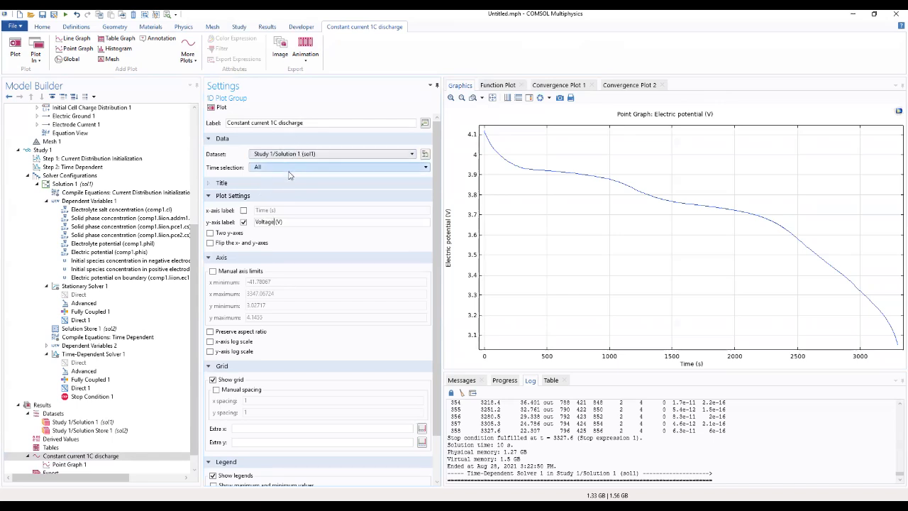
- Give the plot group a manual title copied from its label, "Constant current 1C discharge", and replot
click(282, 183)
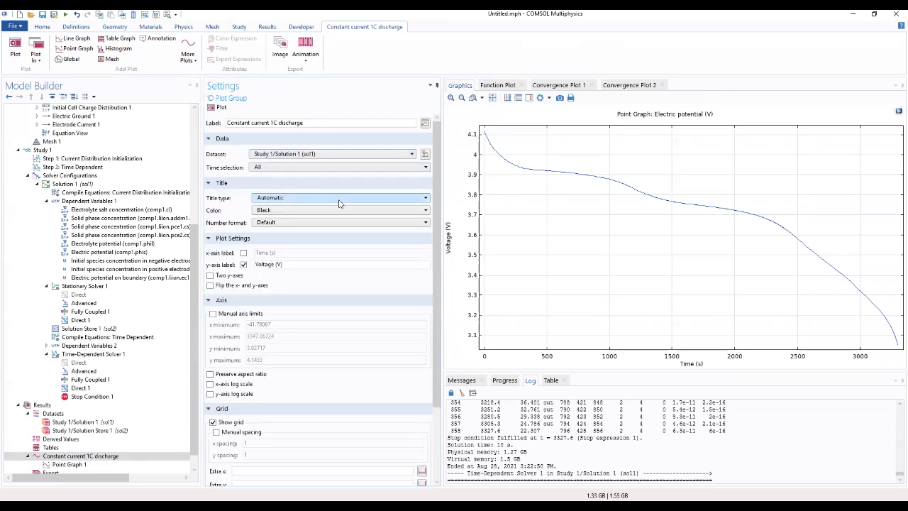
click(339, 201)
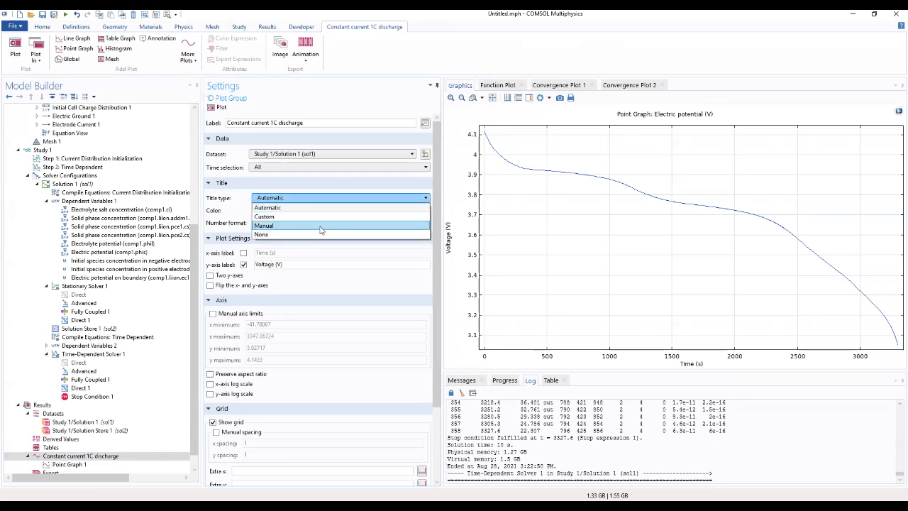
click(319, 226)
drag(325, 122, 214, 126)
key(ctrl+c)
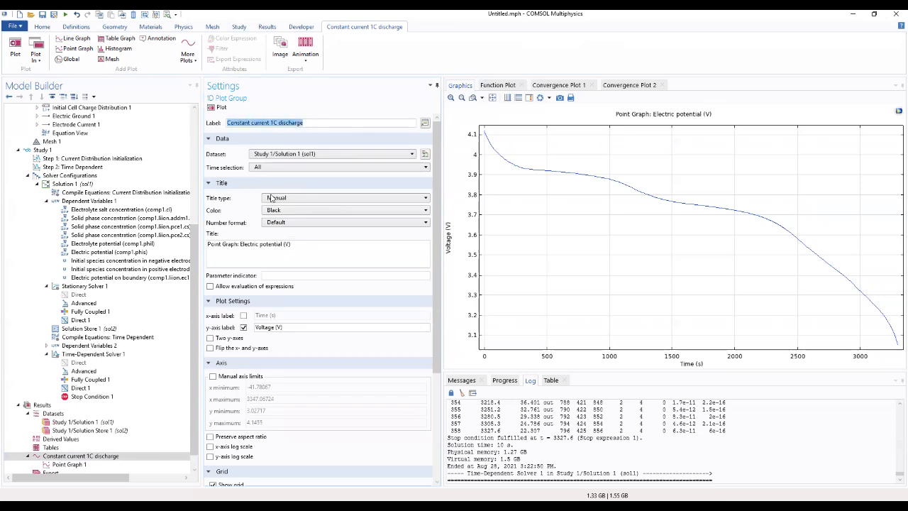
drag(266, 257, 159, 238)
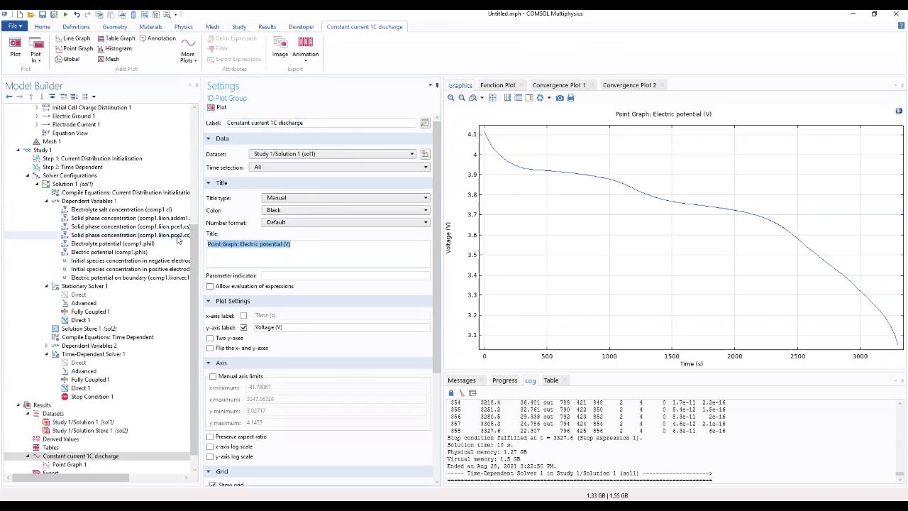
key(ctrl+v)
click(217, 107)
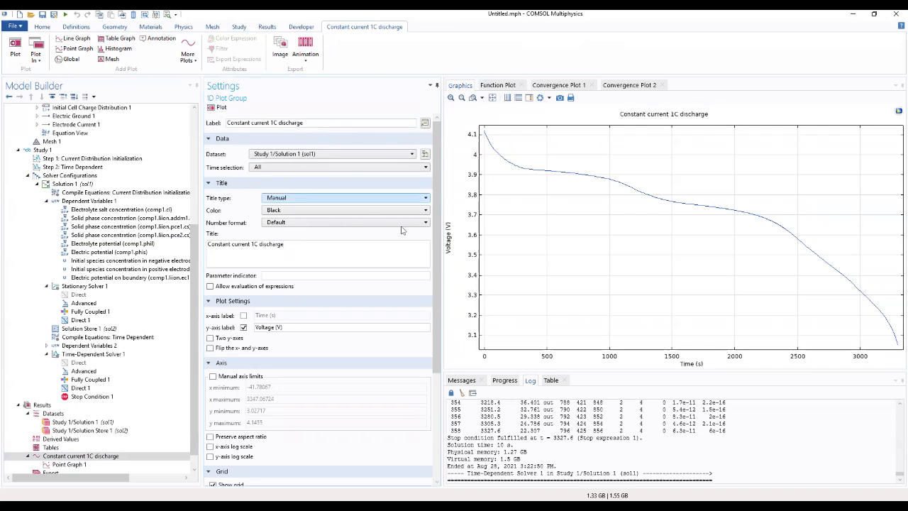
scroll(417, 344, down, 5)
drag(416, 341, 416, 353)
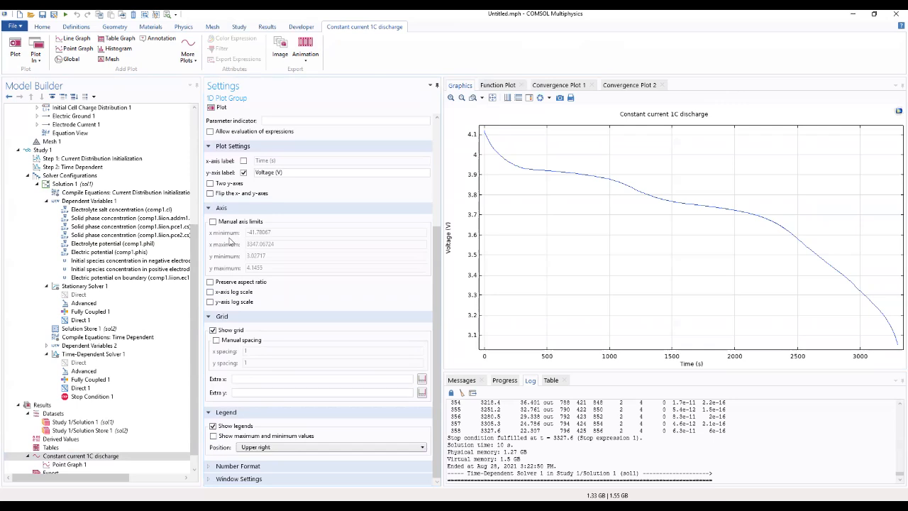
- Enable manual axis limits for the Constant current 1C discharge plot group and set the x range from 0 to 3600
click(213, 222)
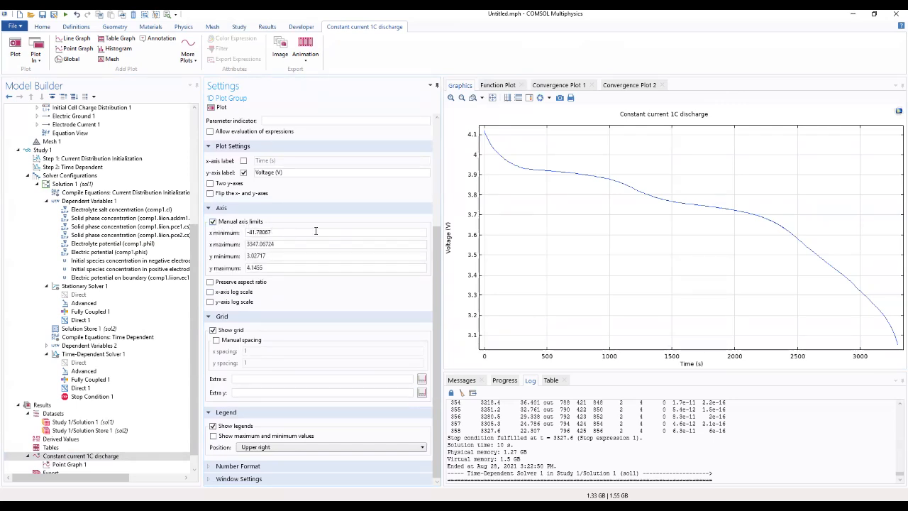
drag(316, 232, 248, 232)
text(0)
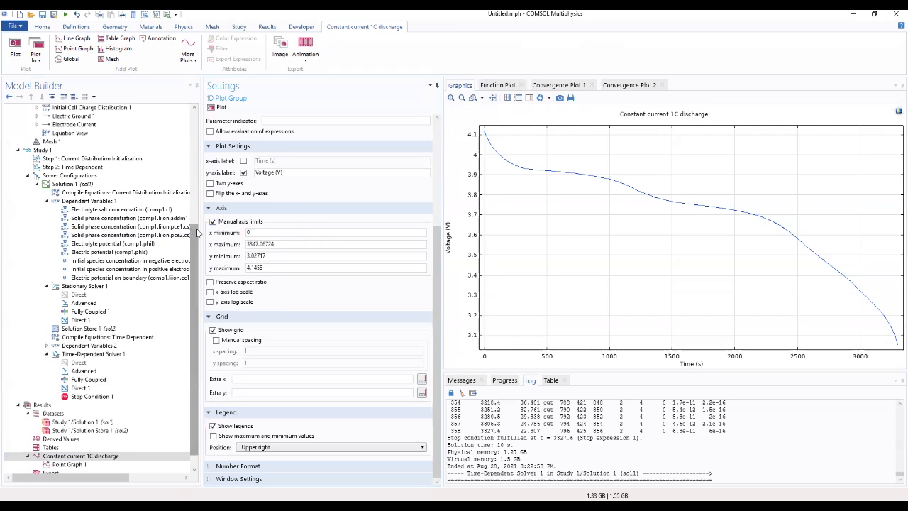
drag(298, 244, 234, 244)
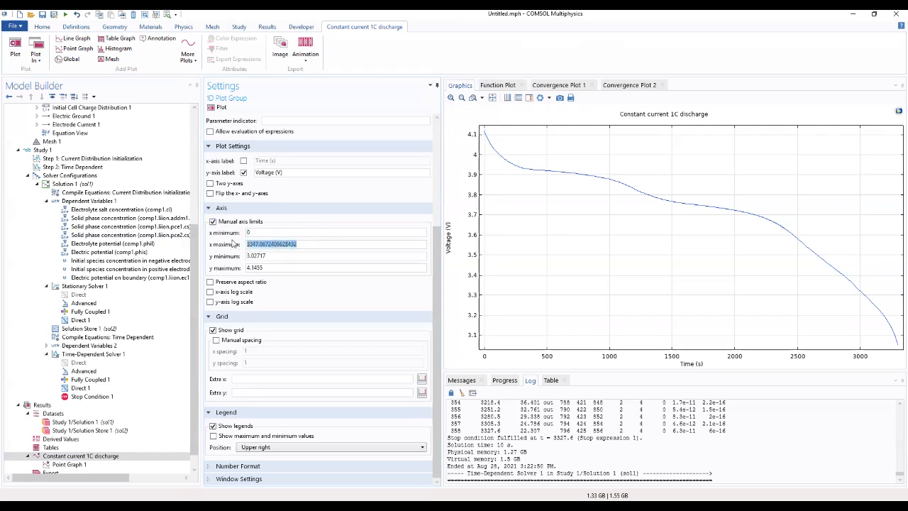
text(33)
text(00)
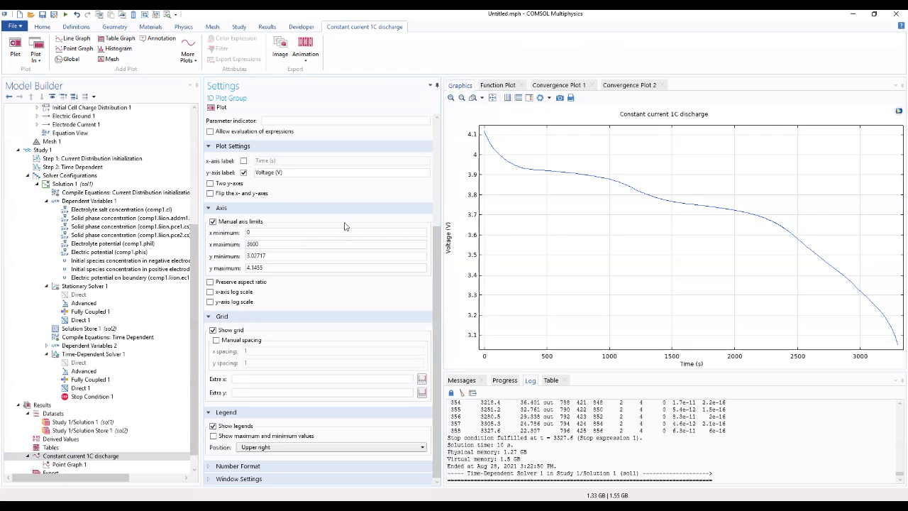
- Set the plot group's y-axis limits to a minimum of 3 and a maximum of 4.2, and replot
drag(303, 255, 218, 269)
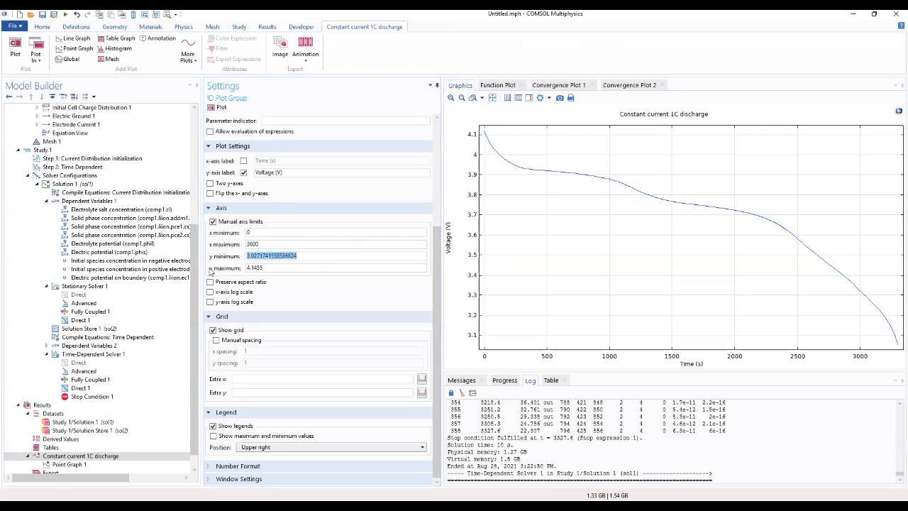
text(3)
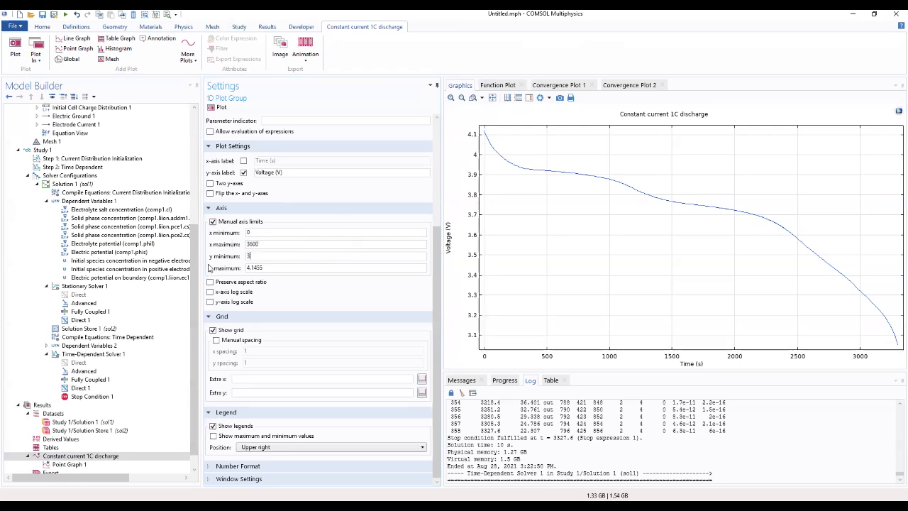
click(311, 267)
drag(311, 267, 156, 273)
text(4.2)
click(253, 282)
click(211, 107)
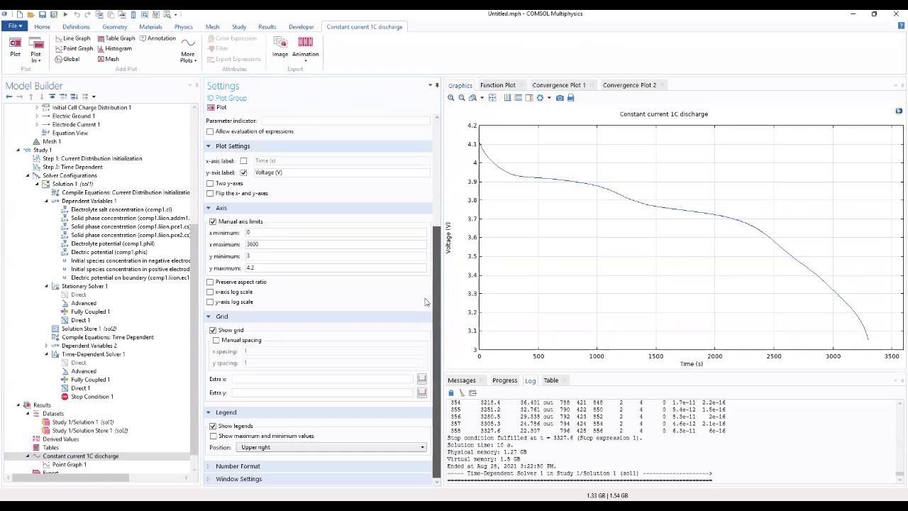
click(241, 466)
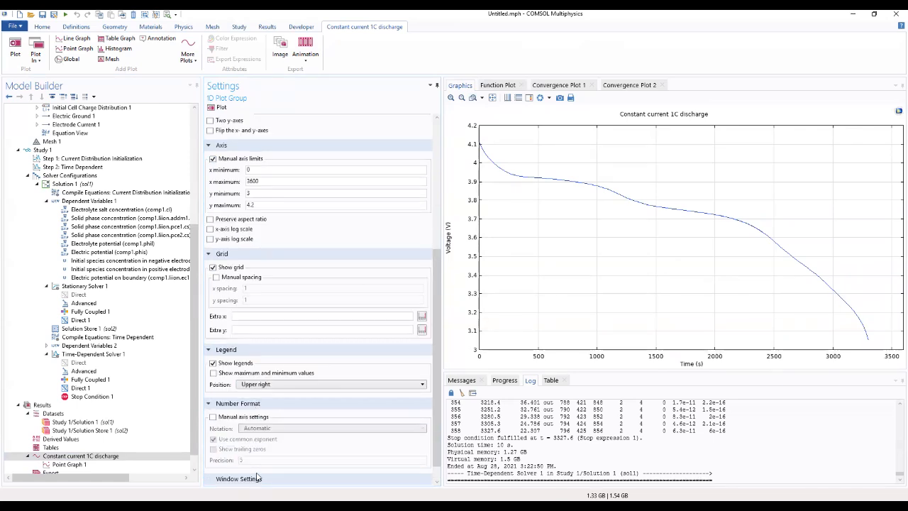
click(258, 478)
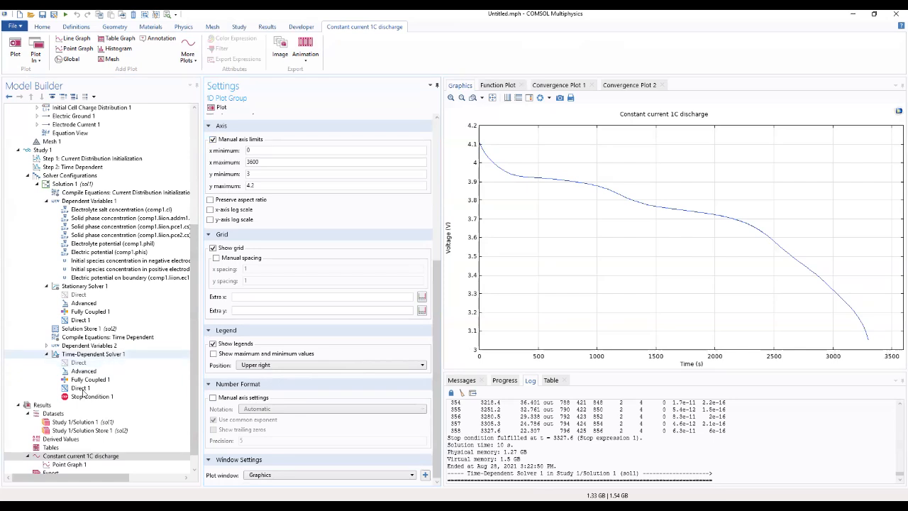
- Add a new 1D plot group to the results and label it "Surface concentration Positive"
click(44, 407)
right_click(44, 408)
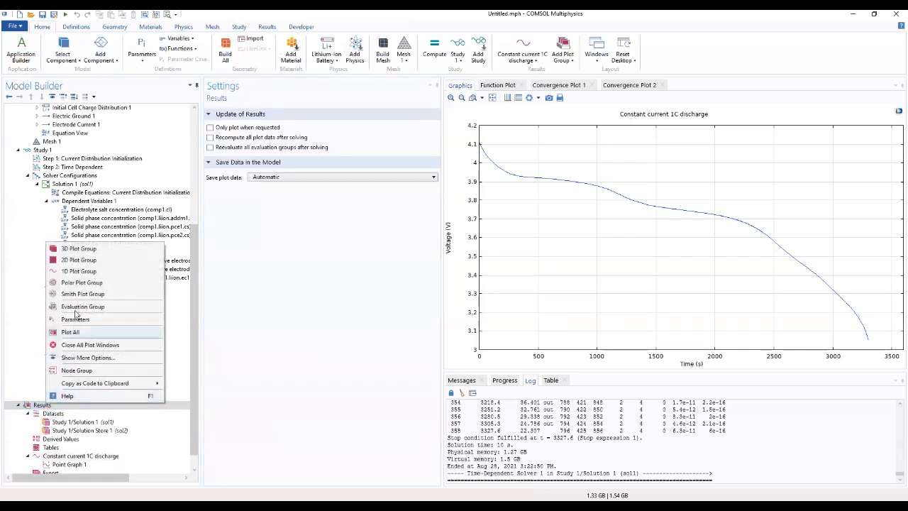
click(81, 272)
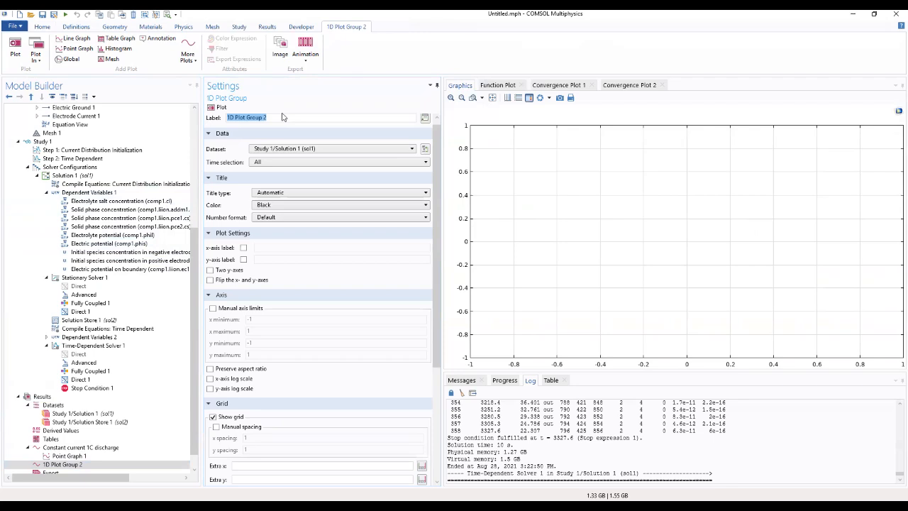
text(Surface concentration Positive)
click(126, 456)
click(122, 464)
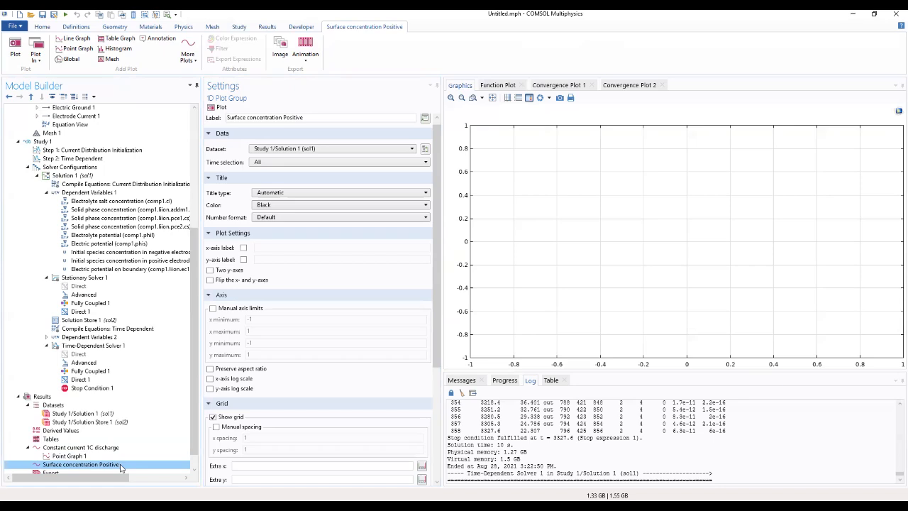
- Add a point graph to the Surface concentration Positive plot group, evaluated at point 4, the far end of the cell geometry
right_click(121, 468)
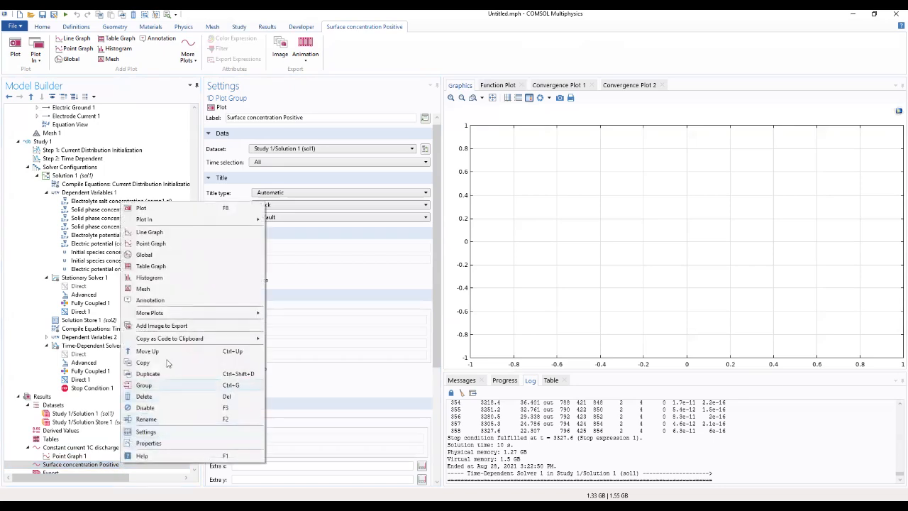
click(171, 243)
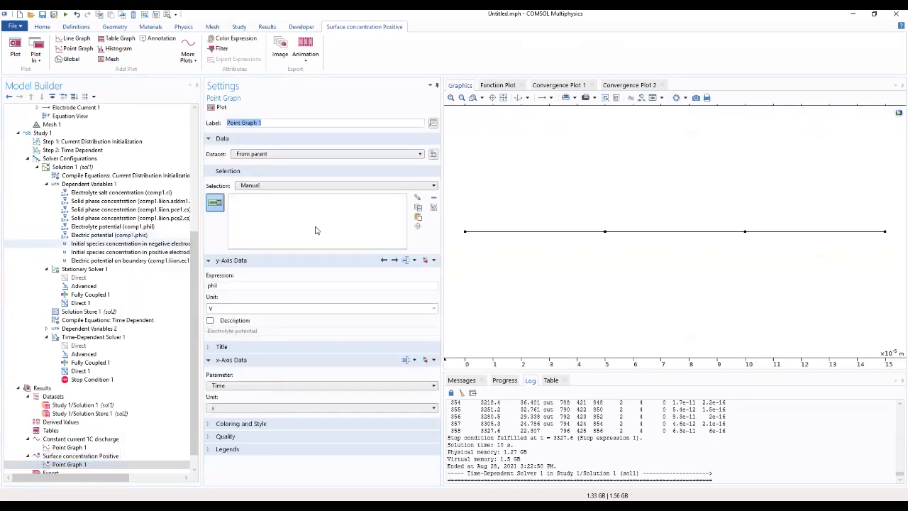
click(885, 233)
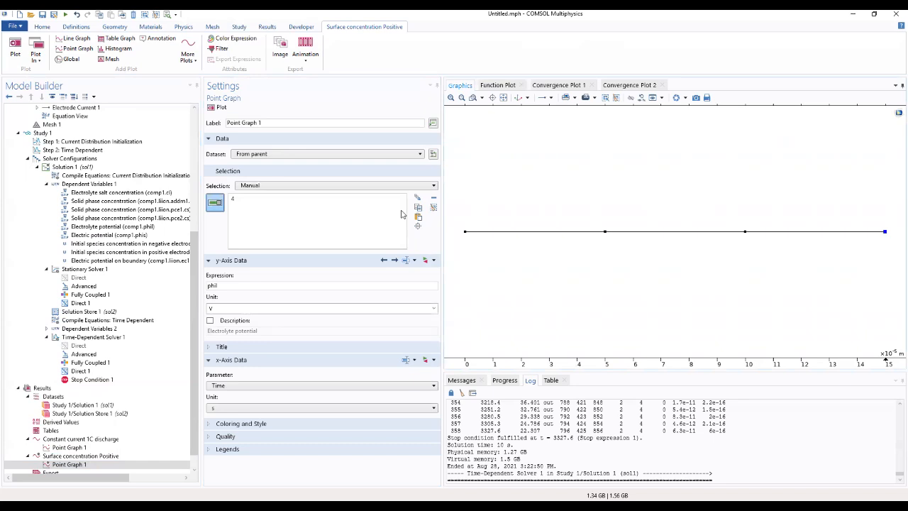
- Set the point graph's y-axis expression to the particle intercalation variable liion.cs_surface, the insertion particle surface concentration
click(434, 261)
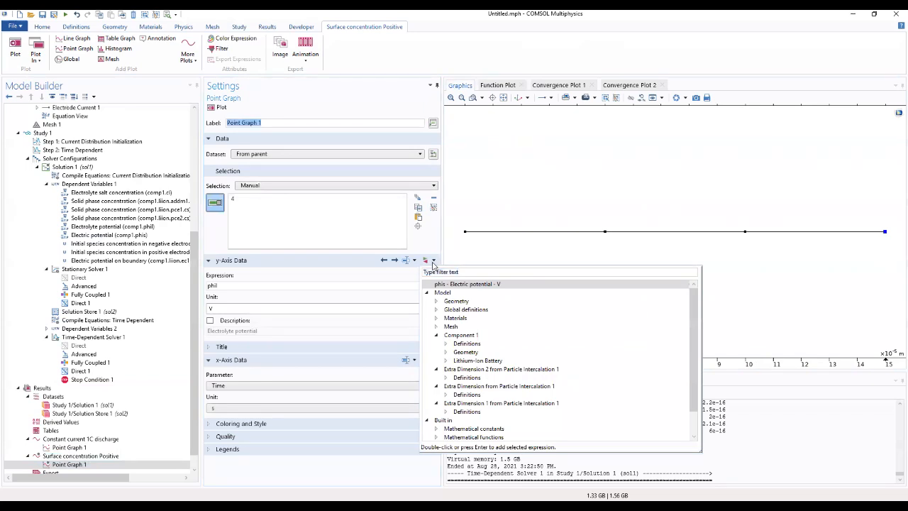
click(444, 361)
scroll(517, 406, down, 3)
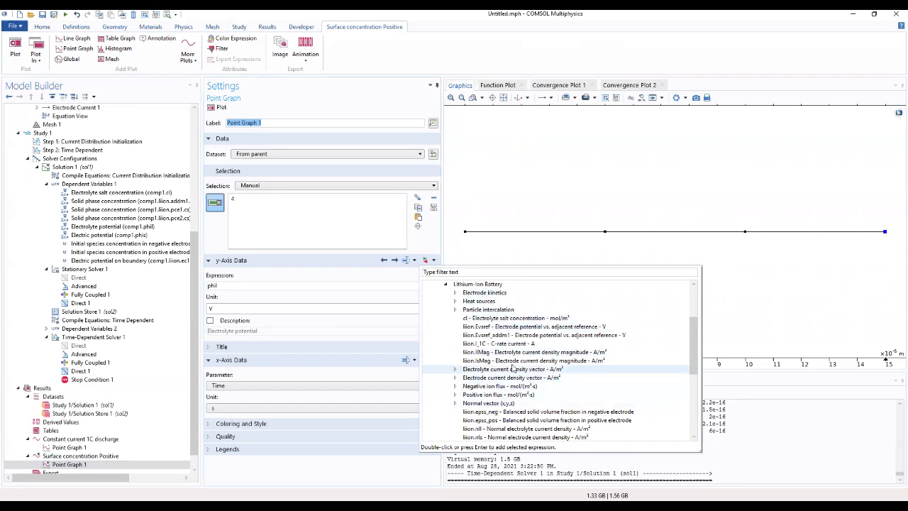
scroll(483, 341, up, 1)
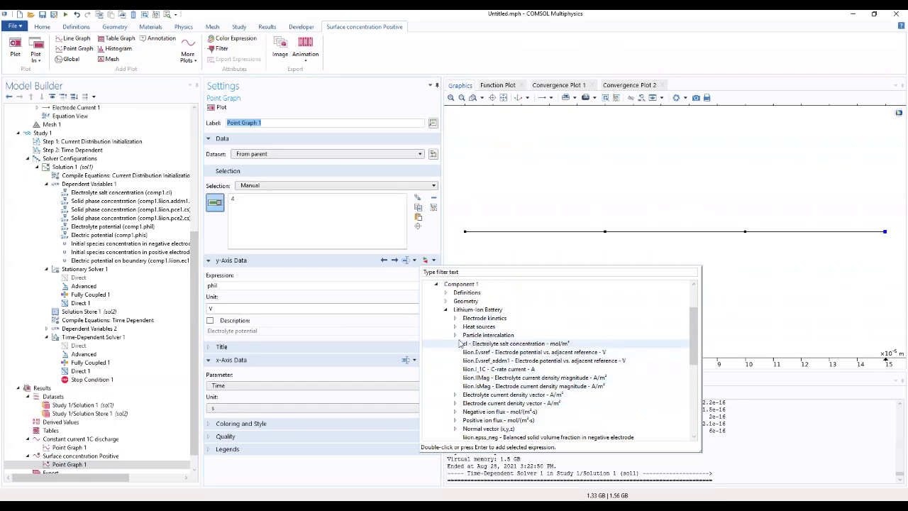
click(464, 339)
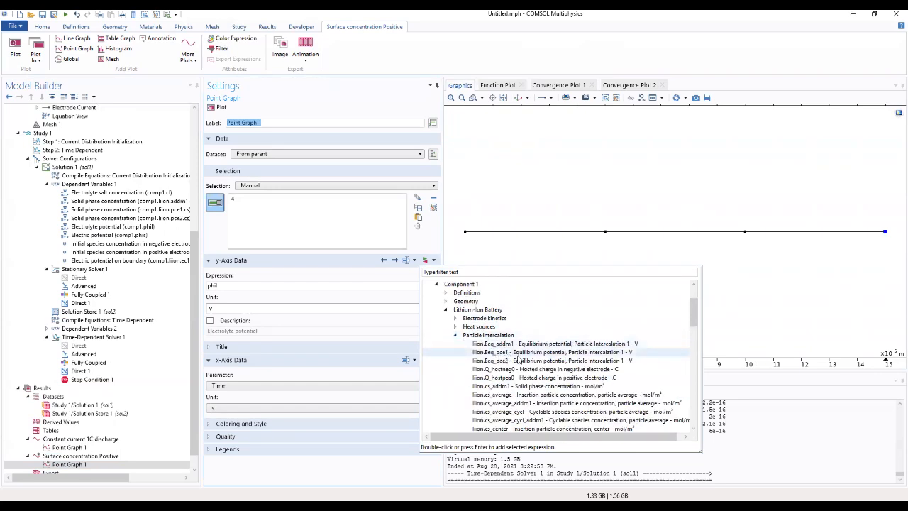
scroll(519, 353, down, 1)
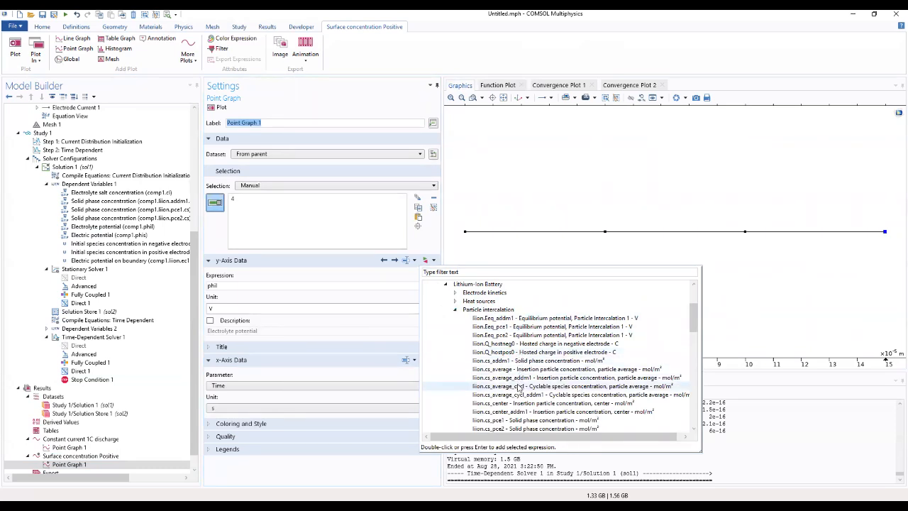
scroll(526, 393, down, 1)
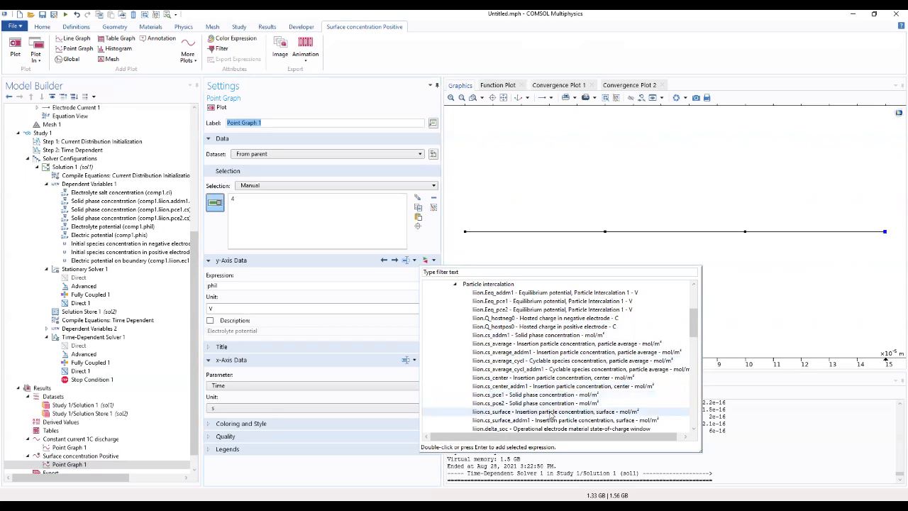
double_click(551, 413)
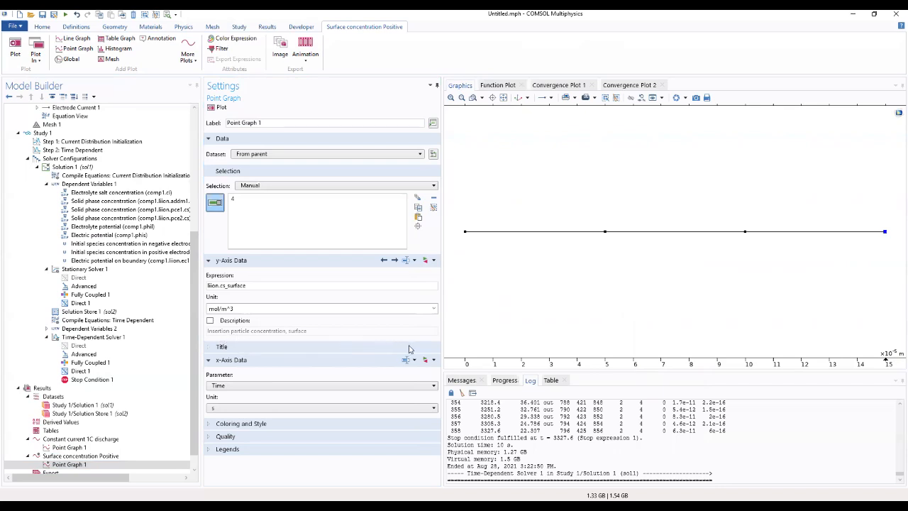
- Show a manual legend reading "NCA" for the surface concentration point graph and plot it
click(212, 449)
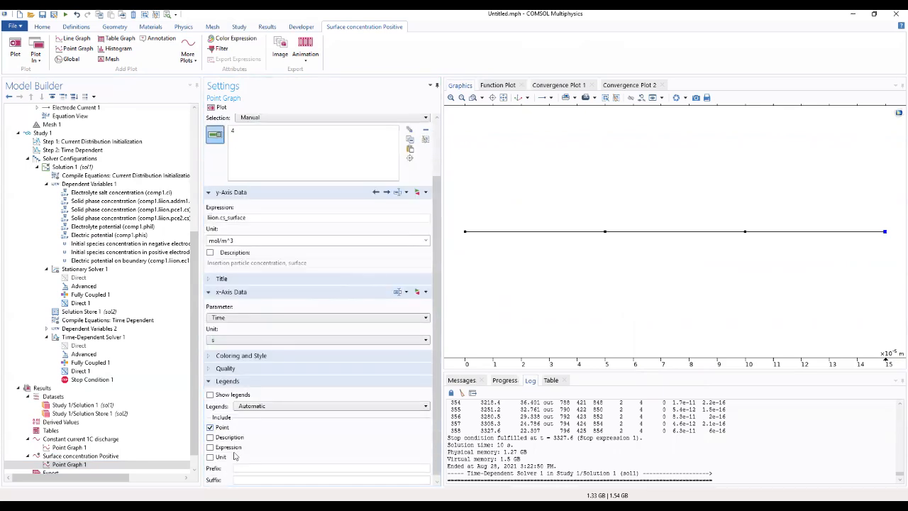
click(262, 406)
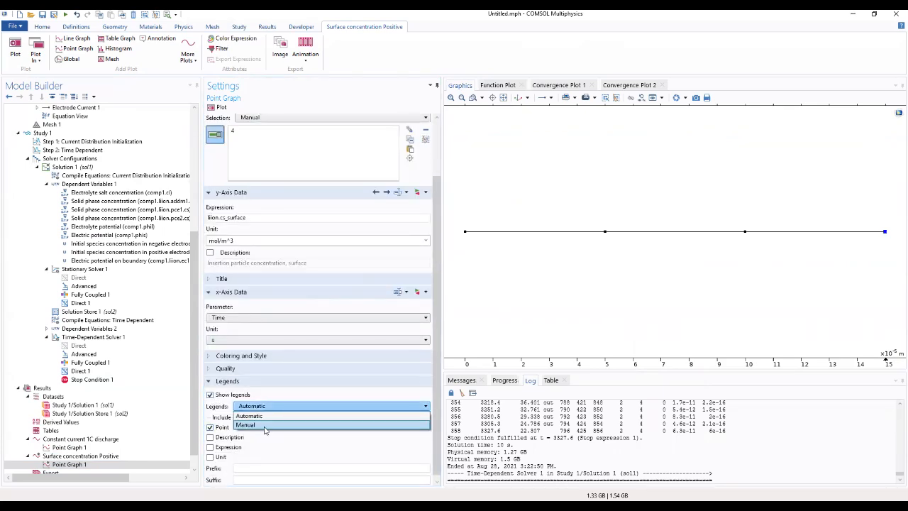
click(265, 425)
click(248, 431)
click(249, 431)
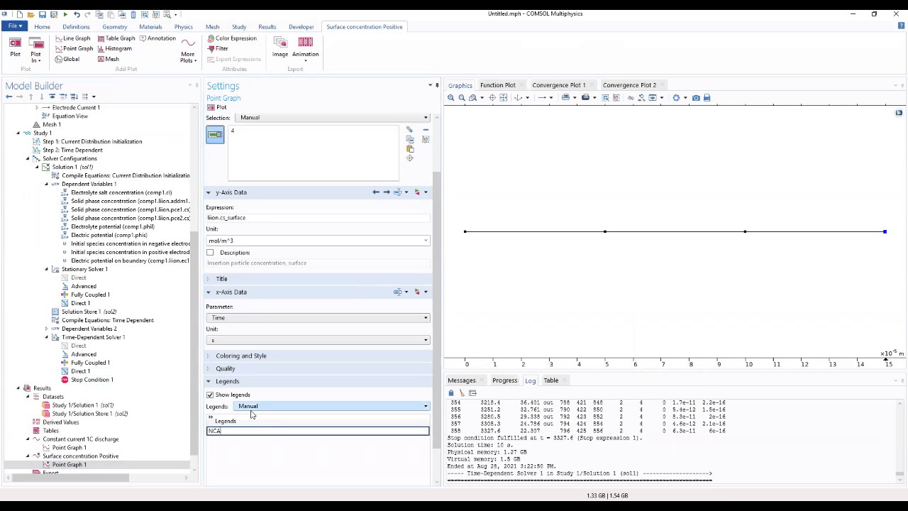
click(252, 441)
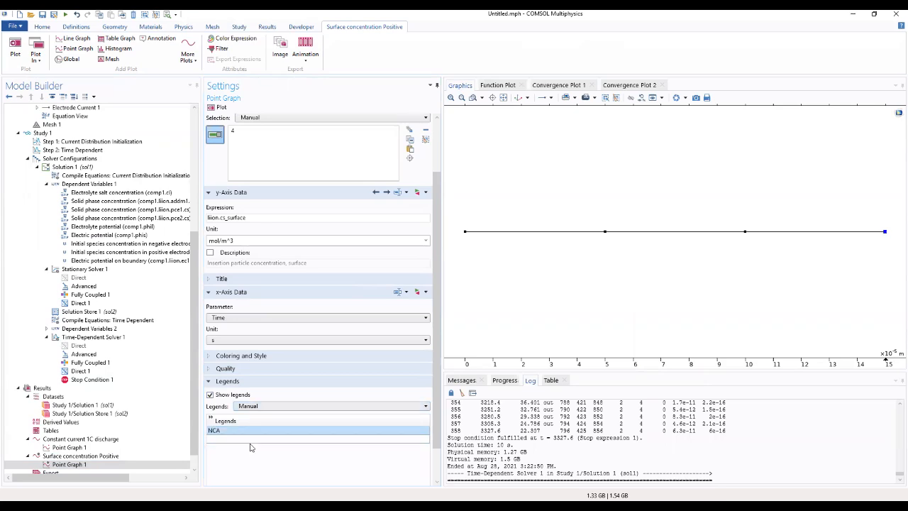
click(212, 109)
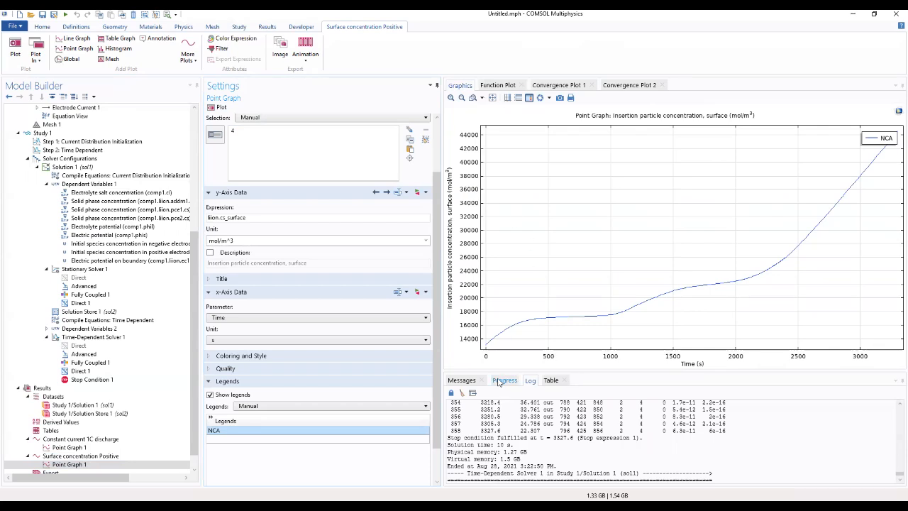
drag(587, 370, 588, 445)
- Duplicate the point graph in the Surface concentration Positive plot group and select the copy
click(138, 465)
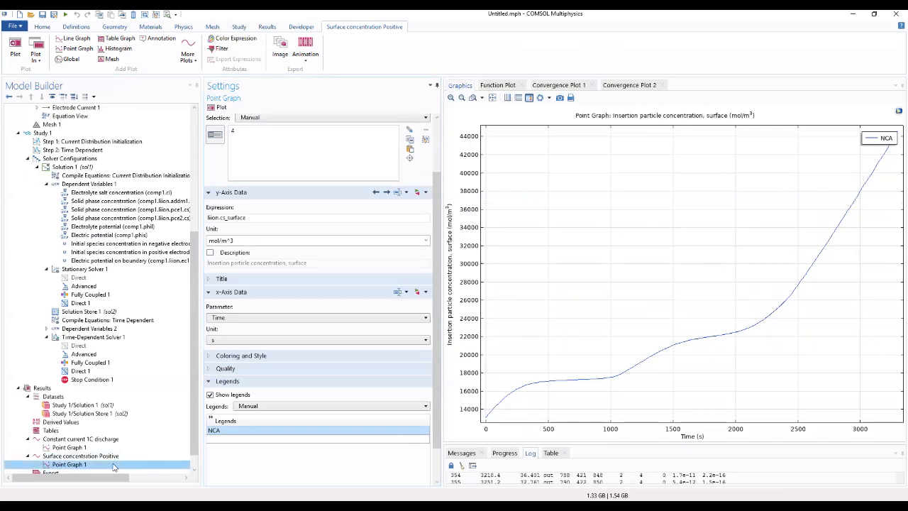
right_click(108, 467)
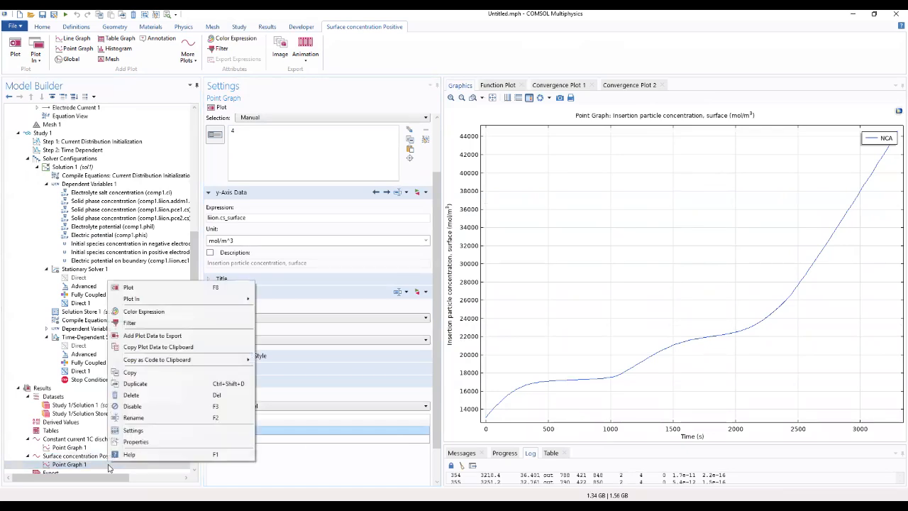
click(146, 388)
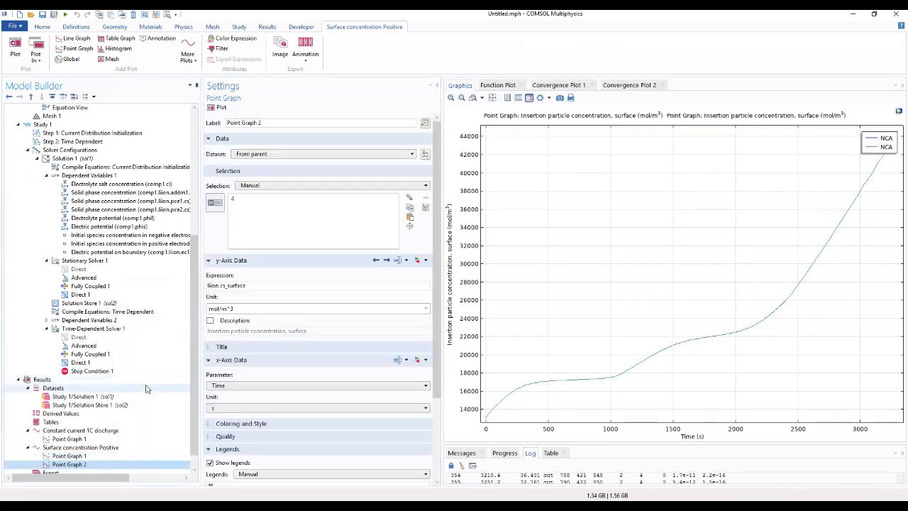
click(68, 456)
click(67, 464)
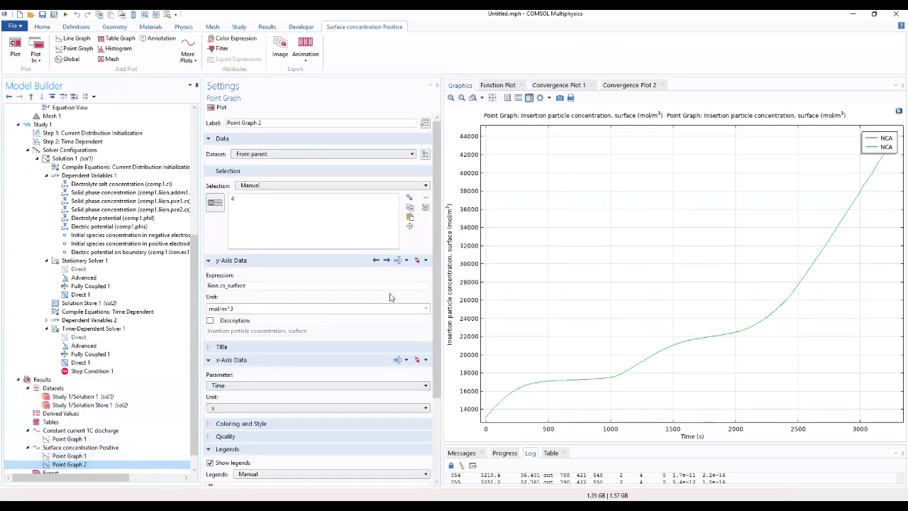
- Set the duplicated point graph's y-axis expression to the particle intercalation variable liion.cs_surface_addm1, the additional material's insertion particle surface concentration
click(417, 260)
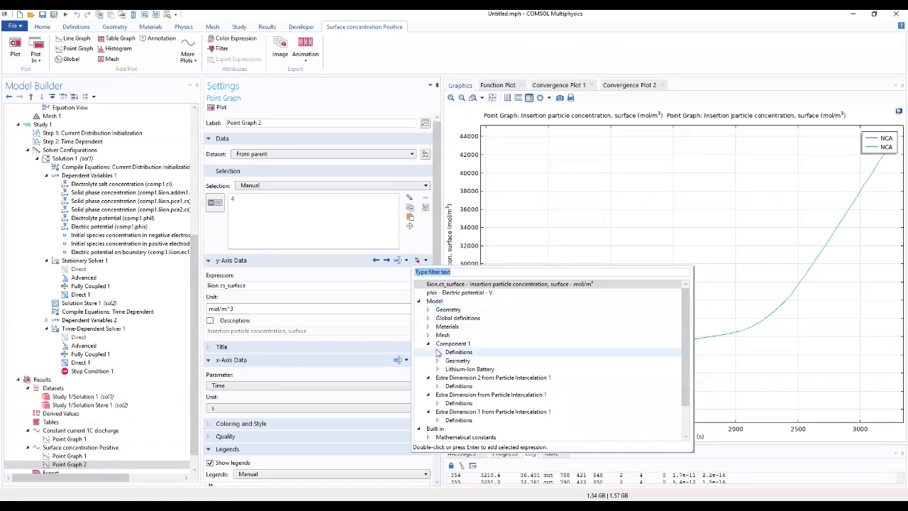
click(438, 370)
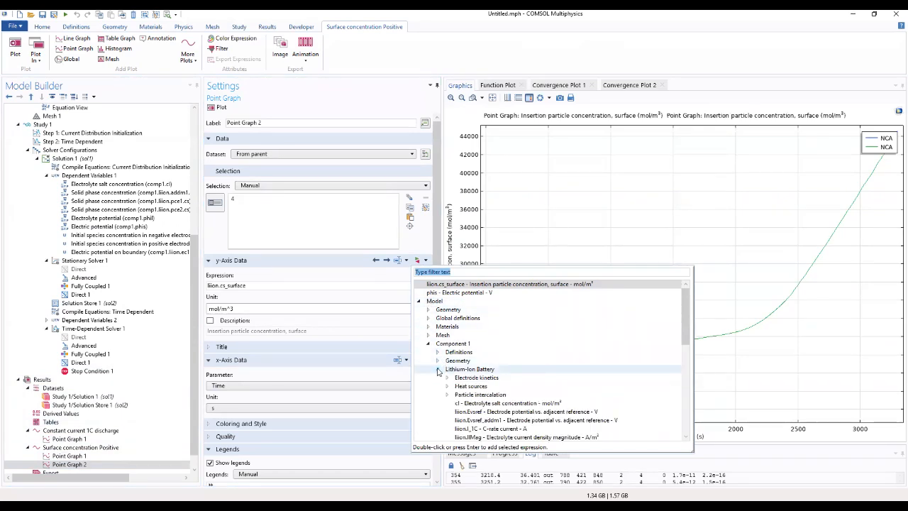
click(448, 395)
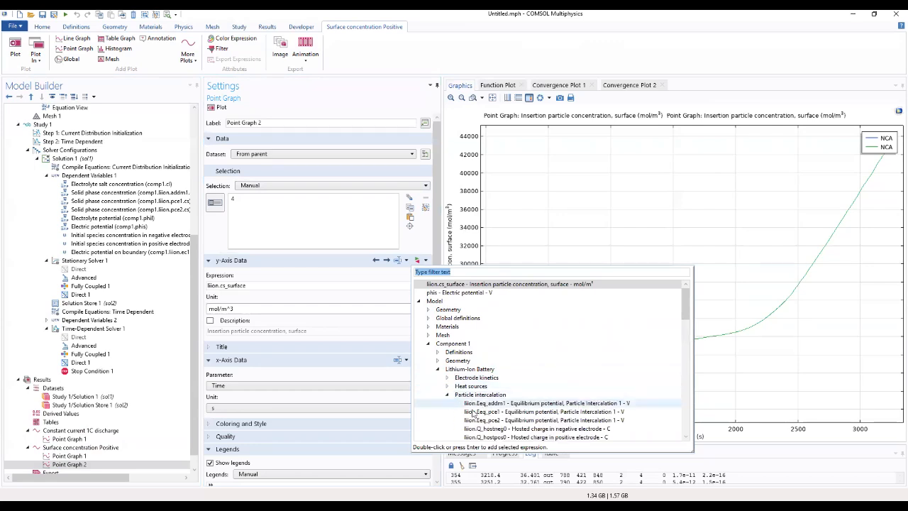
scroll(481, 413, down, 2)
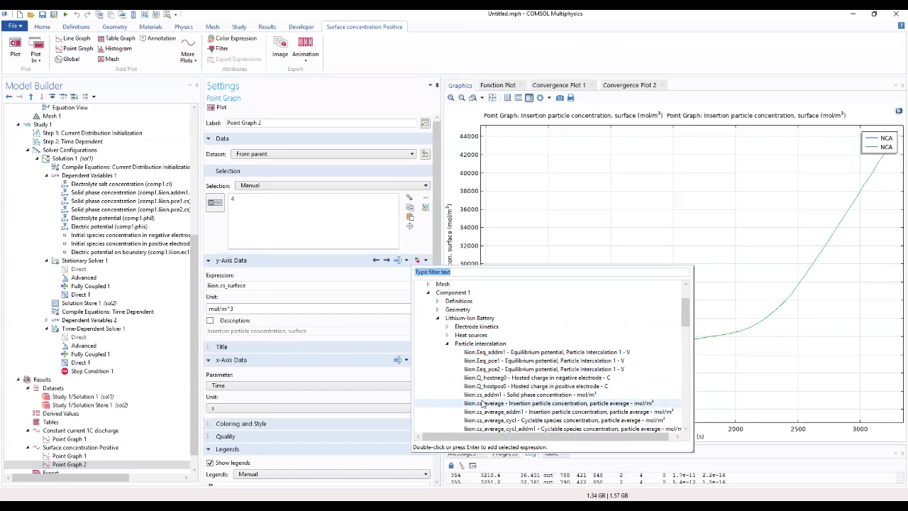
scroll(501, 380, down, 2)
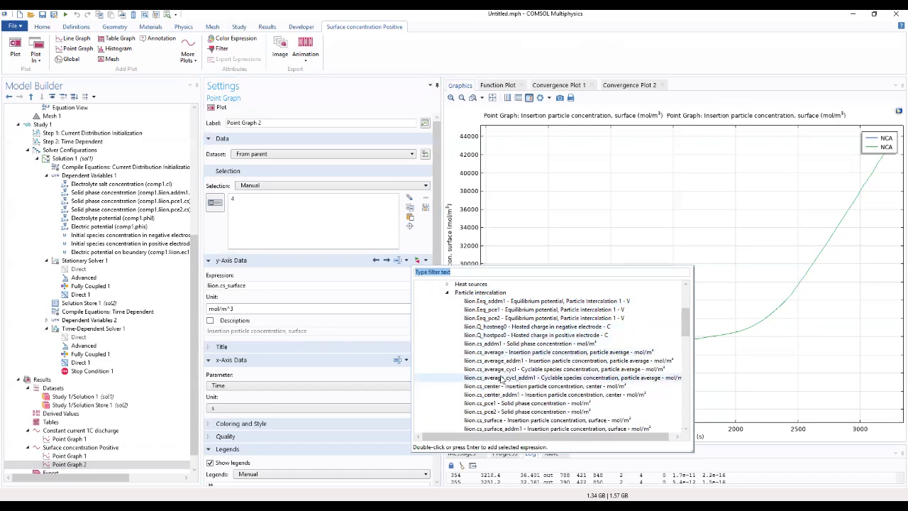
scroll(503, 383, down, 1)
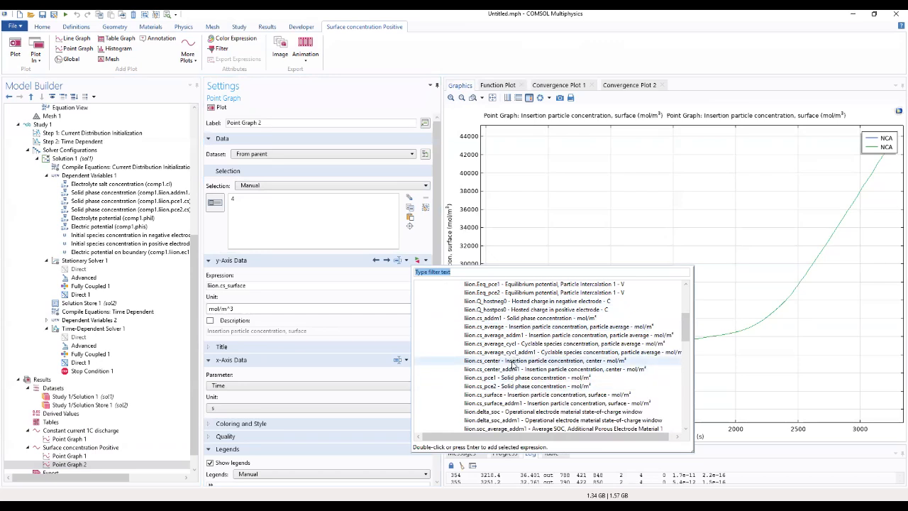
scroll(515, 375, down, 1)
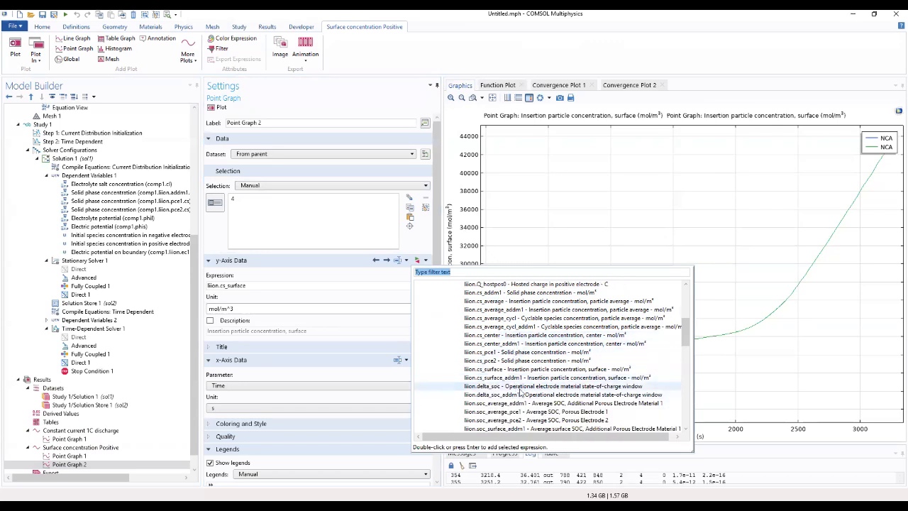
scroll(521, 391, down, 2)
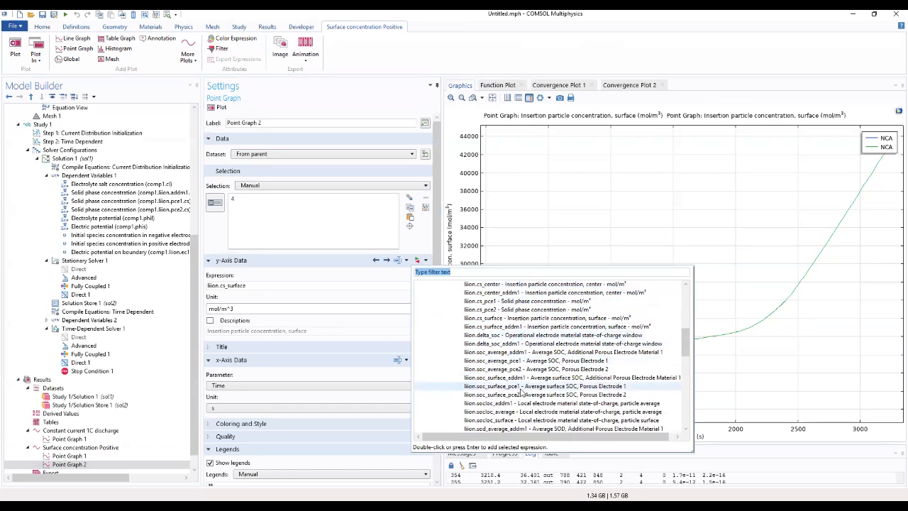
scroll(521, 391, up, 1)
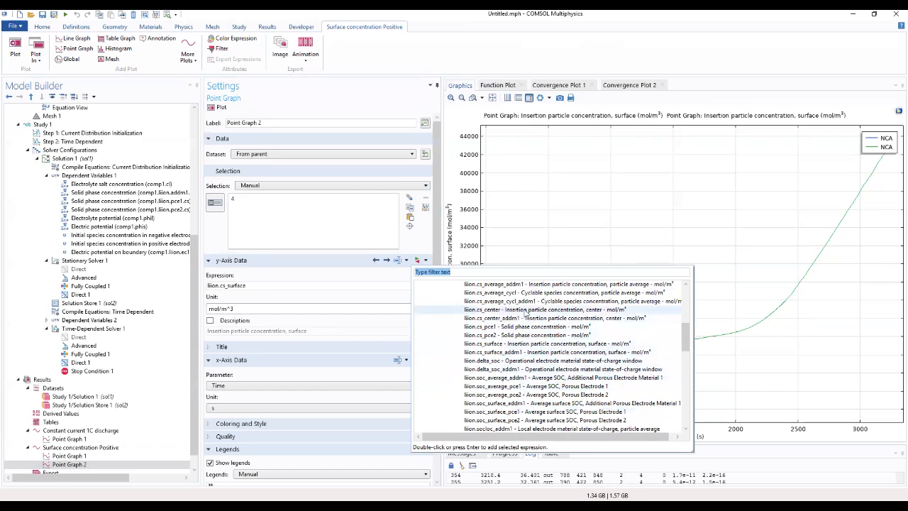
scroll(524, 323, up, 1)
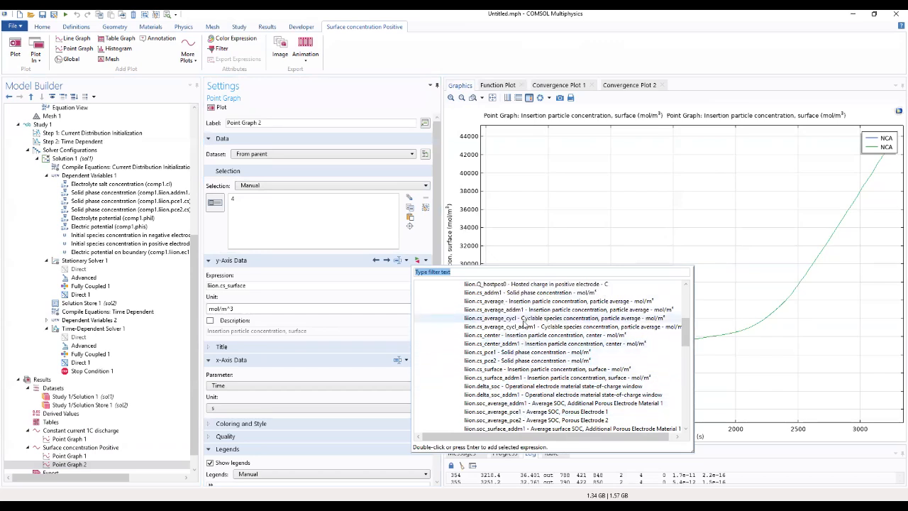
scroll(525, 324, up, 2)
scroll(526, 347, down, 2)
scroll(526, 349, down, 2)
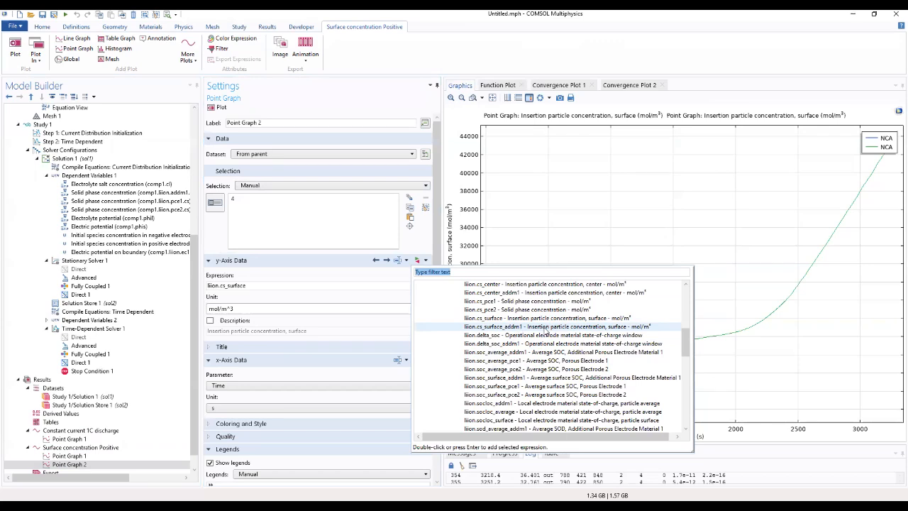
double_click(546, 327)
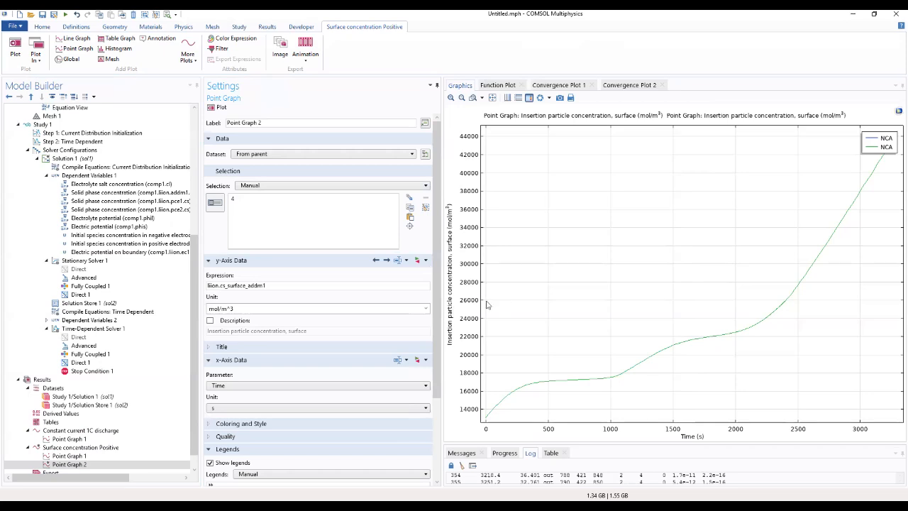
- Change the duplicated point graph's manual legend to "LMO" and plot it
scroll(435, 285, down, 3)
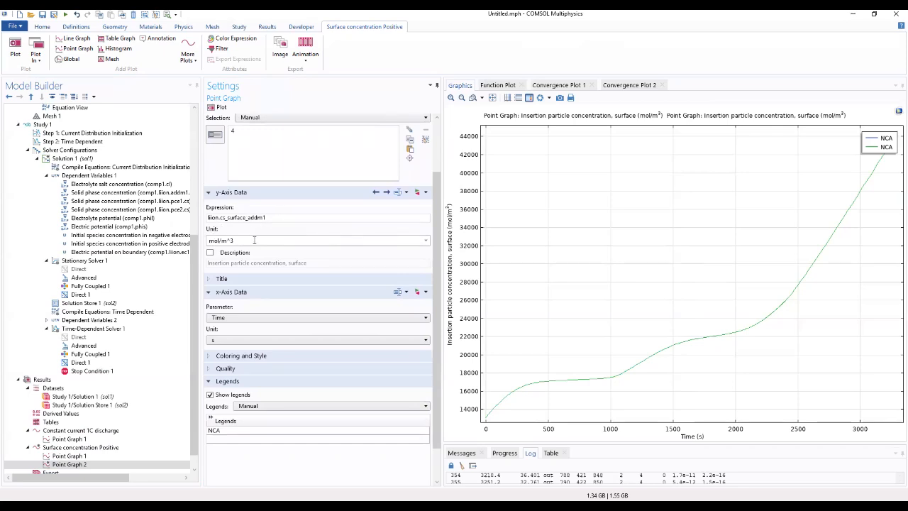
double_click(249, 431)
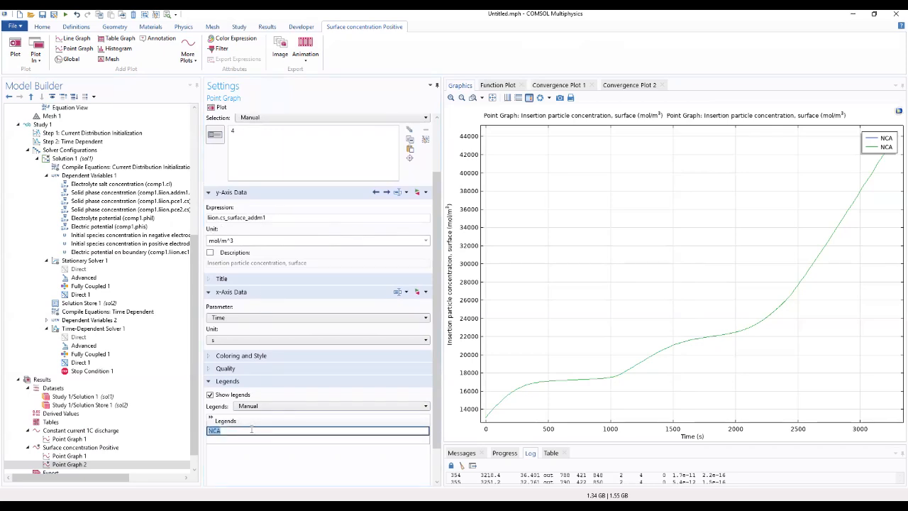
text(L)
click(267, 459)
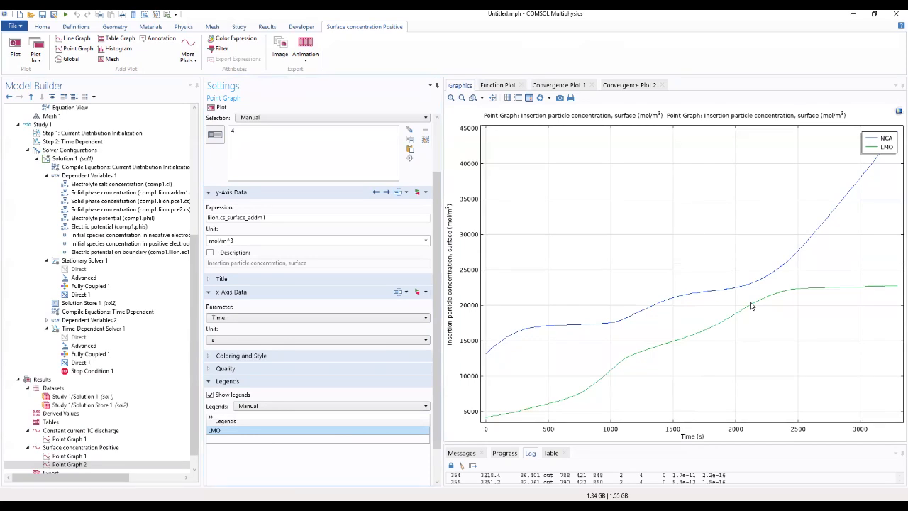
- Give the Surface concentration Positive plot group a manual title that reuses its label, "Surface concentration Positive"
click(105, 450)
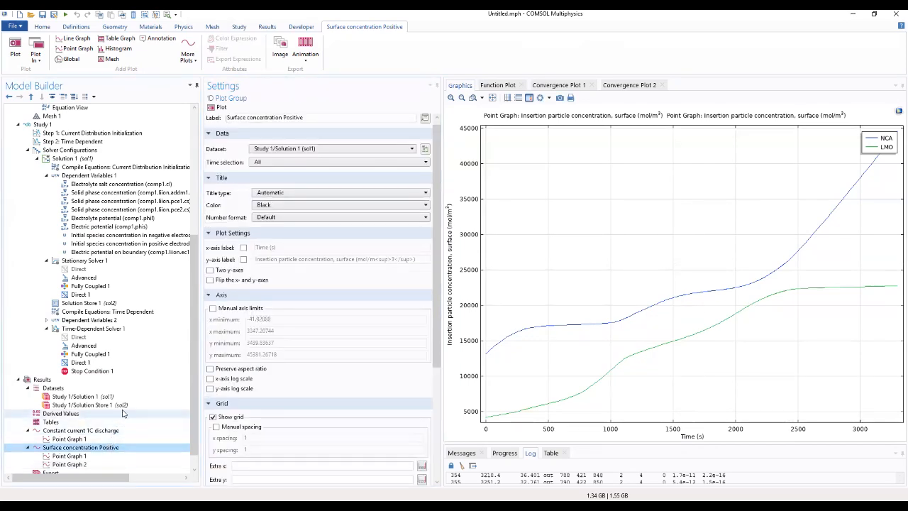
click(328, 195)
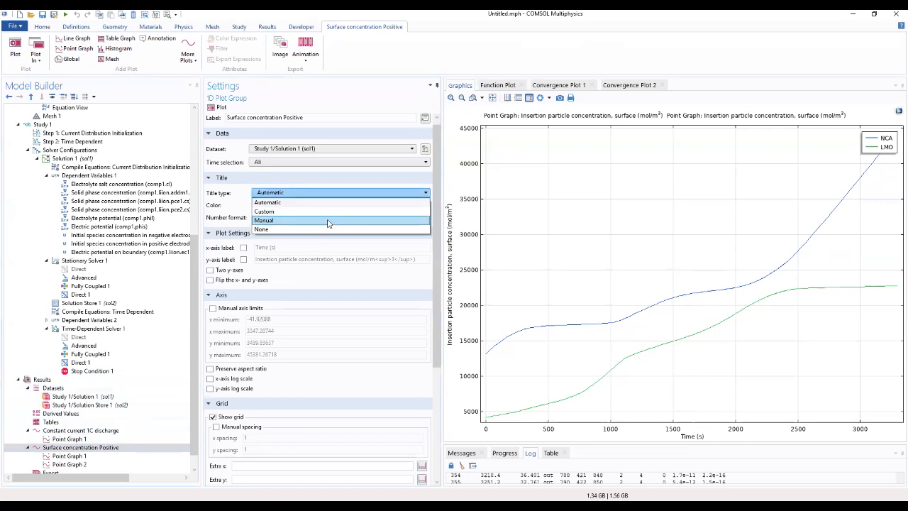
click(328, 221)
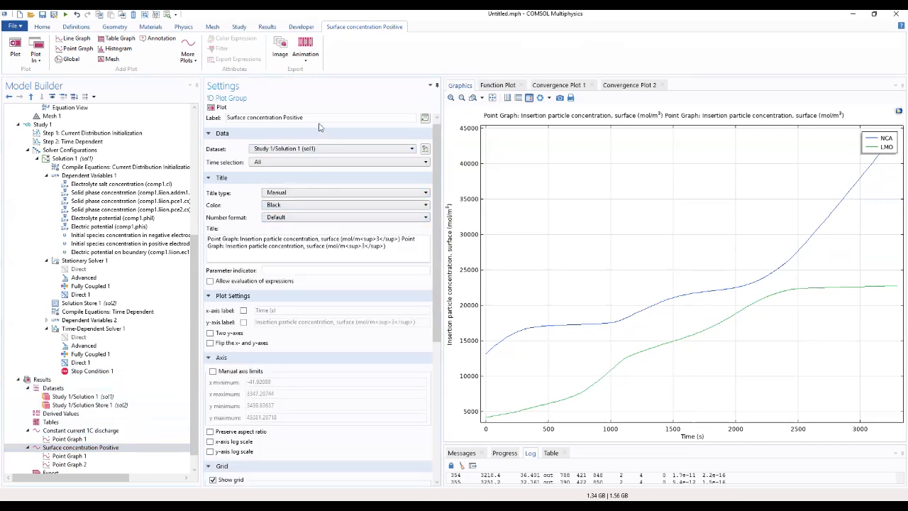
drag(309, 117, 218, 110)
key(ctrl+c)
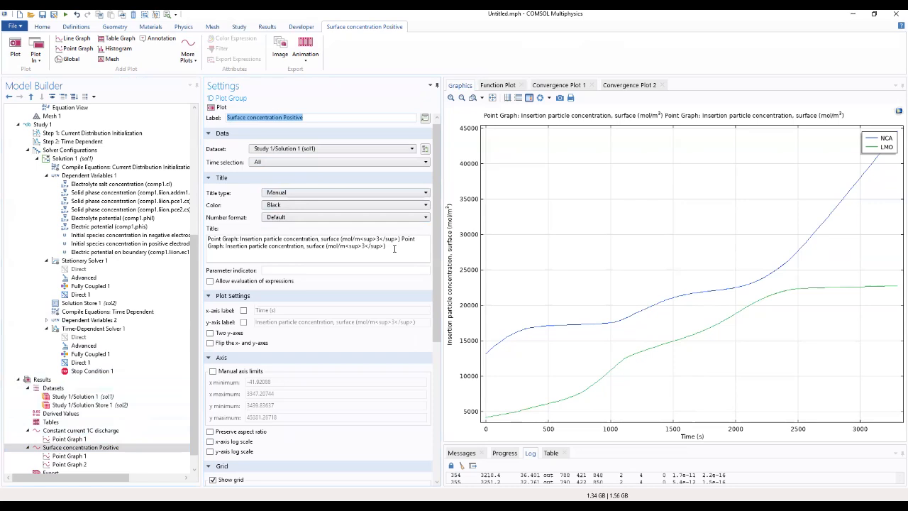
drag(394, 248, 193, 236)
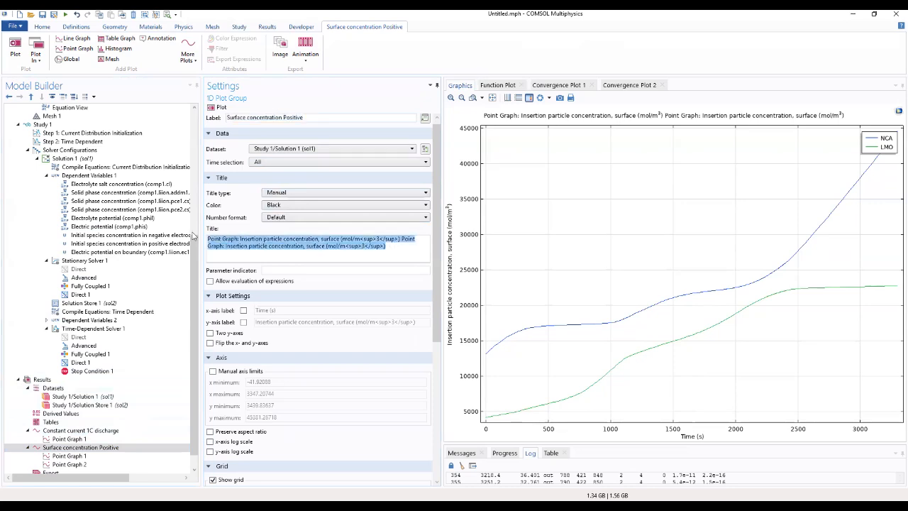
key(BackSpace)
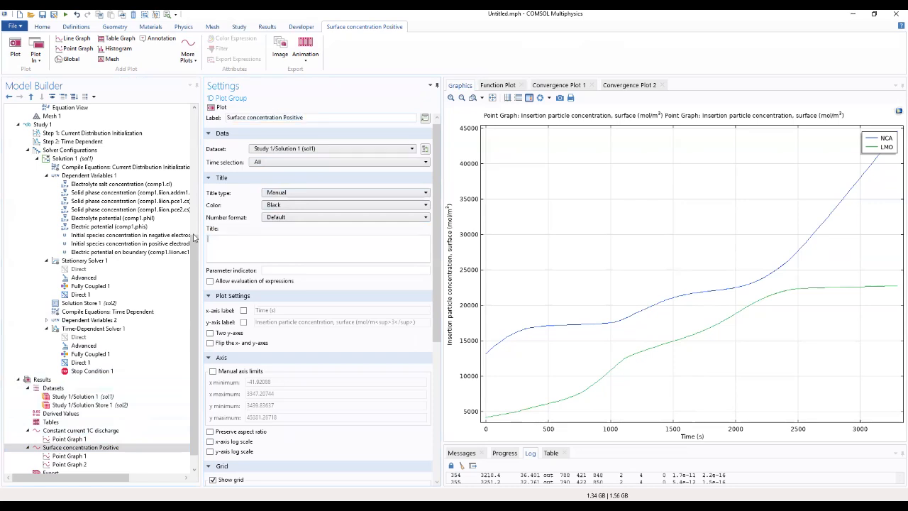
key(ctrl+v)
- Enable a custom y-axis label for the plot group and make it read "surface concentration (mol/m<sup>3</sup>)"
click(243, 322)
drag(414, 322, 240, 321)
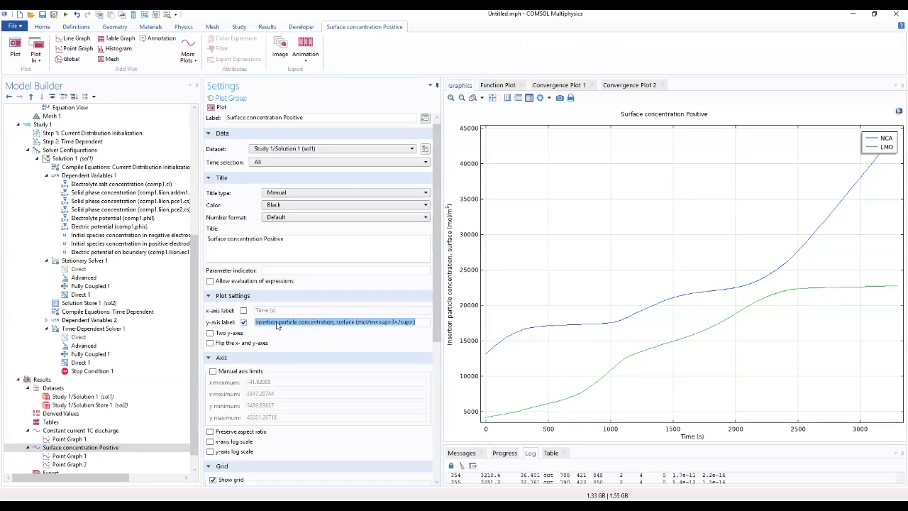
click(279, 322)
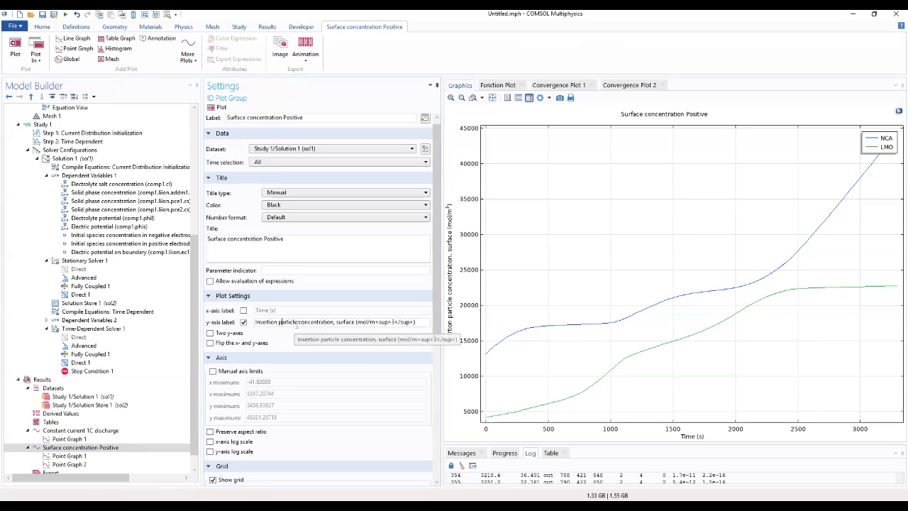
drag(298, 323, 208, 306)
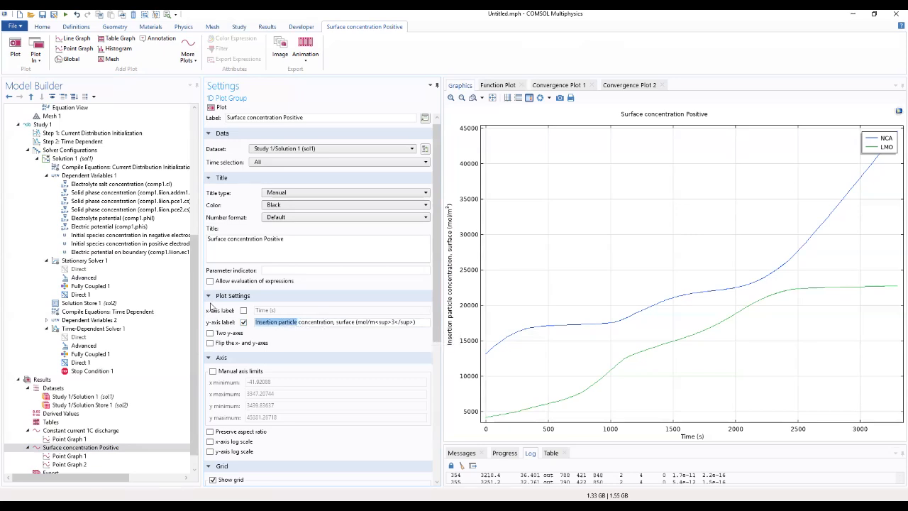
text(sUR)
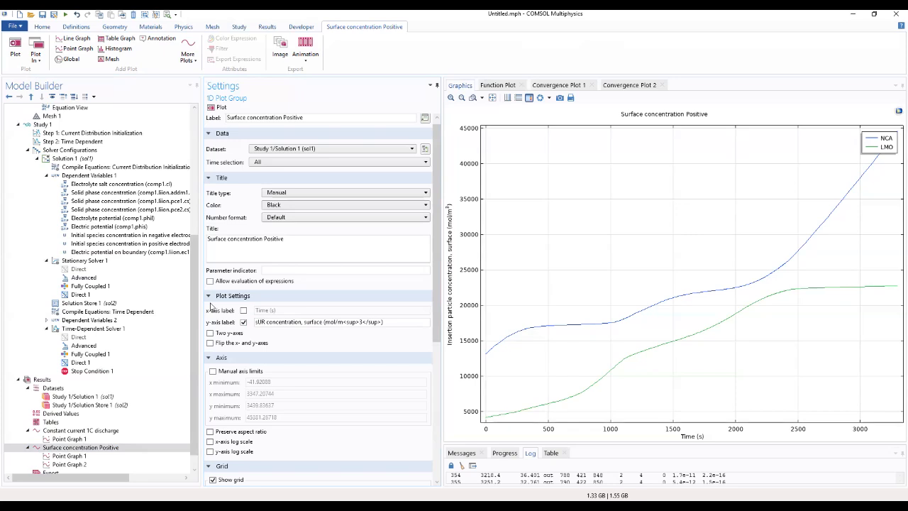
key(BackSpace)
key(BackSpace)
text(ur)
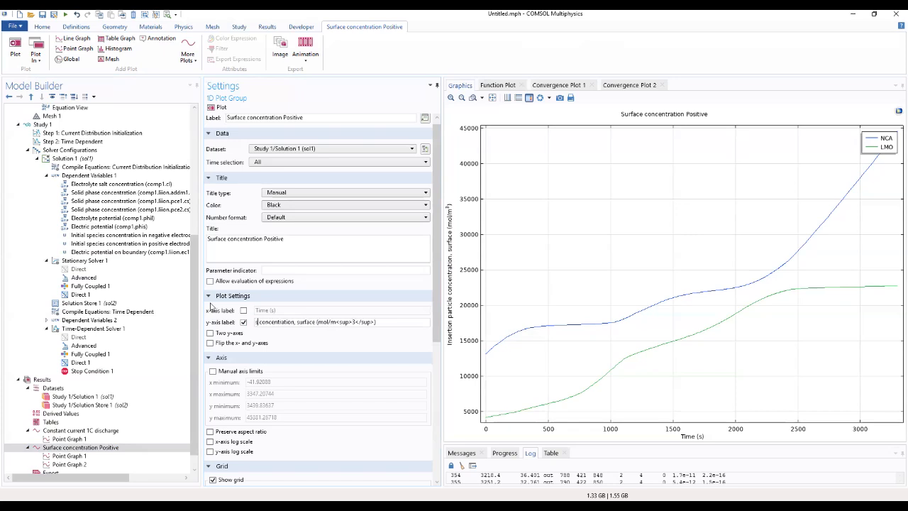
text(face)
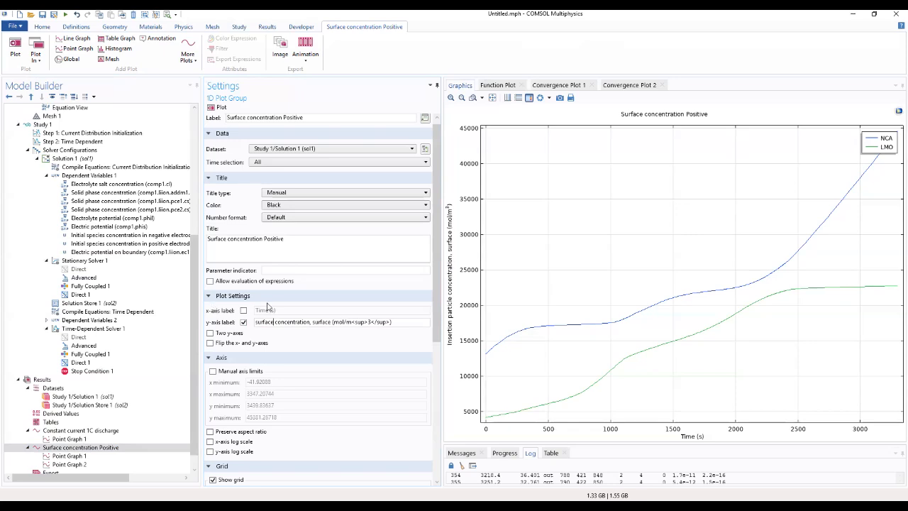
double_click(328, 321)
key(BackSpace)
key(BackSpace)
click(337, 335)
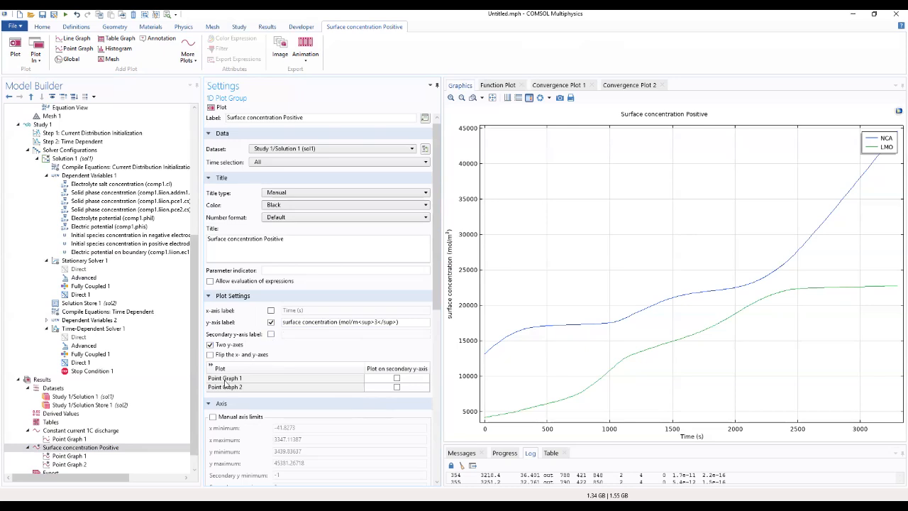
- Turn on manual axis limits for the plot group and set the x range from 0 to 3600
click(214, 417)
click(322, 426)
drag(341, 427, 240, 423)
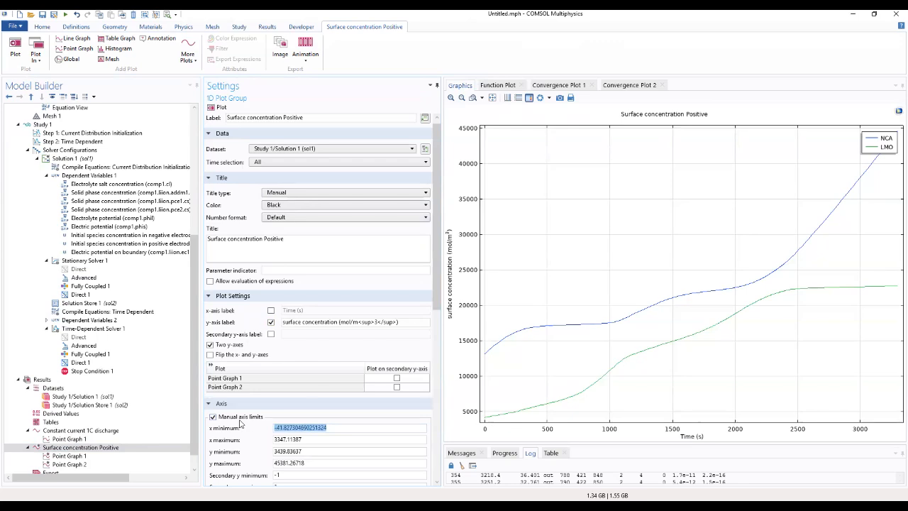
text(0)
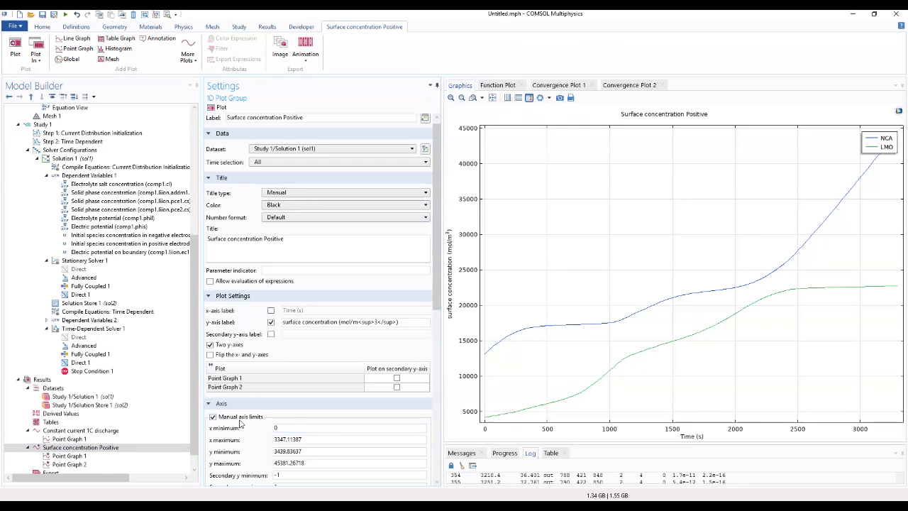
click(410, 441)
drag(398, 440, 234, 441)
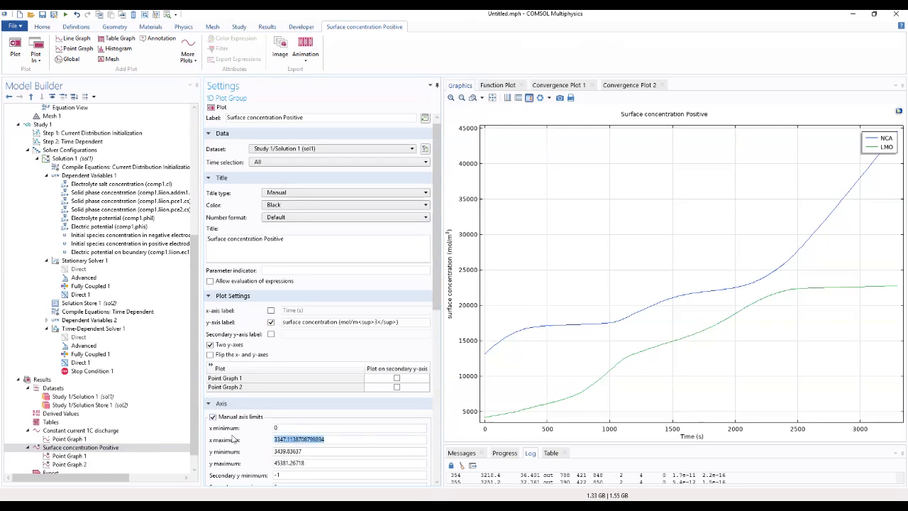
text(3600)
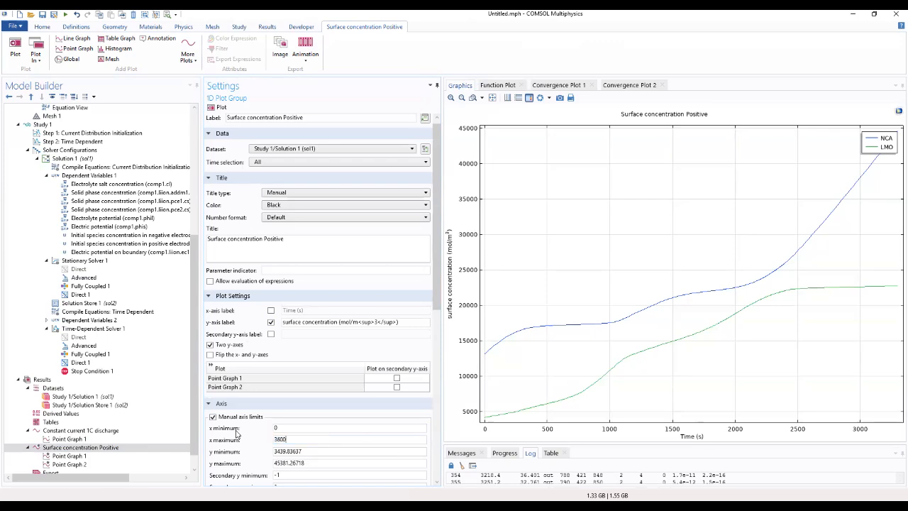
- Set the plot group's y minimum to 4000 and replot the surface concentration curves
click(364, 450)
drag(335, 447, 253, 449)
text(4000)
click(334, 463)
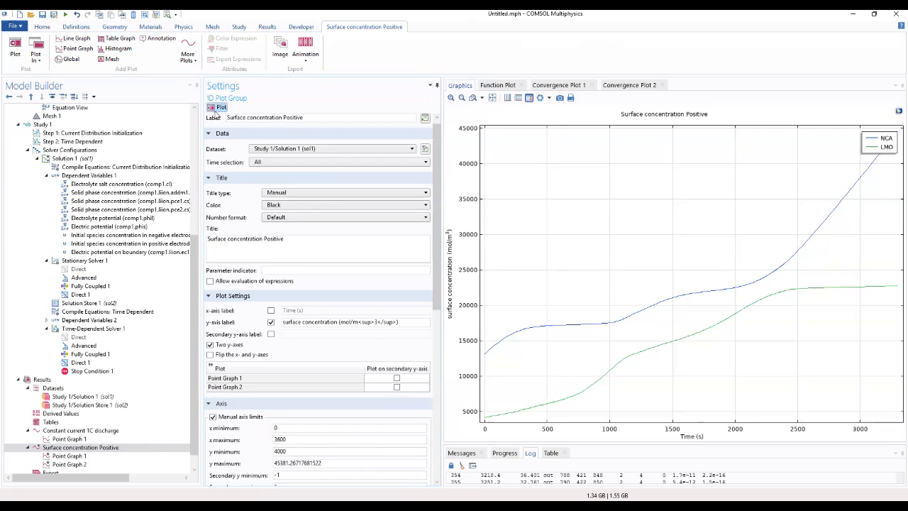
click(213, 107)
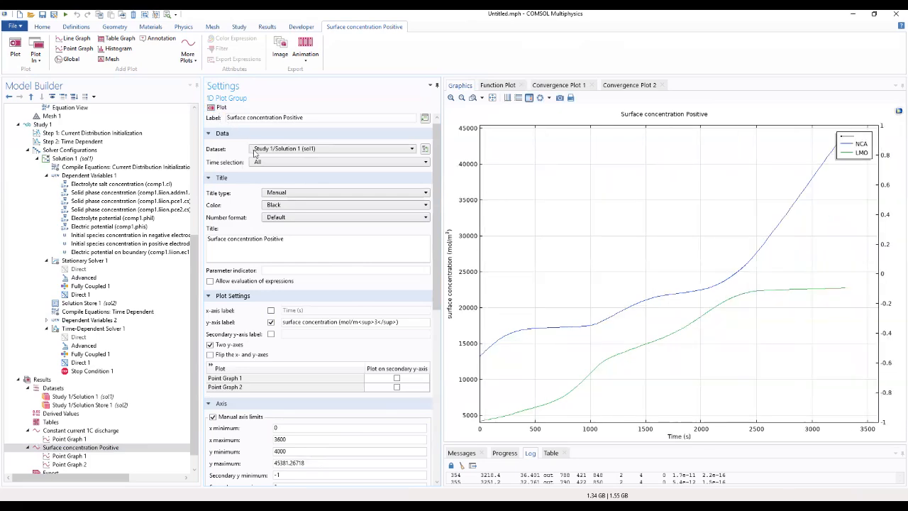
- Move the legend of the Surface concentration Positive plot group to Upper left
drag(437, 277, 427, 425)
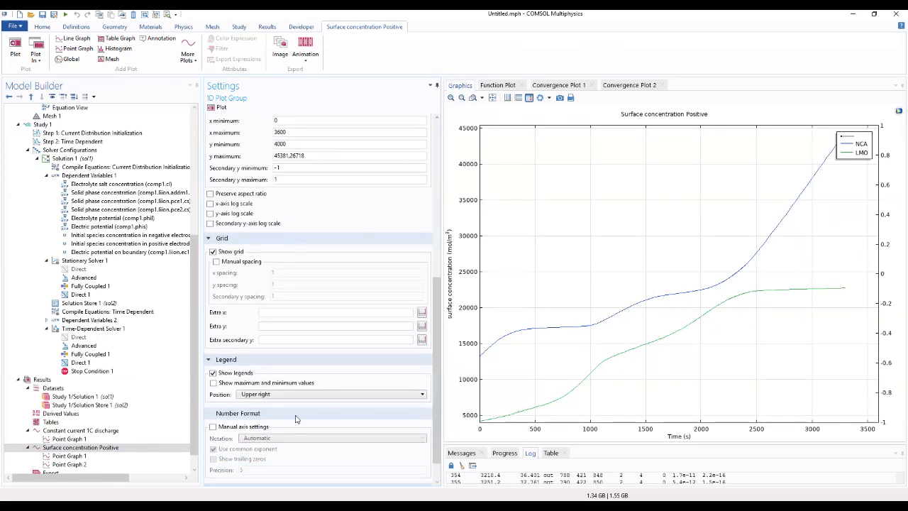
click(261, 394)
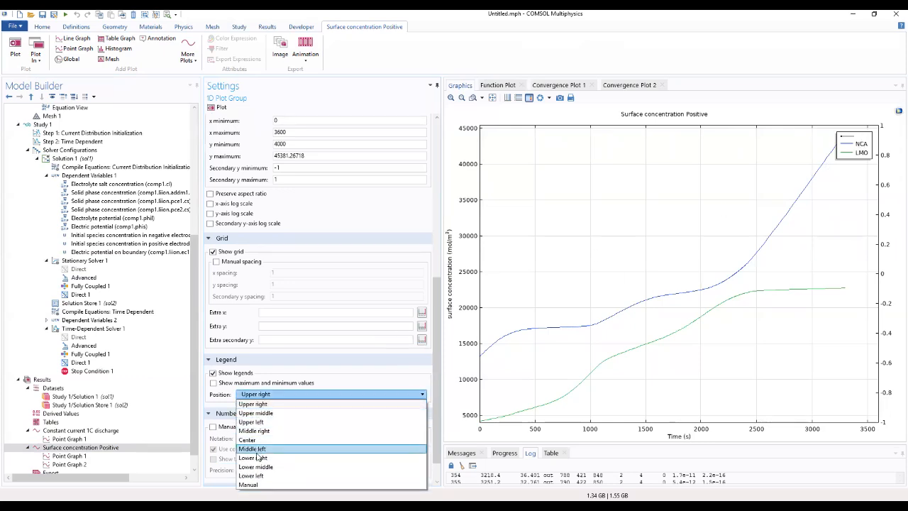
click(263, 423)
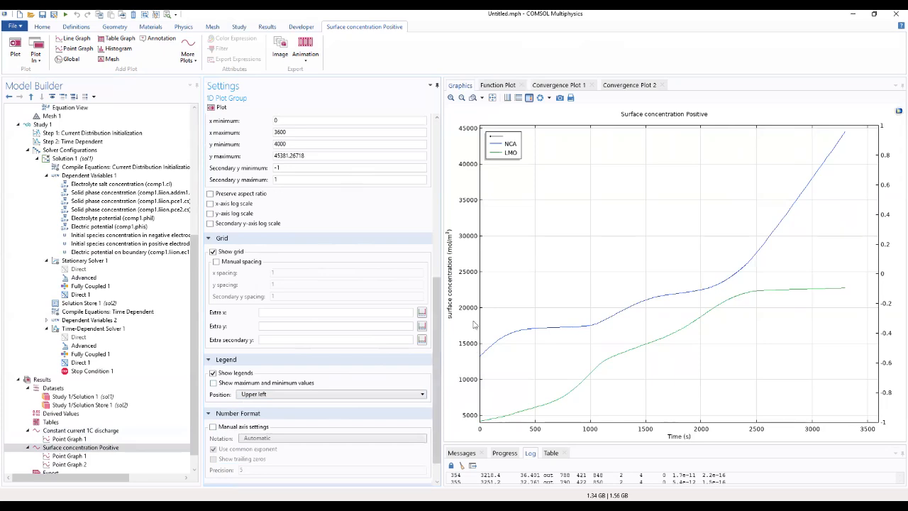
- Disable the two y-axes option for the Surface concentration Positive plot group
scroll(441, 272, up, 3)
drag(441, 267, 434, 159)
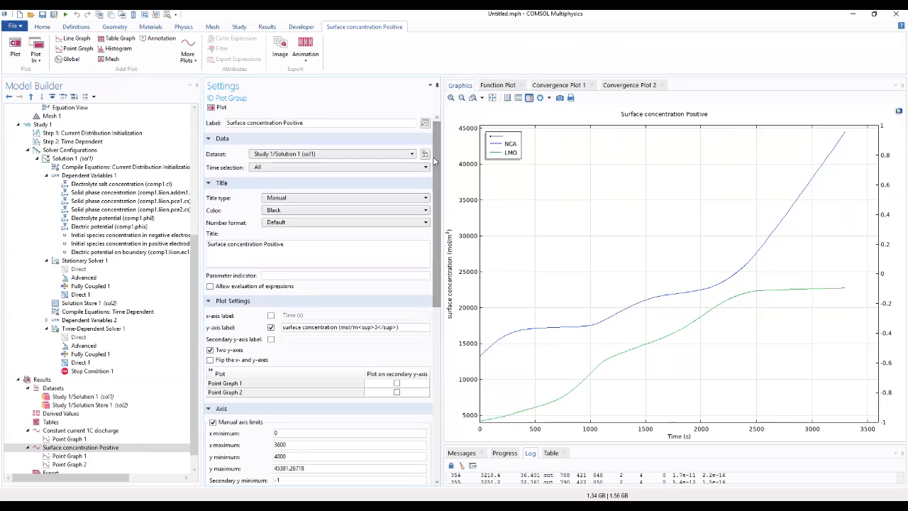
click(210, 350)
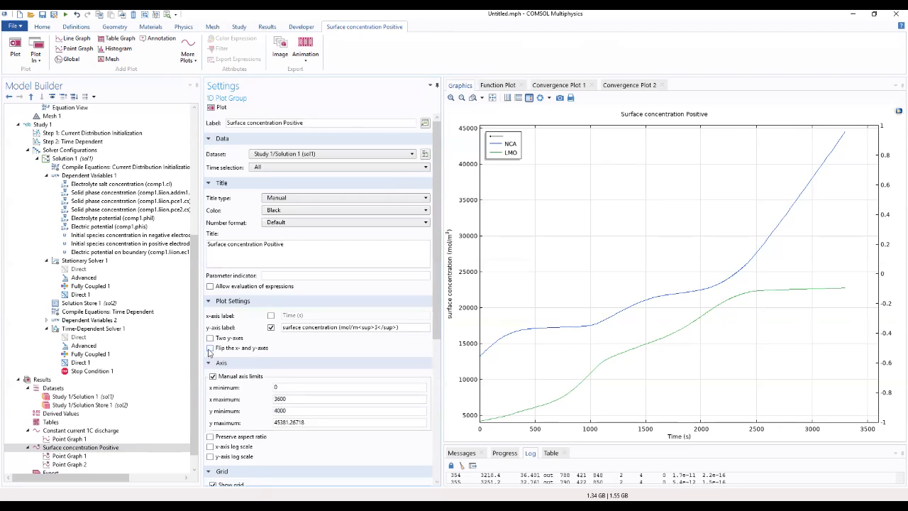
click(210, 338)
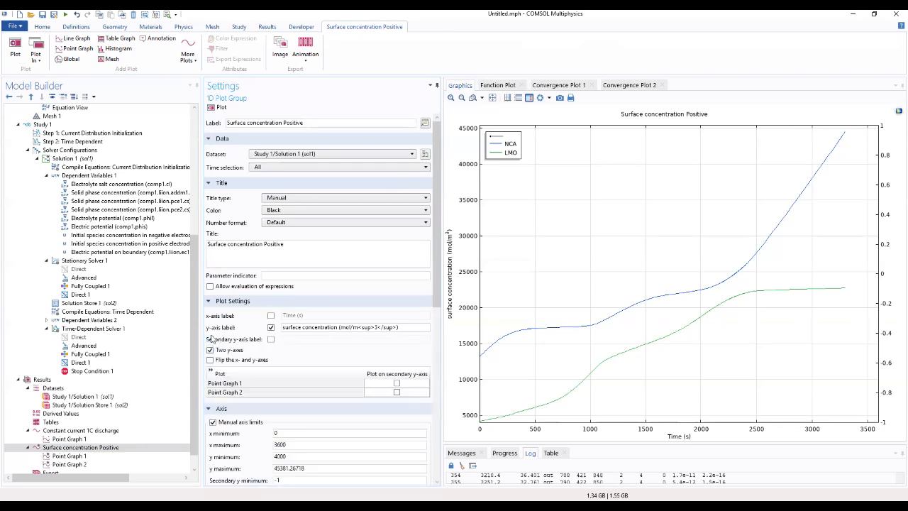
click(210, 350)
click(210, 350)
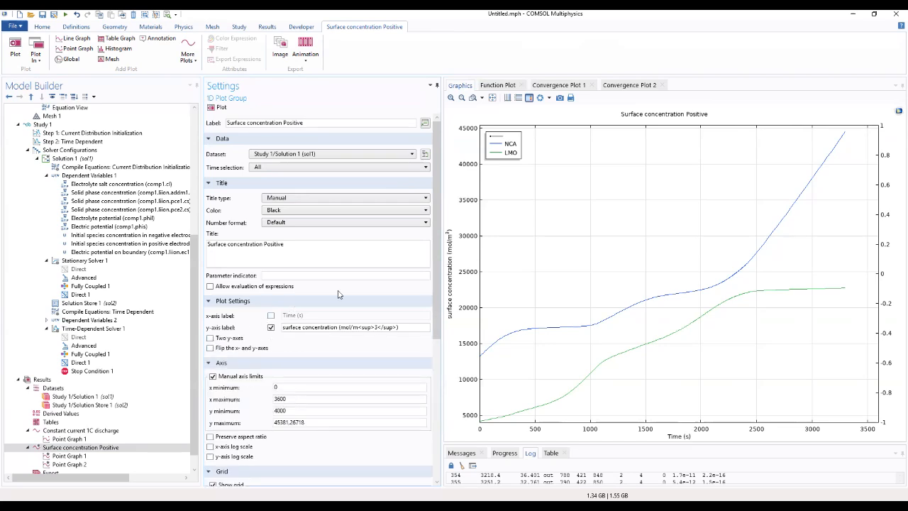
- Duplicate the Study 1/Solution 1 dataset under Results
click(80, 396)
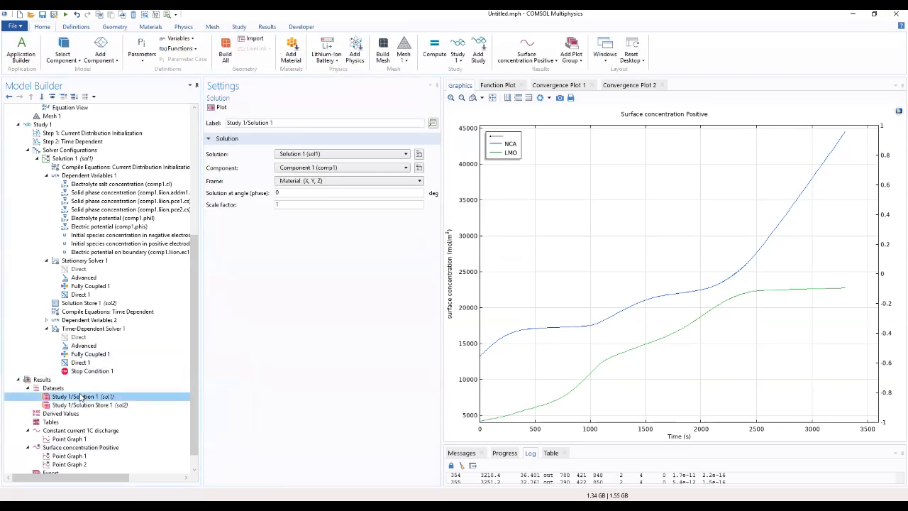
right_click(82, 398)
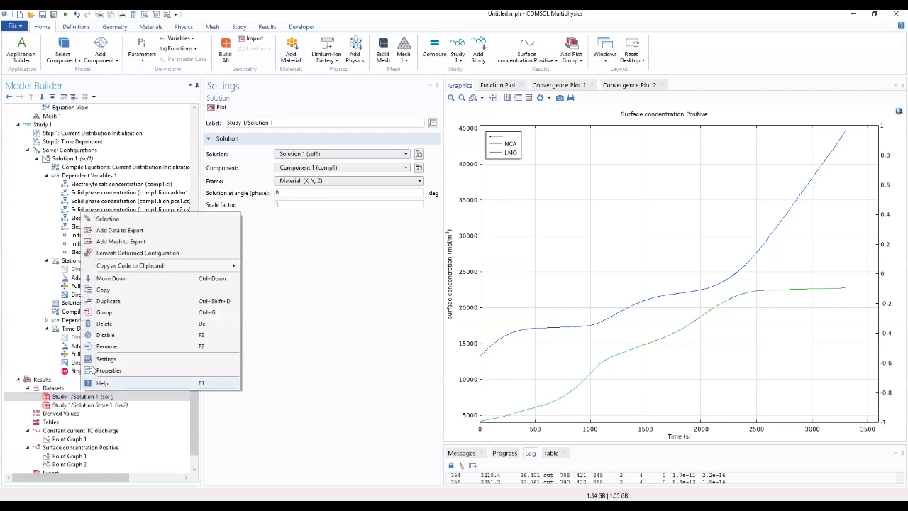
click(108, 300)
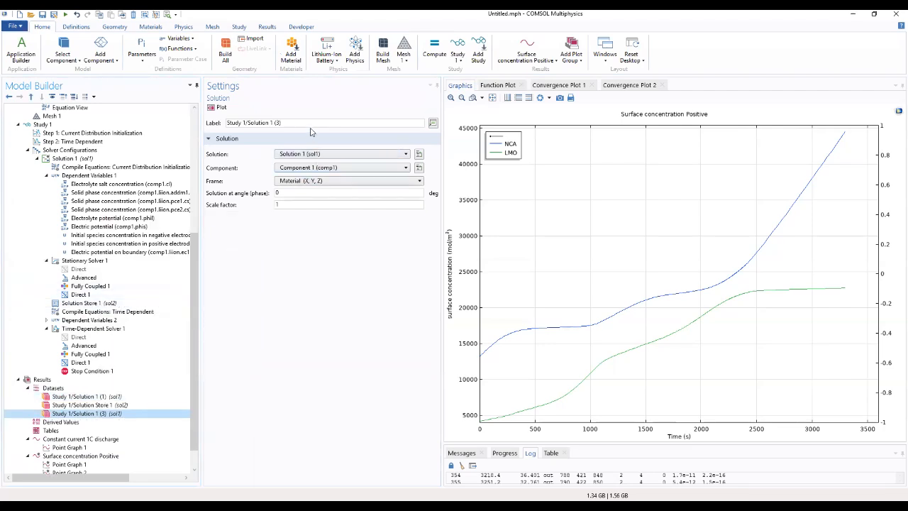
- Label the duplicated dataset "Study 1/Solution 1 : xdim Negative" and set its component to Extra Dimension from Particle Intercalation 1 (liion_pce1_pin1_xdim)
drag(298, 122, 161, 105)
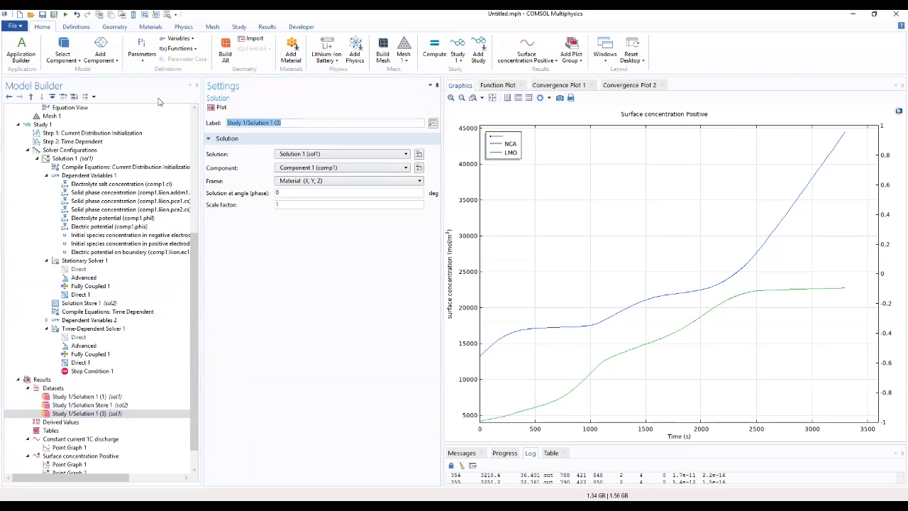
click(291, 122)
drag(293, 121, 273, 123)
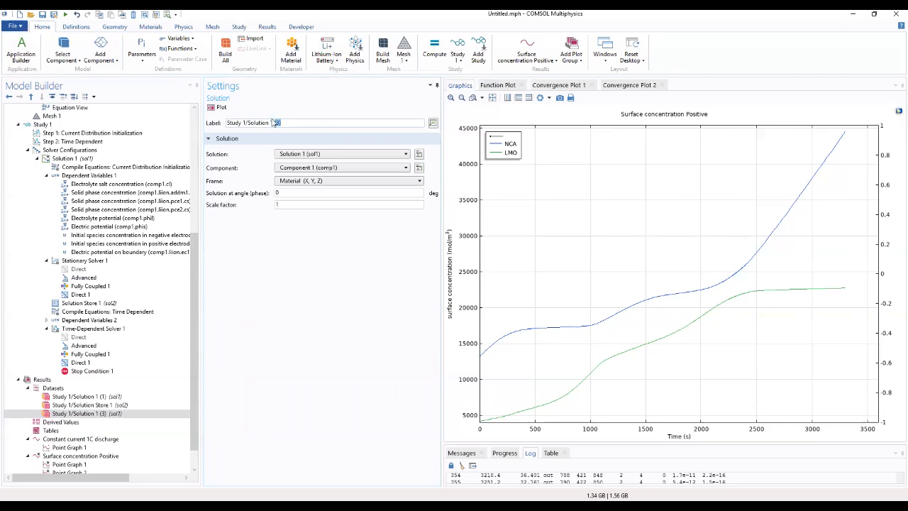
key(BackSpace)
text(: xdim Negative)
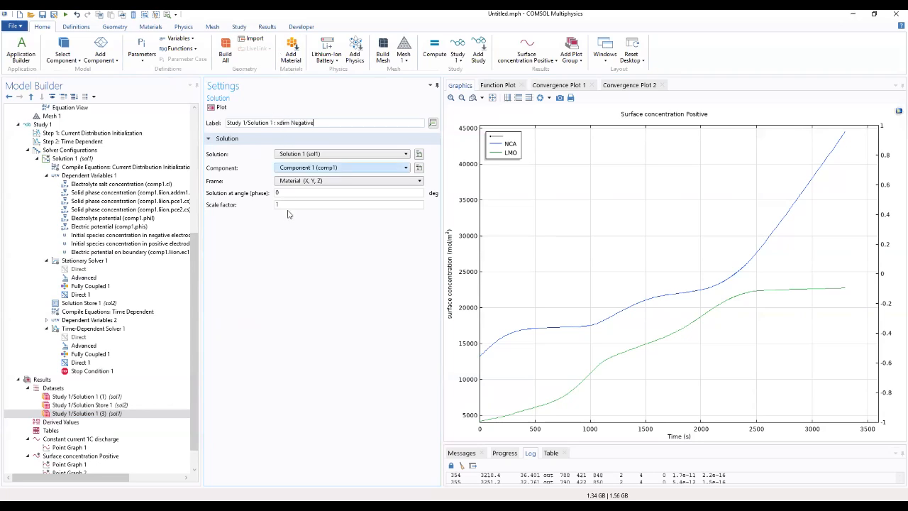
click(279, 249)
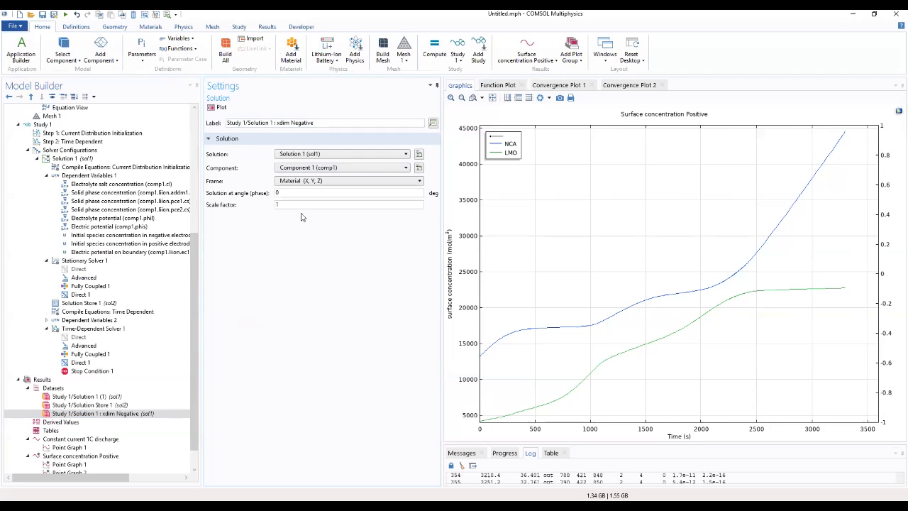
click(343, 167)
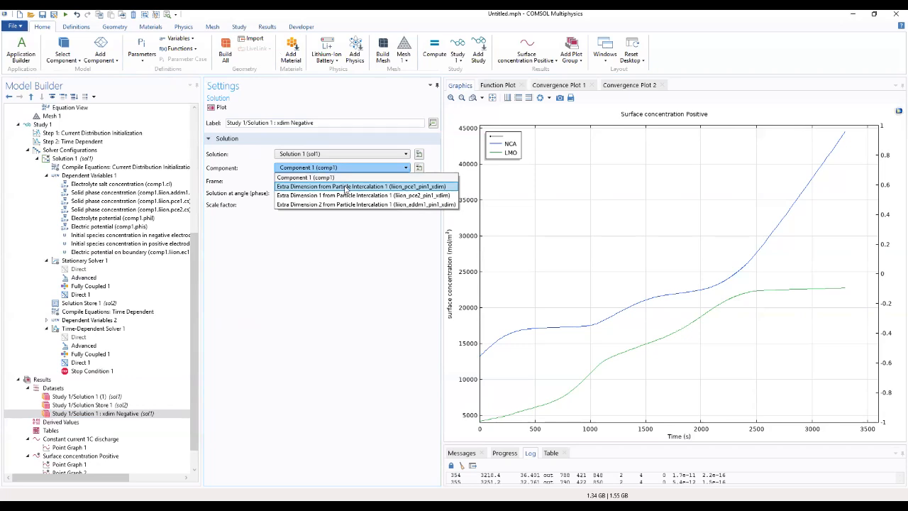
click(346, 187)
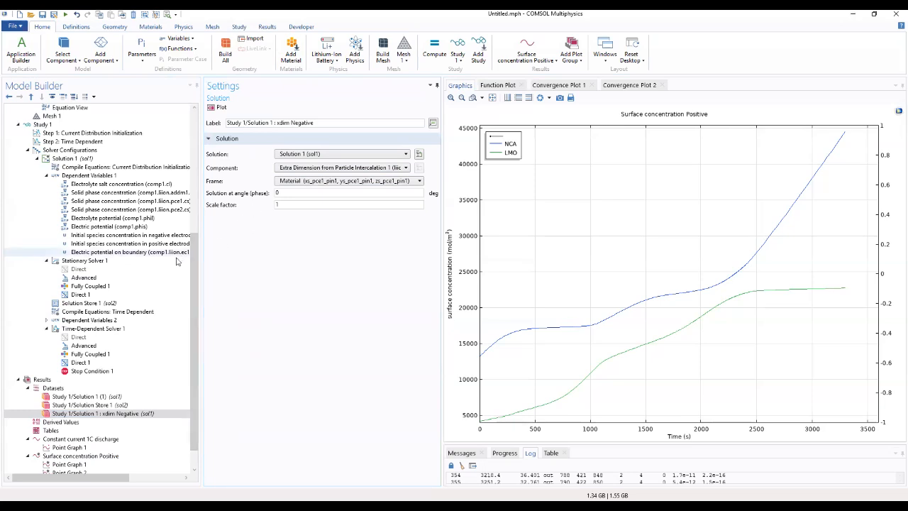
- Add a new 1D plot group to the results and label it "Particle concentration Negative"
click(45, 379)
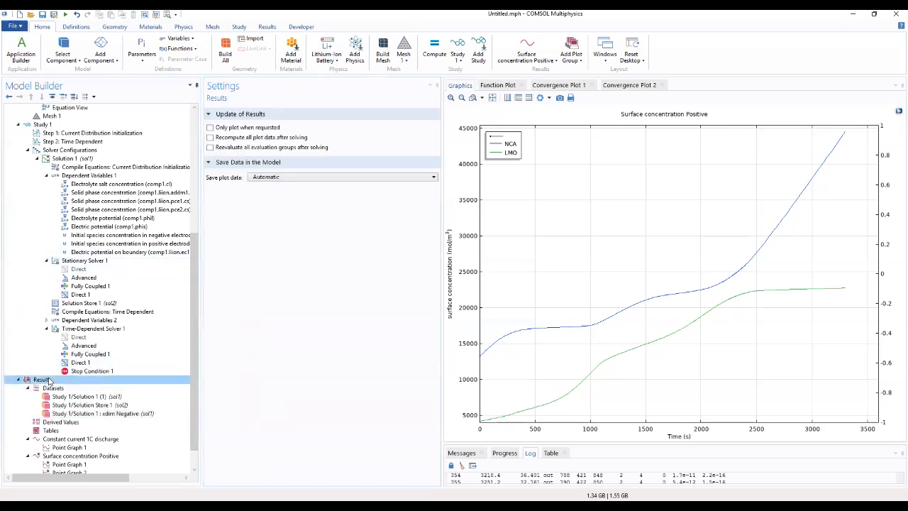
right_click(49, 381)
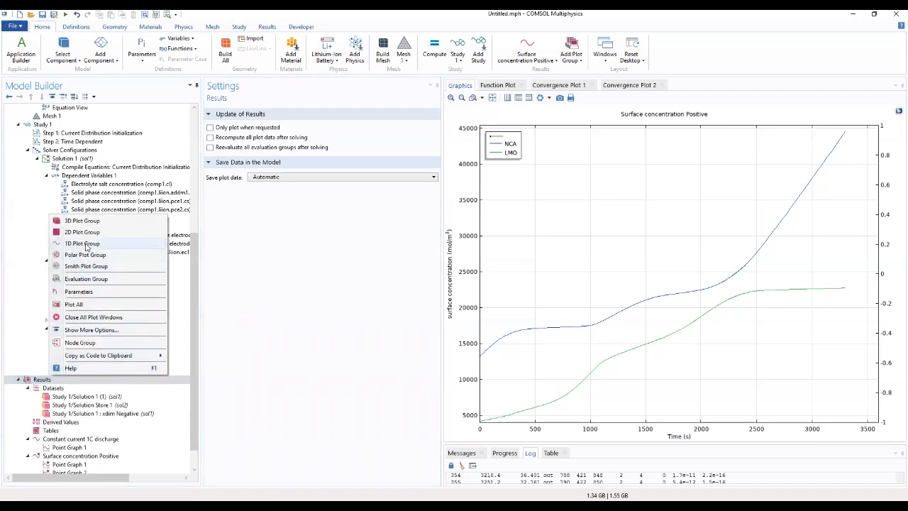
click(83, 244)
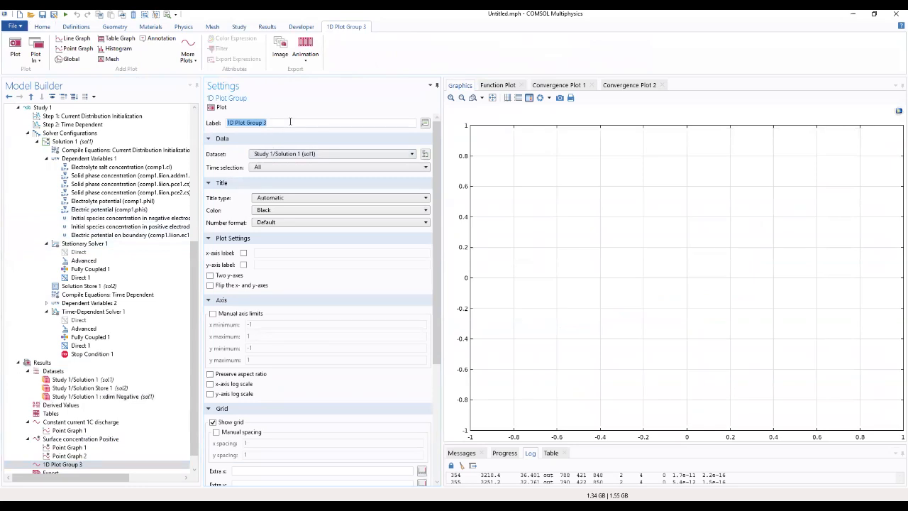
text(P)
text(article concentration Negative)
- Assign the xdim Negative dataset to the Particle concentration Negative plot group and set its time selection to Interpolated
click(327, 155)
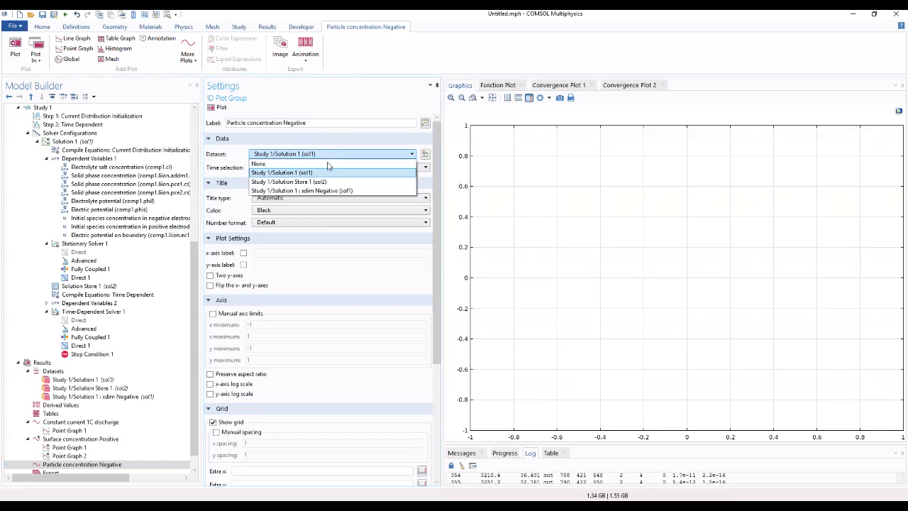
click(324, 191)
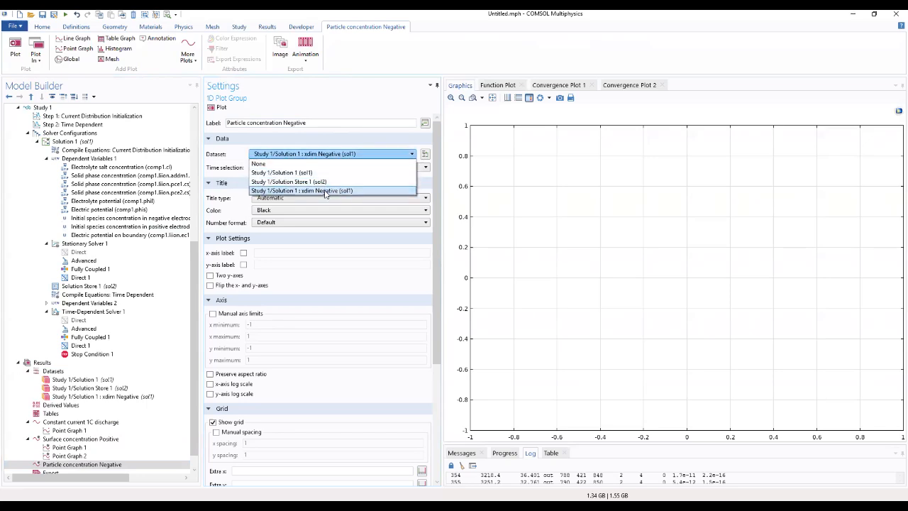
click(326, 190)
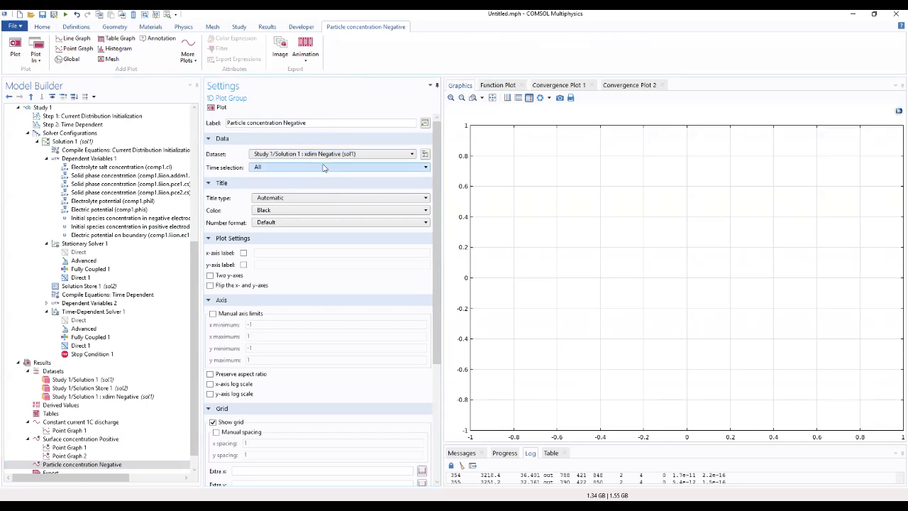
click(324, 168)
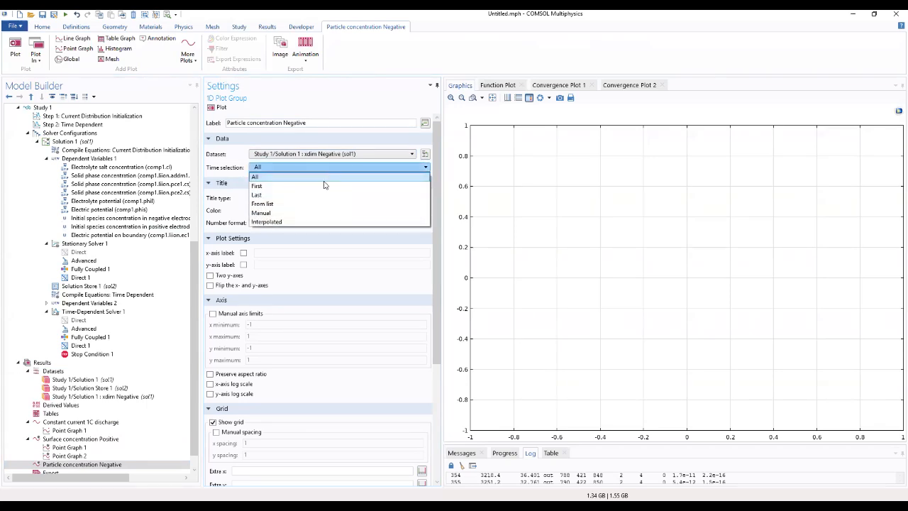
click(310, 222)
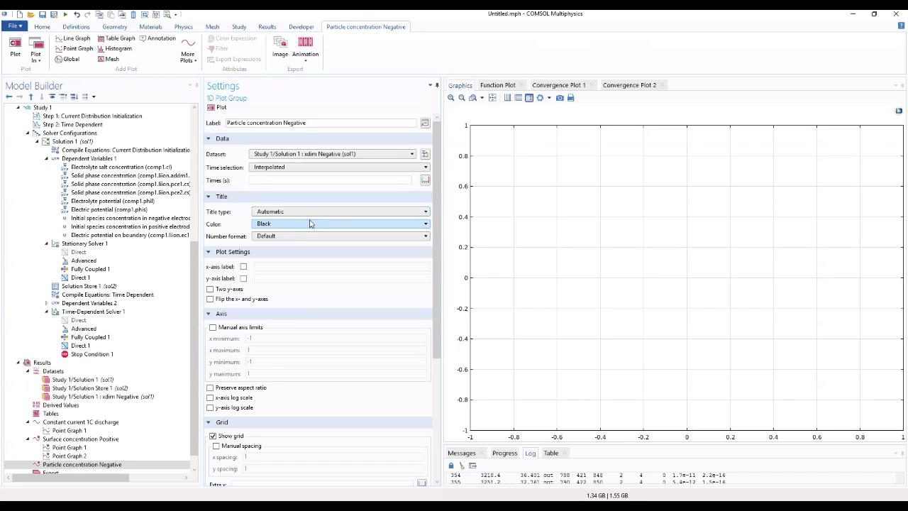
- Add a range of plot times starting at 0 s with a step of 200 s up to 2000 s
click(299, 178)
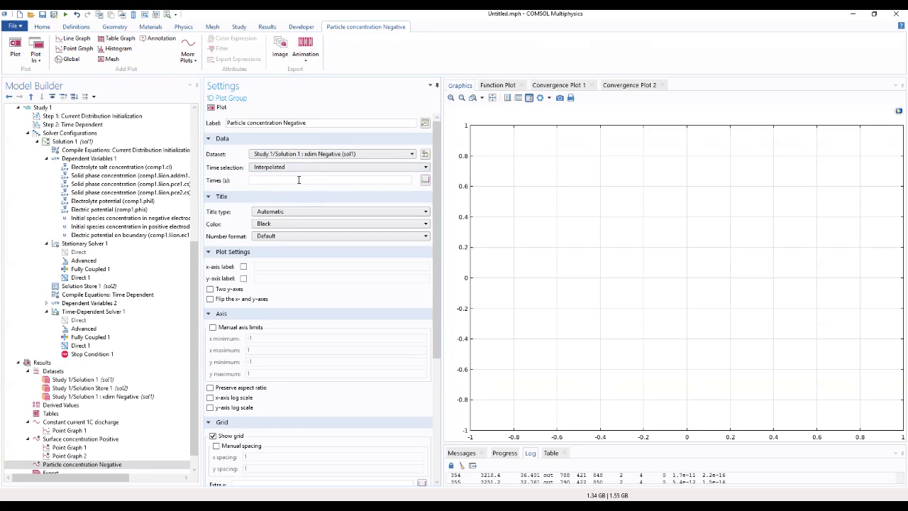
click(425, 181)
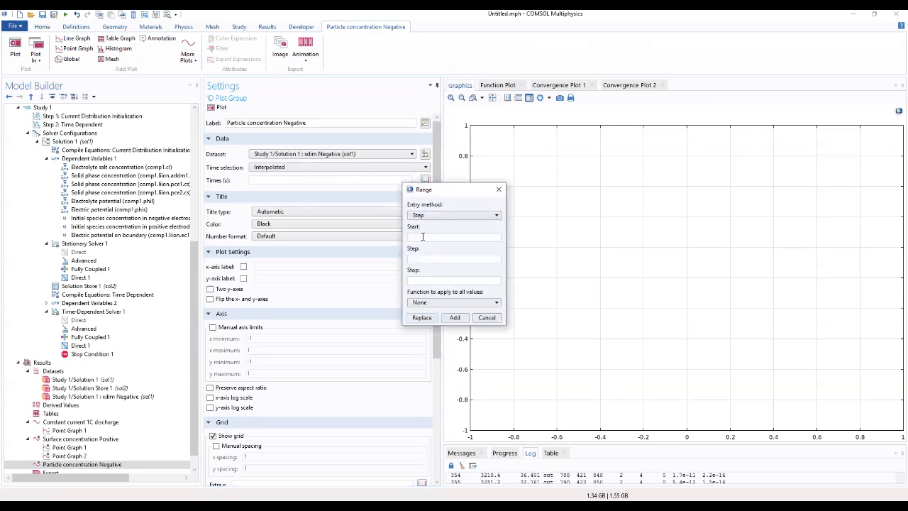
text(0)
click(428, 260)
text(200)
click(424, 281)
text(2000)
click(454, 318)
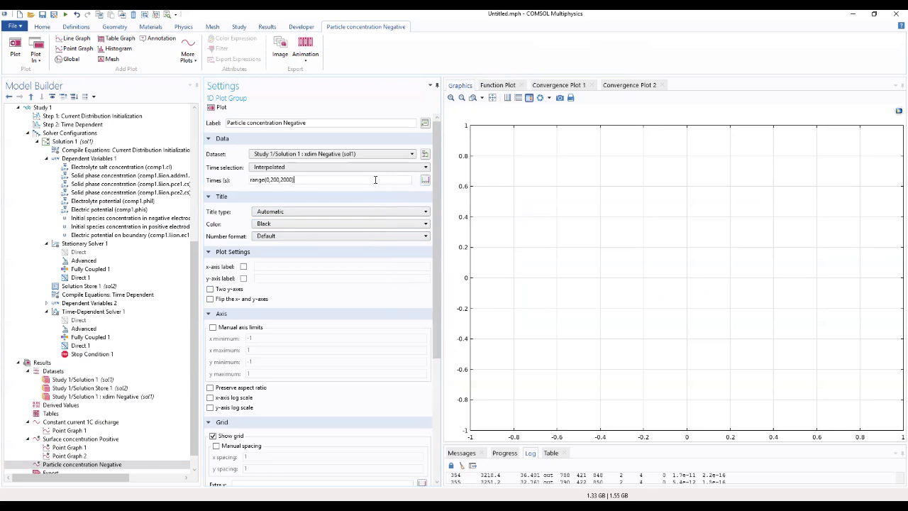
- Append a second range of plot times from 2030 s to 2200 s in steps of 30 s
click(424, 182)
drag(413, 236, 393, 237)
text(2030)
key(BackSpace)
text(2)
drag(437, 256, 399, 257)
text(20)
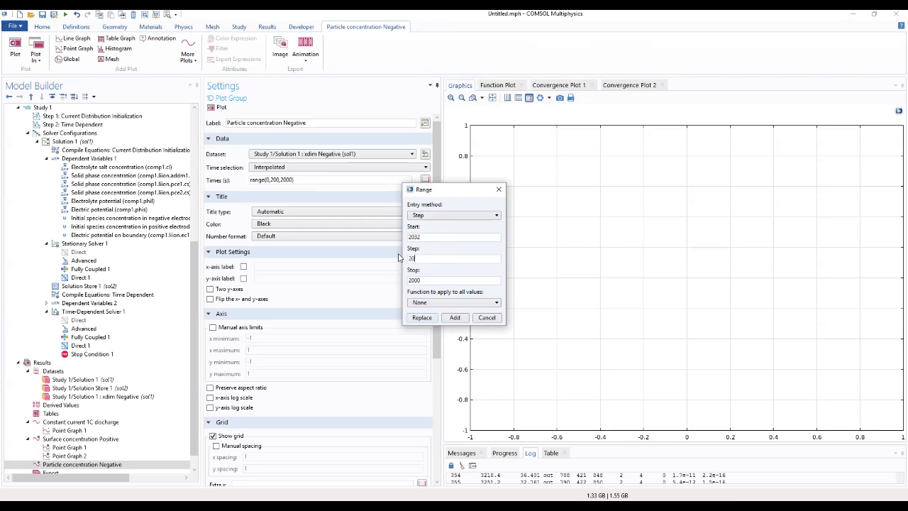
key(BackSpace)
key(BackSpace)
text(30)
drag(426, 280, 376, 287)
text(2200)
click(437, 236)
key(BackSpace)
text(0)
click(454, 317)
- Append a third range of plot times from 2300 s to 3300 s in steps of 200 s
click(424, 182)
text(2300)
key(Tab)
text(200)
drag(429, 280, 398, 278)
text(3300)
click(454, 317)
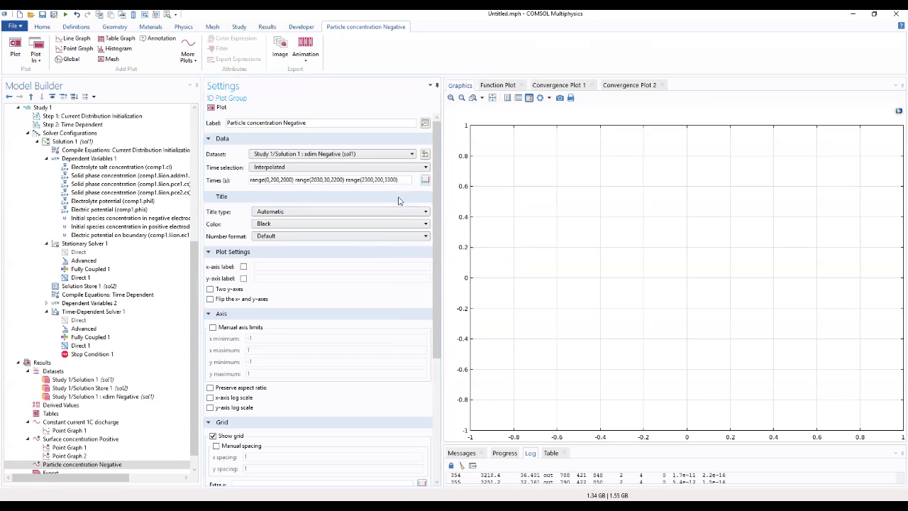
- Add a line graph to the Particle concentration Negative plot group and select domain 1, the whole particle line, for it
right_click(120, 465)
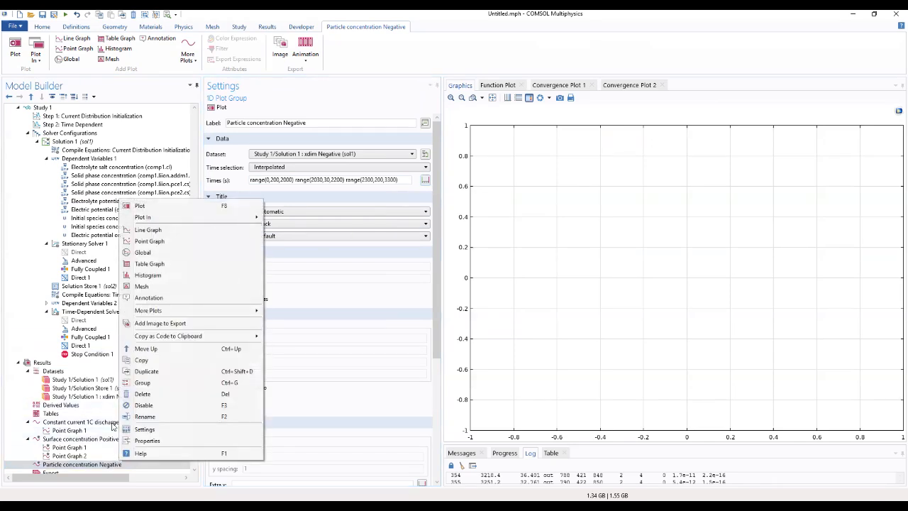
click(149, 230)
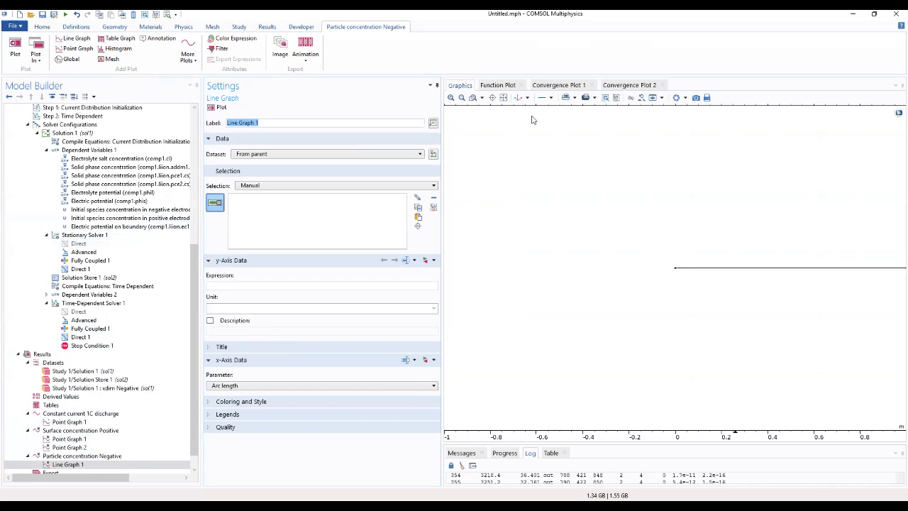
click(503, 97)
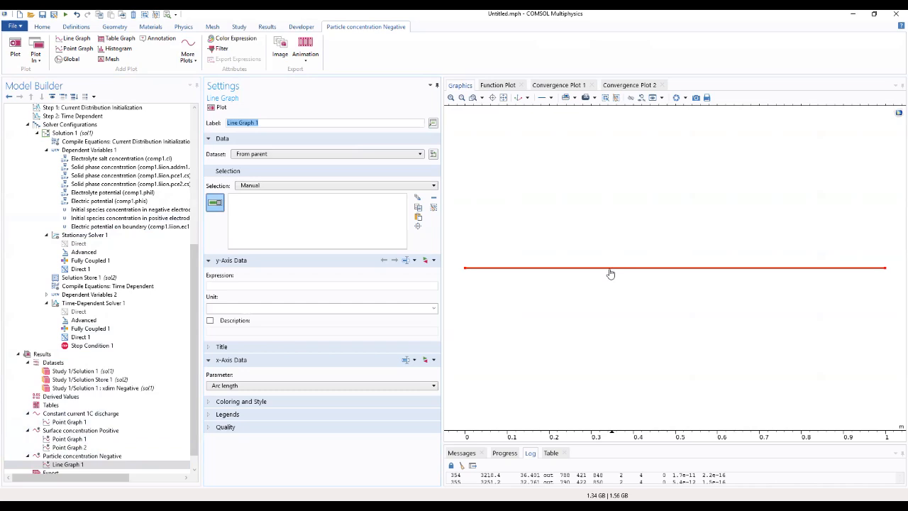
click(565, 269)
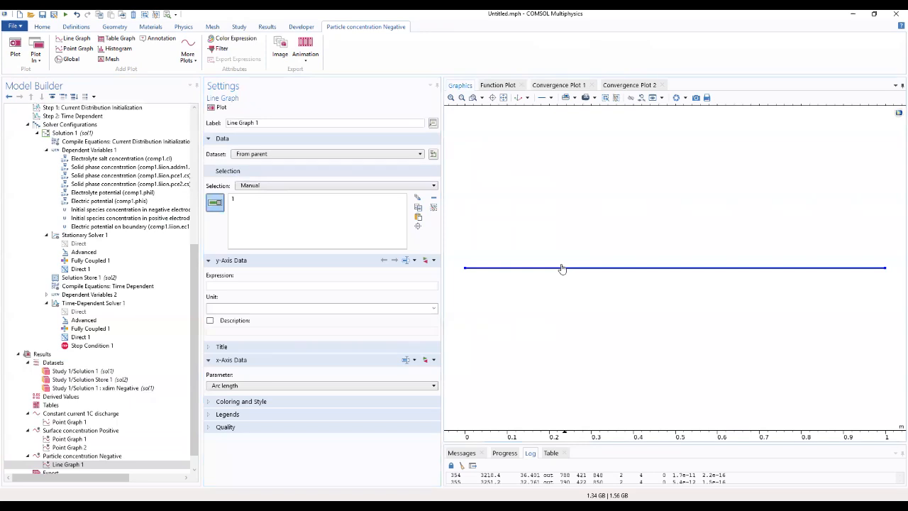
click(560, 270)
- Set the line graph's y-axis expression to atxd1(25e-6, liion.cs_pce1)
text(xd)
text(1(25)
text(e)
text(-6)
text(m kuuib)
text(,cs)
text(_pce)
text(1)
click(243, 285)
key(BackSpace)
key(BackSpace)
text(,)
key(Delete)
key(Delete)
key(Delete)
click(240, 285)
text(o)
key(Delete)
click(252, 285)
key(BackSpace)
text(.)
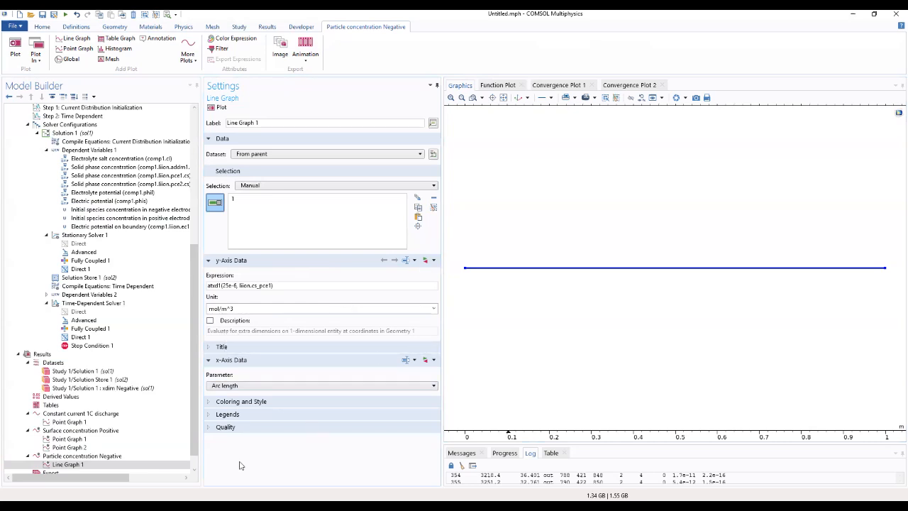
- Plot the negative particle concentration line graph and enlarge the graphics area
click(225, 402)
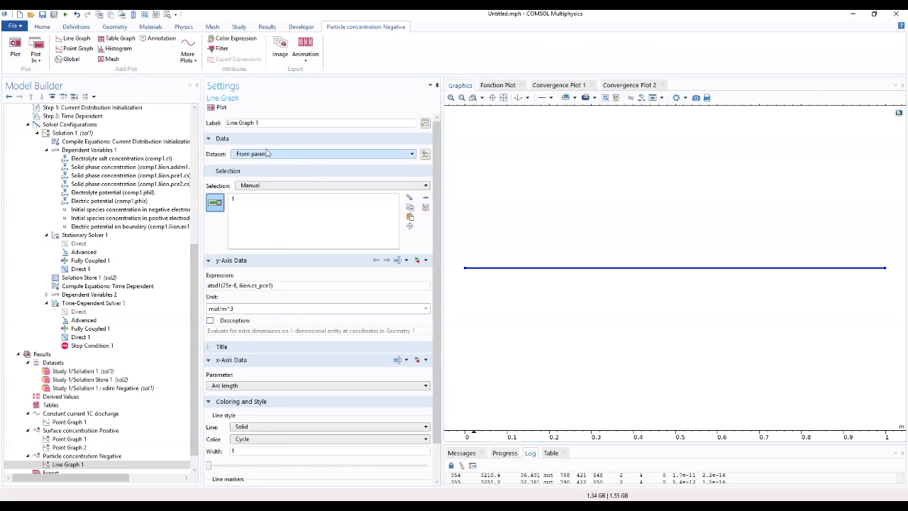
click(218, 107)
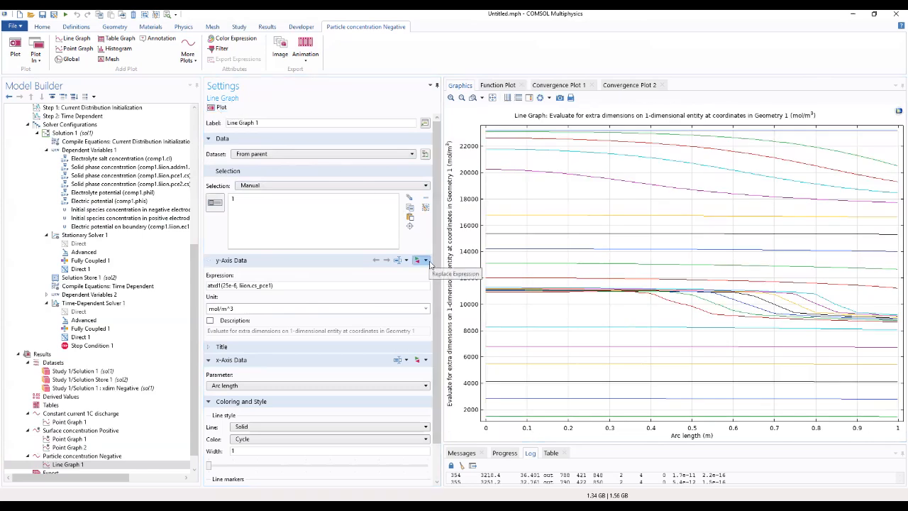
drag(532, 443, 533, 463)
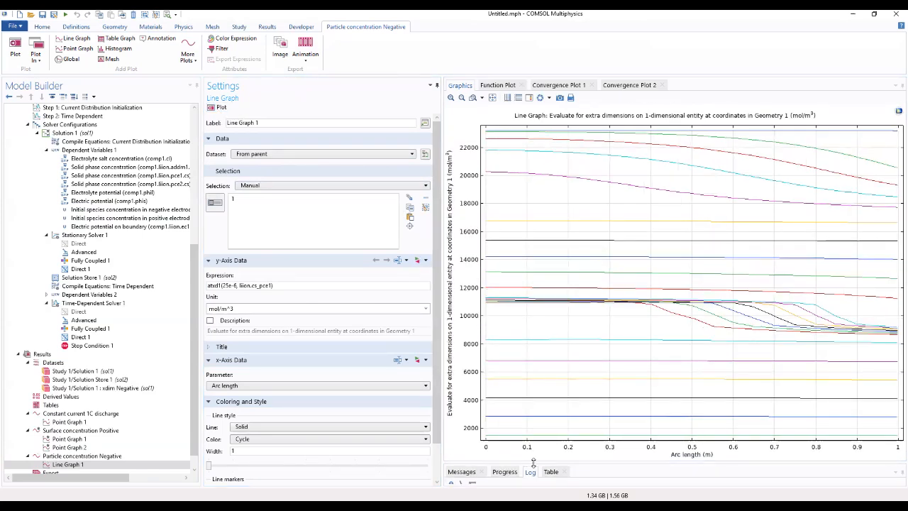
- Set the x-axis label of the Particle concentration Negative plot group to "Normalized Particle Dimension"
click(92, 456)
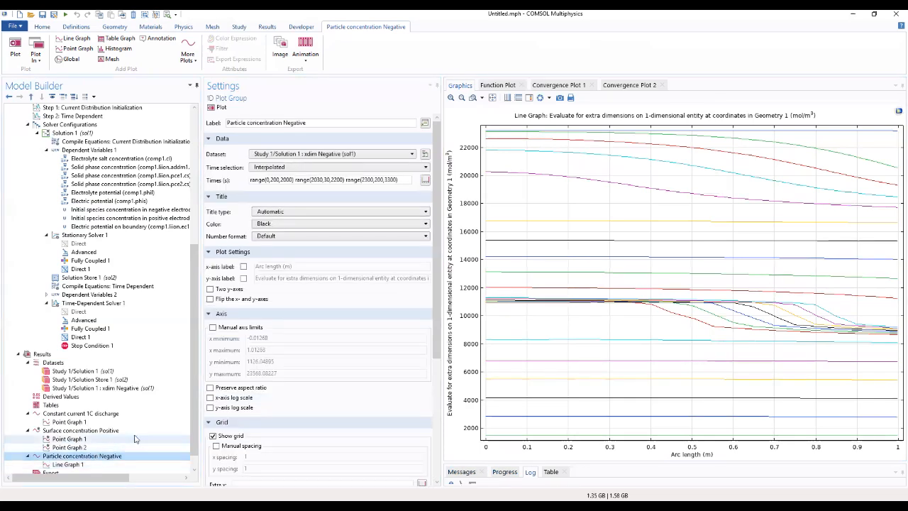
click(243, 267)
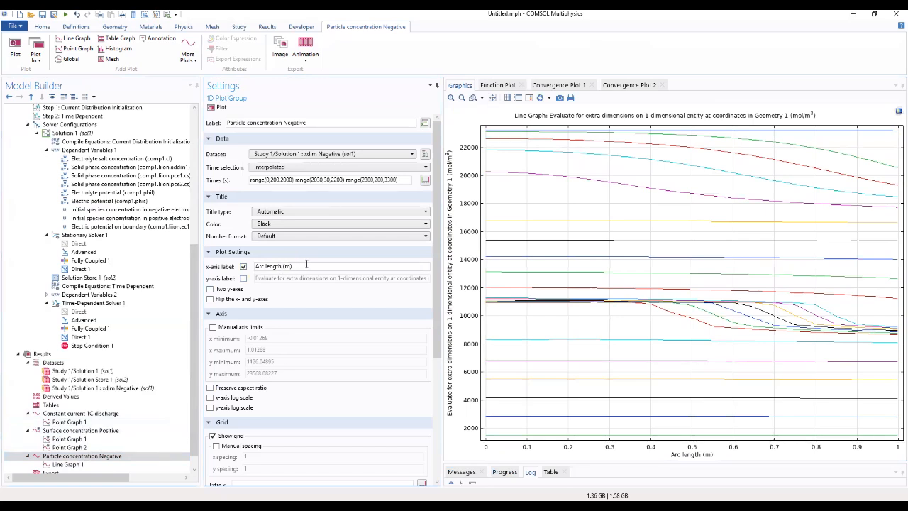
drag(291, 266, 197, 268)
text(Normalized P)
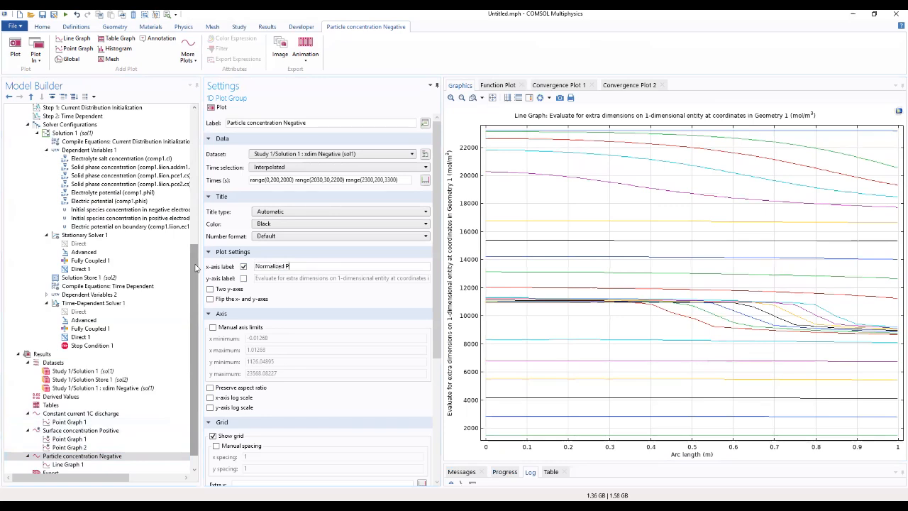
text(article Dimension)
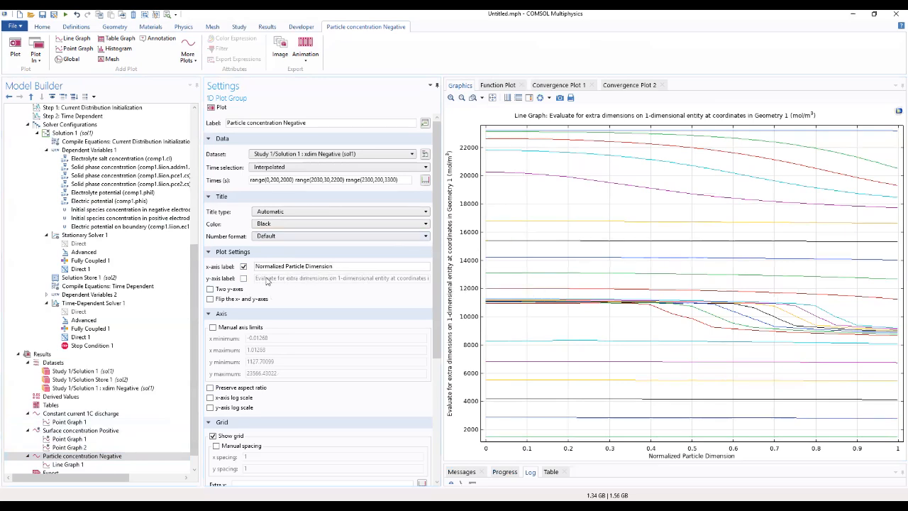
- Set the plot group's y-axis label to "Particle concentration (mol/m<sup>3</sup>)" and replot
click(244, 278)
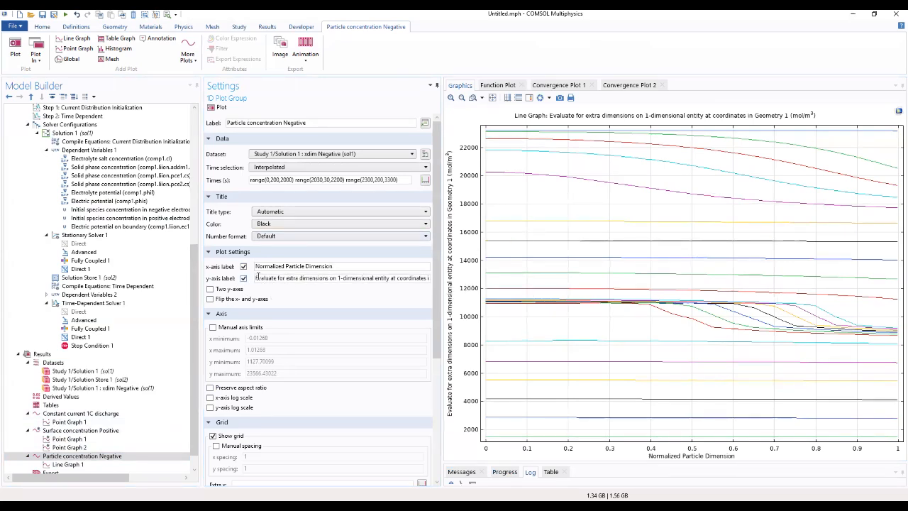
drag(256, 278, 370, 282)
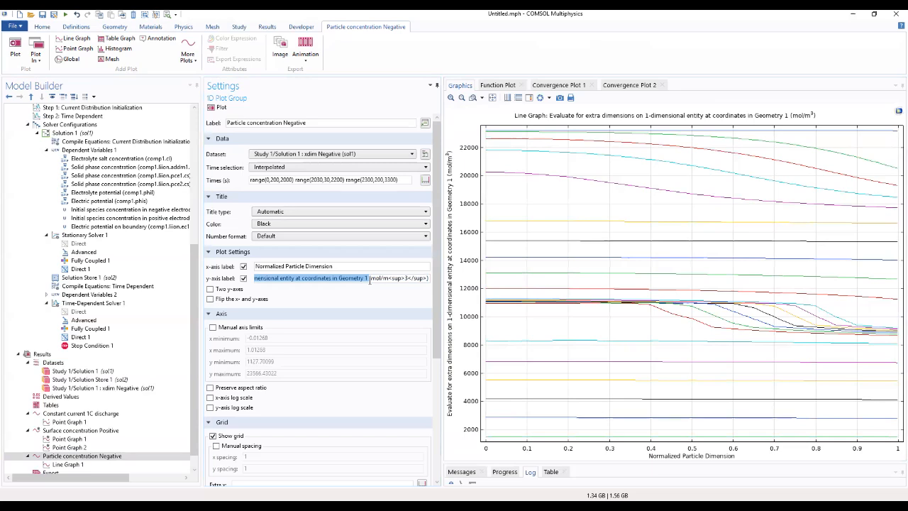
text(PART)
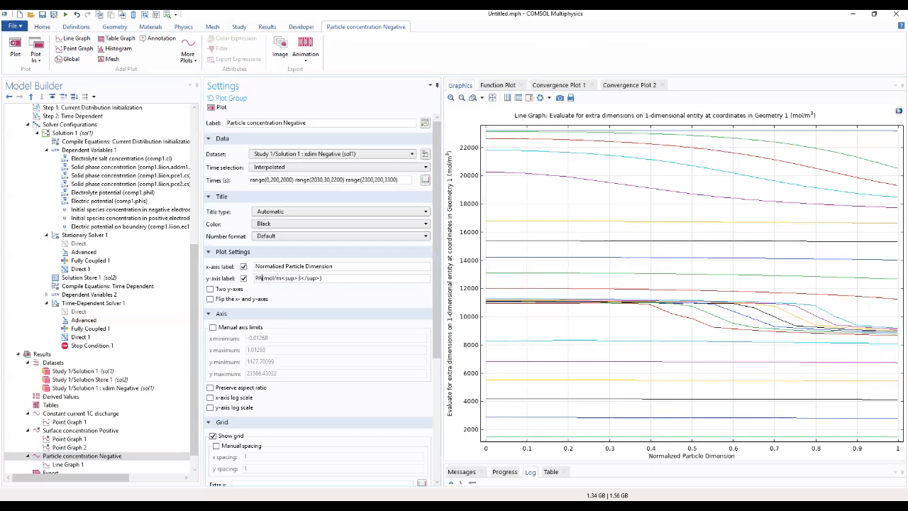
key(BackSpace)
key(BackSpace)
key(BackSpace)
text(article concentration)
click(212, 109)
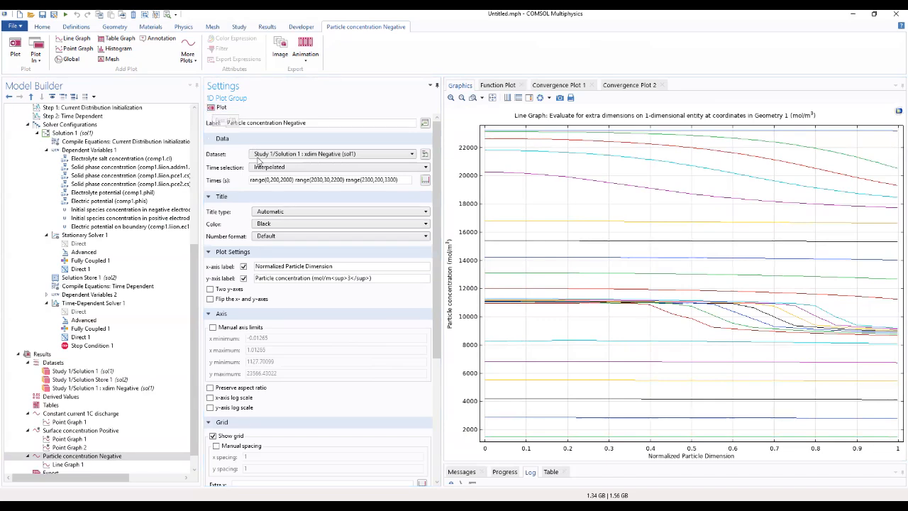
- Give the plot group a manual title, "Particle concentration Negative", copied from its label, and replot
drag(329, 121, 173, 137)
key(ctrl+c)
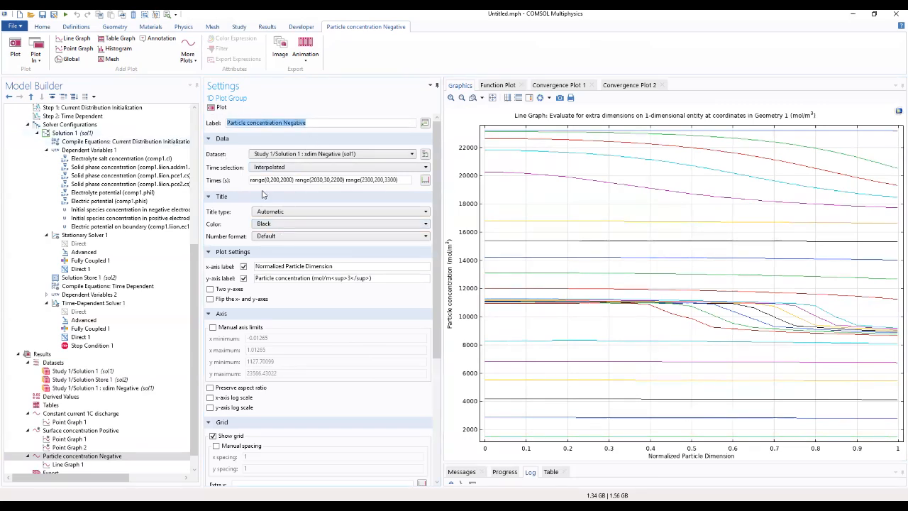
click(303, 213)
click(295, 239)
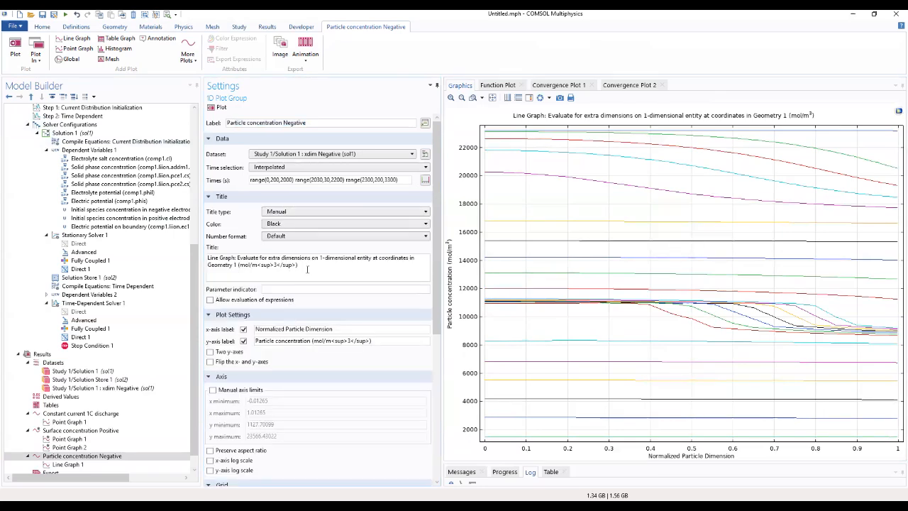
drag(308, 269, 142, 258)
key(ctrl+v)
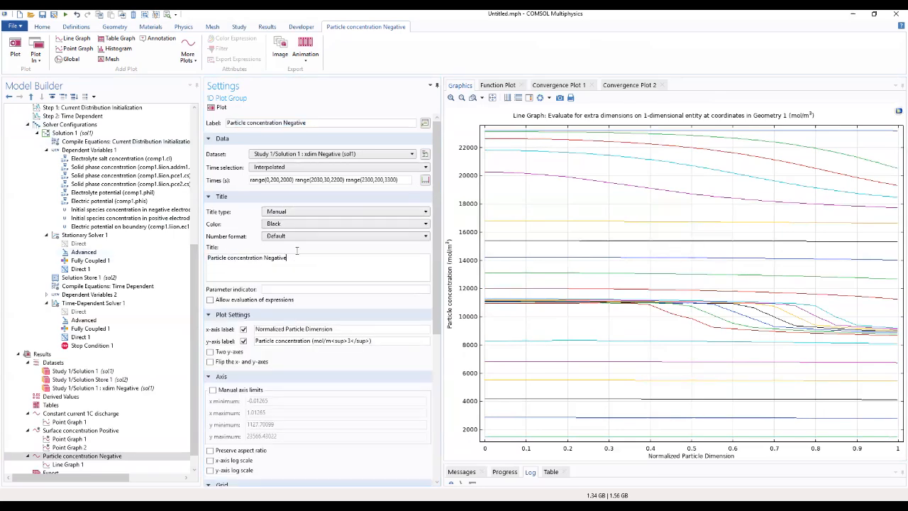
click(215, 108)
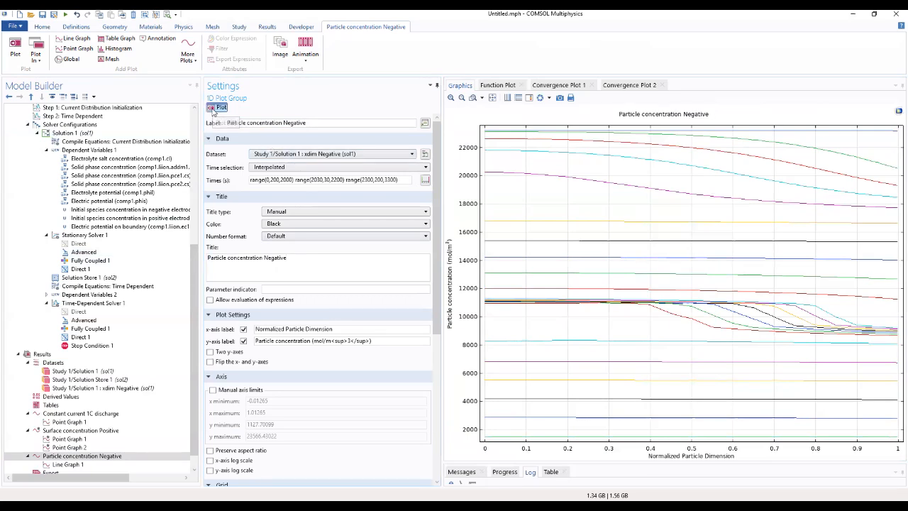
- Add a second study to the model using the preset Time Dependent with Initialization
scroll(69, 160, up, 1)
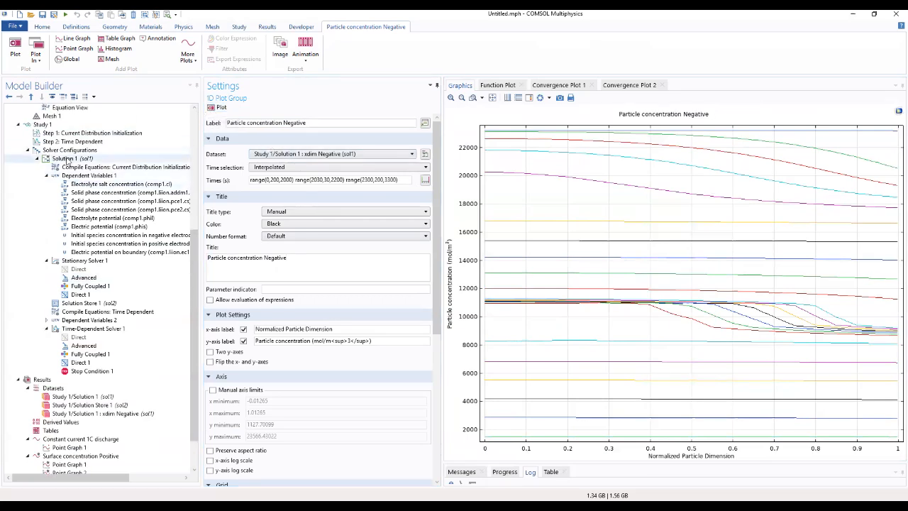
scroll(69, 160, up, 8)
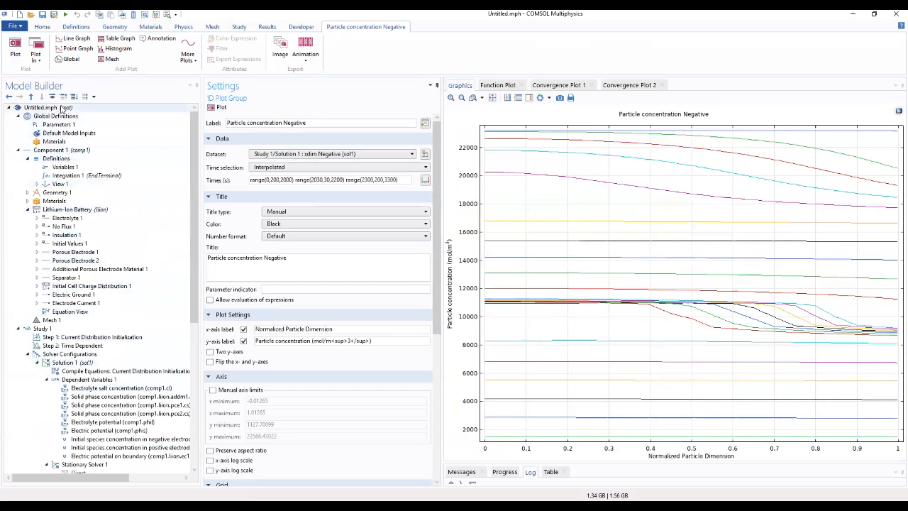
click(62, 108)
right_click(45, 107)
click(75, 135)
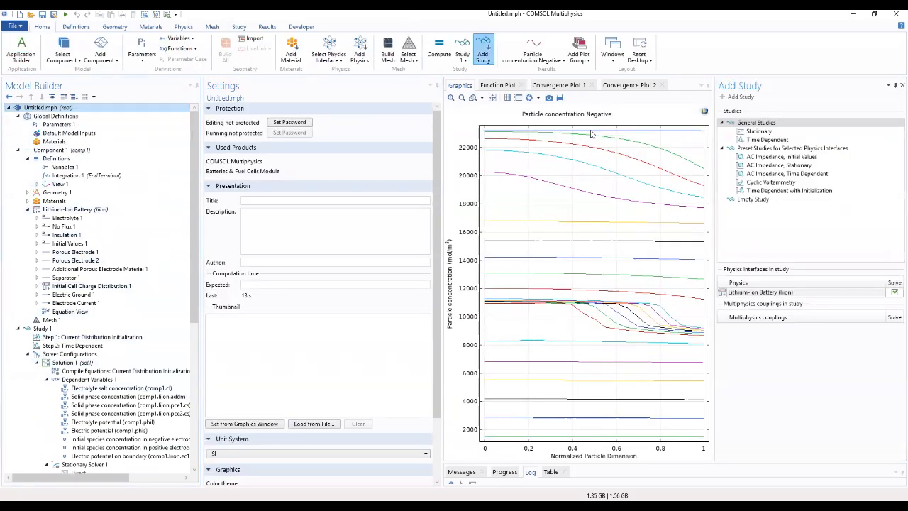
click(793, 194)
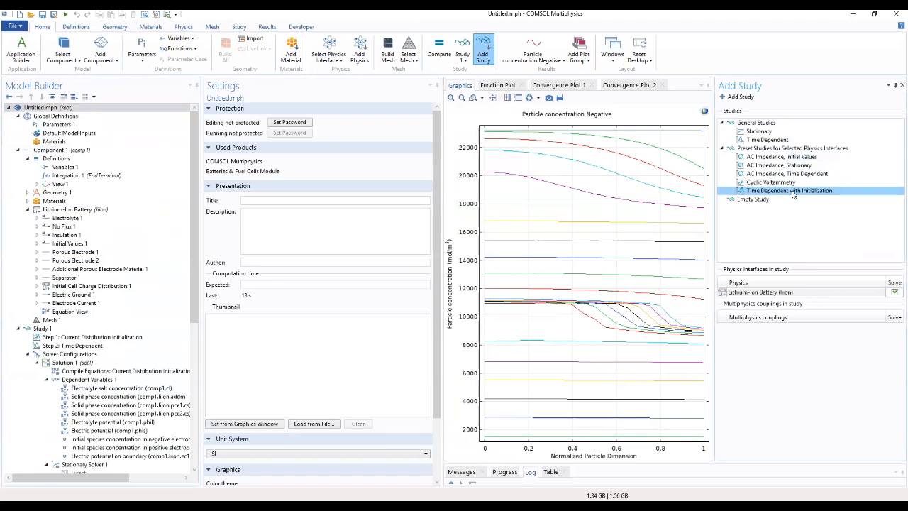
double_click(793, 192)
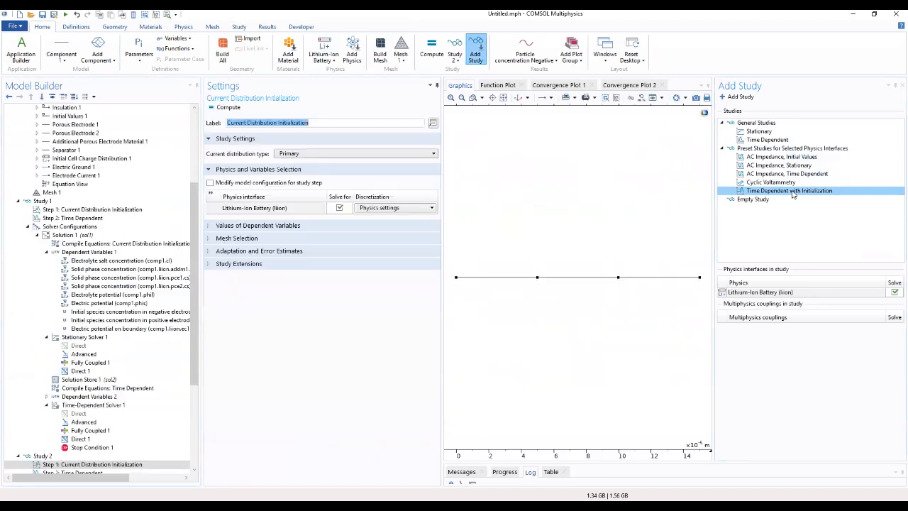
click(901, 85)
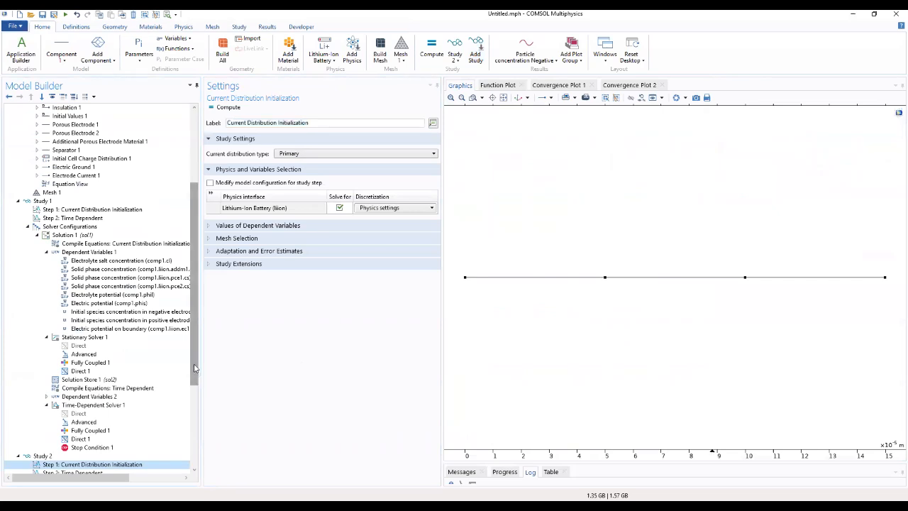
- Replace the default output times of Study 2's time-dependent step, entering 0
drag(195, 367, 195, 400)
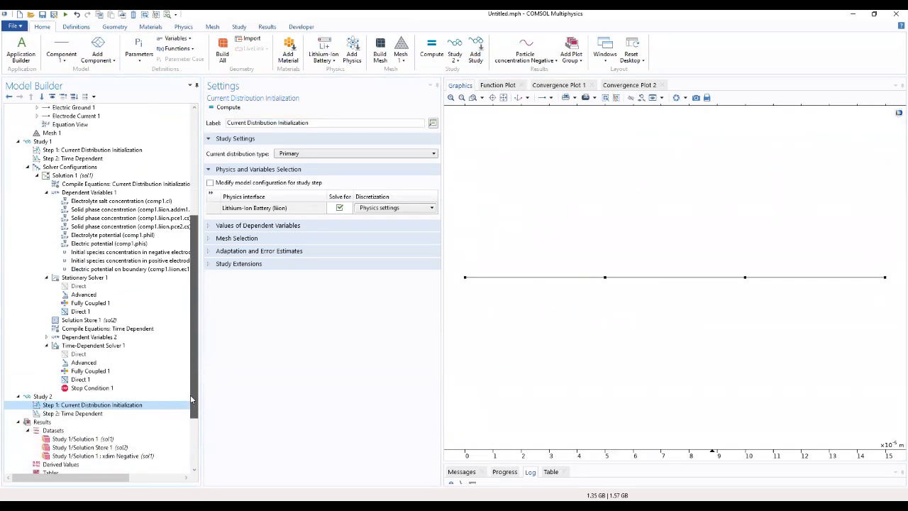
click(92, 414)
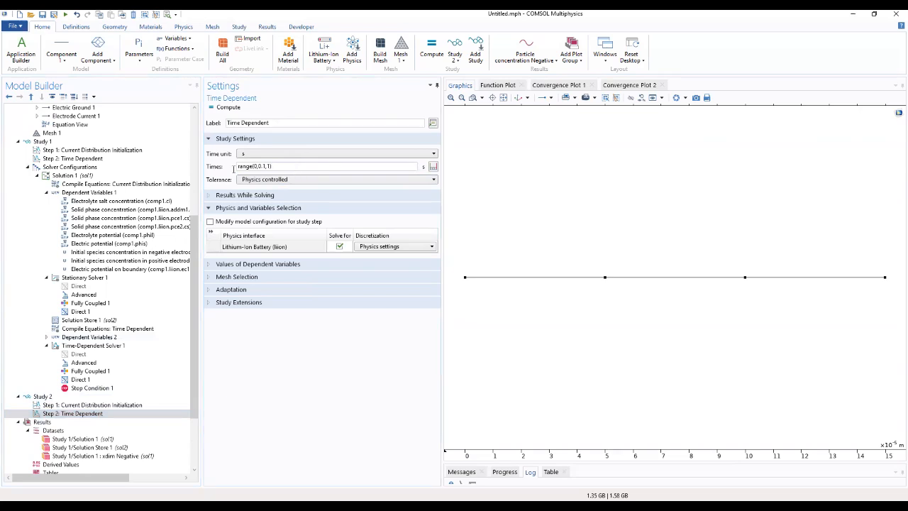
drag(278, 166, 190, 164)
text(0)
- Add a parametric sweep to Study 2
click(44, 397)
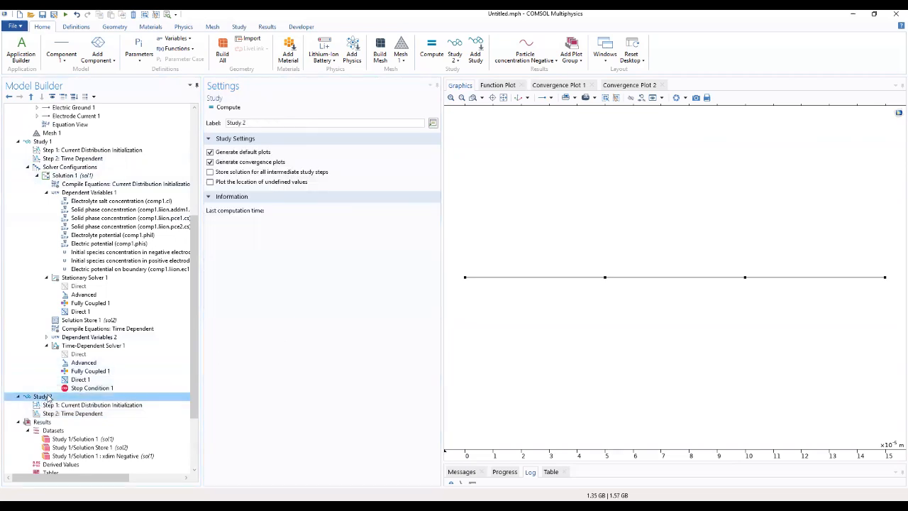
right_click(48, 399)
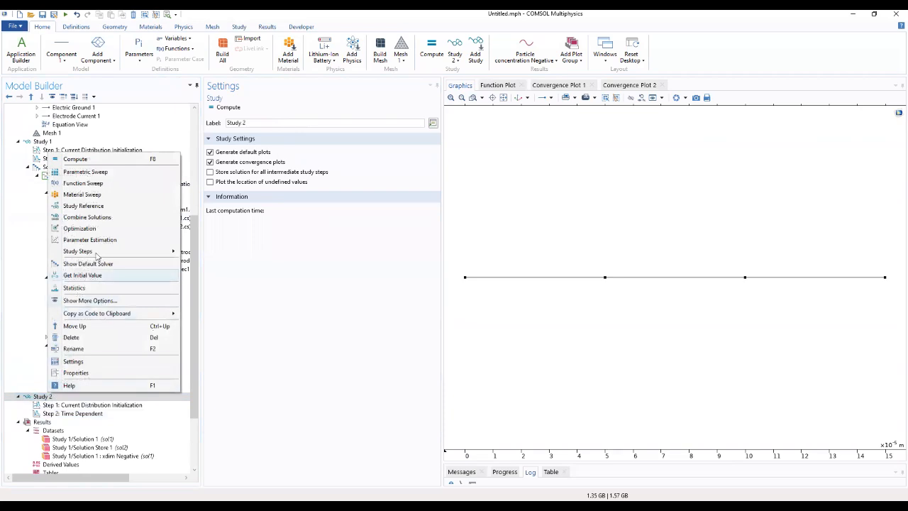
click(92, 174)
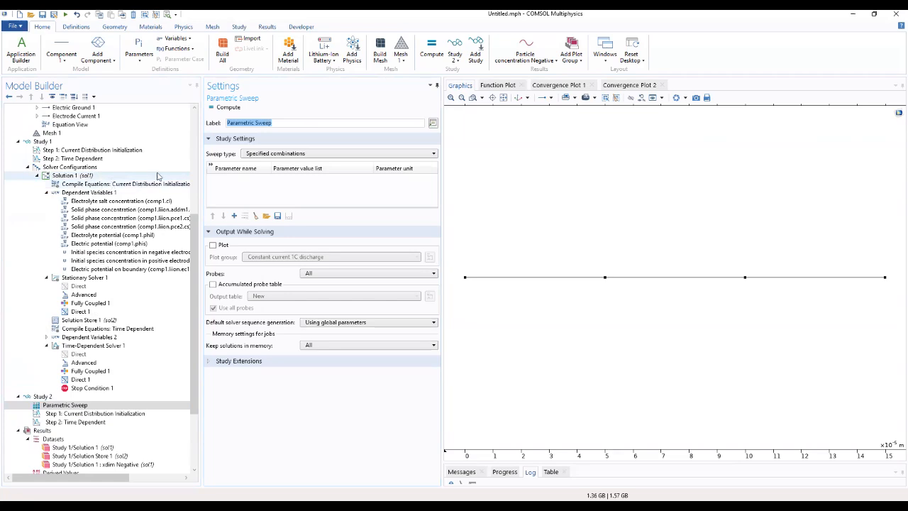
- Sweep the NCA volume fraction parameter fr_pos_NCA over the values 0.5, 0.25, 0.55 and 0.75
click(234, 216)
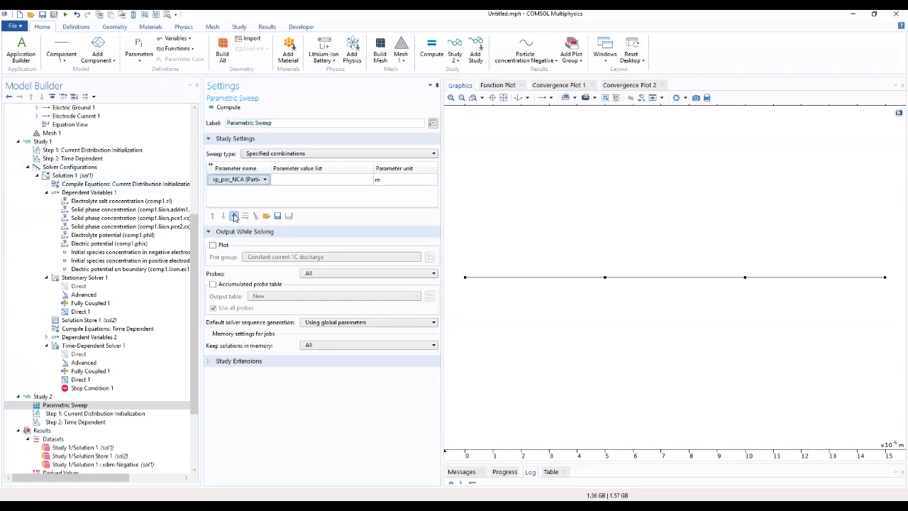
click(265, 180)
click(264, 179)
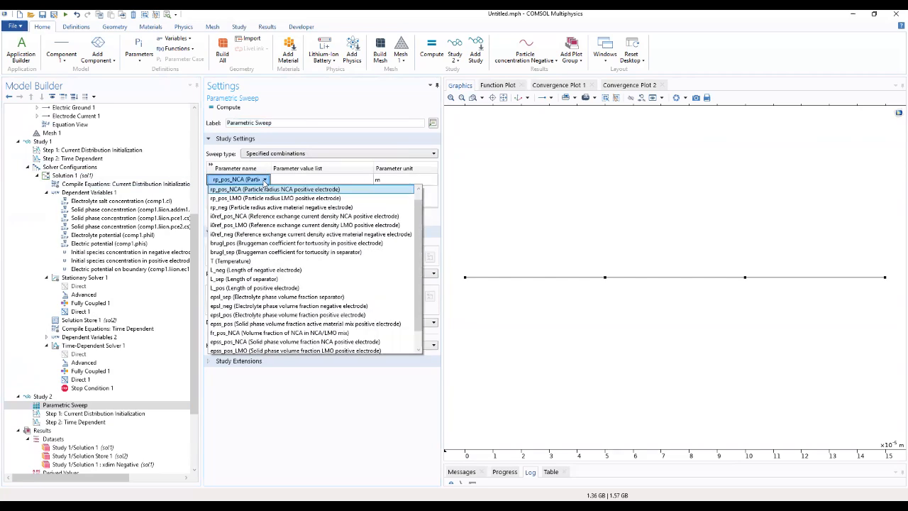
scroll(258, 262, down, 1)
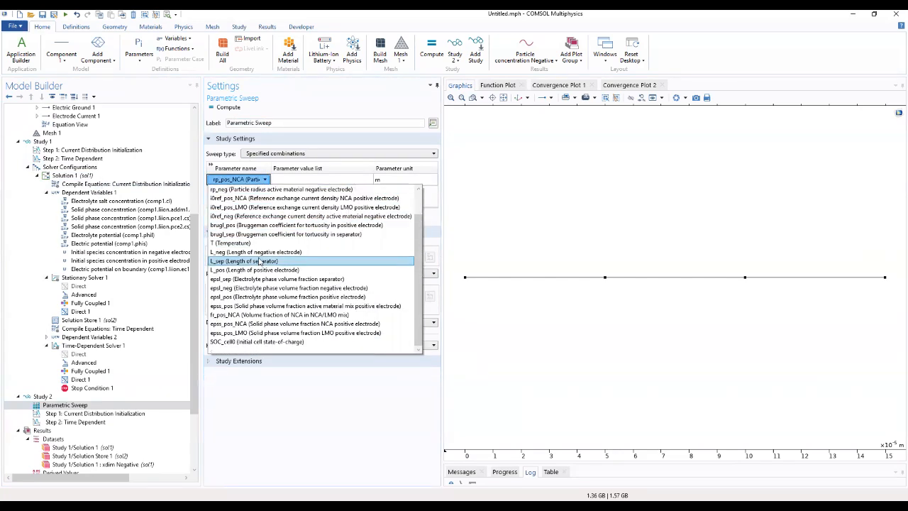
click(259, 320)
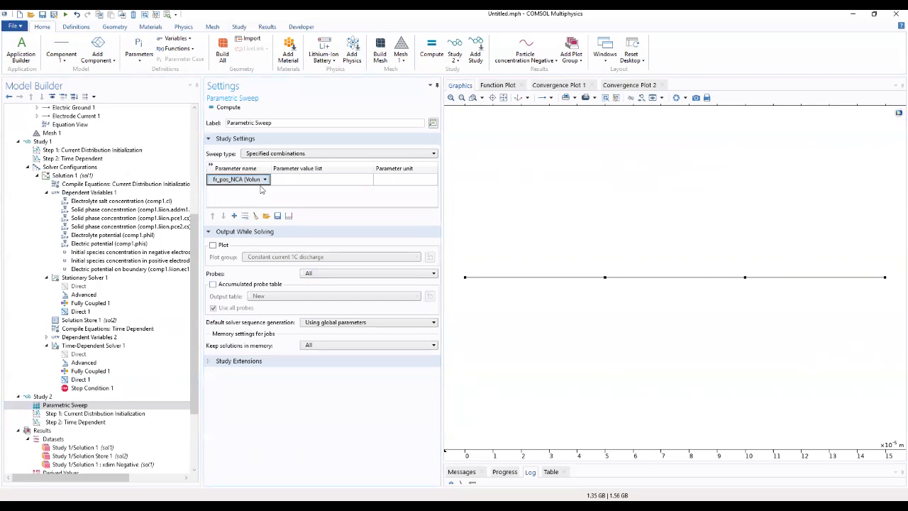
click(285, 179)
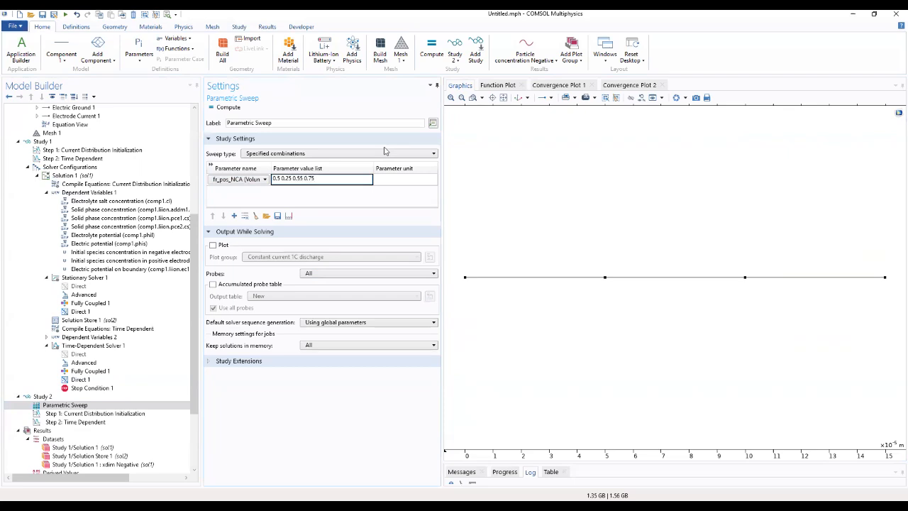
click(343, 197)
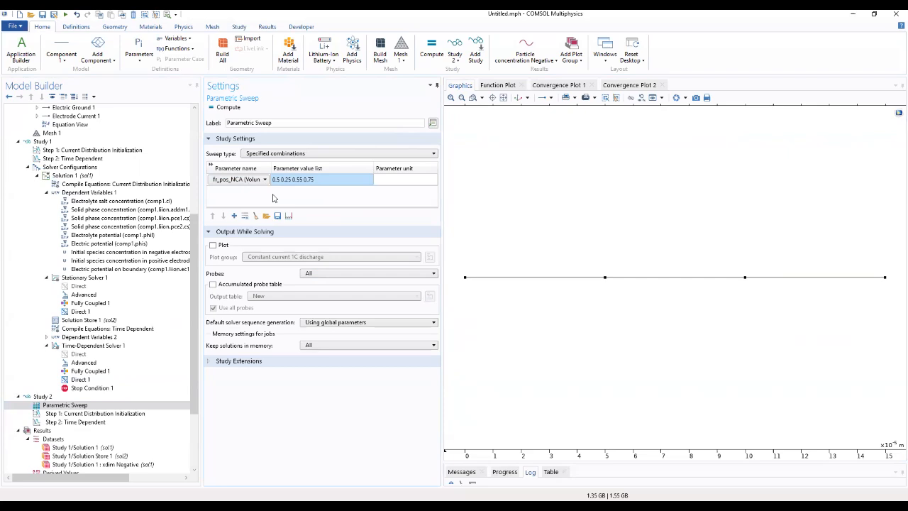
- Generate the default solver configuration for Study 2
click(53, 397)
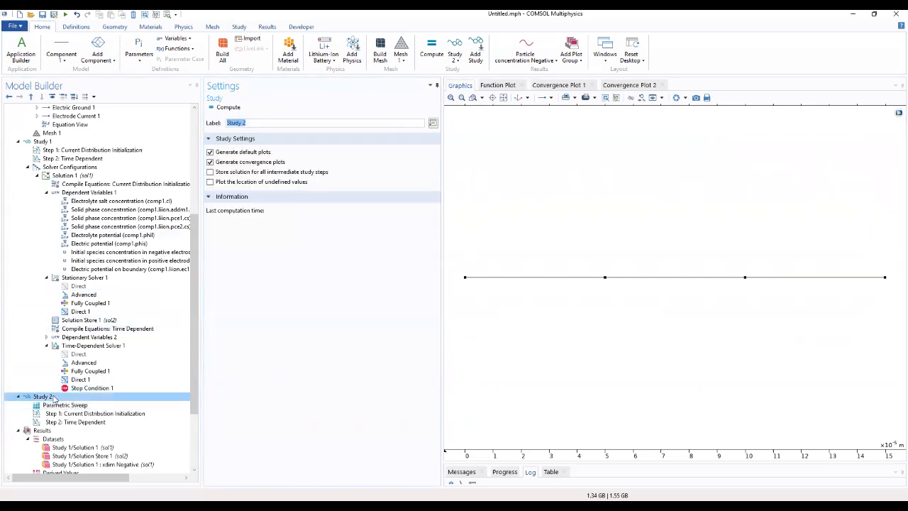
right_click(55, 401)
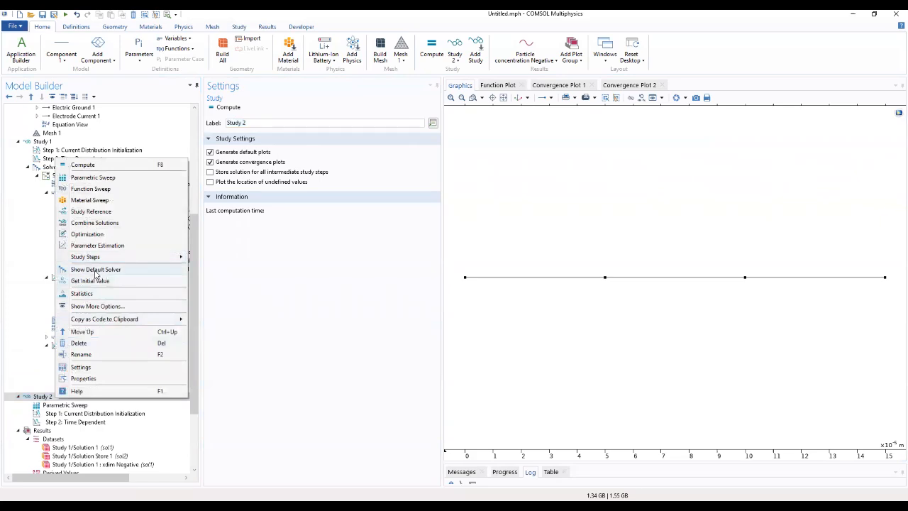
click(95, 270)
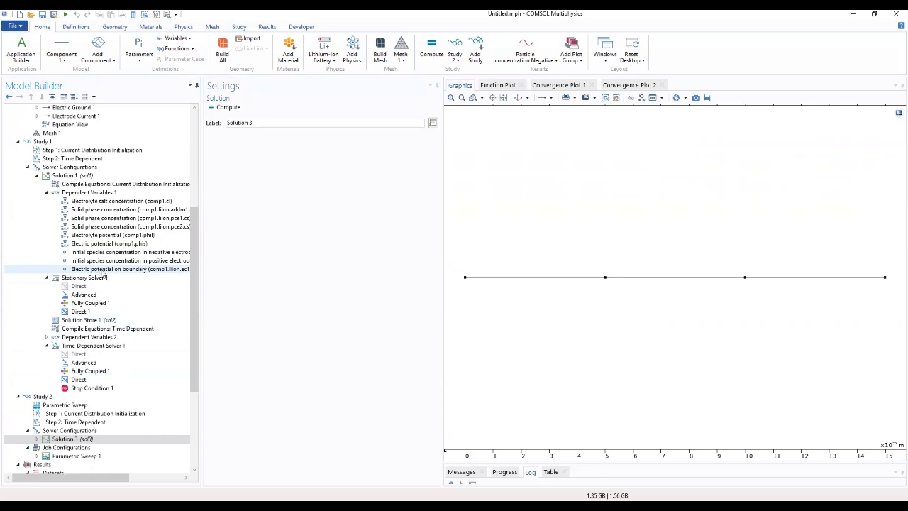
- Set the Time-Dependent Solver 1 of Study 2 to store the steps taken by the solver in its output
click(68, 440)
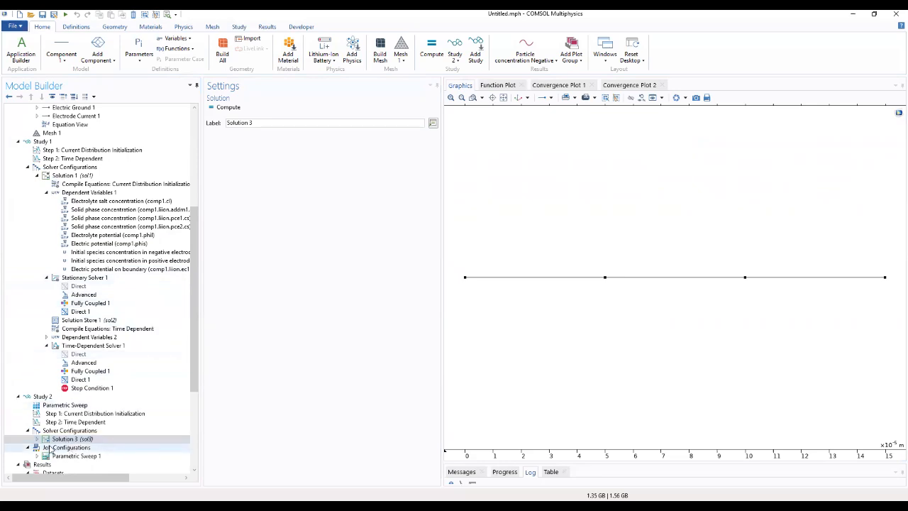
click(56, 441)
click(37, 439)
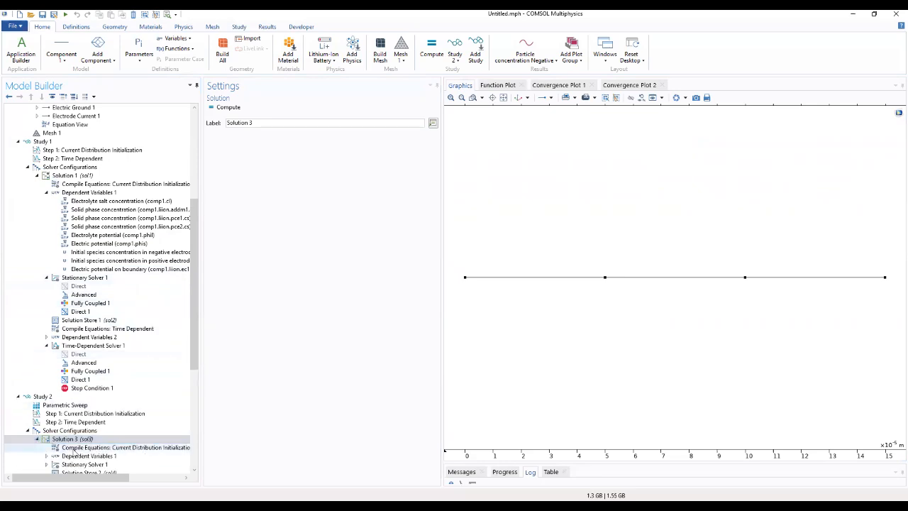
scroll(105, 441, down, 2)
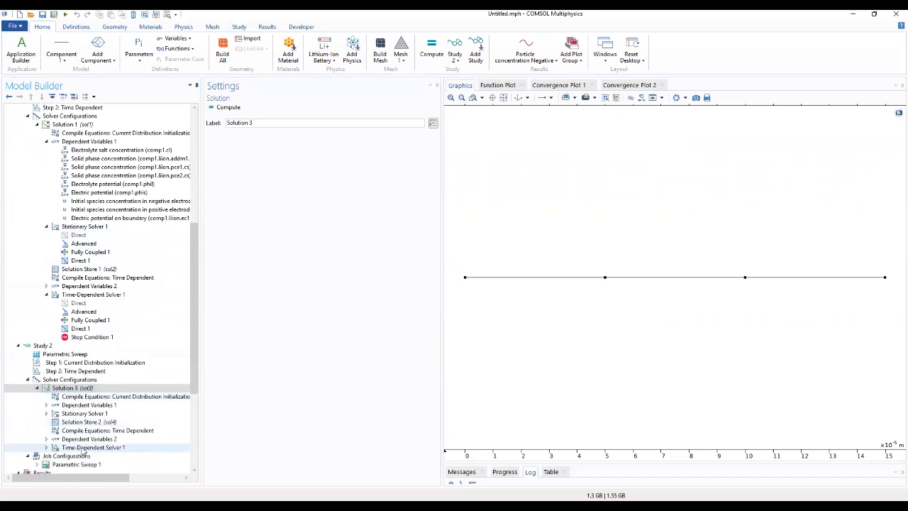
click(105, 448)
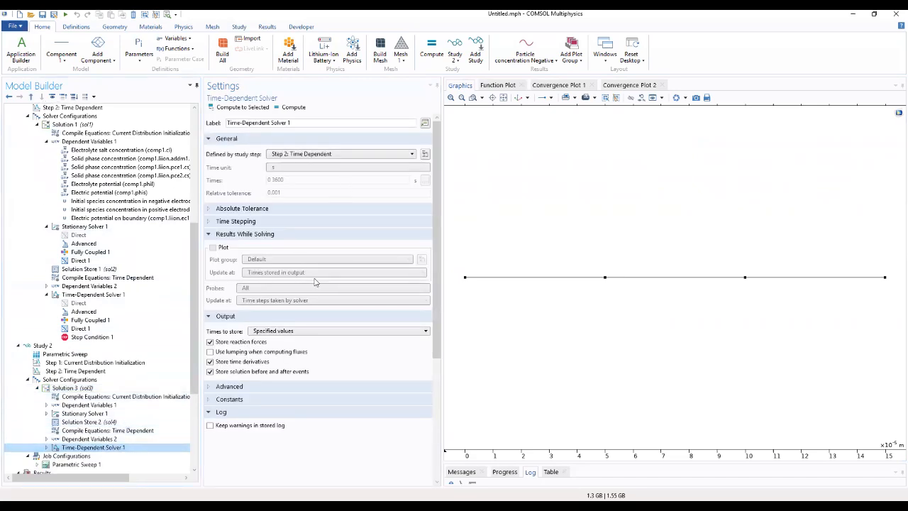
click(287, 334)
click(294, 352)
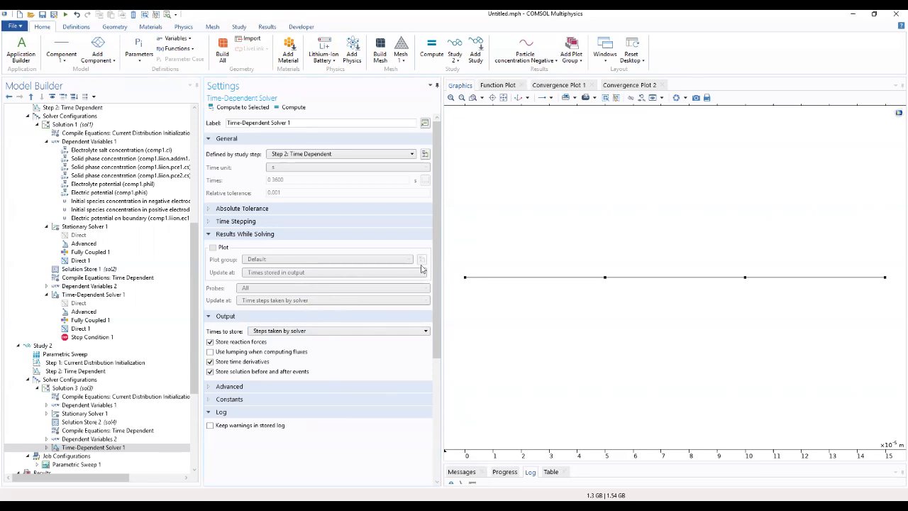
drag(439, 271, 415, 371)
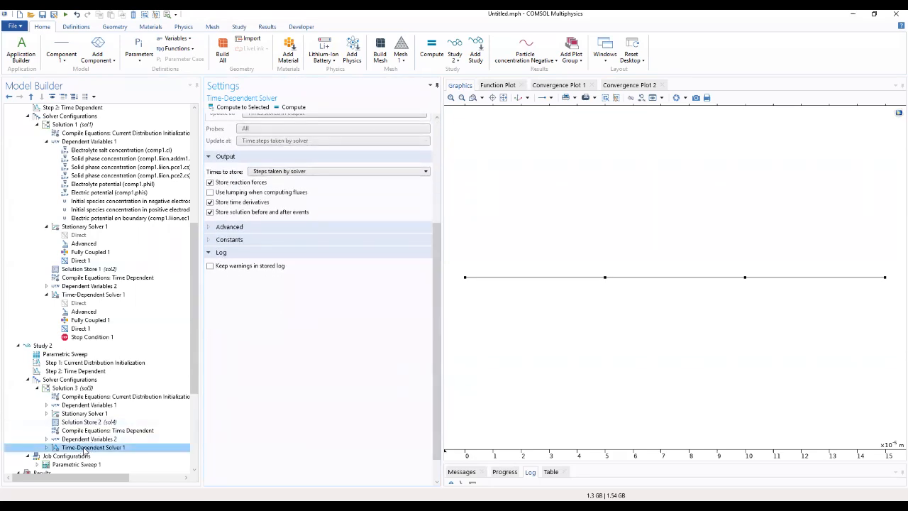
click(86, 439)
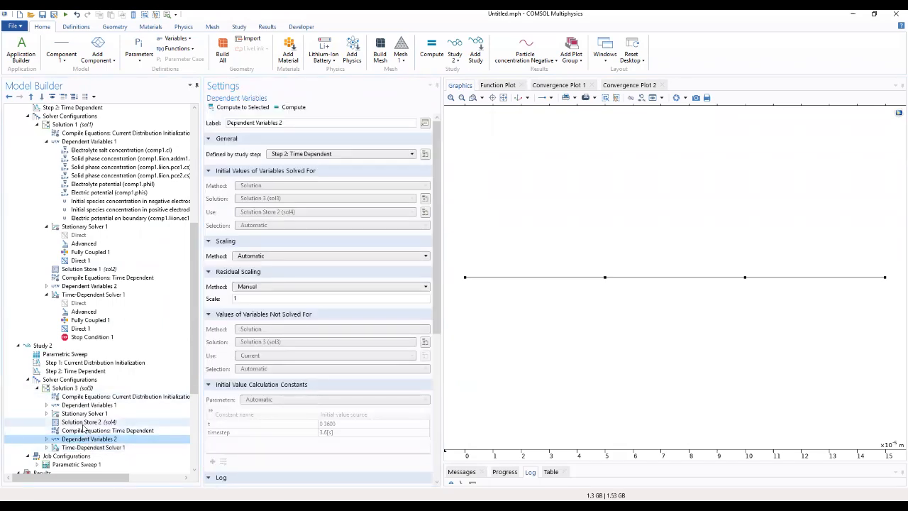
click(70, 354)
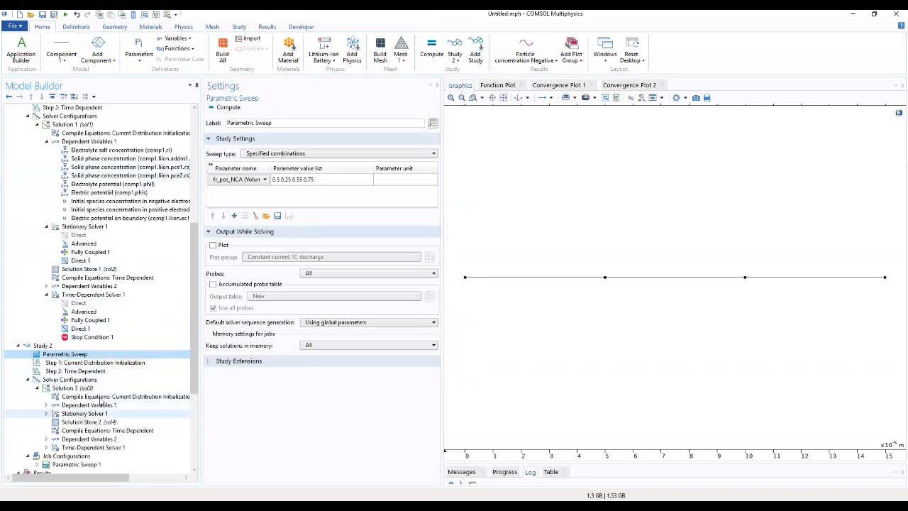
scroll(186, 341, down, 2)
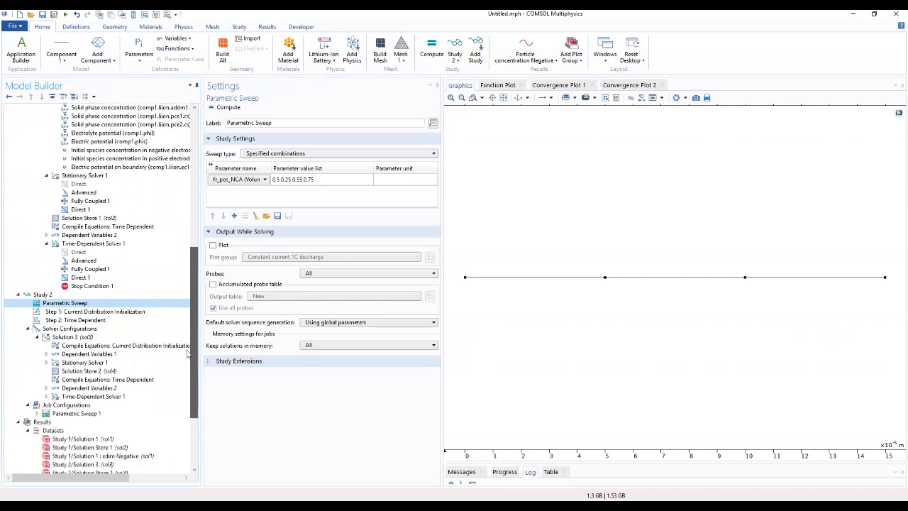
scroll(188, 354, down, 2)
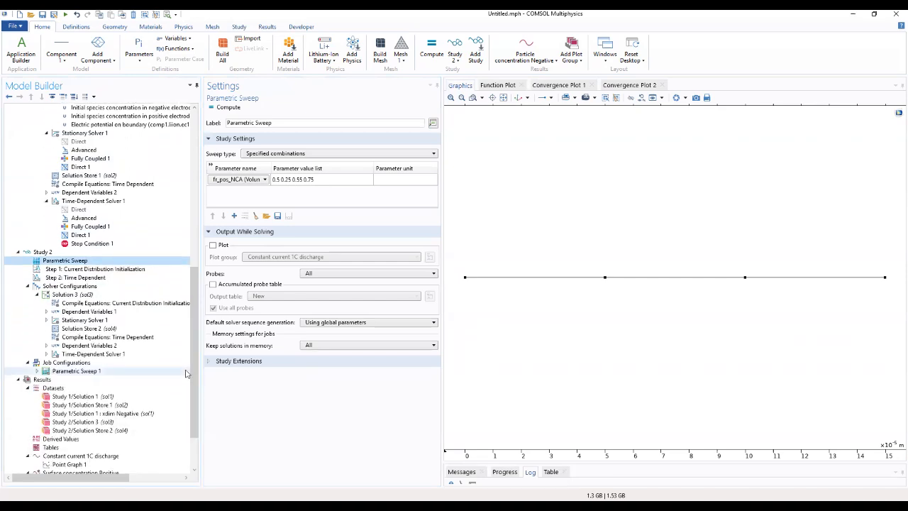
- Add a stop condition to Study 2's Time-Dependent Solver 1 and create an empty stop expression in it
click(83, 354)
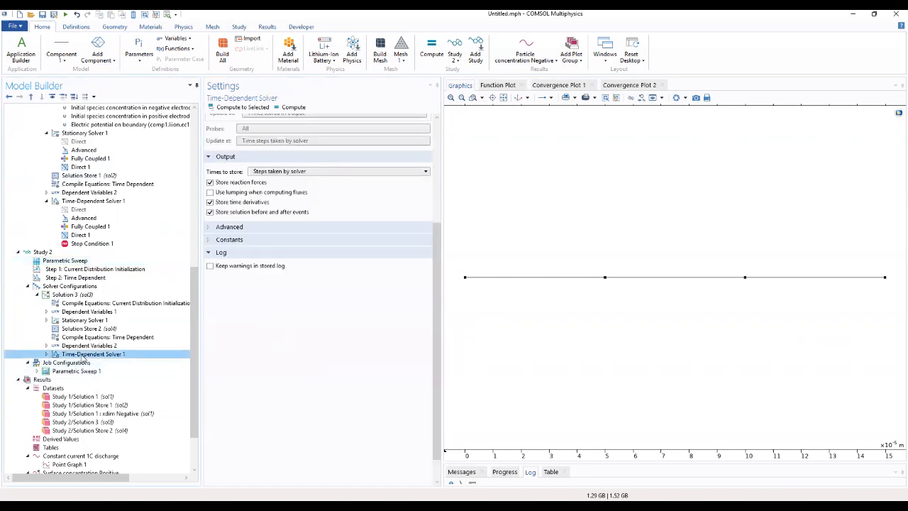
right_click(83, 354)
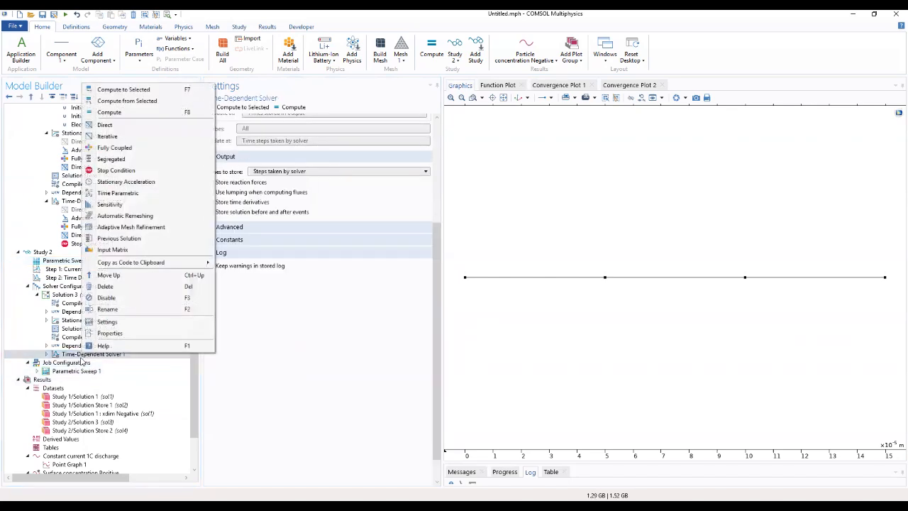
click(137, 172)
click(234, 227)
click(245, 167)
click(248, 167)
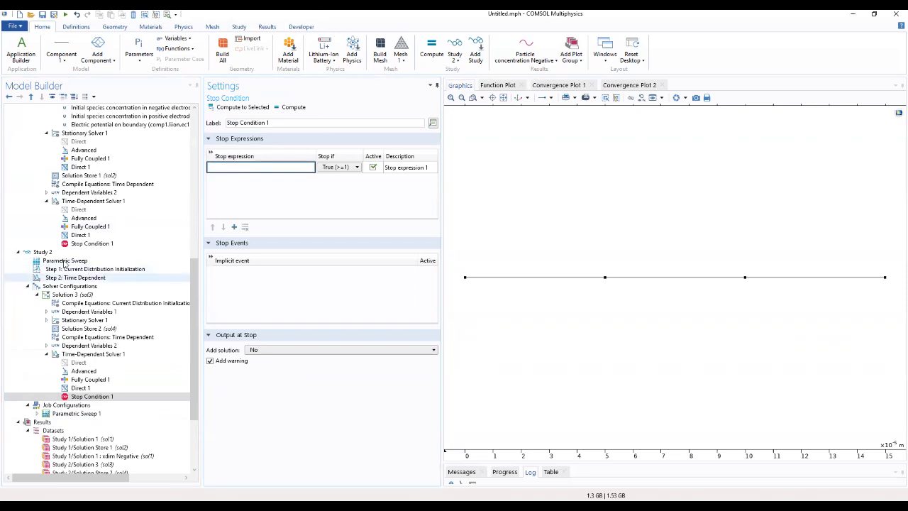
- Copy the expression comp1.EndTerminal(comp1.phis)<3 from Study 1's stop condition into Study 2's and turn off its added warning
click(93, 244)
click(303, 167)
click(304, 167)
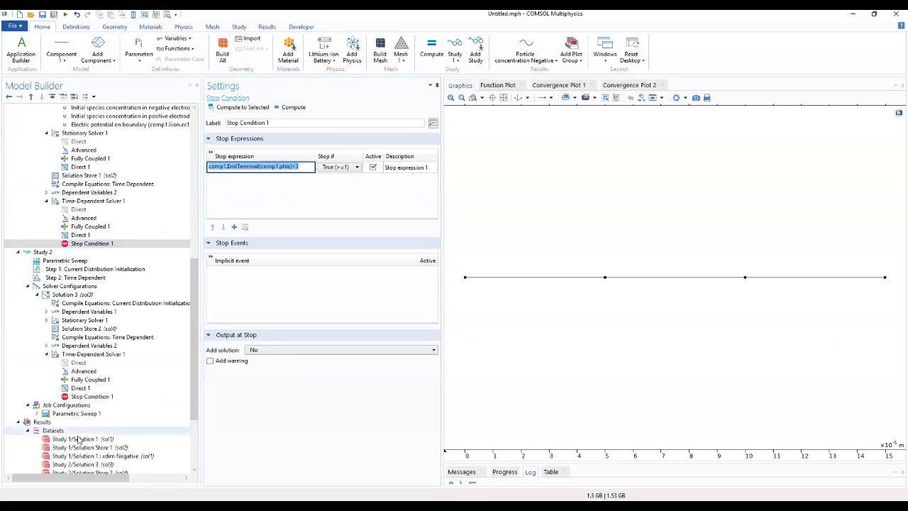
click(91, 397)
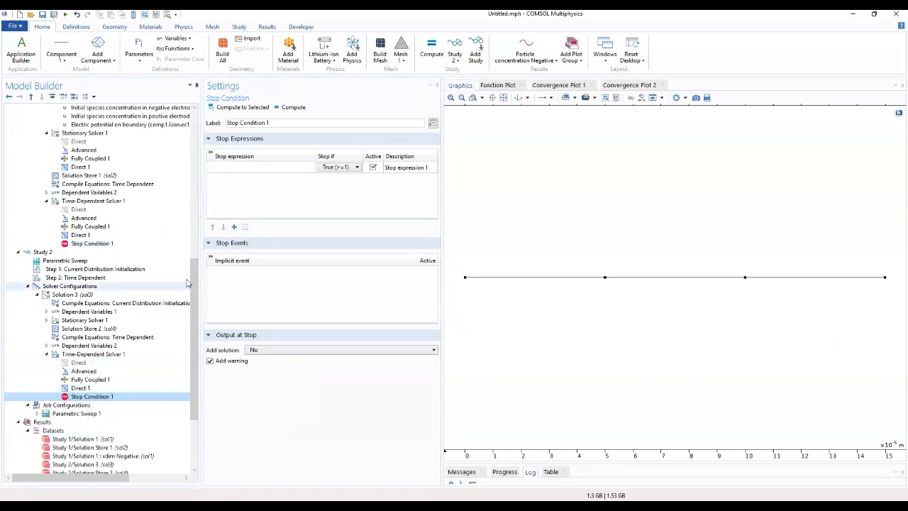
click(244, 166)
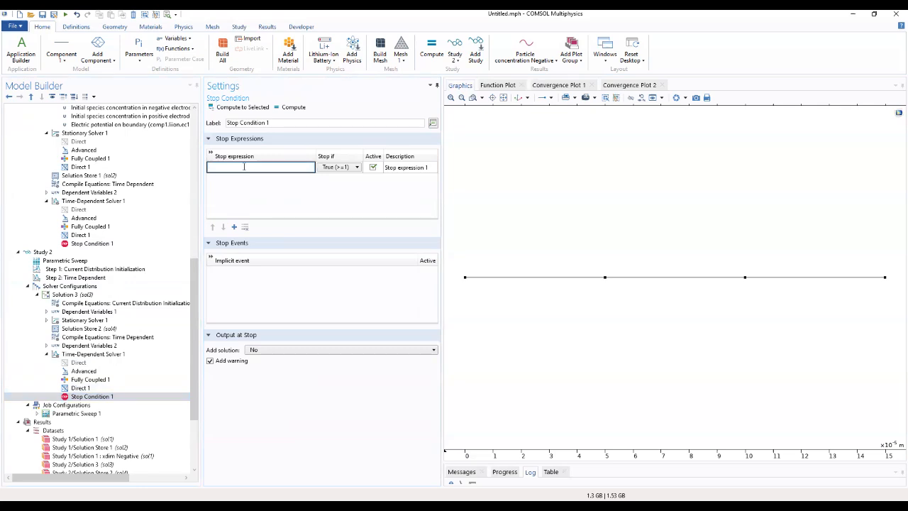
text(comp1.EndTerminal(comp1.phis)<3)
click(252, 195)
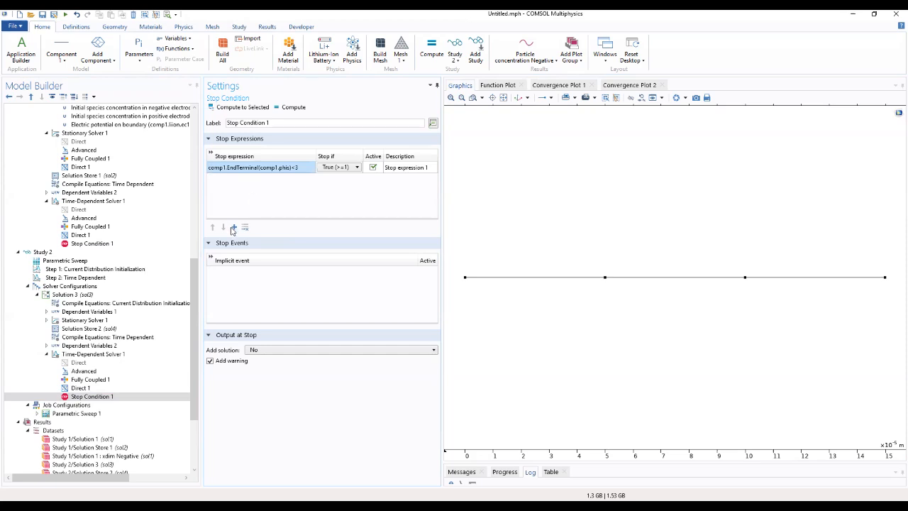
click(210, 361)
- Compare the stop condition settings of Study 2 with those of Study 1 and check the rest of the model tree
click(113, 397)
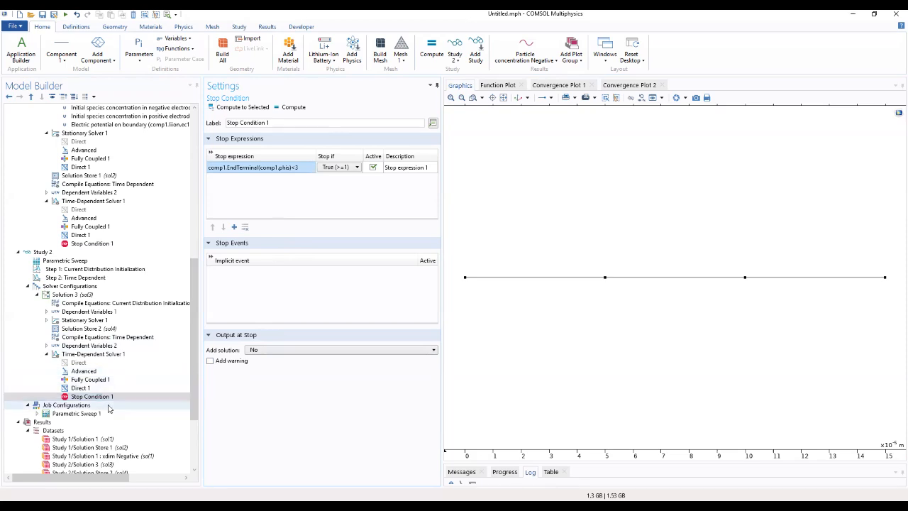
click(94, 389)
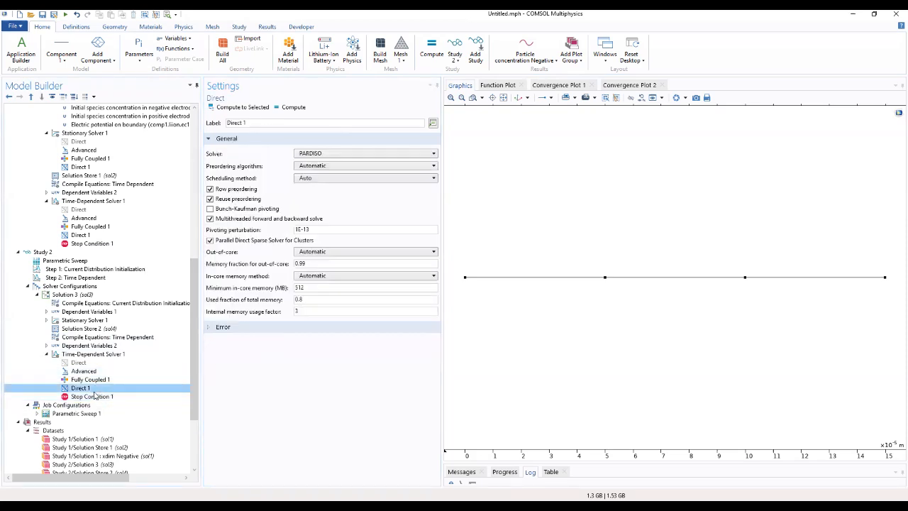
click(92, 396)
click(100, 245)
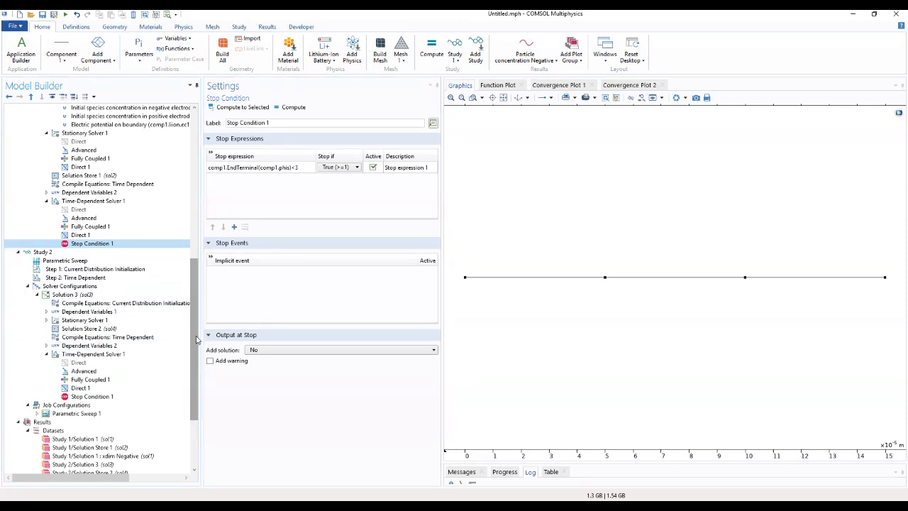
drag(196, 313, 228, 184)
scroll(181, 343, down, 12)
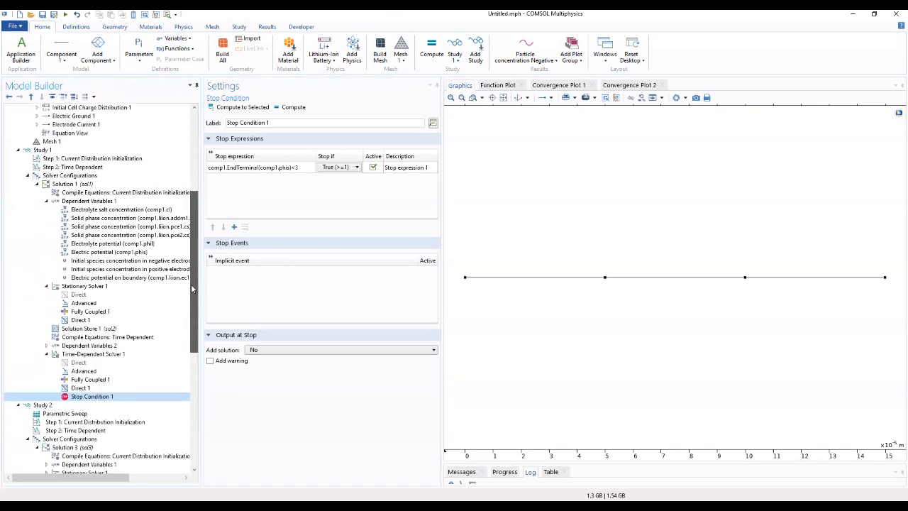
scroll(181, 344, down, 3)
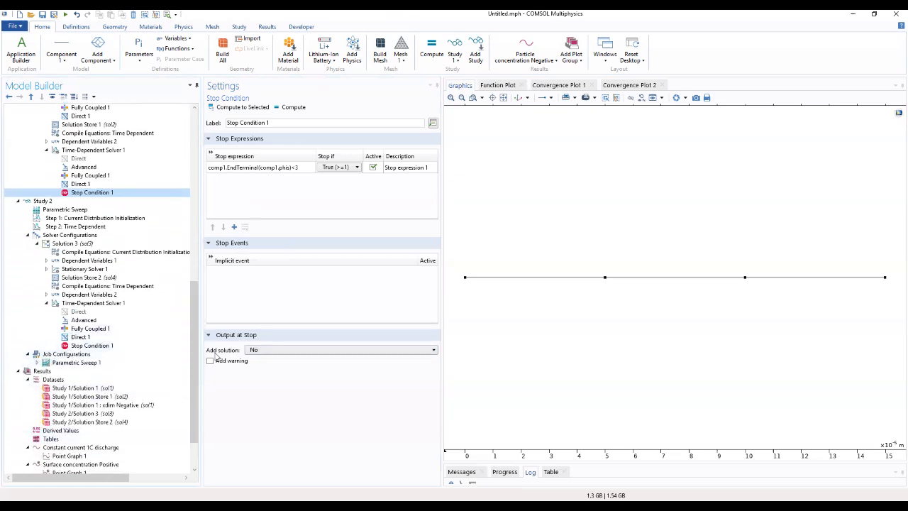
scroll(78, 436, down, 2)
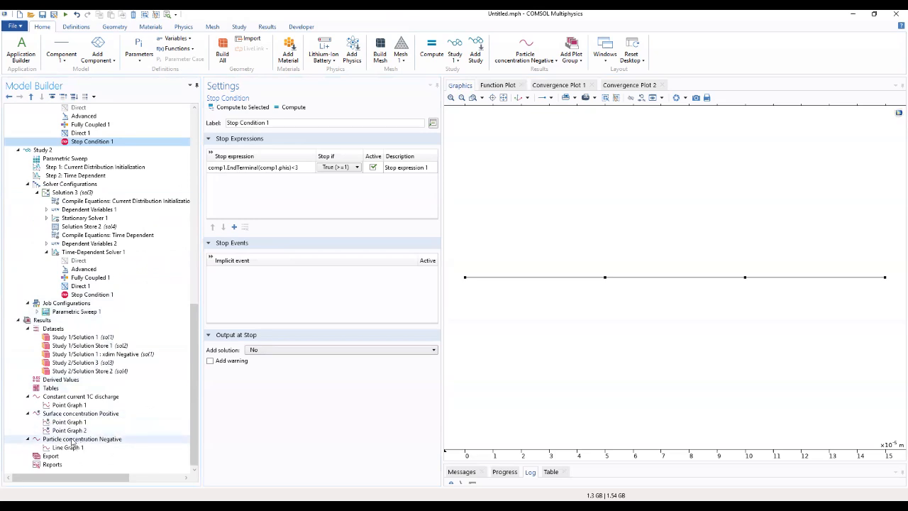
click(79, 287)
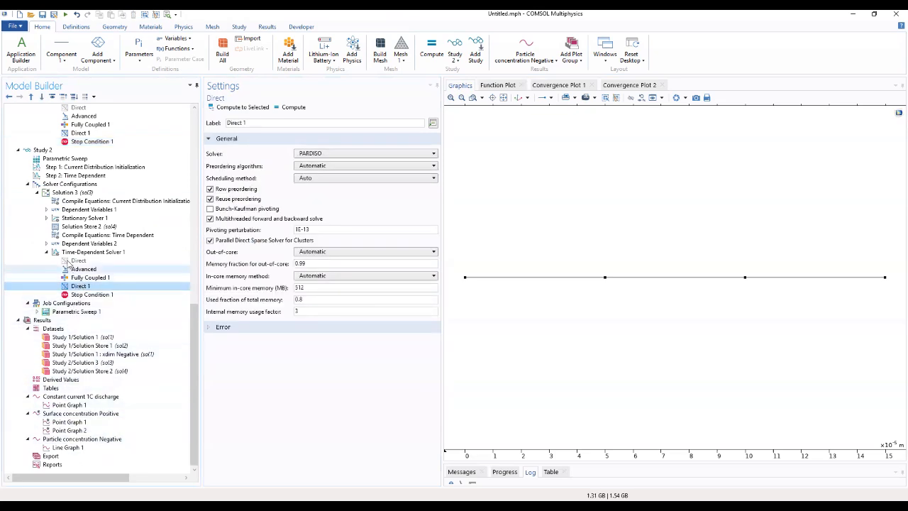
- Compute Study 2 with default plot generation turned off and display the time-dependent solver's convergence plot
click(47, 151)
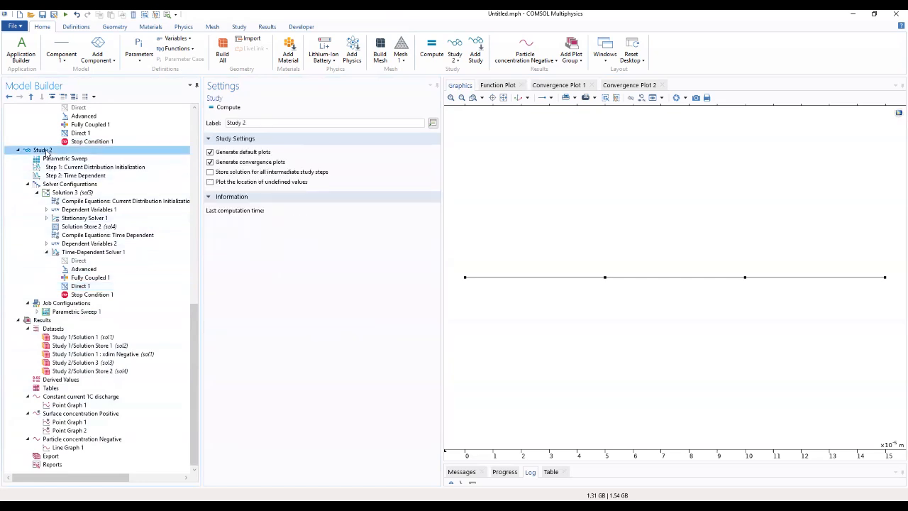
click(210, 152)
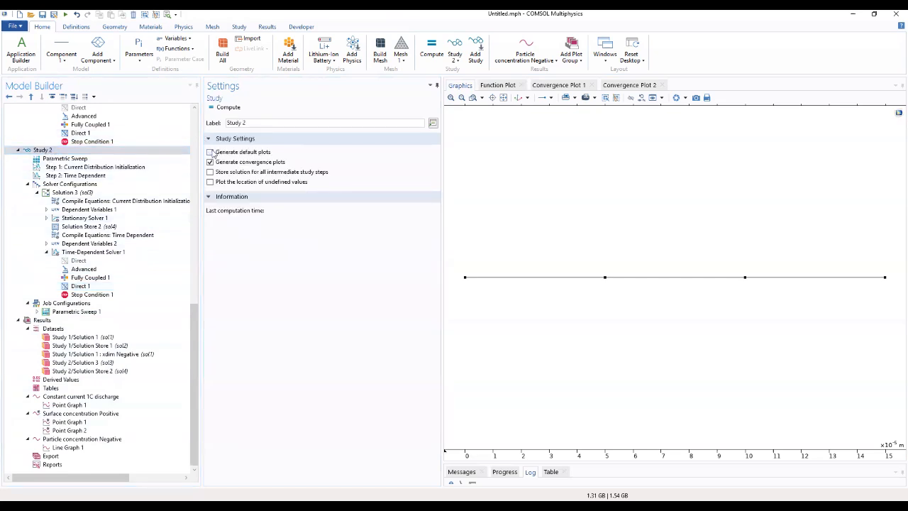
click(226, 107)
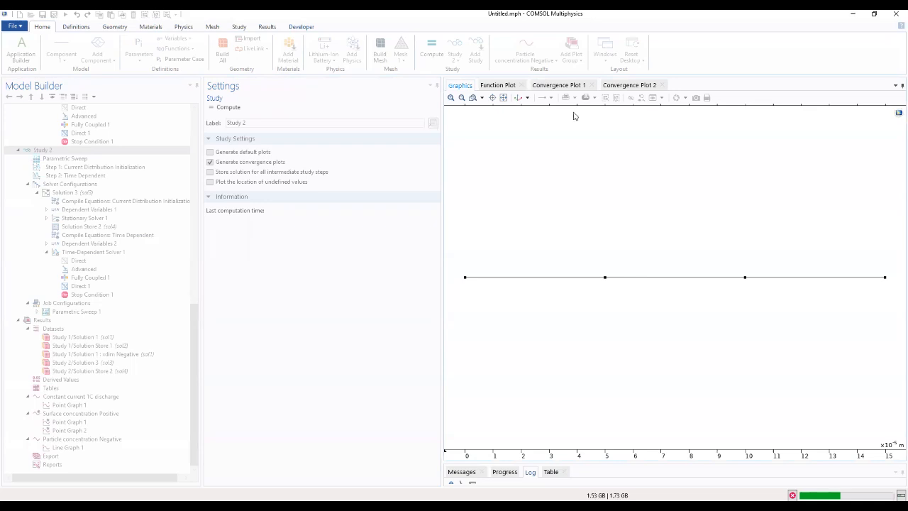
click(627, 86)
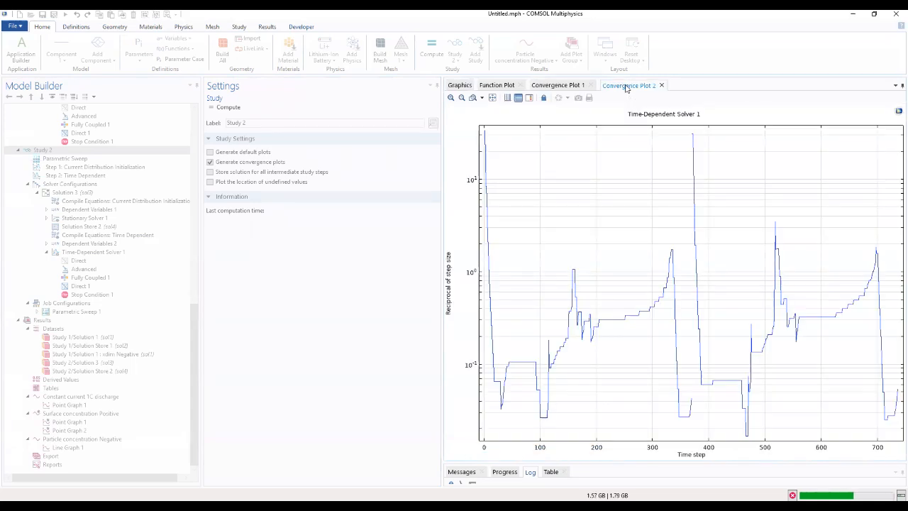
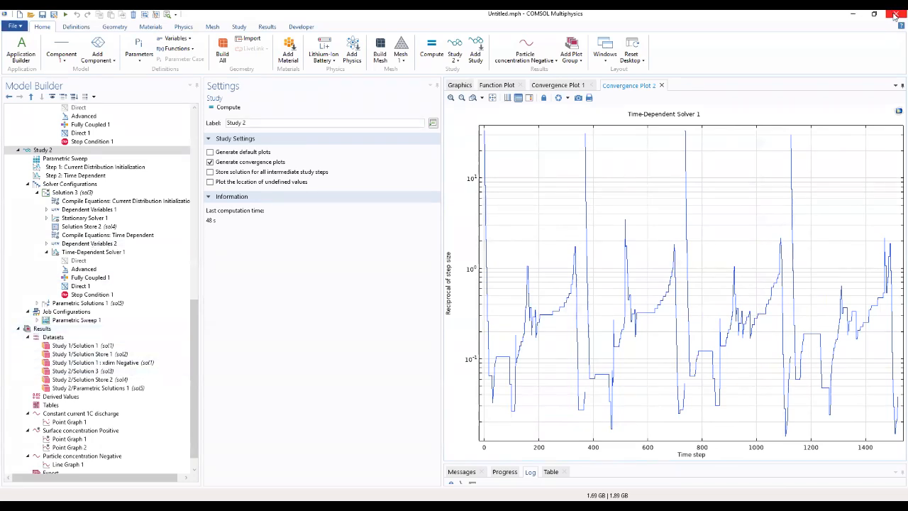
- Add a 1D plot group to the results and label it "Voltage profiles (parametric)"
scroll(32, 275, down, 1)
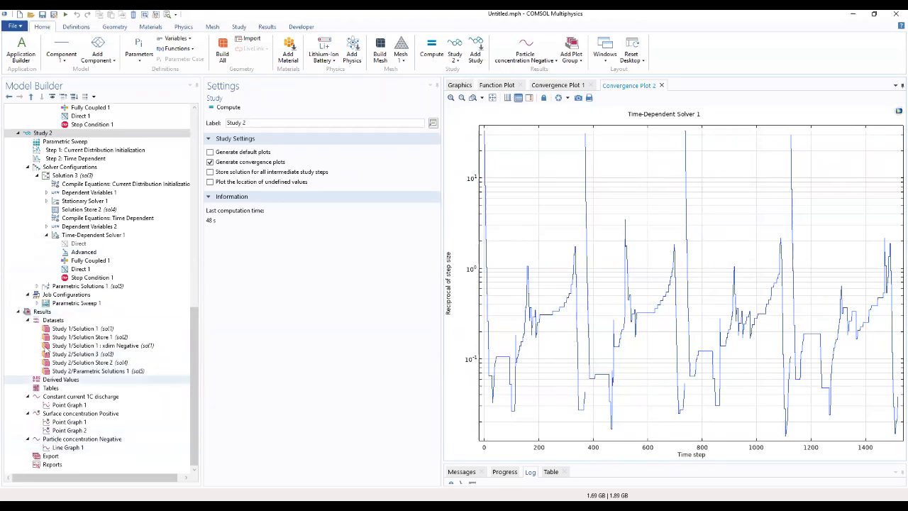
scroll(48, 241, up, 2)
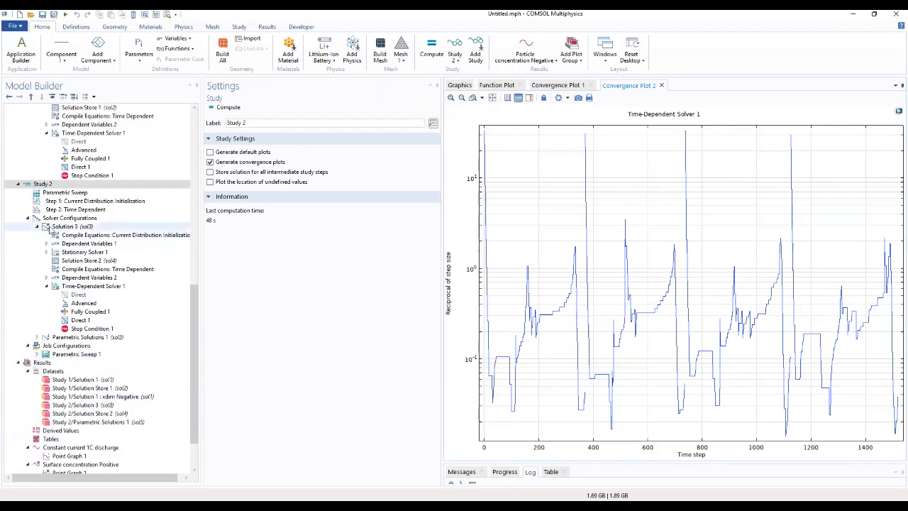
click(17, 184)
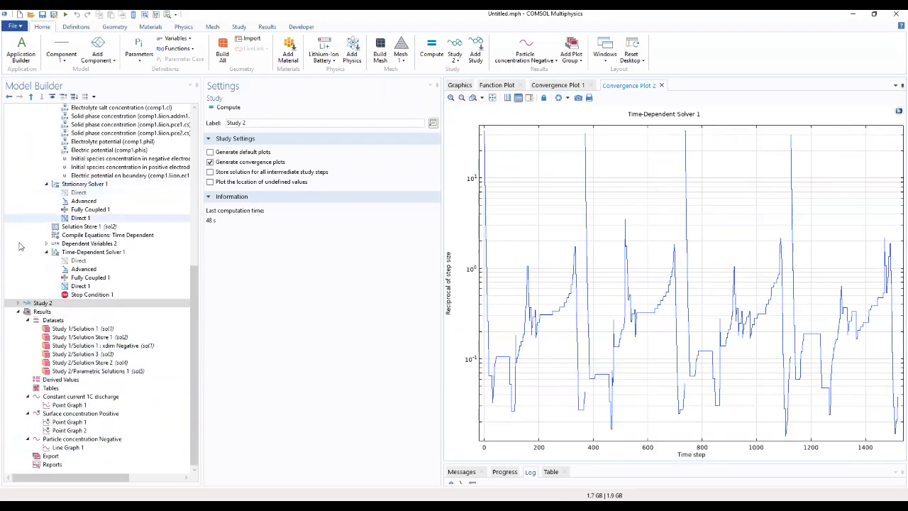
click(35, 313)
right_click(35, 312)
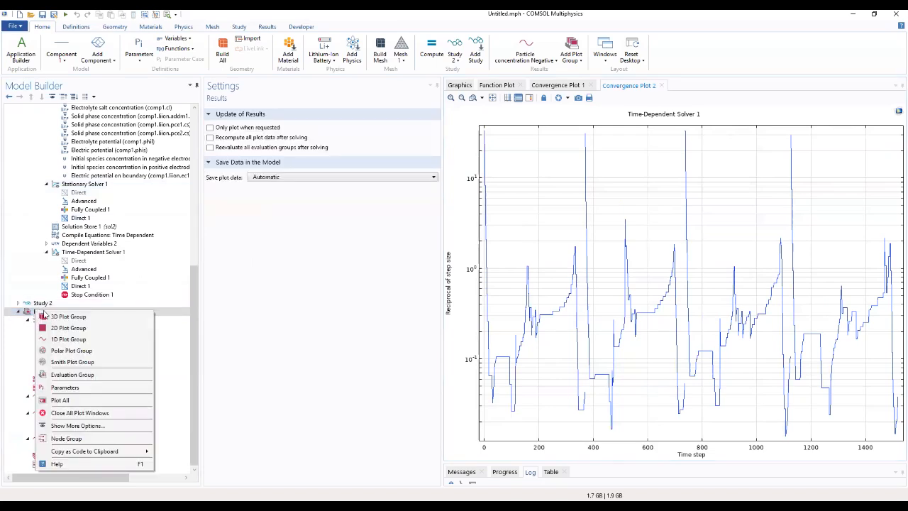
click(64, 339)
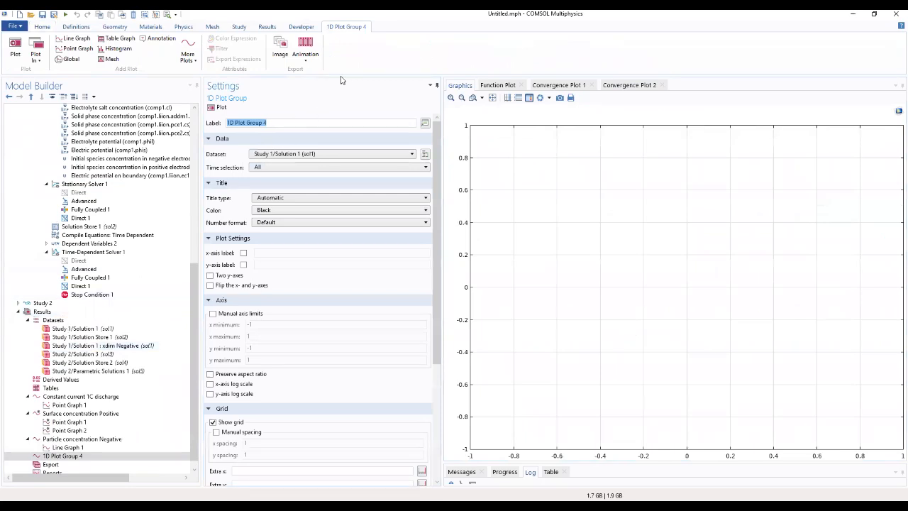
text(Voltage profiles (p)
text(arametric))
- Add a point graph to the Voltage profiles (parametric) plot group and set its dataset to Study 2/Parametric Solutions 1 (sol5)
click(91, 456)
right_click(93, 456)
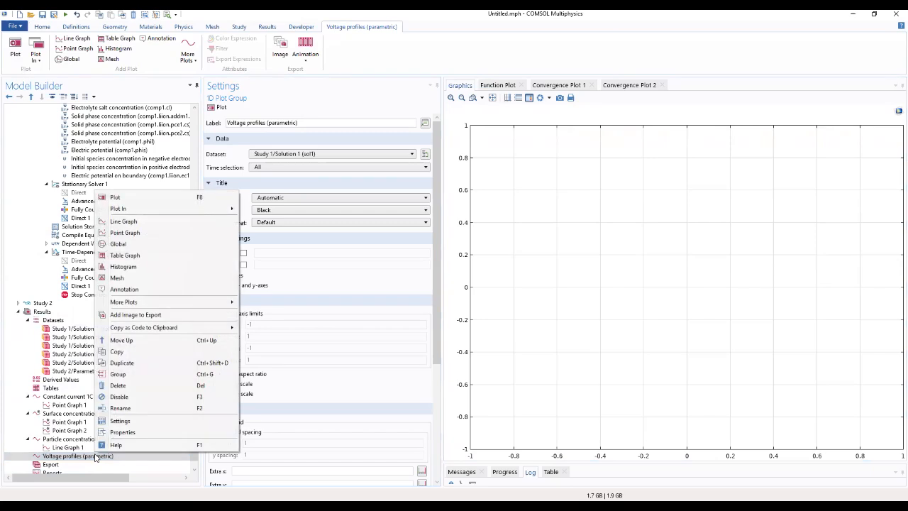
click(148, 234)
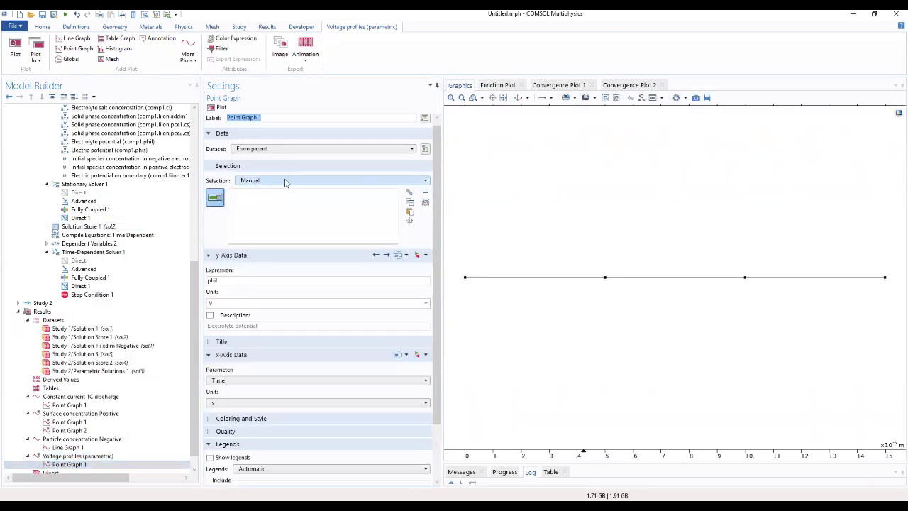
click(302, 150)
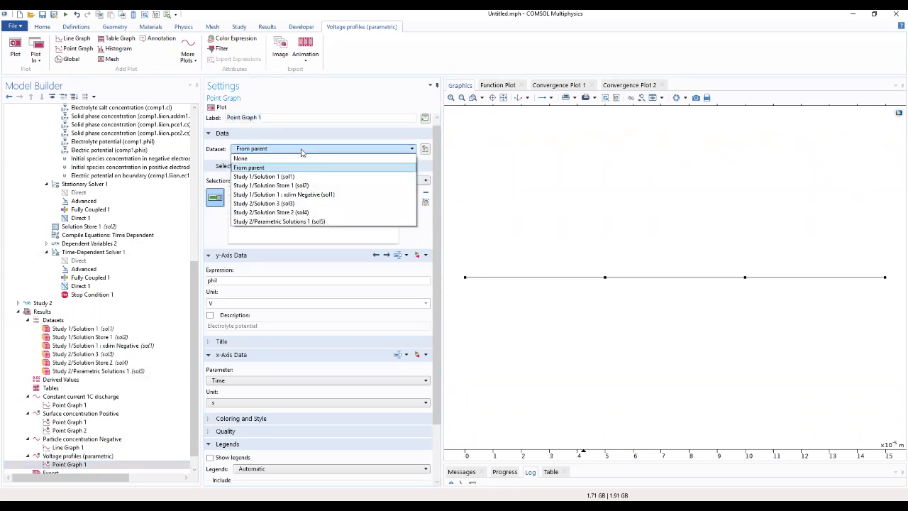
click(288, 221)
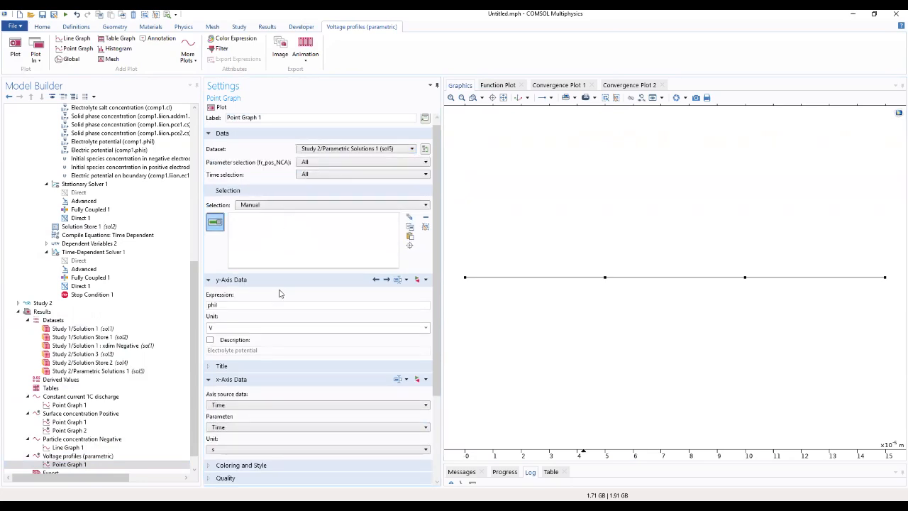
- Assign point 4 at the cell's far positive end to the point graph and set the y-axis expression to phis
click(885, 278)
double_click(234, 303)
text(ph)
- Show manual legends for the point graph and enter "5/95 volume mix of NCA and LMO" as the first legend
scroll(435, 364, down, 3)
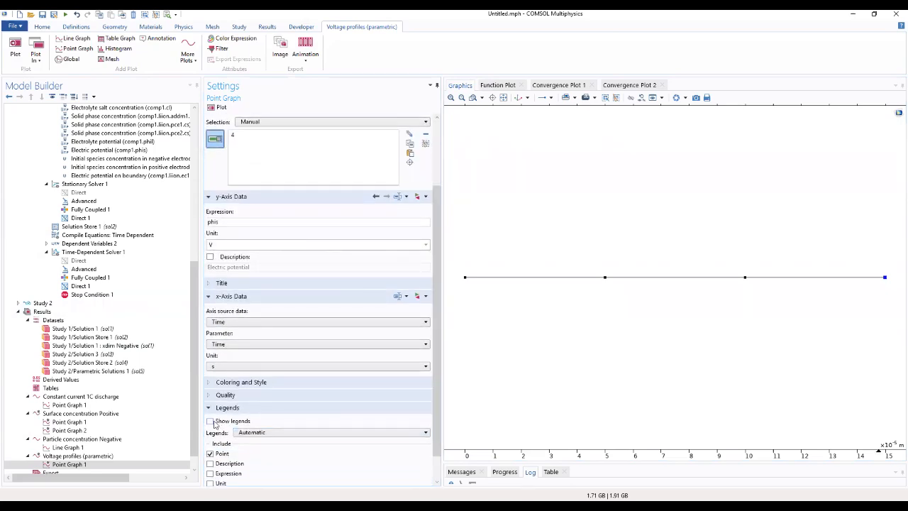
click(260, 432)
click(248, 449)
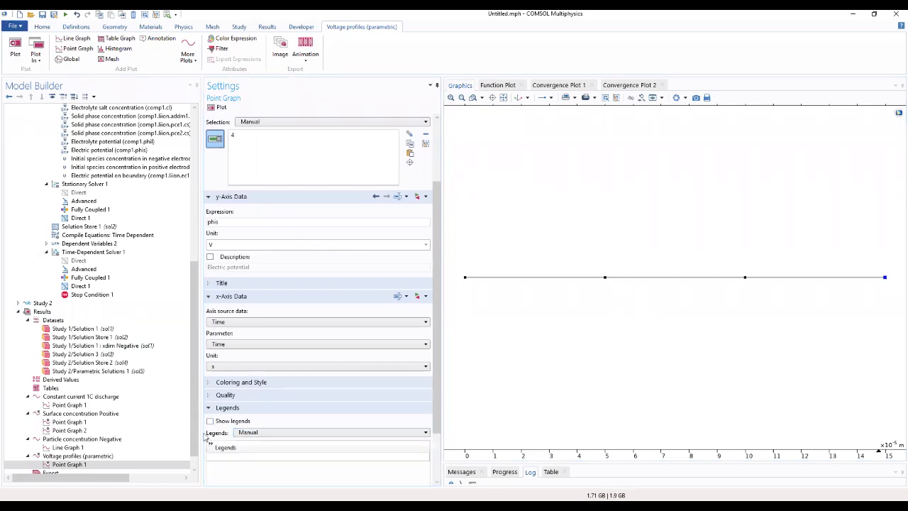
click(217, 424)
click(239, 459)
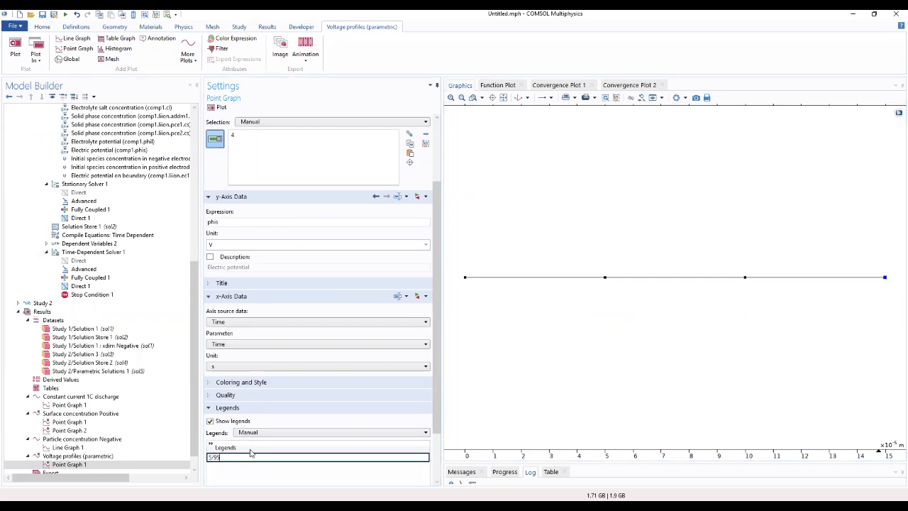
text(5/95 Volume mix of NCA and LMO)
click(255, 467)
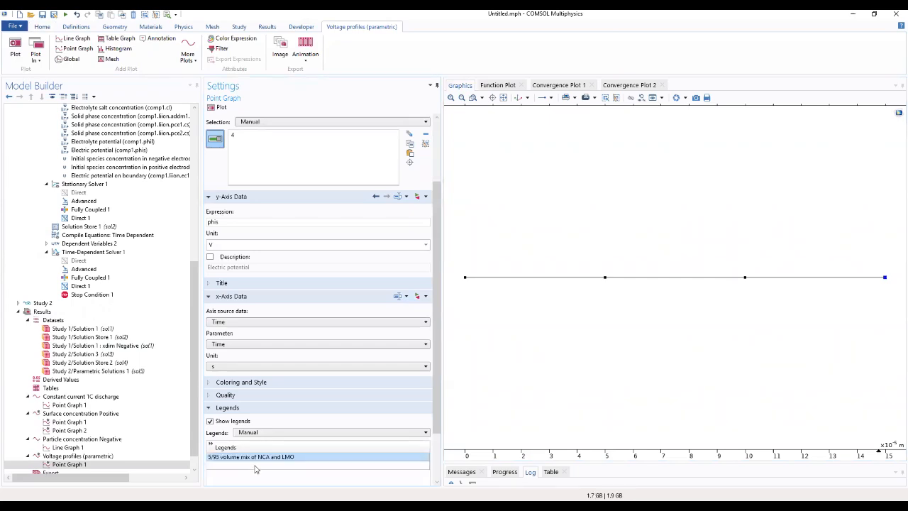
- Copy the first legend text into the second row and change it to "25/75 volume mix of NCA and LMO"
click(320, 456)
key(ctrl+c)
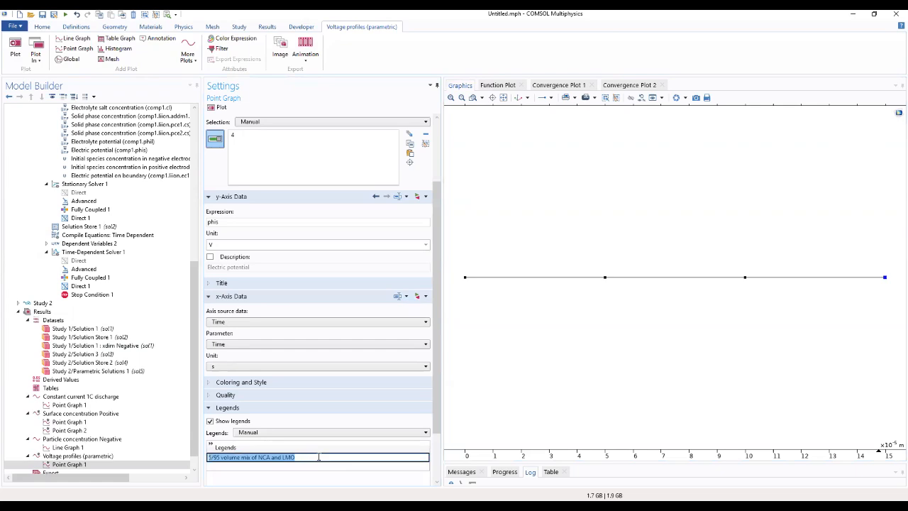
click(280, 466)
key(ctrl+v)
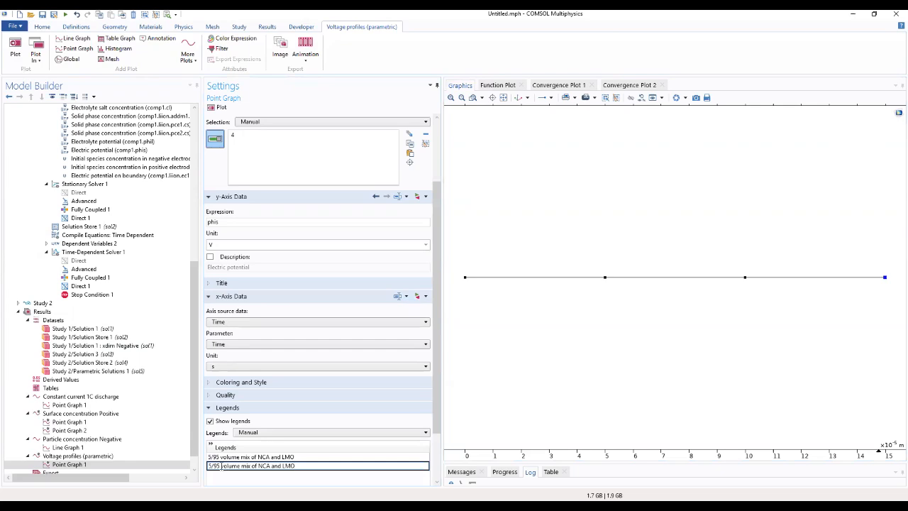
text(25/75)
- Add a third legend reading "55/45 volume mix of NCA and LMO", reusing the copied text
click(220, 474)
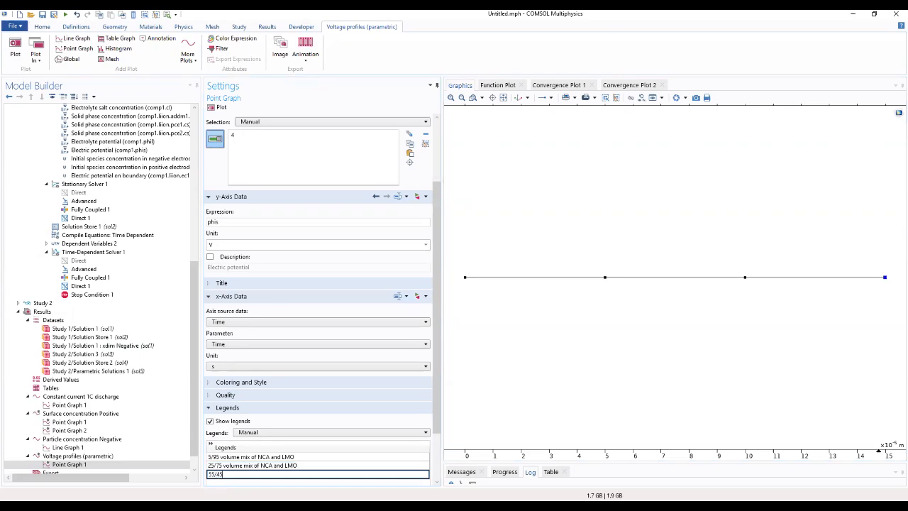
text(55/45)
key(ctrl+v)
drag(234, 473, 217, 473)
click(224, 475)
drag(235, 474, 224, 474)
key(BackSpace)
- Add a fourth legend reading "75/25 volume mix of NCA and LMO" and plot the point graph
scroll(235, 482, down, 1)
click(236, 434)
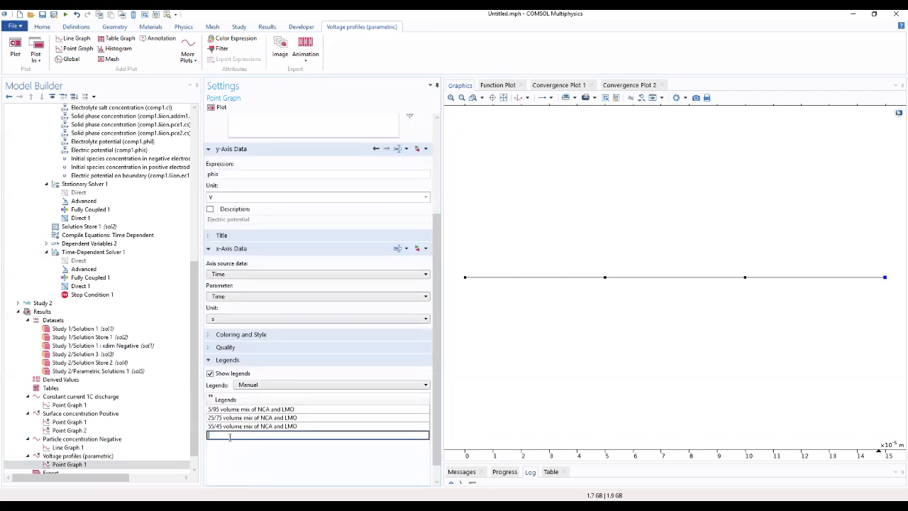
key(ctrl+v)
click(220, 434)
drag(221, 435, 208, 435)
text(75/25)
click(239, 452)
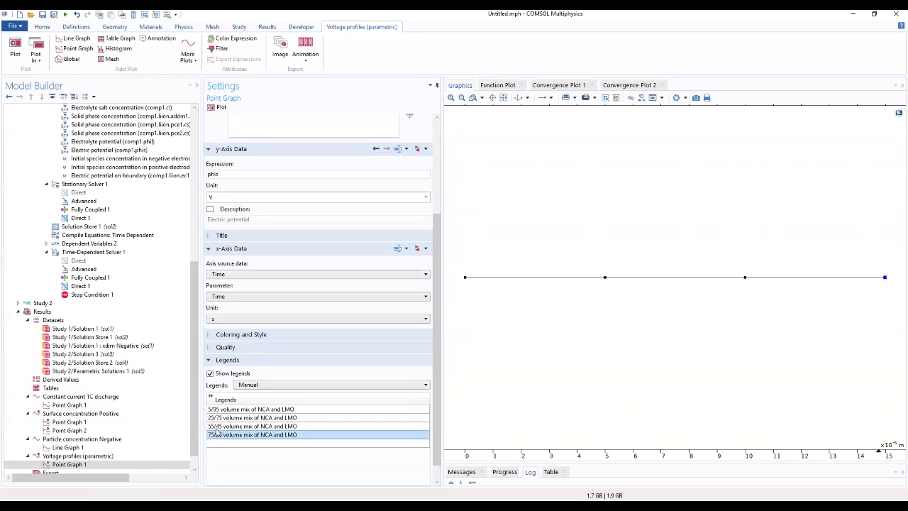
click(212, 108)
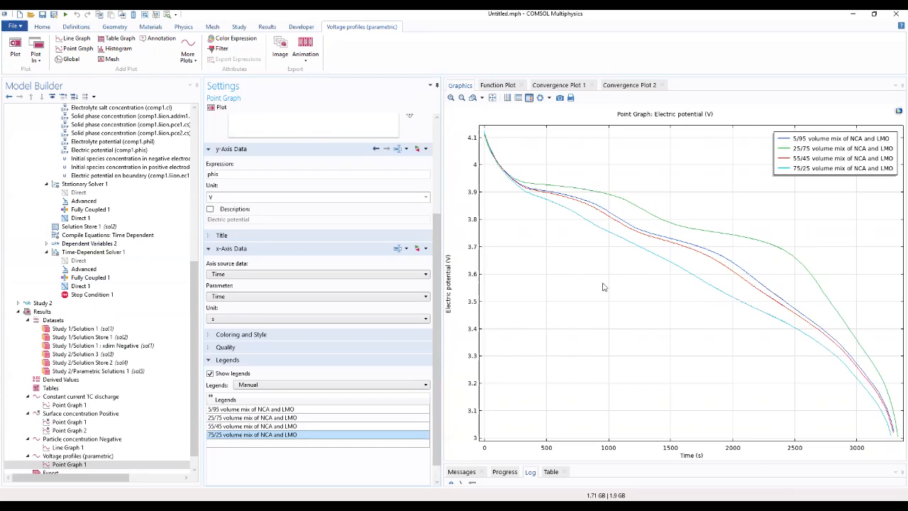
drag(438, 303, 459, 281)
scroll(433, 333, down, 2)
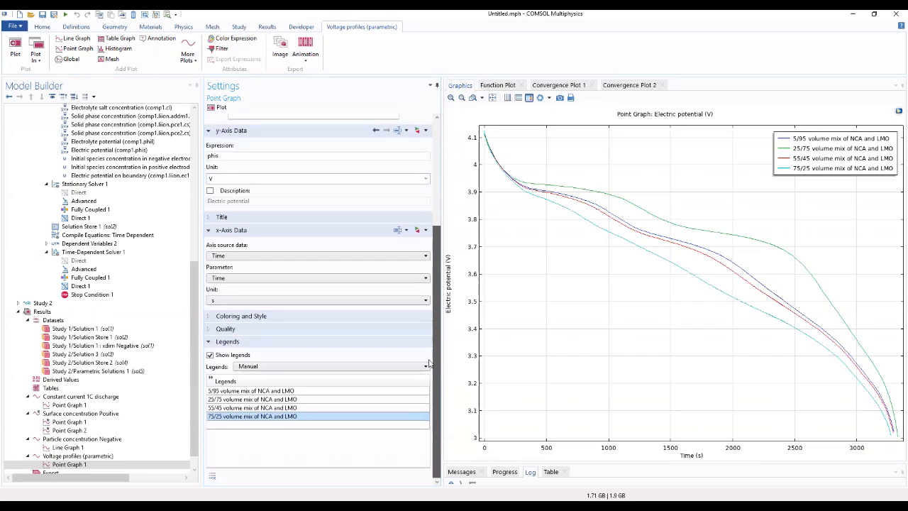
- Turn on a custom y-axis label for the Voltage profiles (parametric) plot group and set it to "Voltage (V)"
click(92, 457)
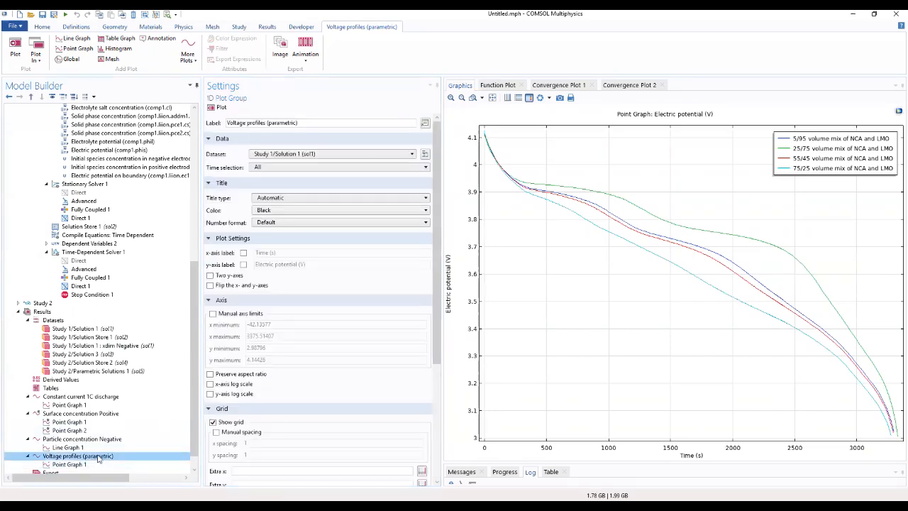
click(244, 264)
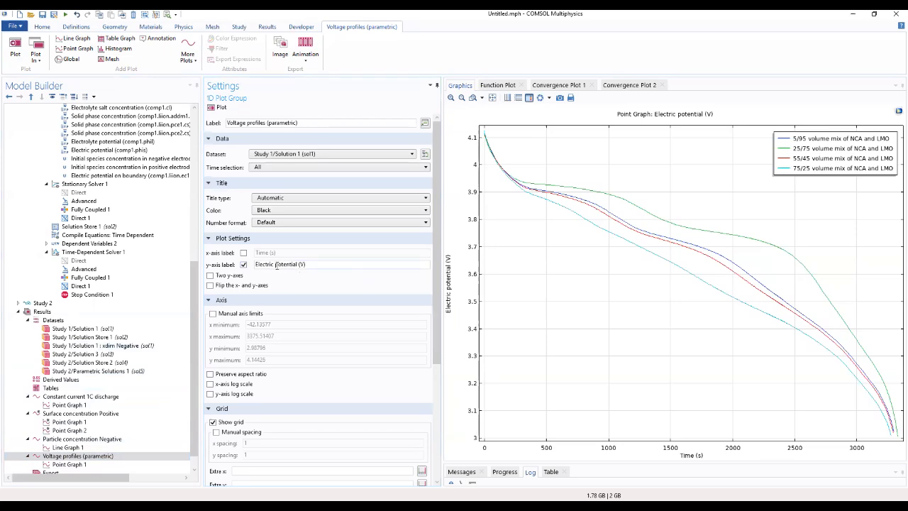
double_click(295, 264)
shift+click(254, 266)
text(vOLTAGE)
key(BackSpace)
key(BackSpace)
key(BackSpace)
key(BackSpace)
key(BackSpace)
key(BackSpace)
key(BackSpace)
text(Voltage)
- Switch the plot group to a manual title and enter "Voltage profiles for different mix fractions of NCA and LMO"
click(288, 199)
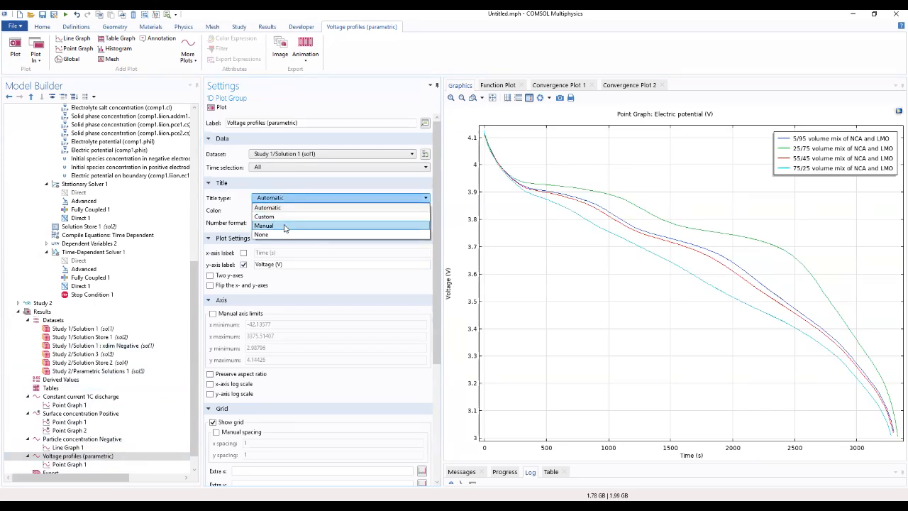
click(285, 226)
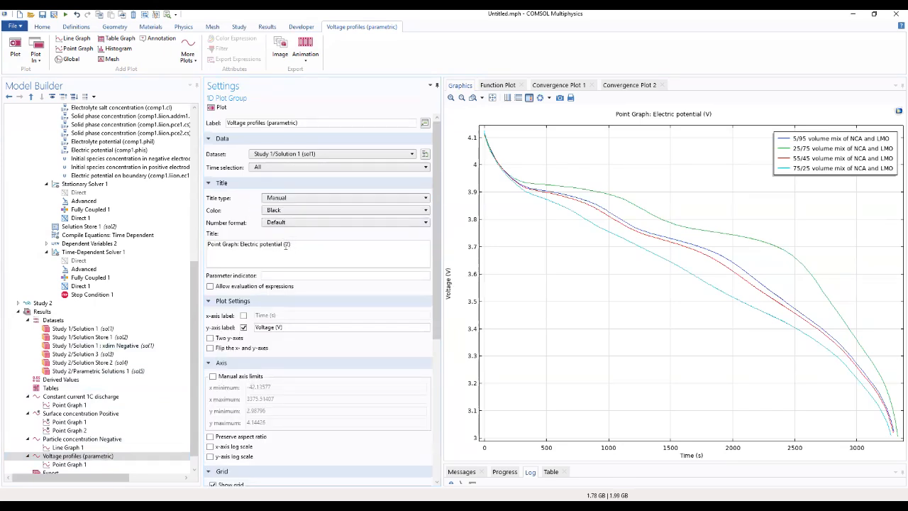
drag(284, 243, 196, 237)
text(Voltage )
text(profiles fo)
text(r diffe)
text(rent )
text(mix fract)
text(ions of )
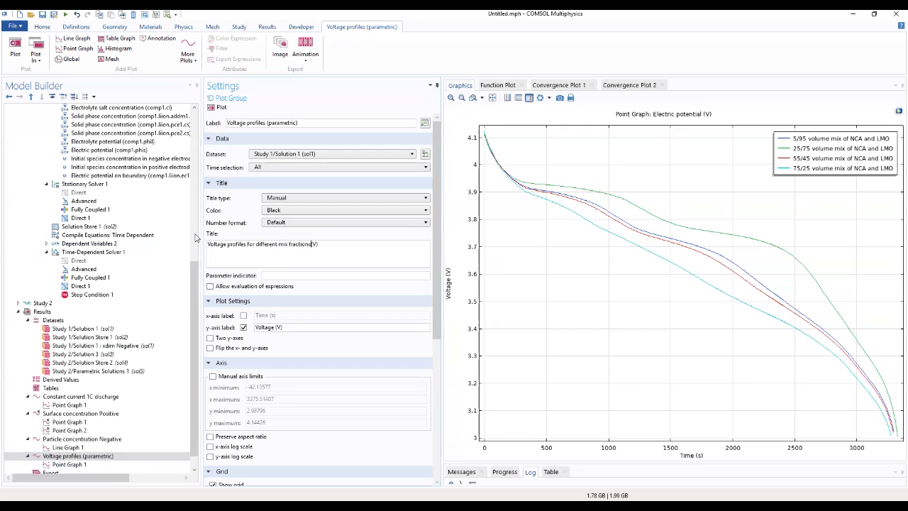
text(LMO)
key(BackSpace)
key(BackSpace)
key(BackSpace)
key(BackSpace)
text(NCA and LMO)
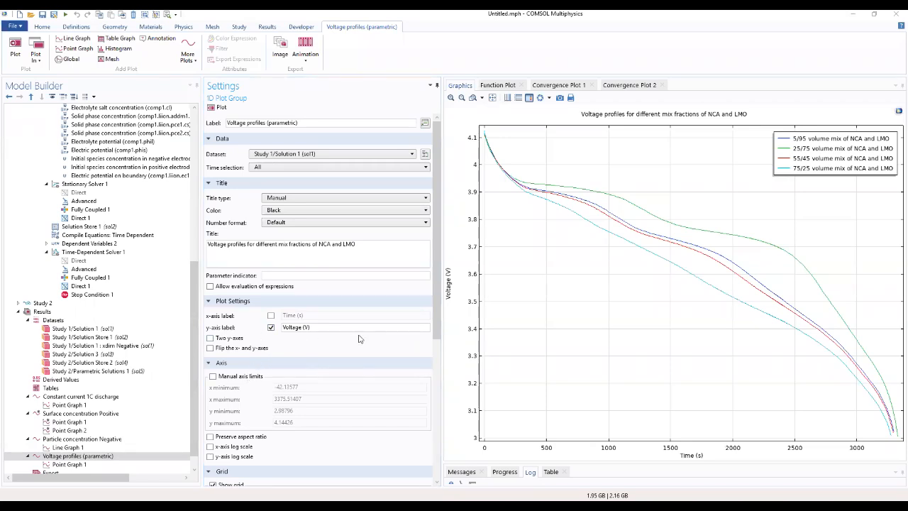
- Enable manual axis limits for the plot group and set the x-axis range from 0 to 3600
click(213, 376)
click(335, 390)
drag(358, 386, 244, 382)
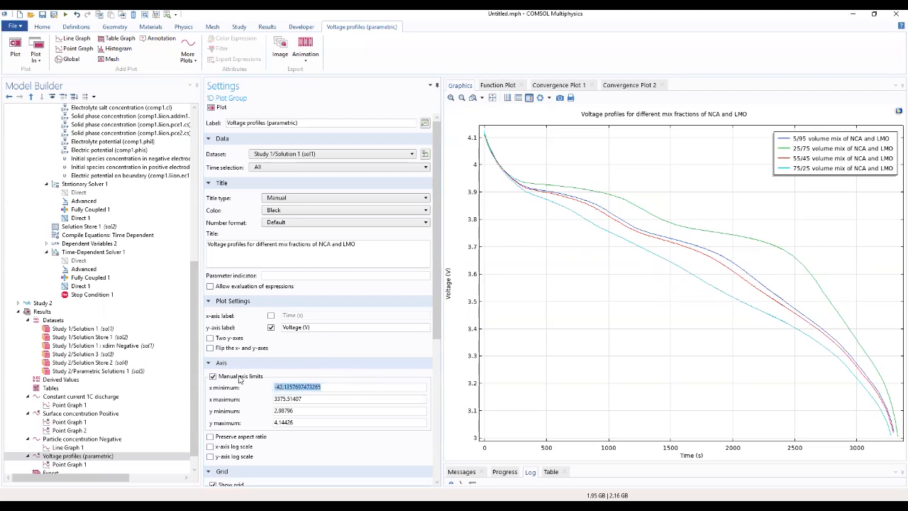
text(0)
click(323, 398)
drag(349, 399, 242, 411)
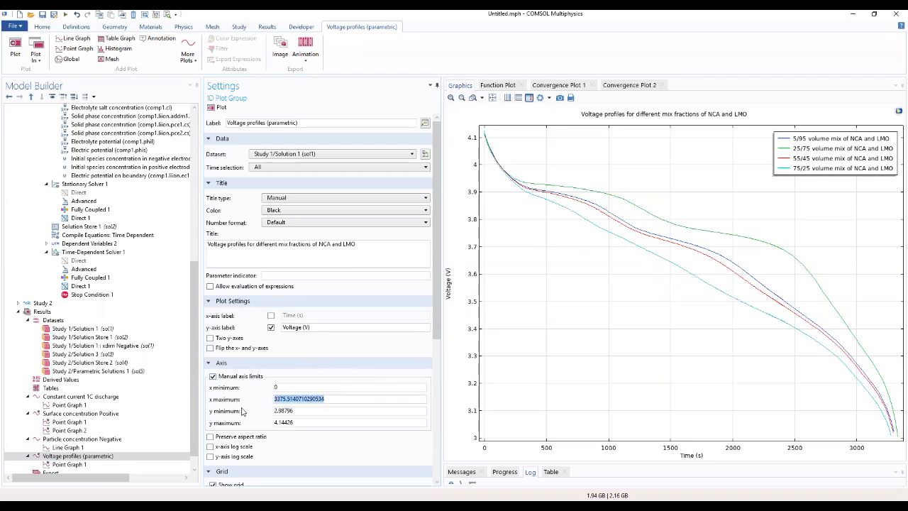
text(3600)
- Set the y-axis limits to a minimum of 3 and a maximum of 4.2, and replot the voltage profiles
click(370, 410)
drag(370, 410, 248, 413)
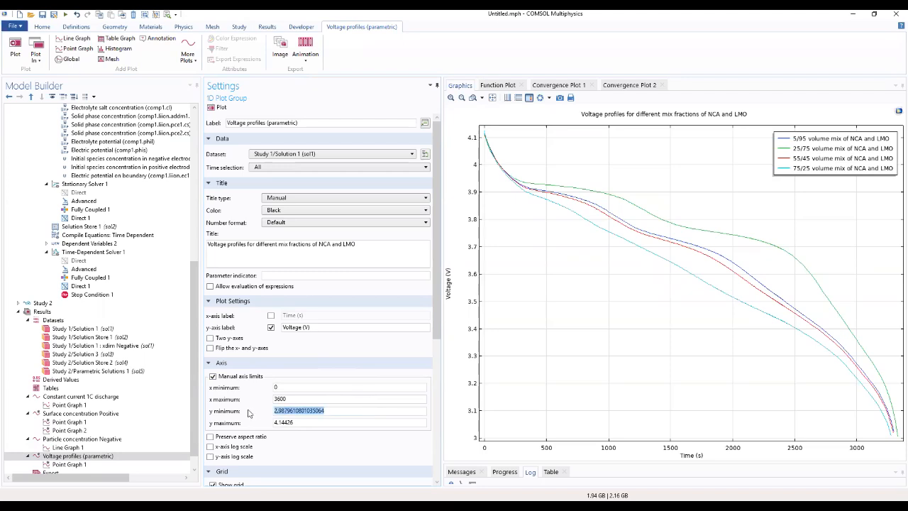
text(3)
click(319, 422)
drag(352, 421, 254, 437)
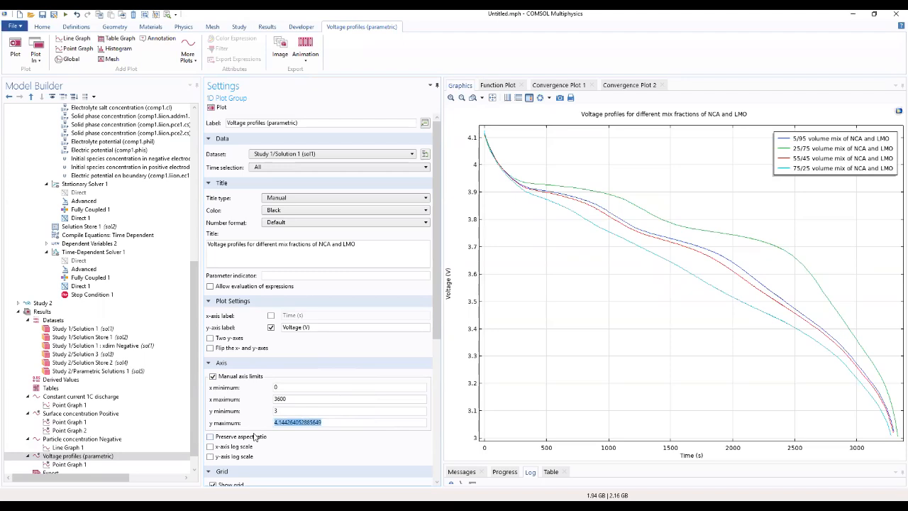
text(4.2)
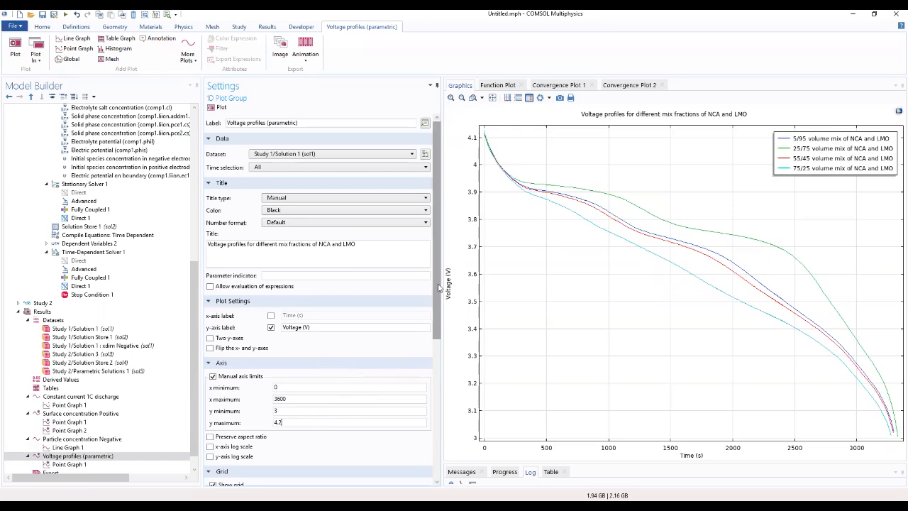
click(221, 107)
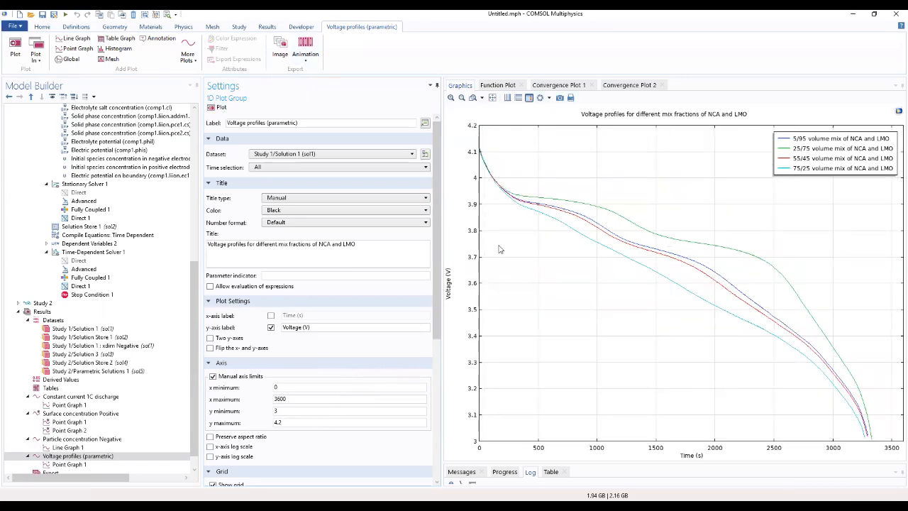
- Move the plot group's legend to the Lower left position
scroll(425, 305, down, 3)
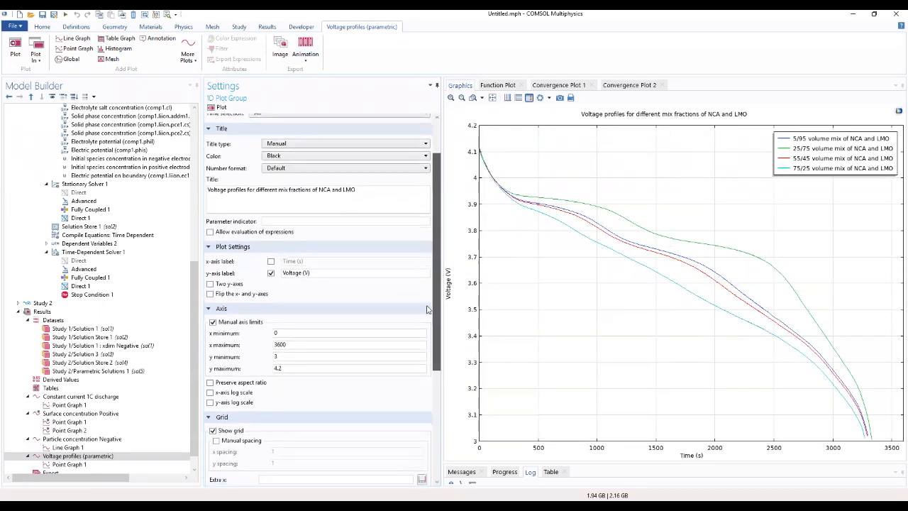
scroll(427, 317, down, 5)
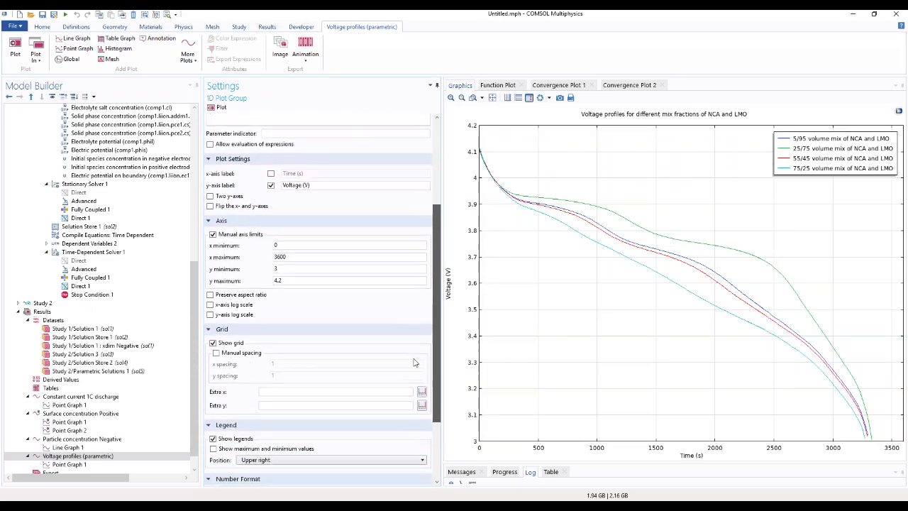
scroll(413, 373, down, 3)
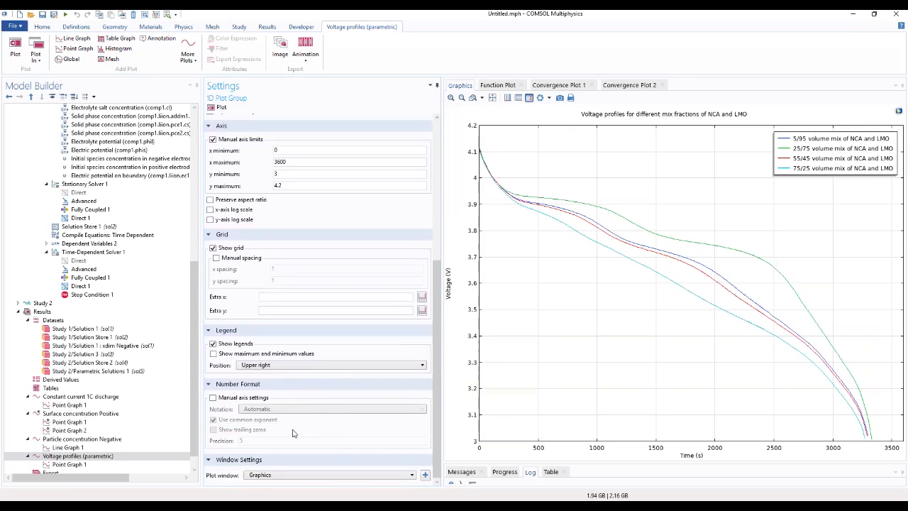
click(273, 366)
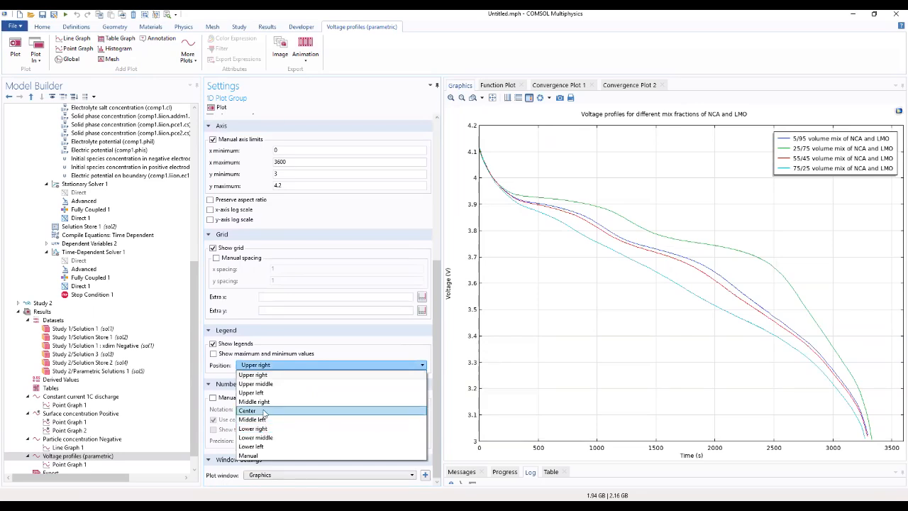
click(259, 447)
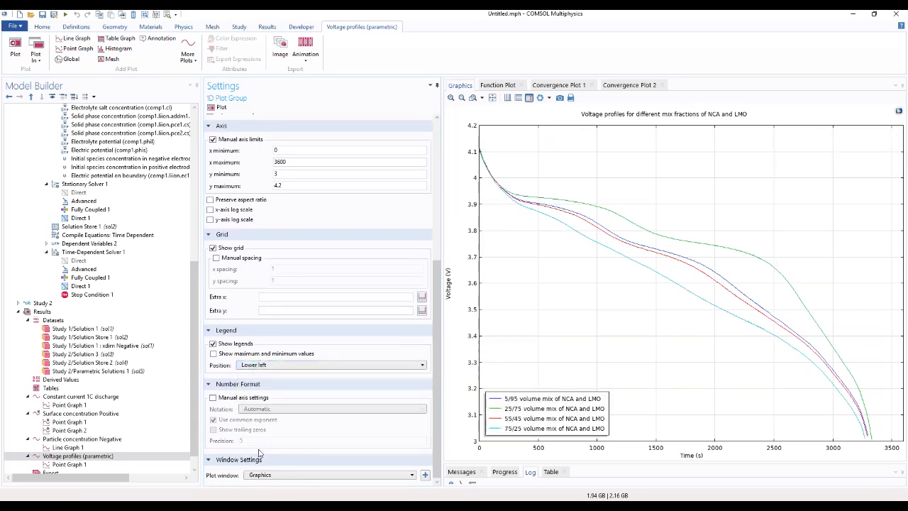
drag(438, 340, 473, 177)
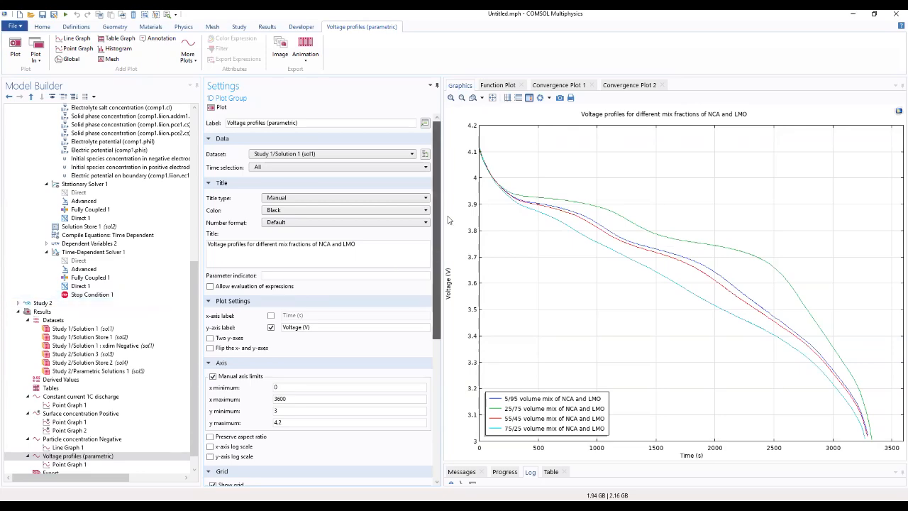
scroll(414, 346, down, 5)
scroll(413, 345, down, 3)
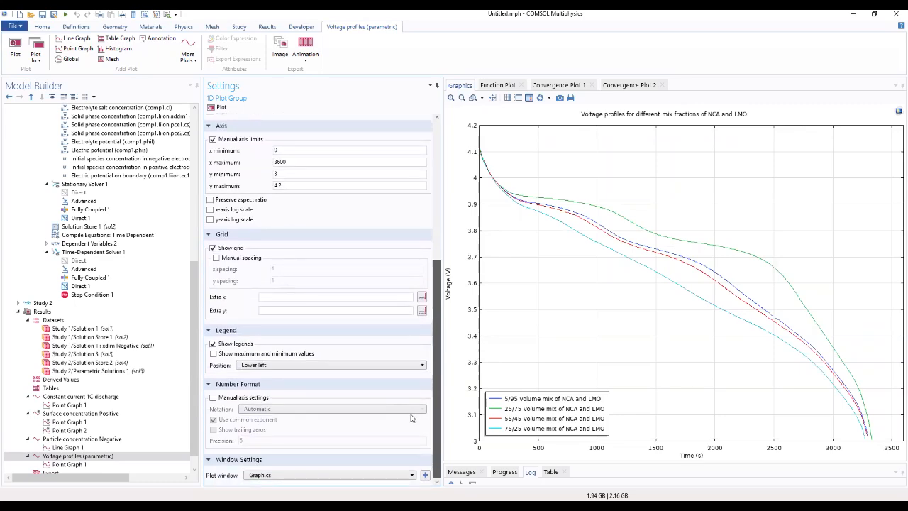
scroll(413, 404, up, 6)
scroll(420, 272, up, 2)
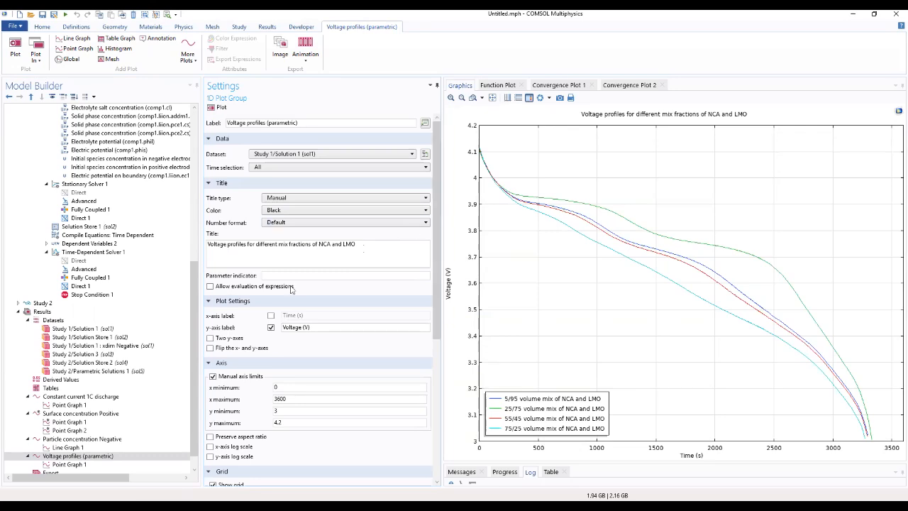
- Review the finished result plots: constant current 1C discharge, positive surface concentration, negative particle concentration, and parametric voltage profiles
click(82, 412)
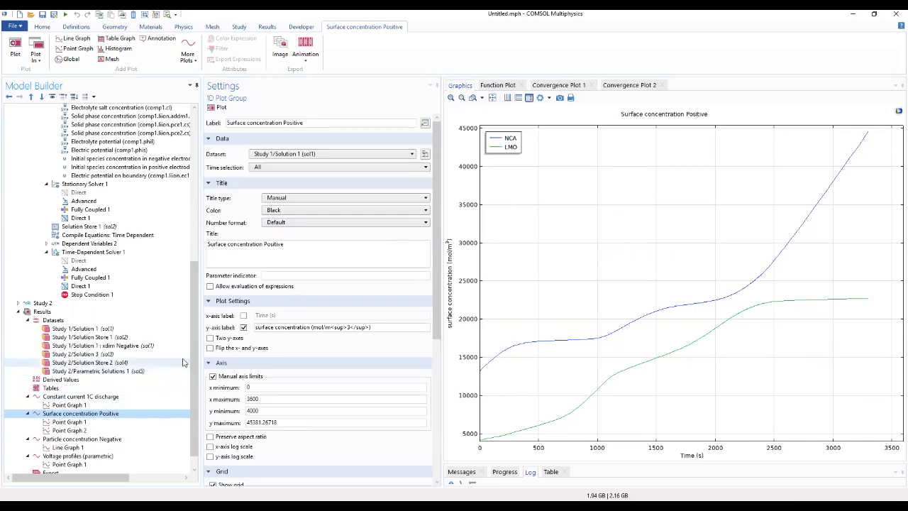
scroll(195, 351, down, 1)
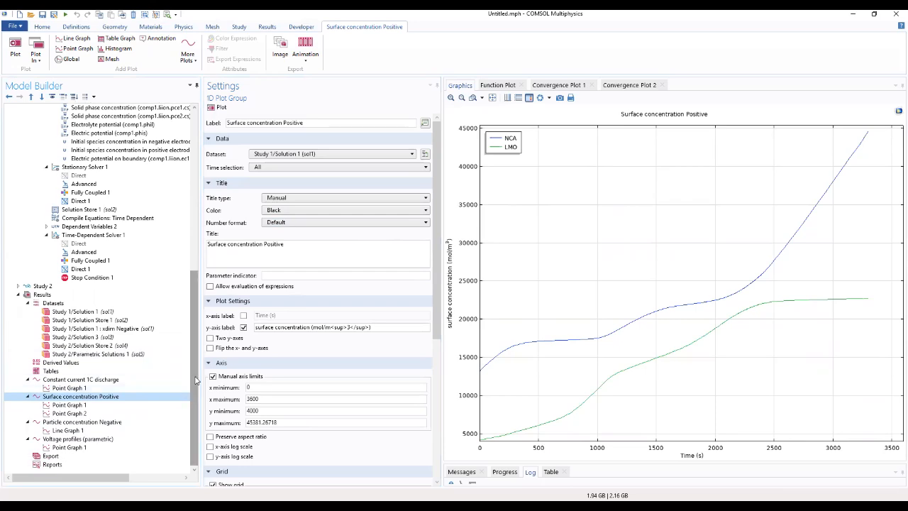
click(94, 440)
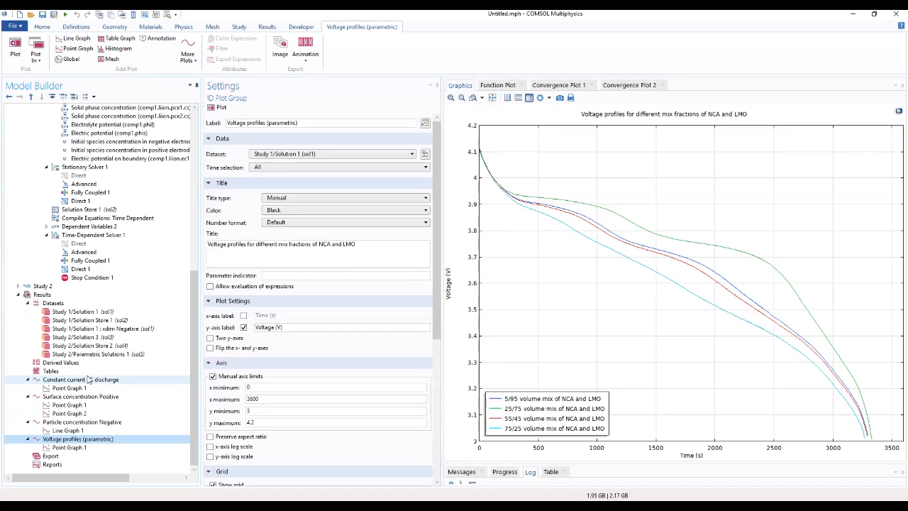
click(83, 423)
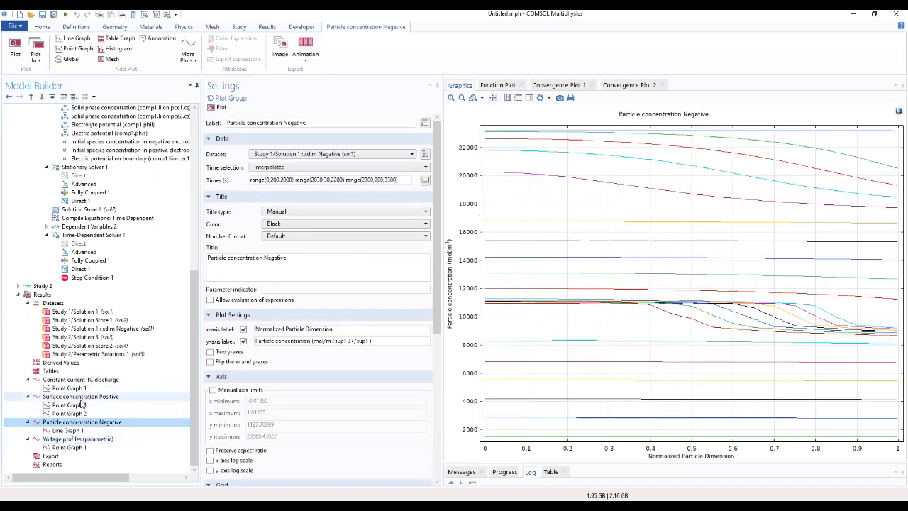
click(80, 396)
click(82, 380)
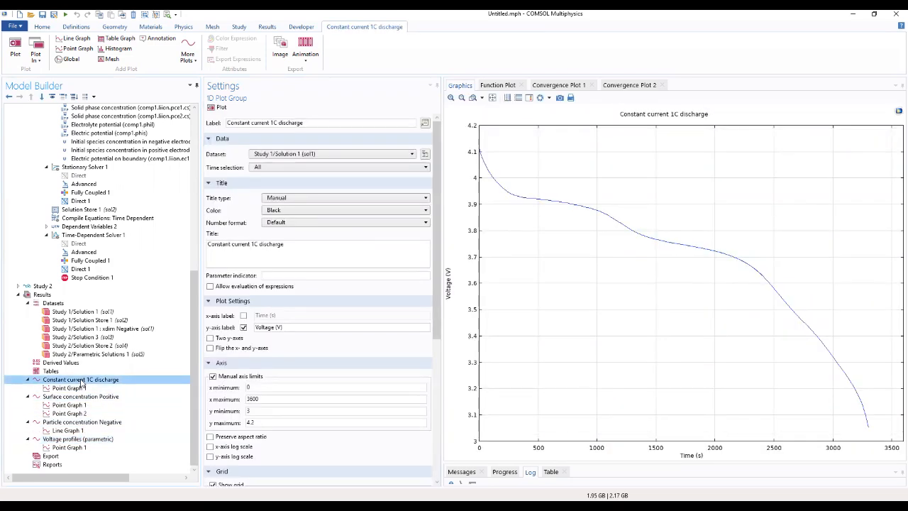
click(82, 397)
click(94, 423)
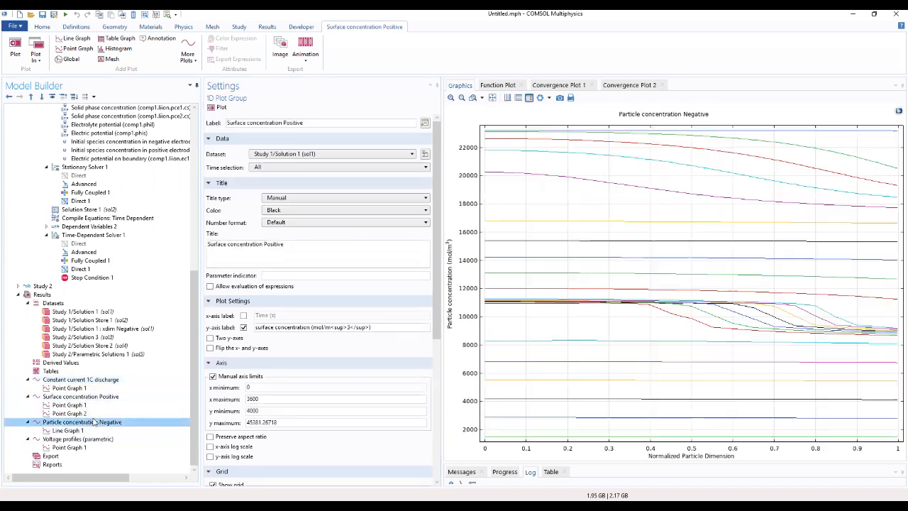
click(83, 439)
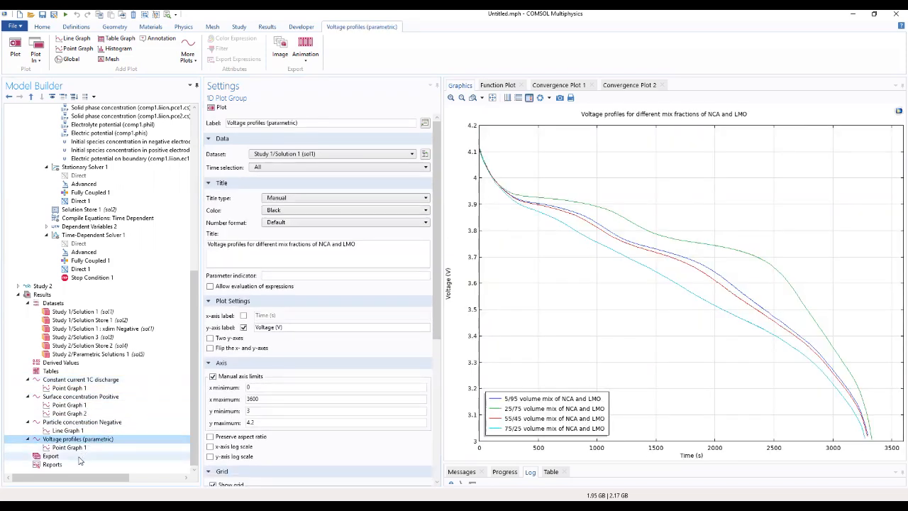